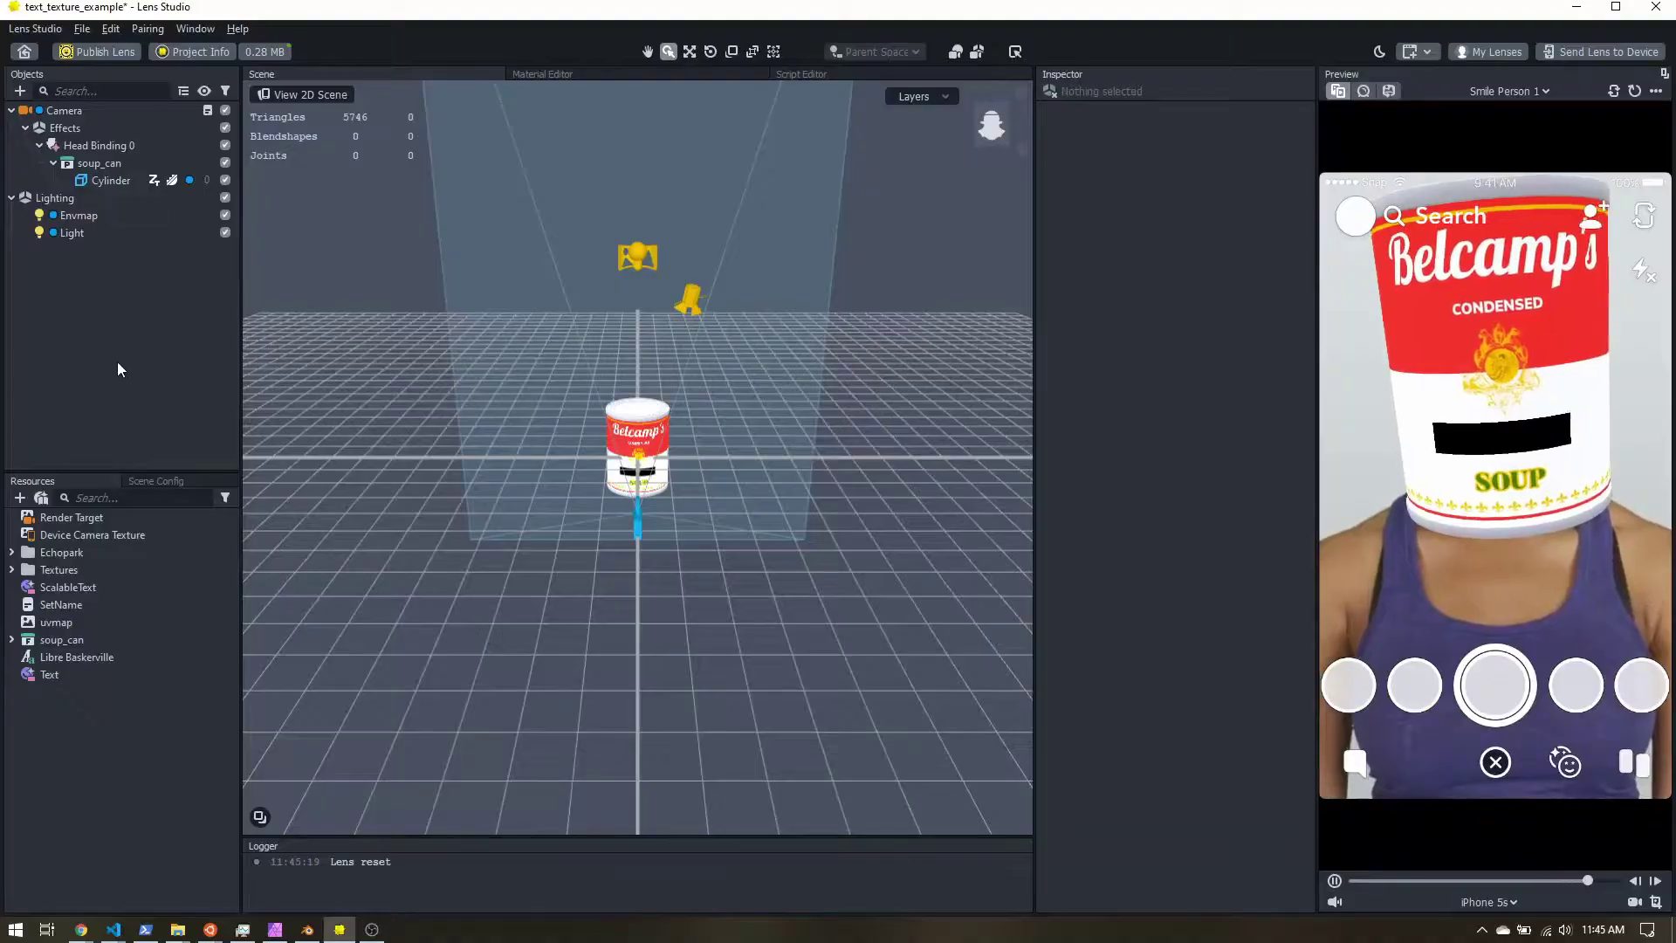
# - Add a new Text Texture resource from the Resources panel's add list
pyautogui.click(20, 91)
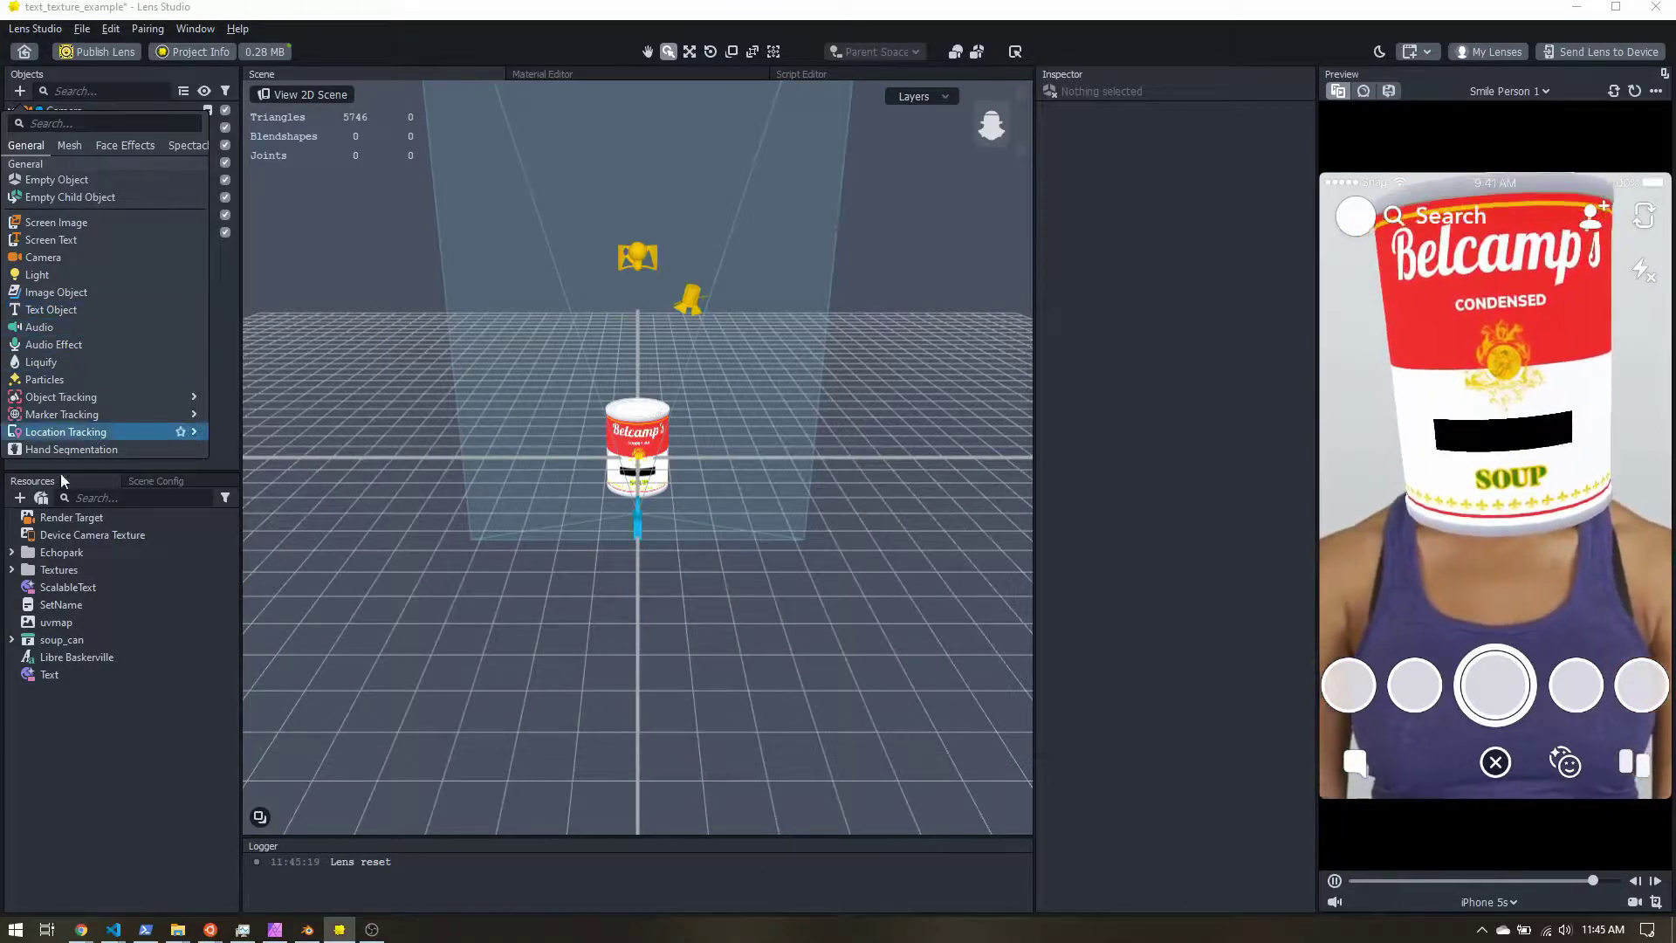
pyautogui.click(79, 795)
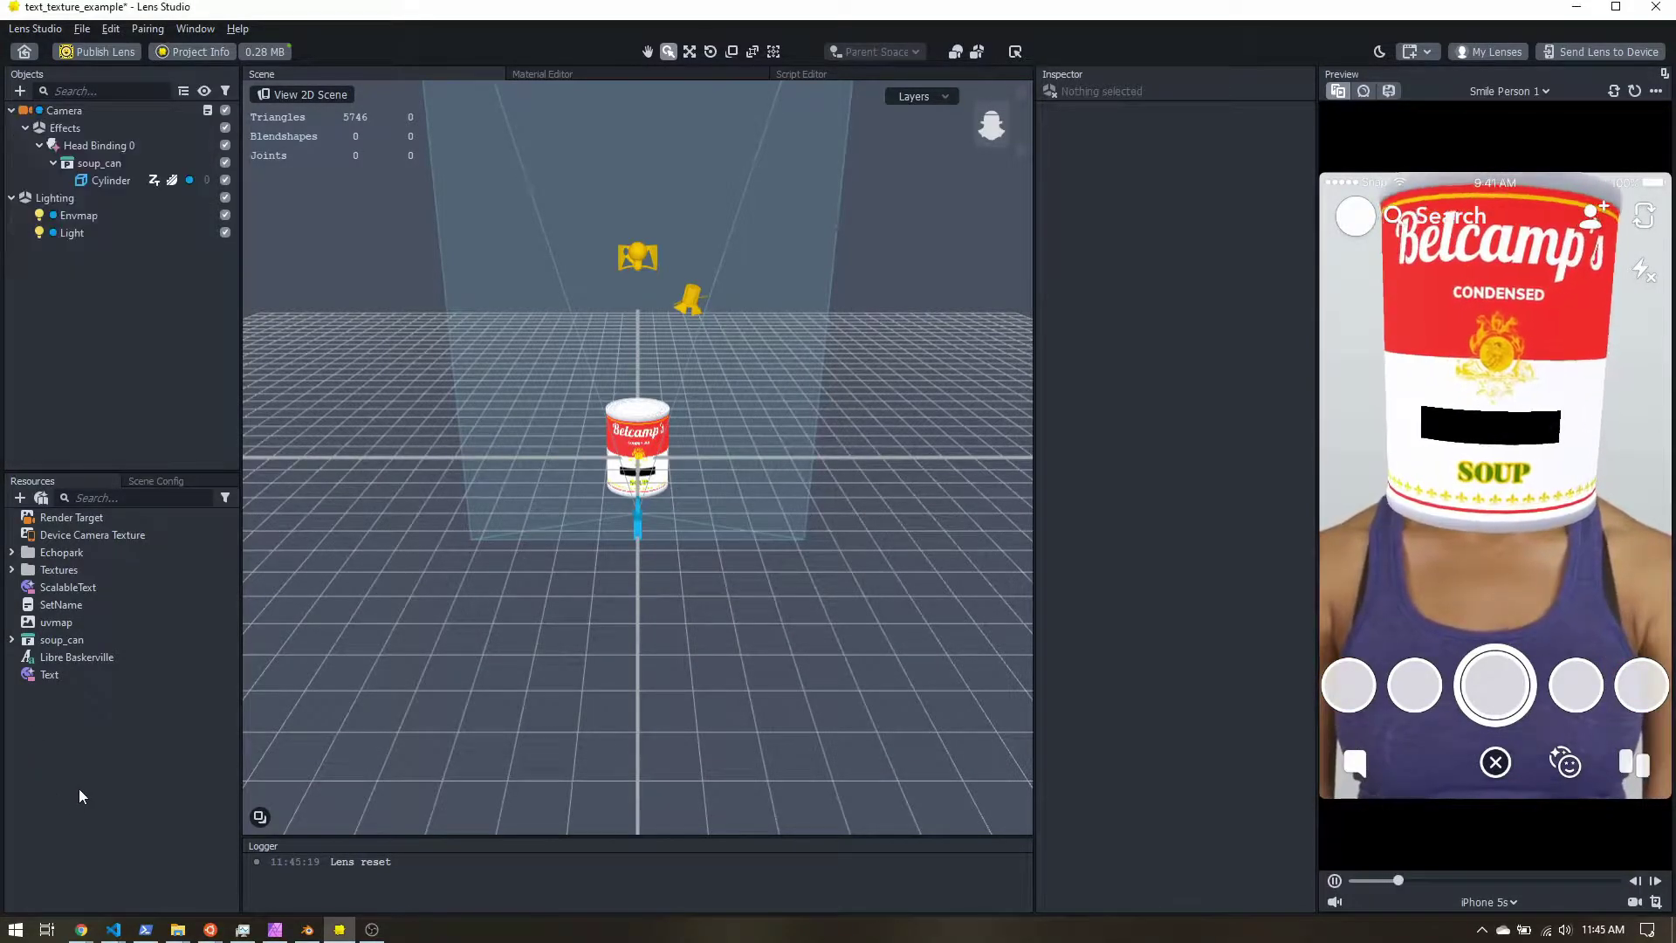
pyautogui.click(19, 498)
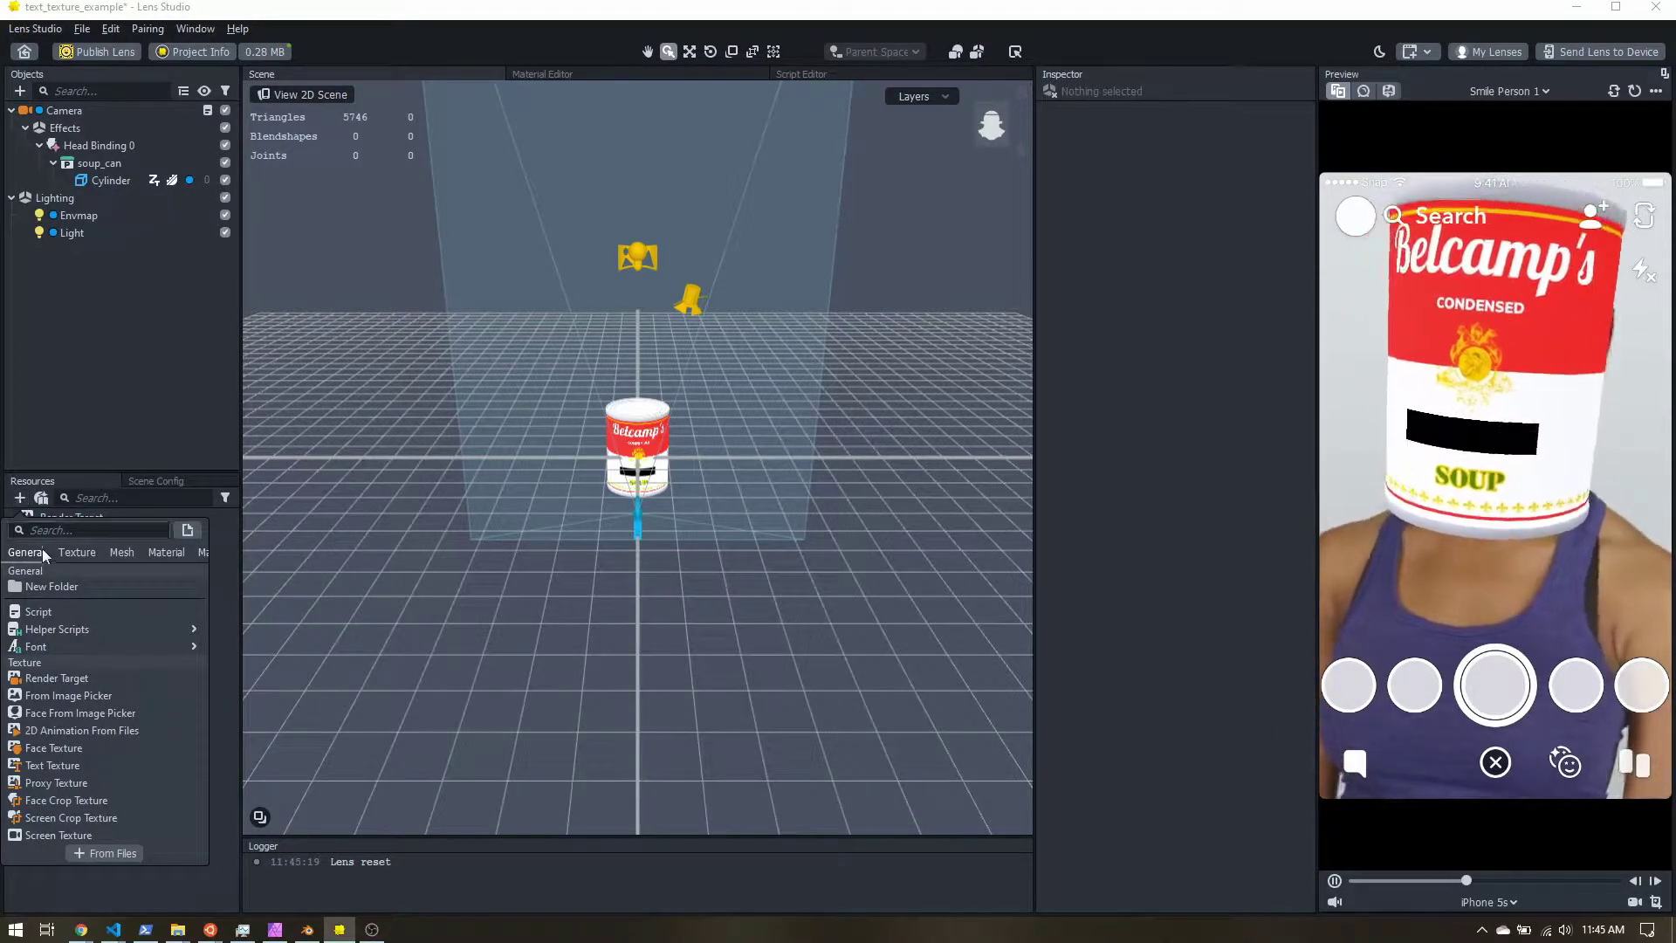
pyautogui.click(90, 766)
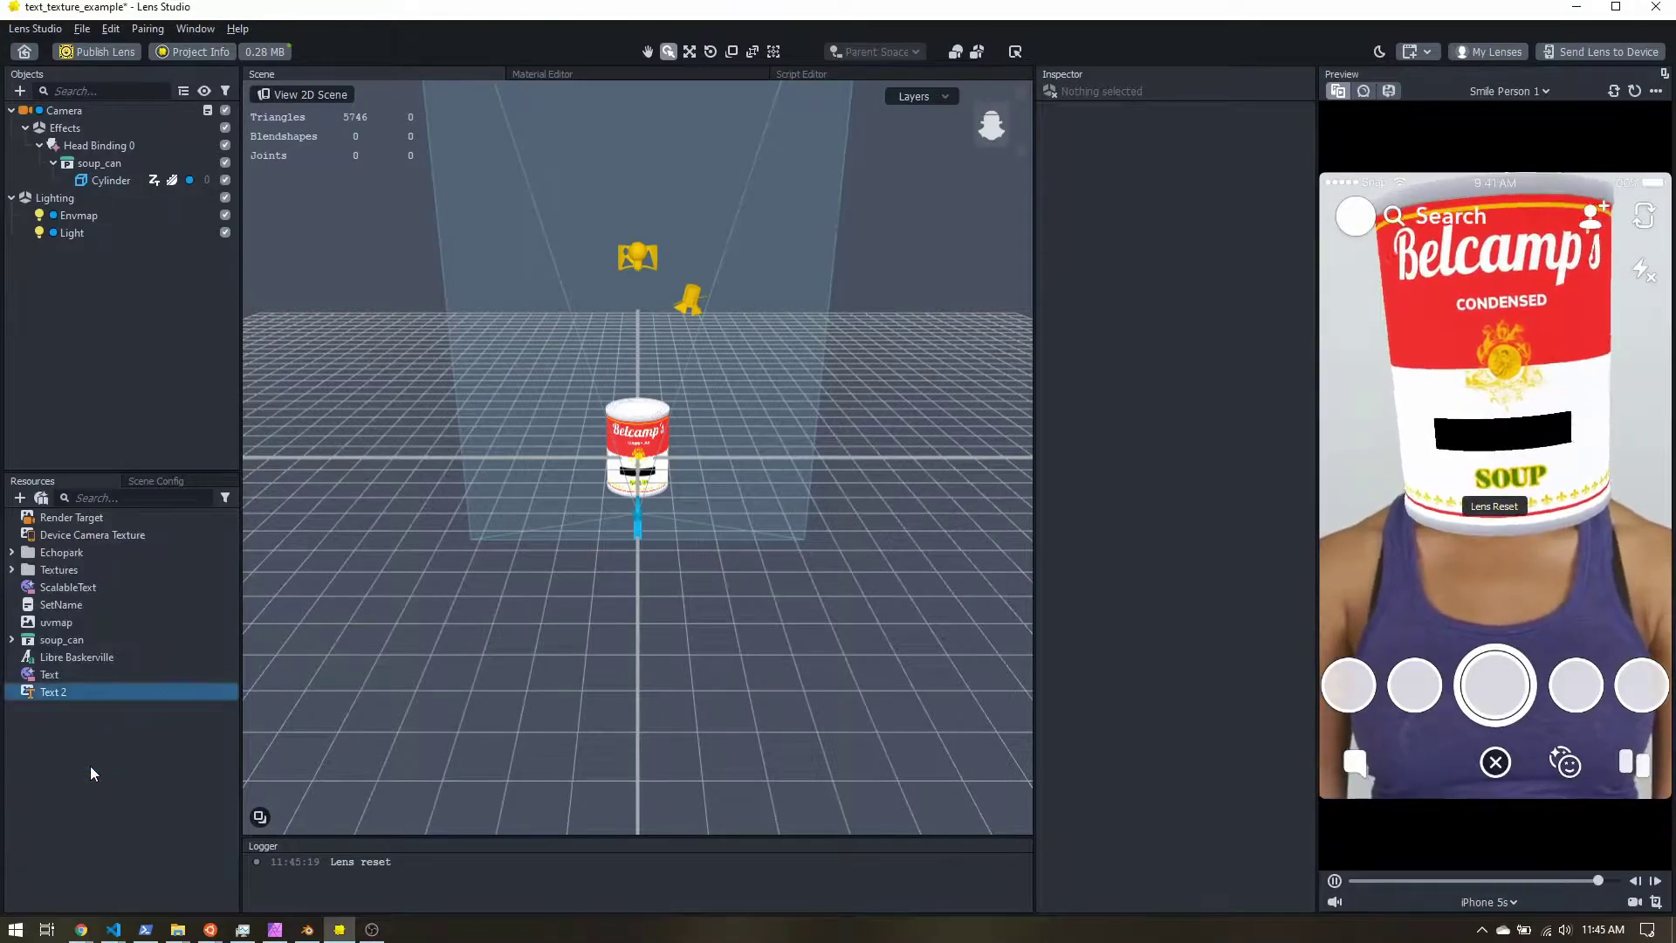
# - Rename the new texture resource to 'Text Texture'
pyautogui.rightClick(49, 693)
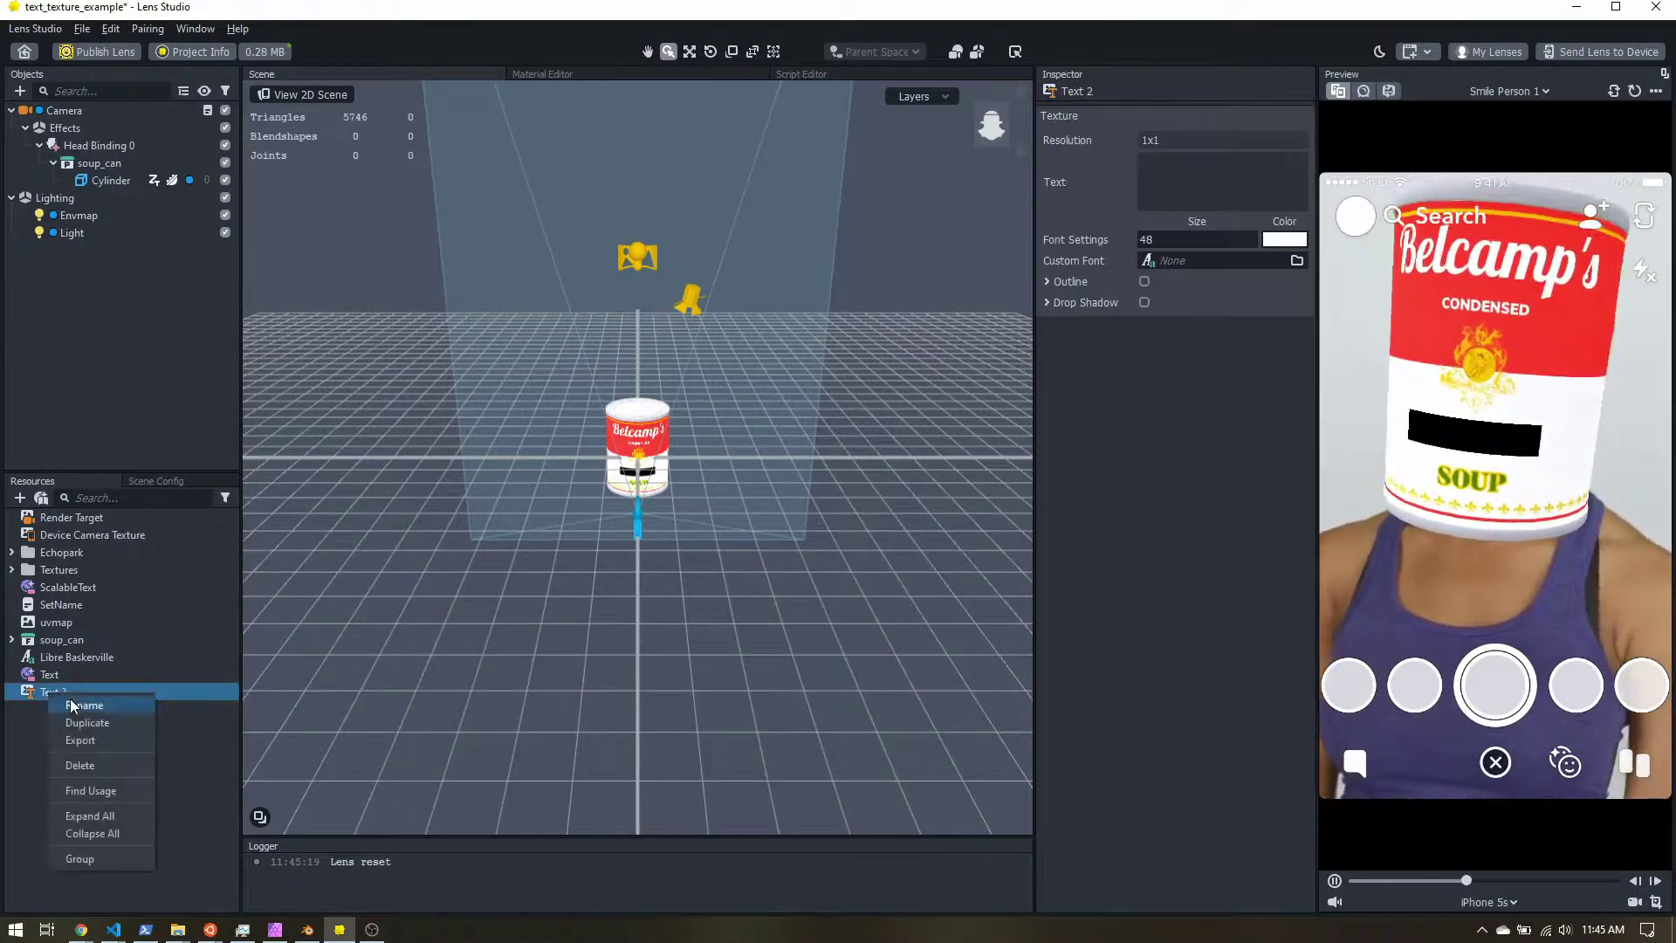
pyautogui.click(76, 700)
pyautogui.write('Te')
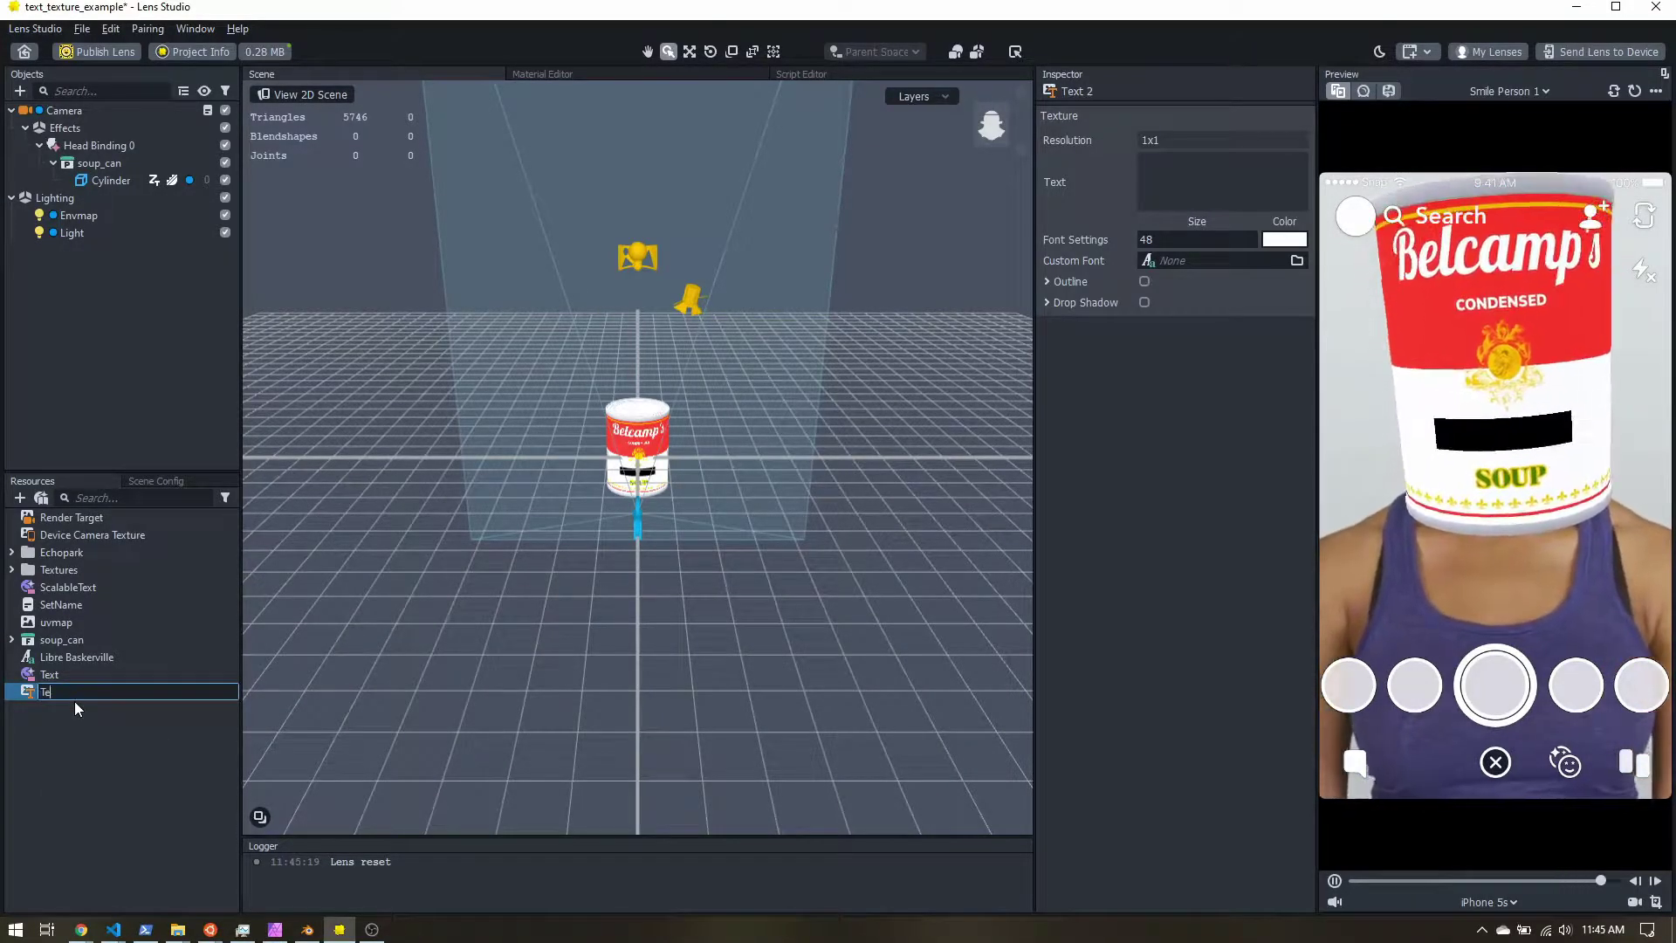
pyautogui.write('xt TExtu')
pyautogui.press('BackSpace')
pyautogui.press('BackSpace')
pyautogui.press('BackSpace')
pyautogui.press('BackSpace')
pyautogui.write('exture')
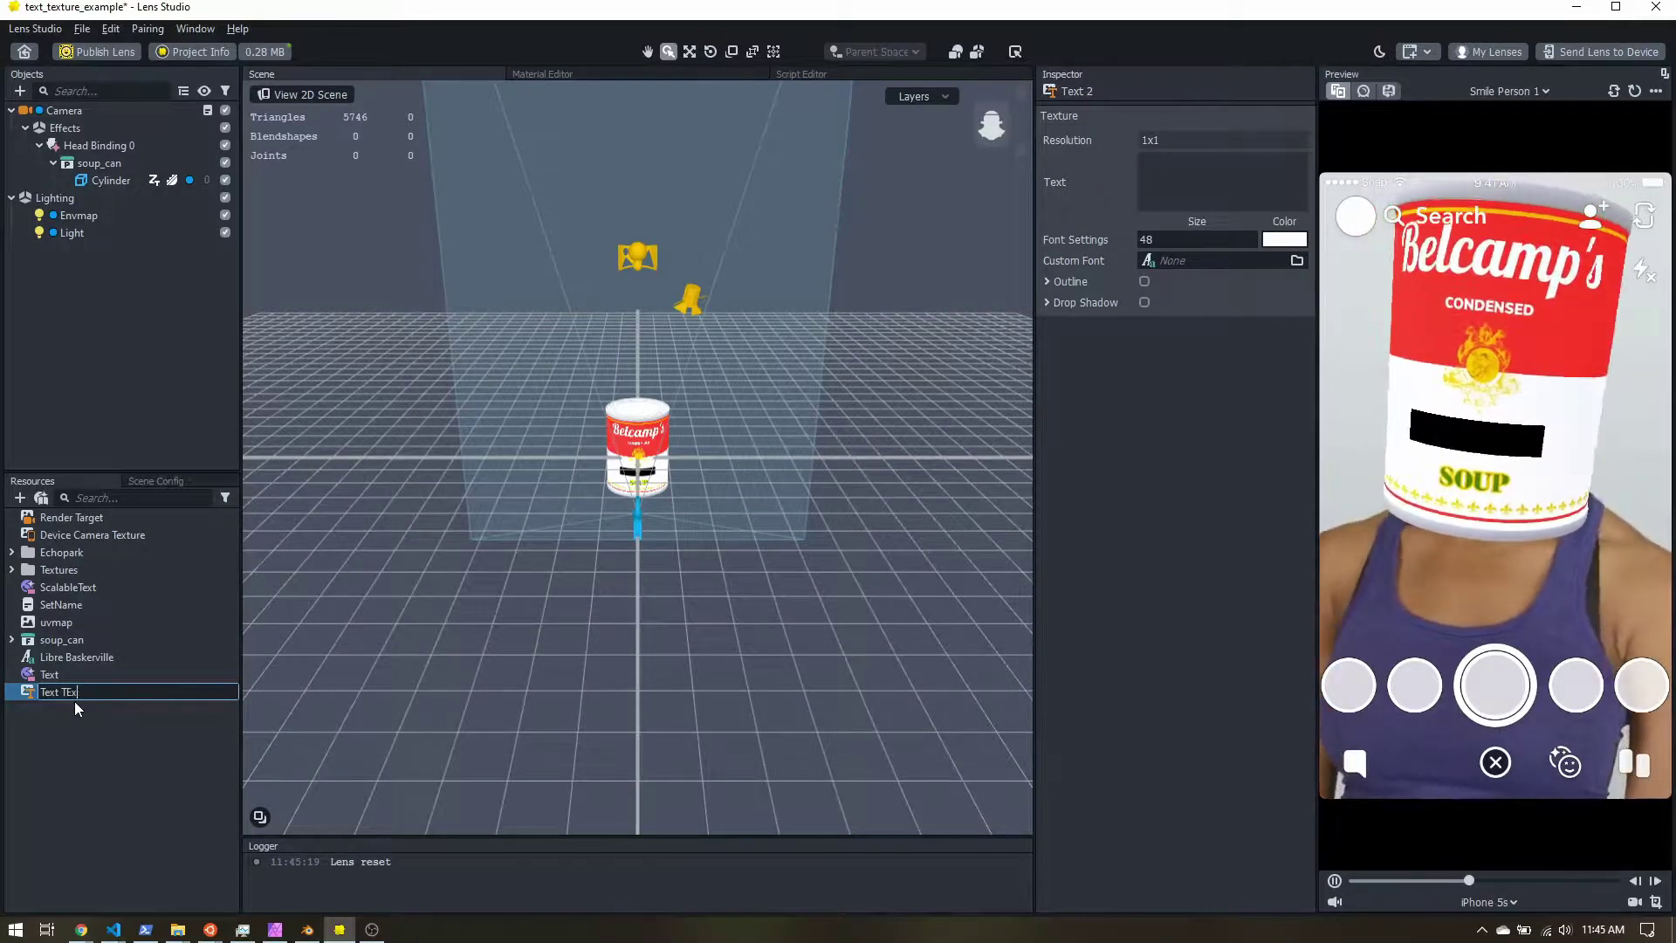
pyautogui.press('Return')
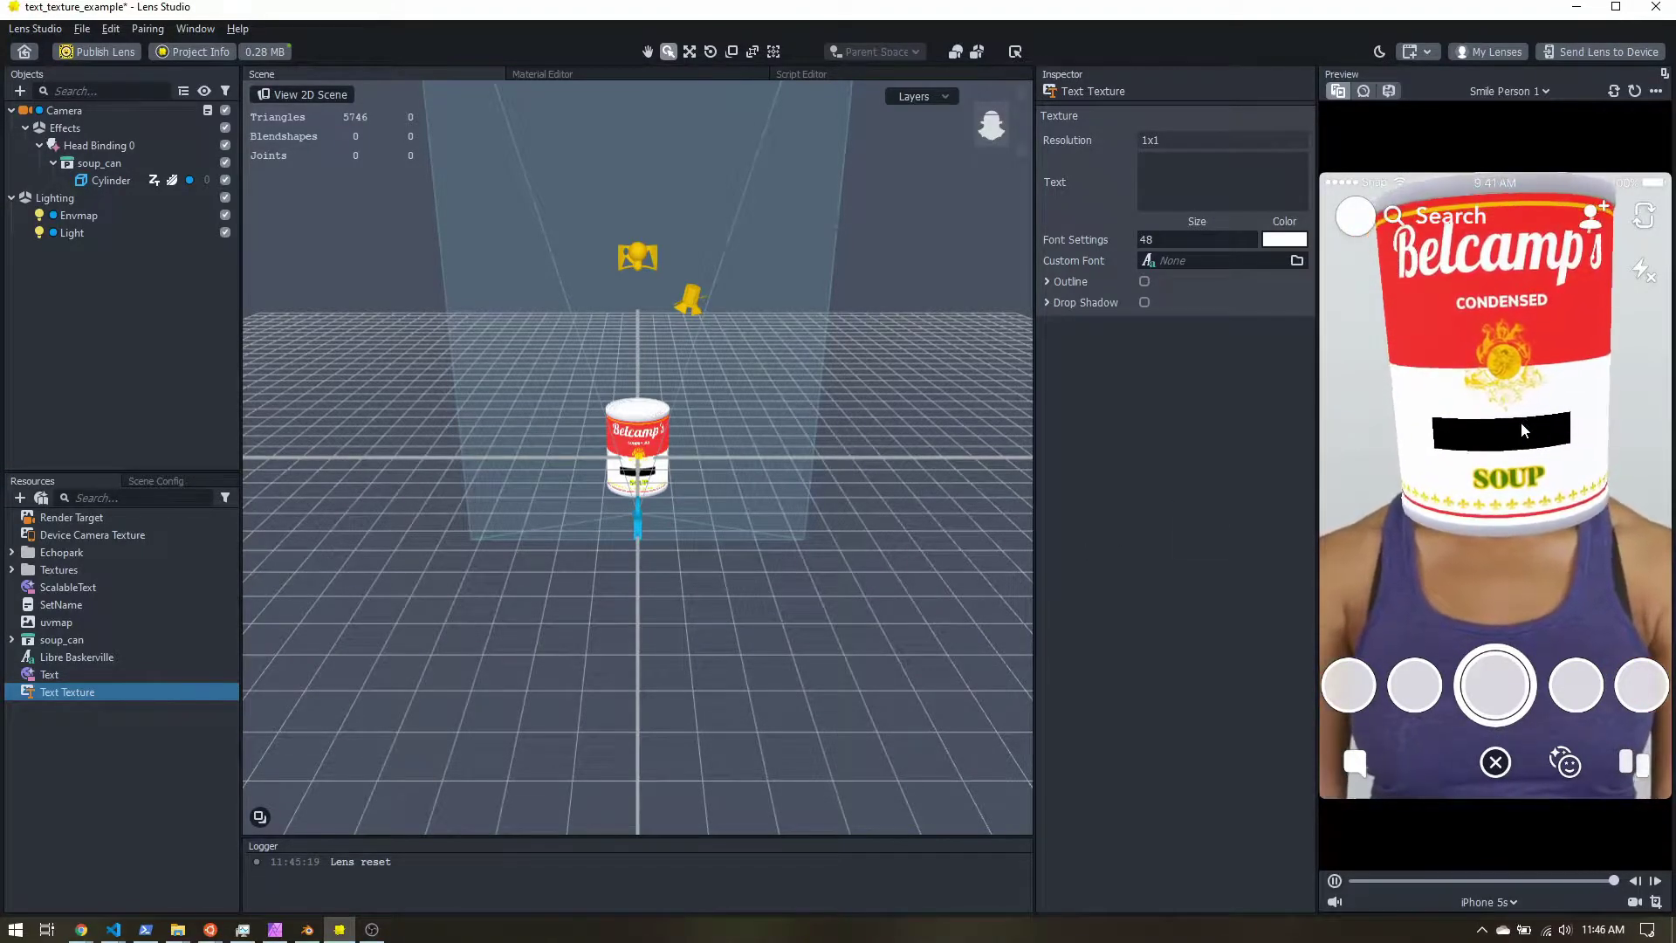
# - Switch to Blender and orbit in on the soup can model
pyautogui.click(311, 929)
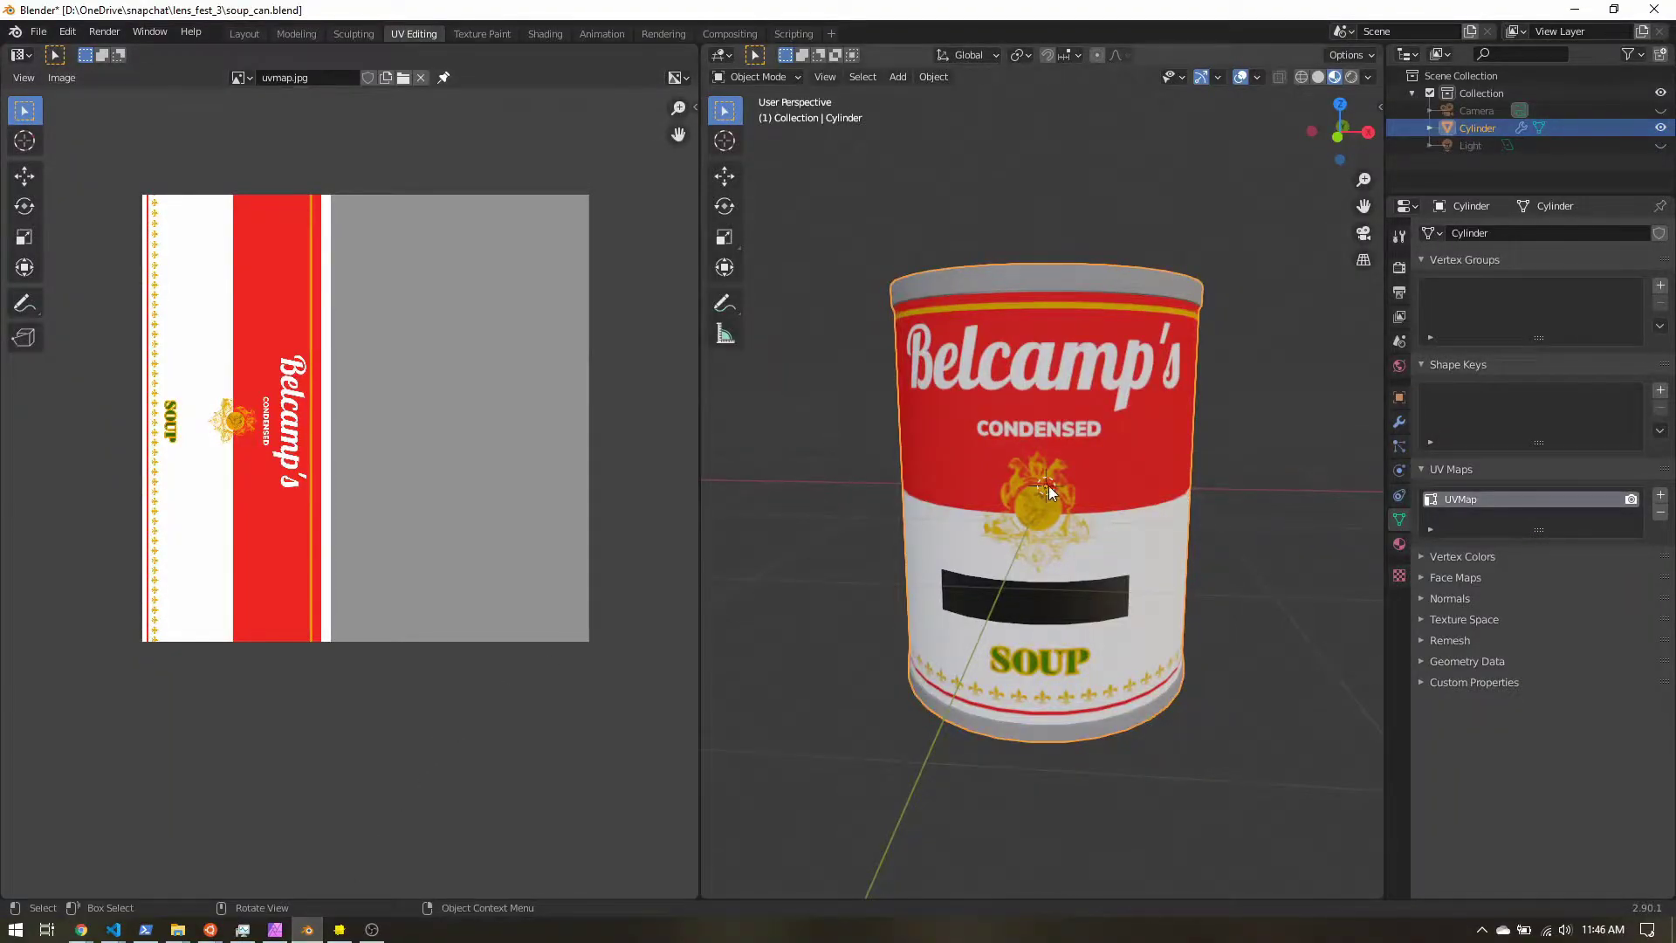
pyautogui.moveTo(1060, 484); pyautogui.dragTo(1126, 427, button='middle')
pyautogui.scroll(2, 1049, 499)
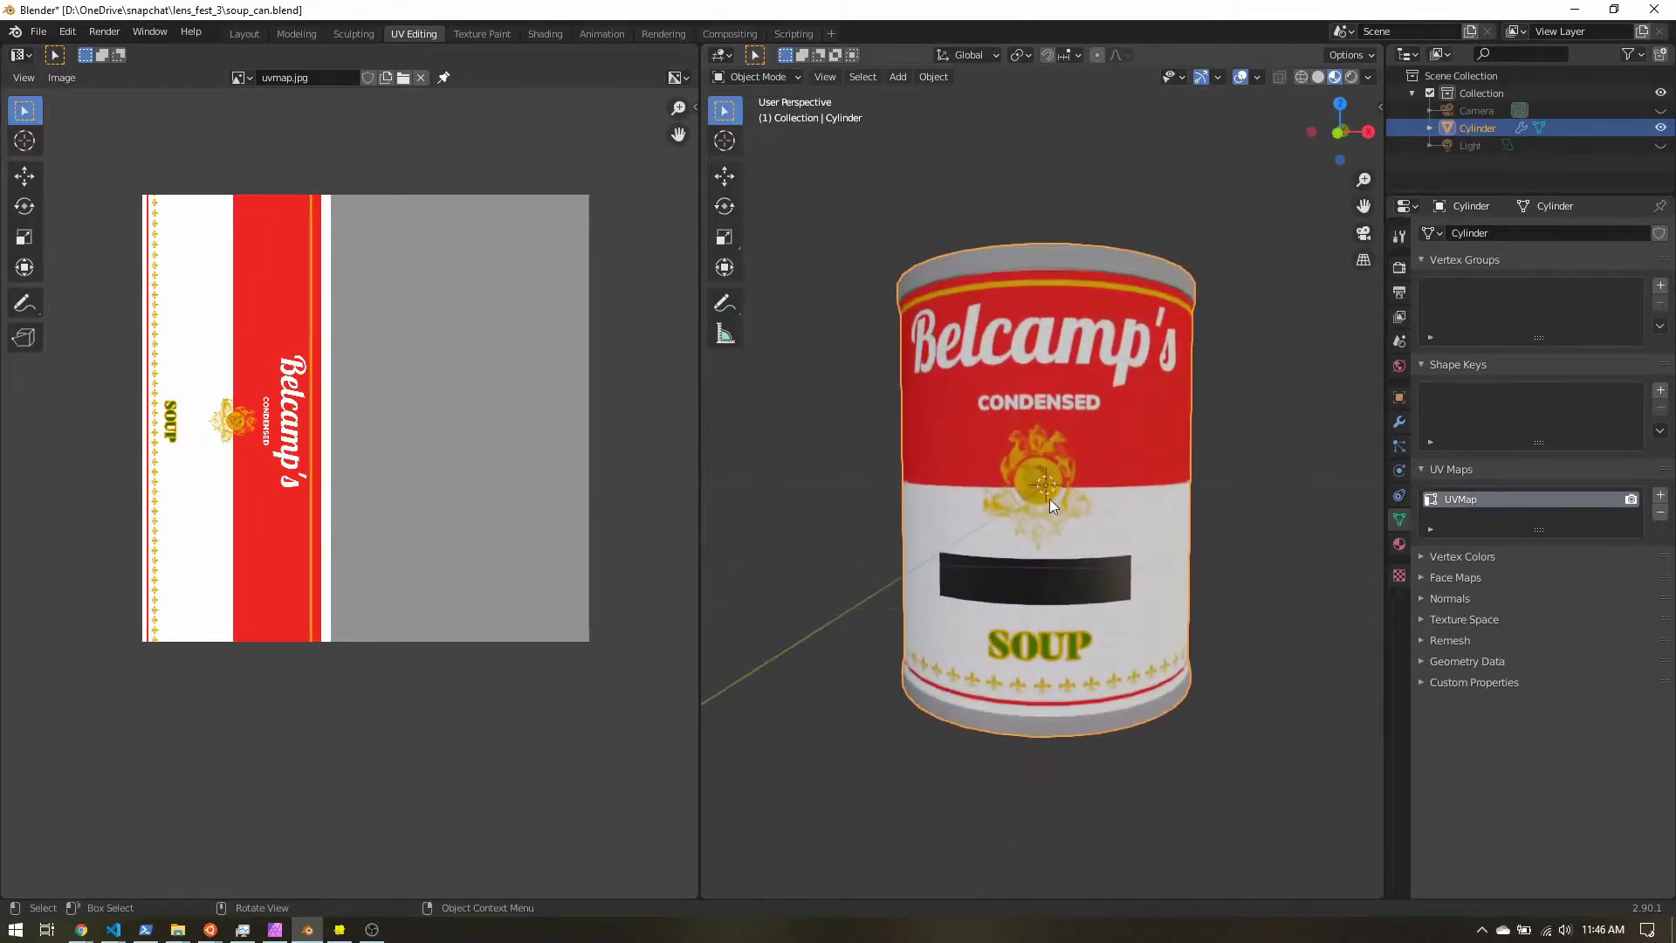
# - Select the whole mesh in Edit Mode to inspect the label's UV layout, then return to Object Mode
pyautogui.press('Tab')
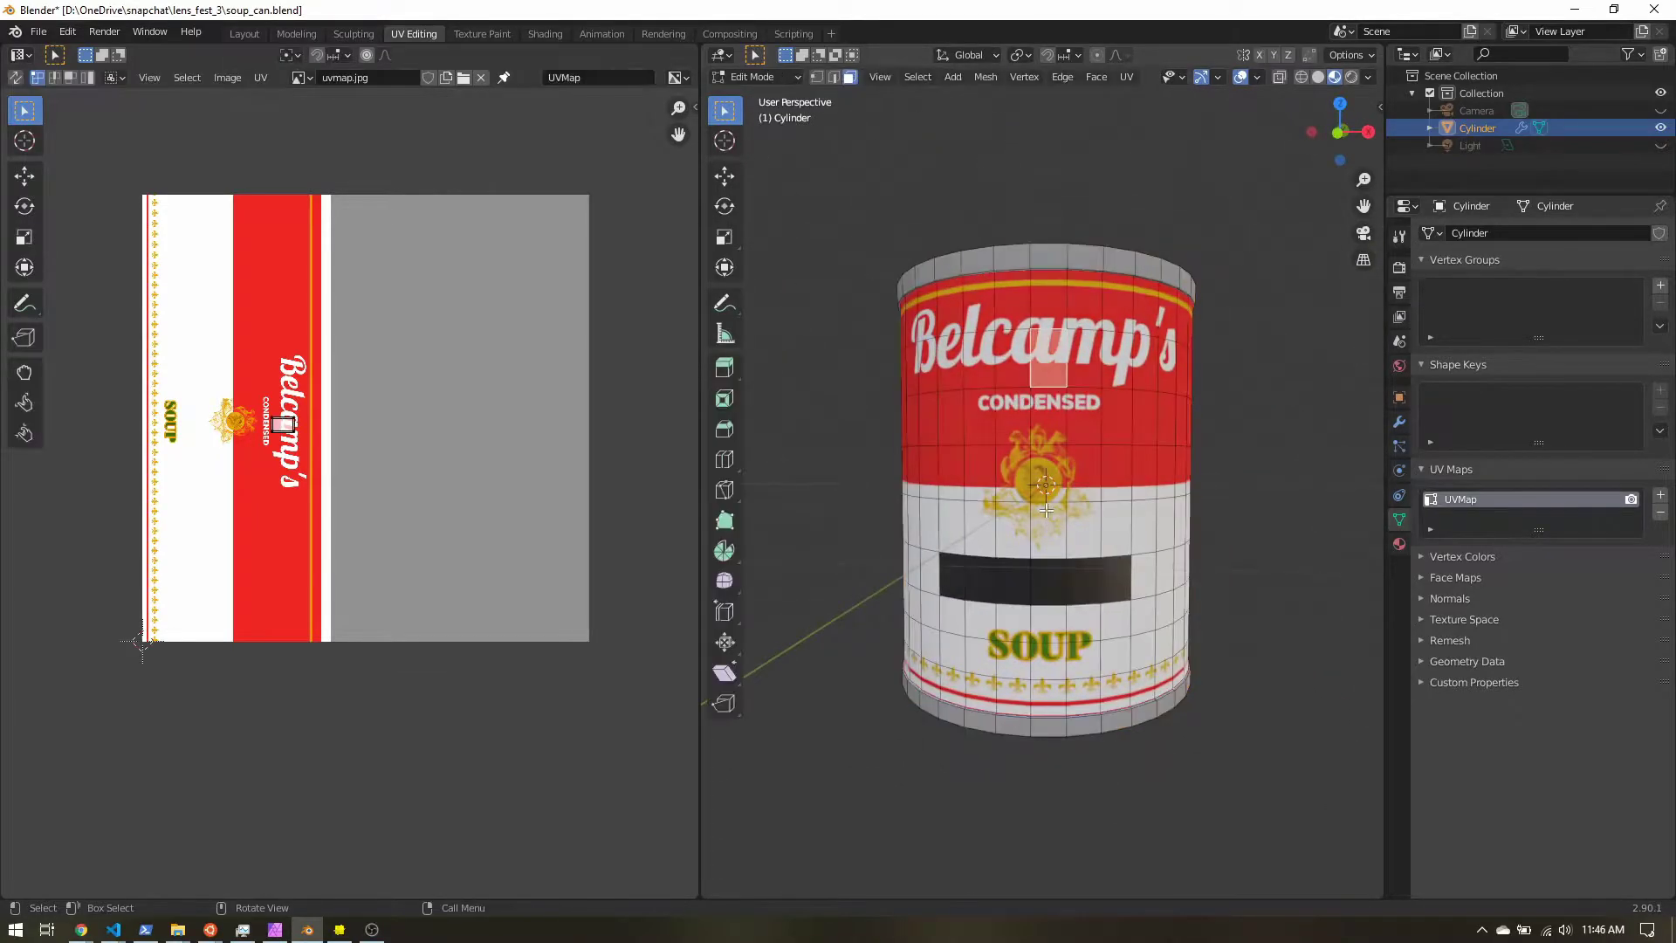
pyautogui.press('a')
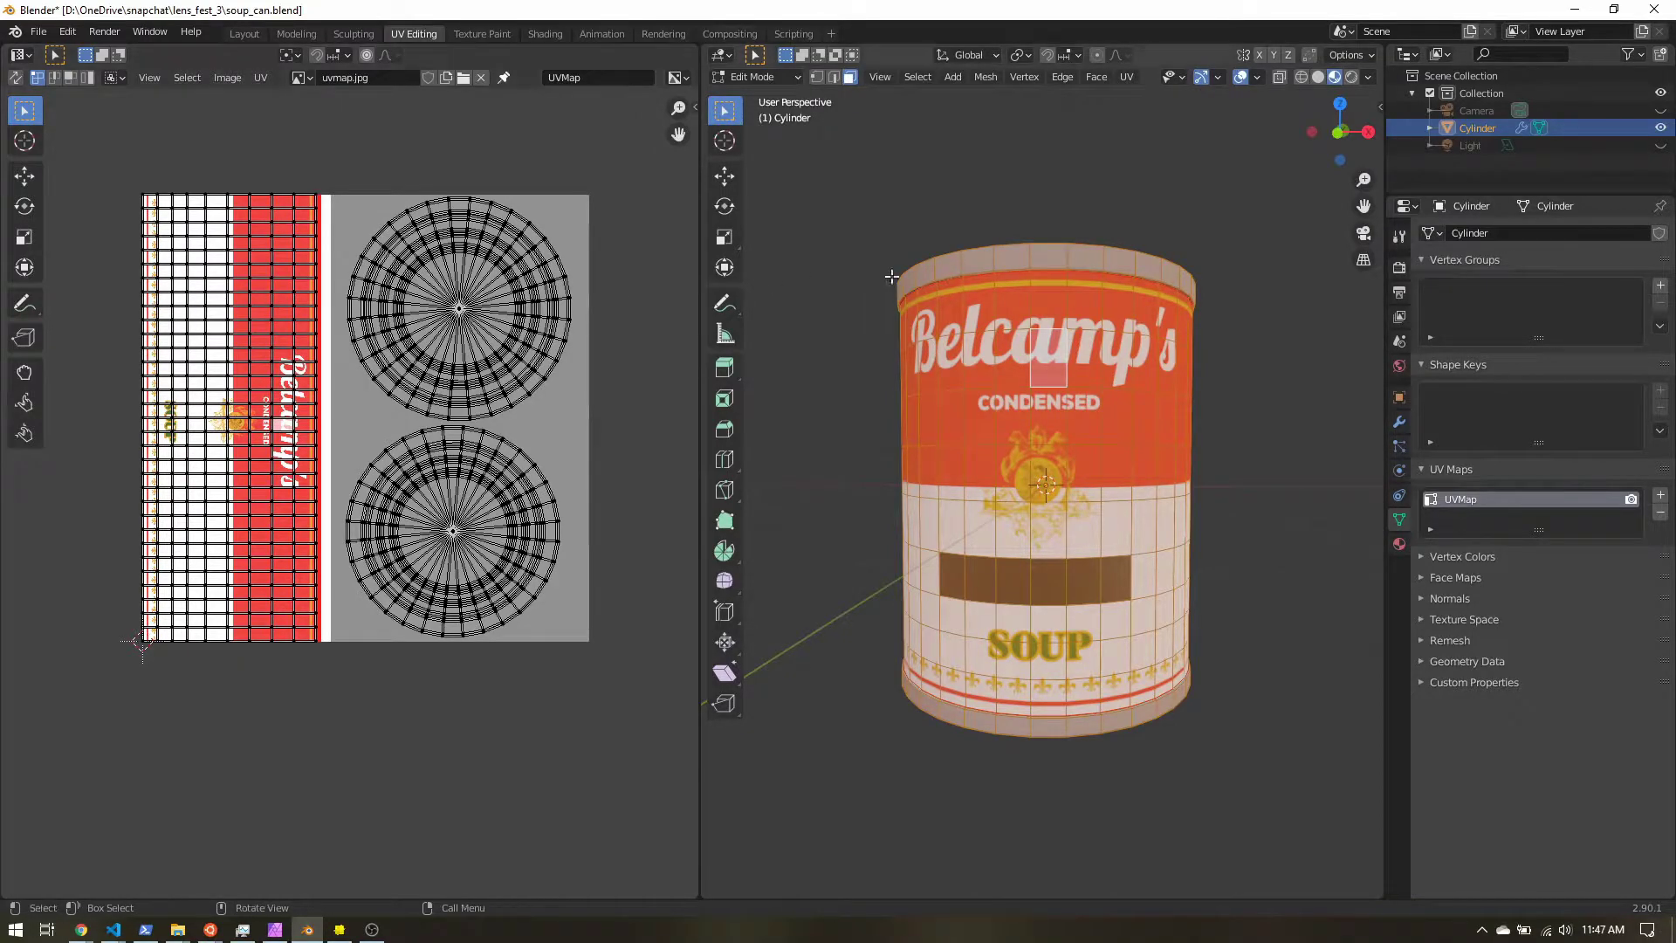
pyautogui.moveTo(1031, 367)
pyautogui.mouseDown(button='middle')
pyautogui.moveTo(1036, 448)
pyautogui.moveTo(1039, 354)
pyautogui.mouseUp(button='middle')
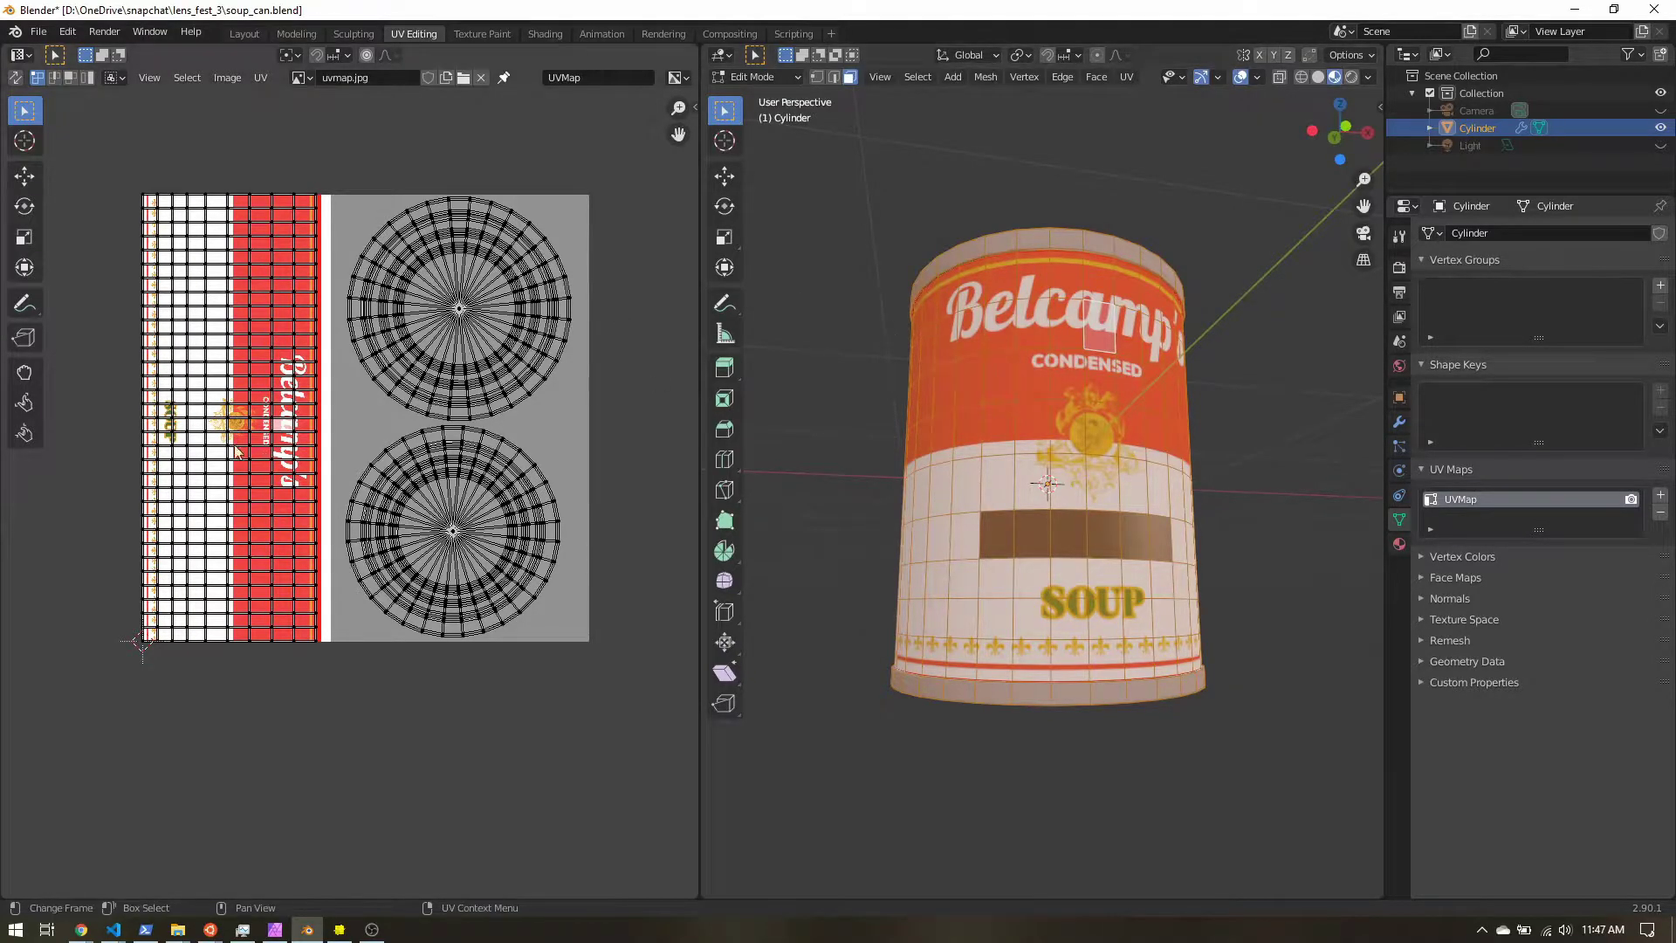
pyautogui.scroll(5, 225, 354)
pyautogui.moveTo(611, 358); pyautogui.dragTo(550, 576, button='middle')
pyautogui.moveTo(420, 663); pyautogui.dragTo(633, 516, button='middle')
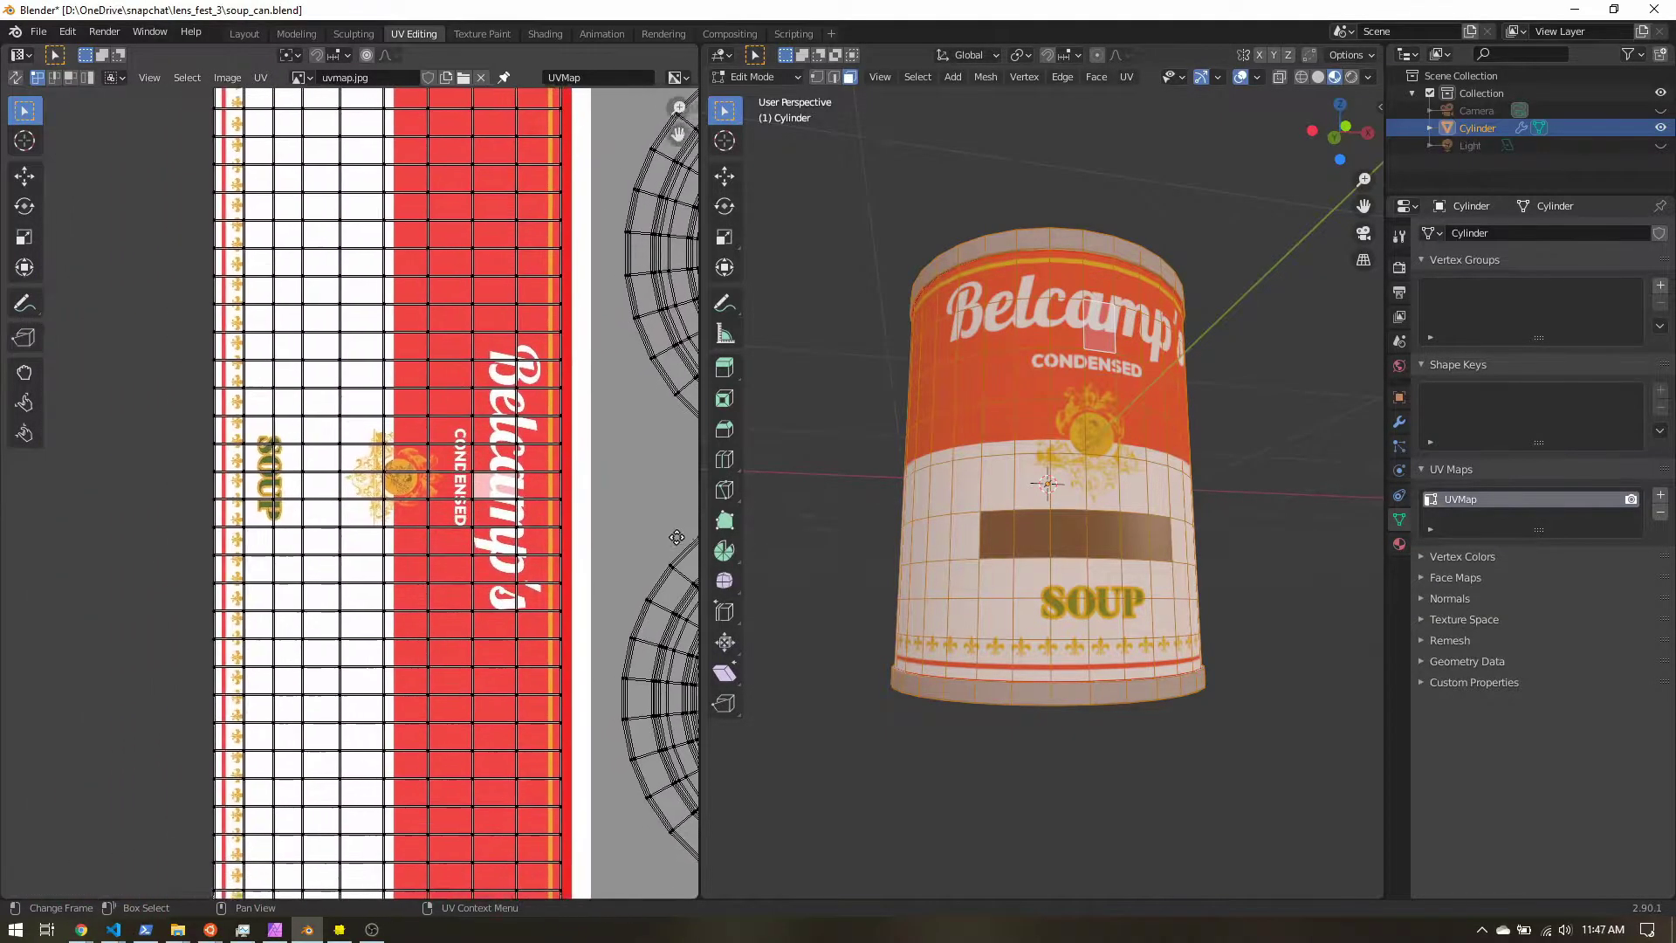
pyautogui.scroll(-2, 633, 517)
pyautogui.moveTo(1189, 437); pyautogui.dragTo(864, 550, button='middle')
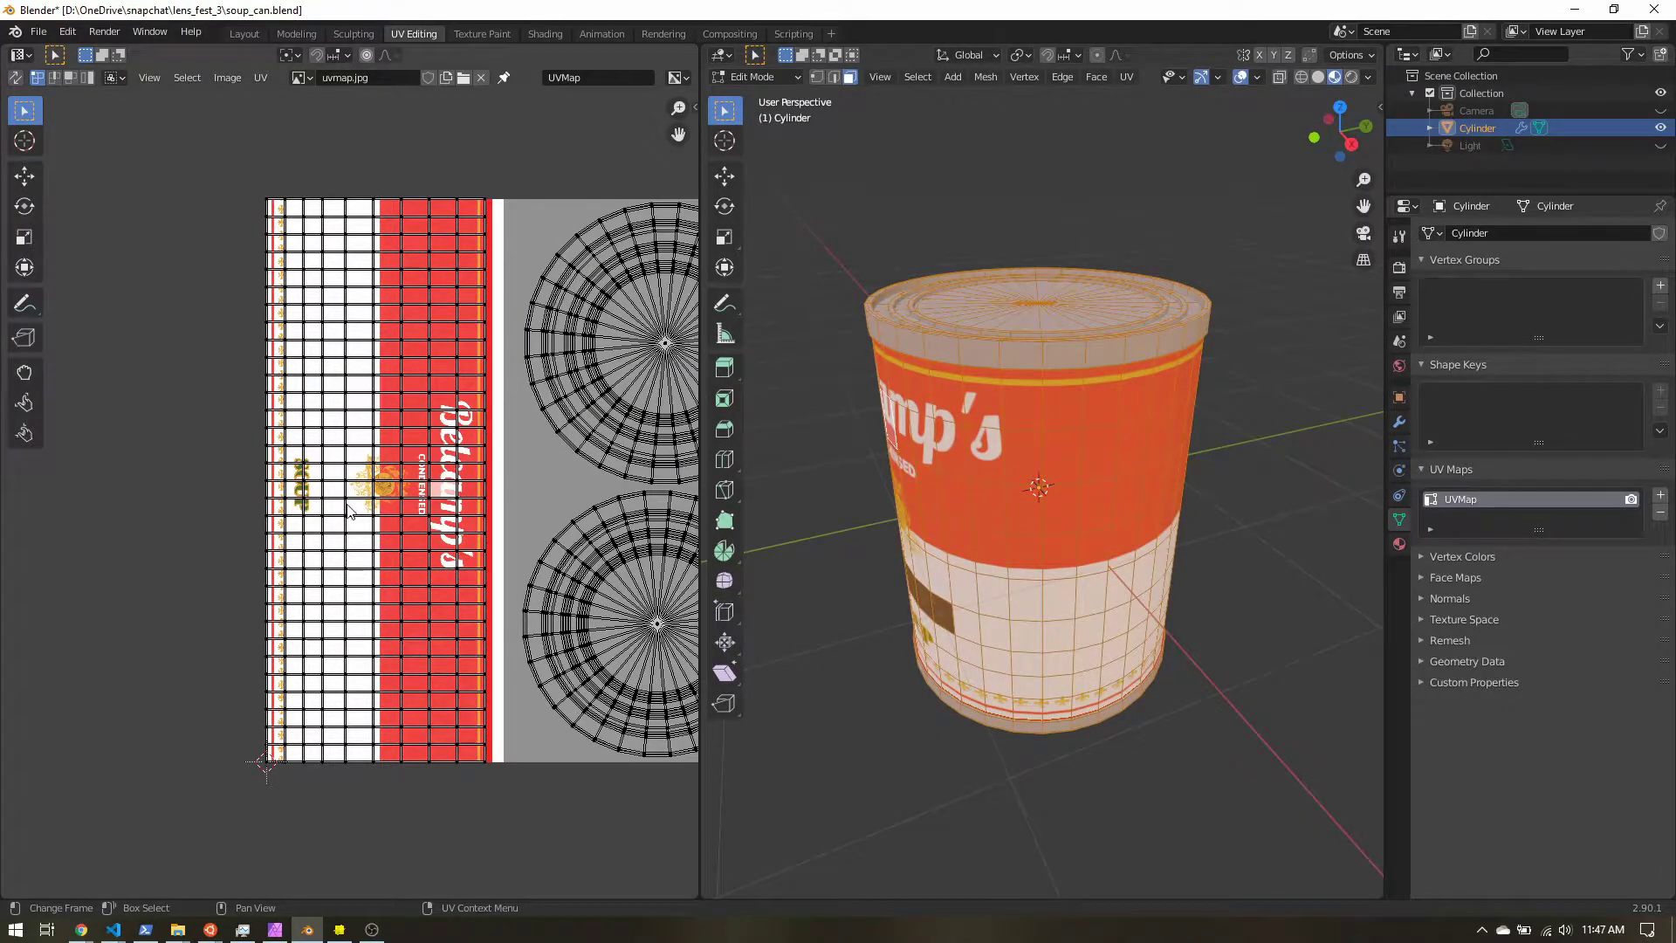
pyautogui.press('Tab')
pyautogui.moveTo(1004, 629); pyautogui.dragTo(1074, 480, button='middle')
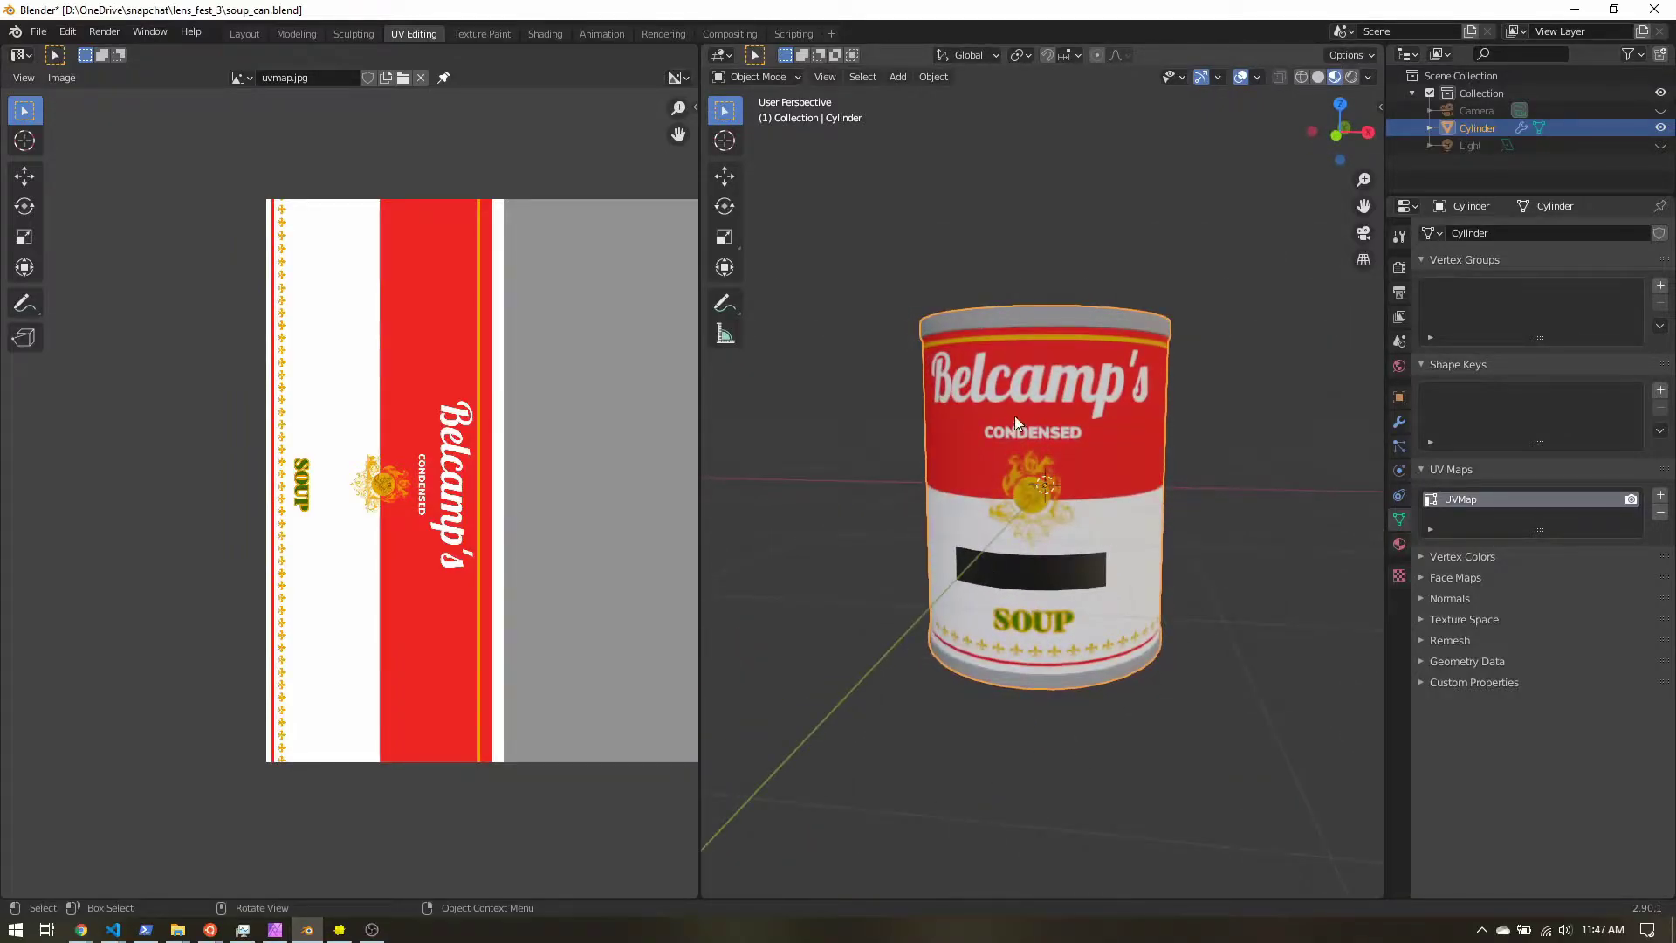
# - In Edit Mode, select the six faces along the black name bar
pyautogui.press('Tab')
pyautogui.scroll(3, 1015, 416)
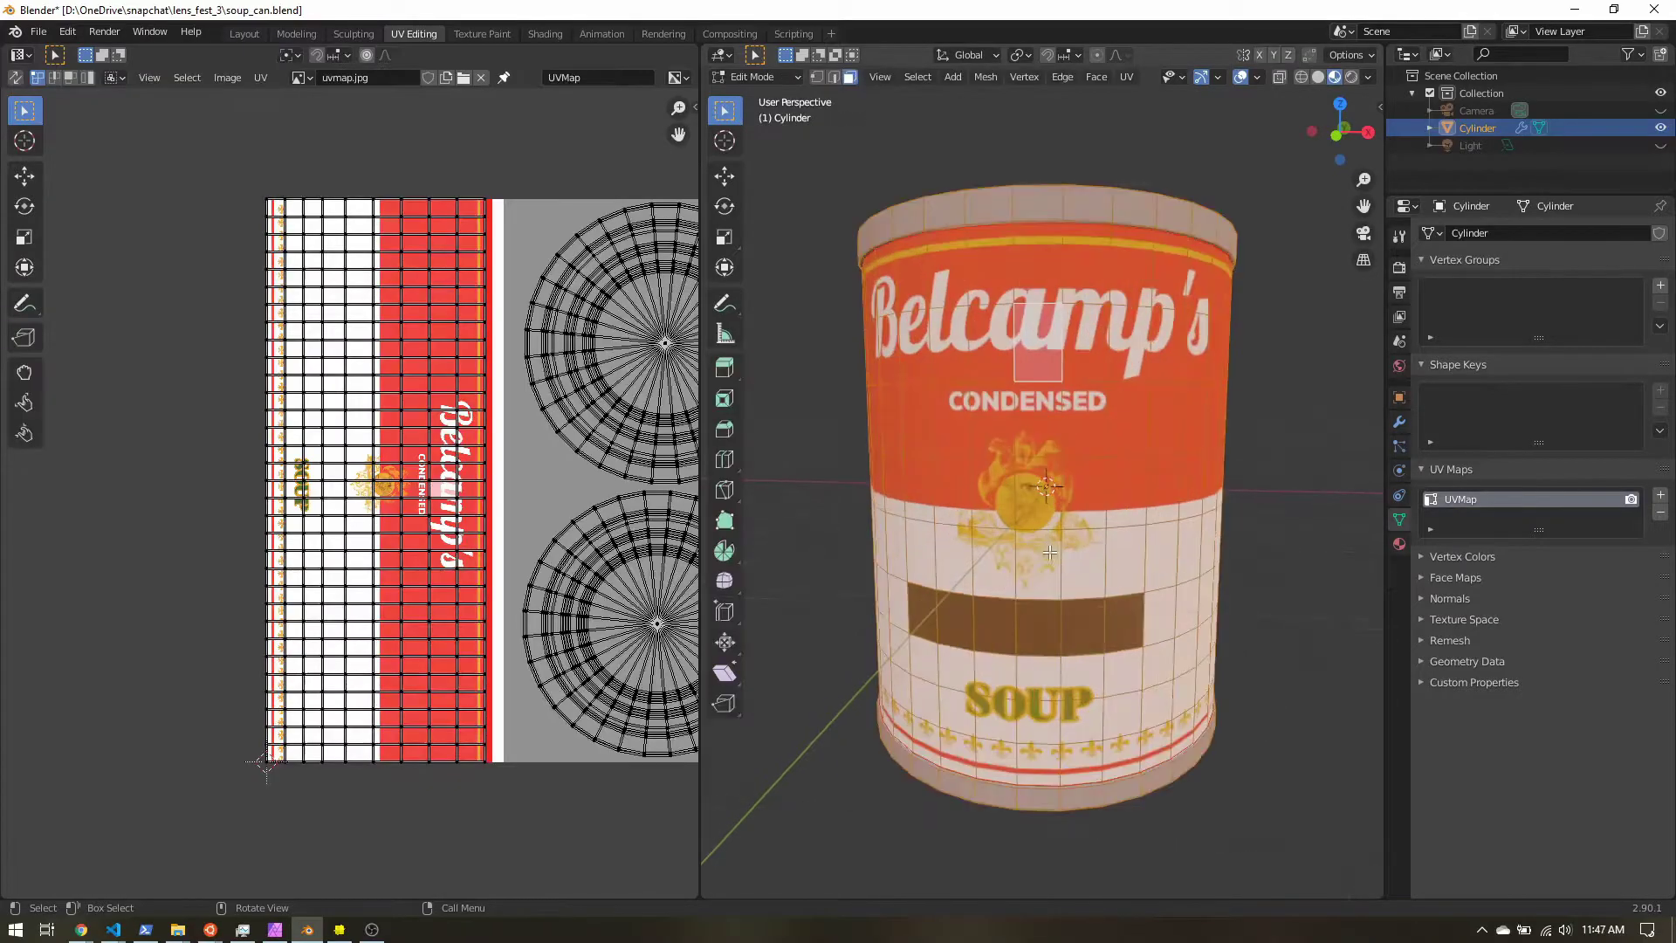
pyautogui.keyDown('shift'); pyautogui.moveTo(977, 558); pyautogui.dragTo(943, 403, button='middle'); pyautogui.keyUp('shift')
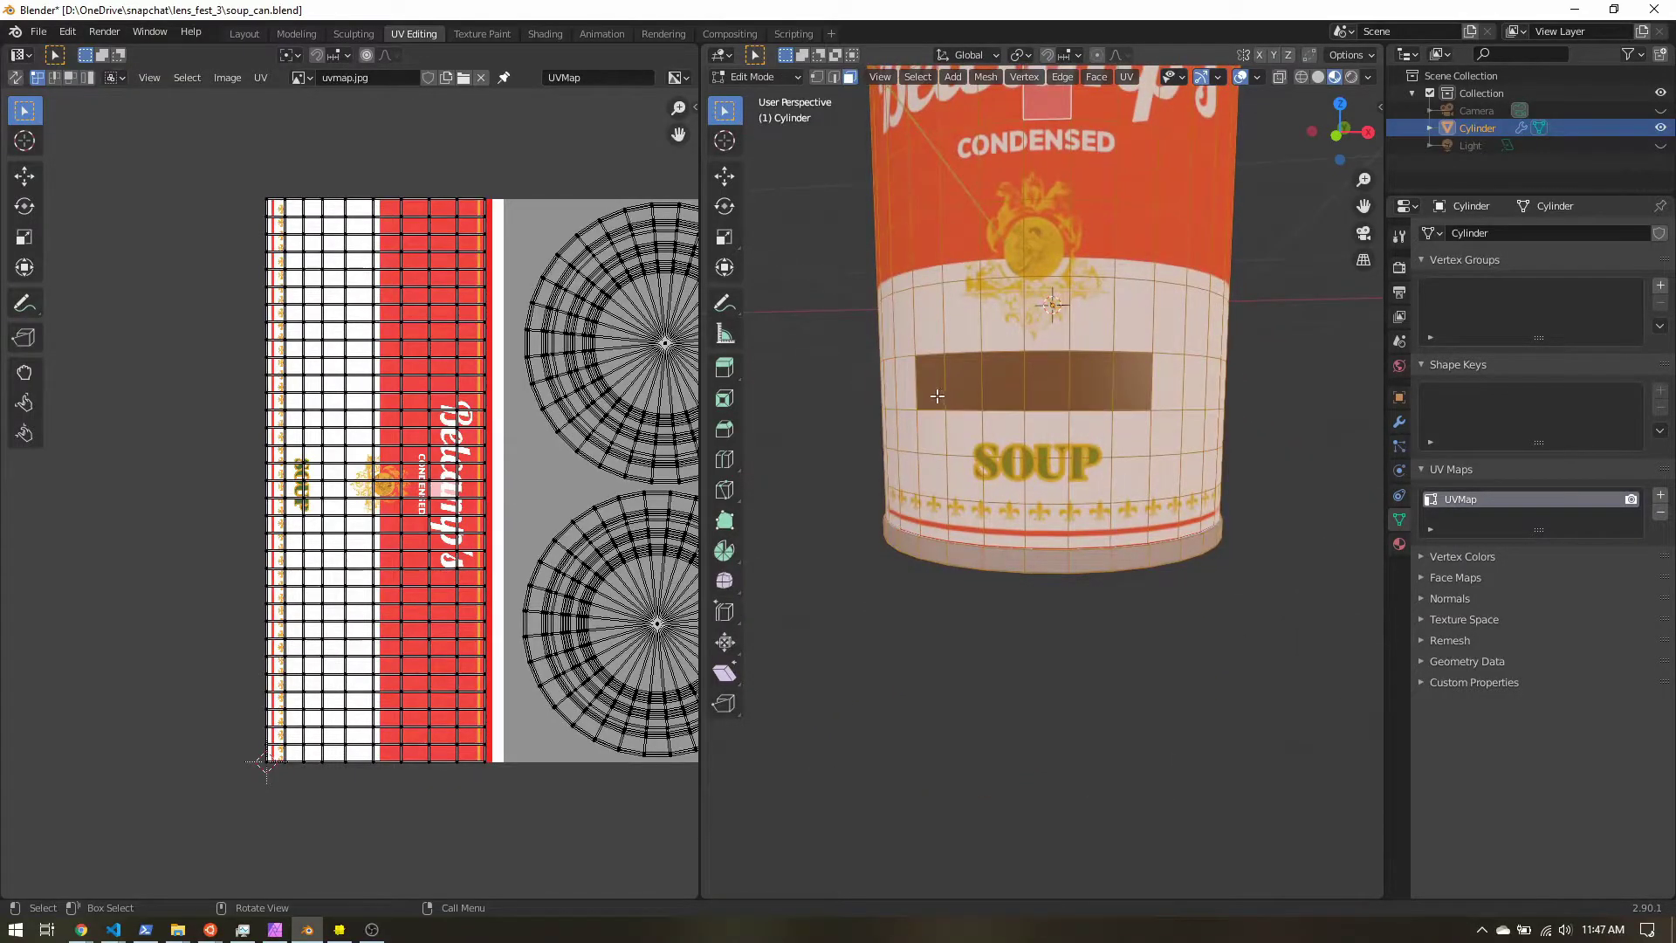
pyautogui.click(938, 396)
pyautogui.keyDown('shift'); pyautogui.click(965, 386); pyautogui.keyUp('shift')
pyautogui.keyDown('shift'); pyautogui.click(1004, 386); pyautogui.keyUp('shift')
pyautogui.keyDown('shift'); pyautogui.click(1046, 386); pyautogui.keyUp('shift')
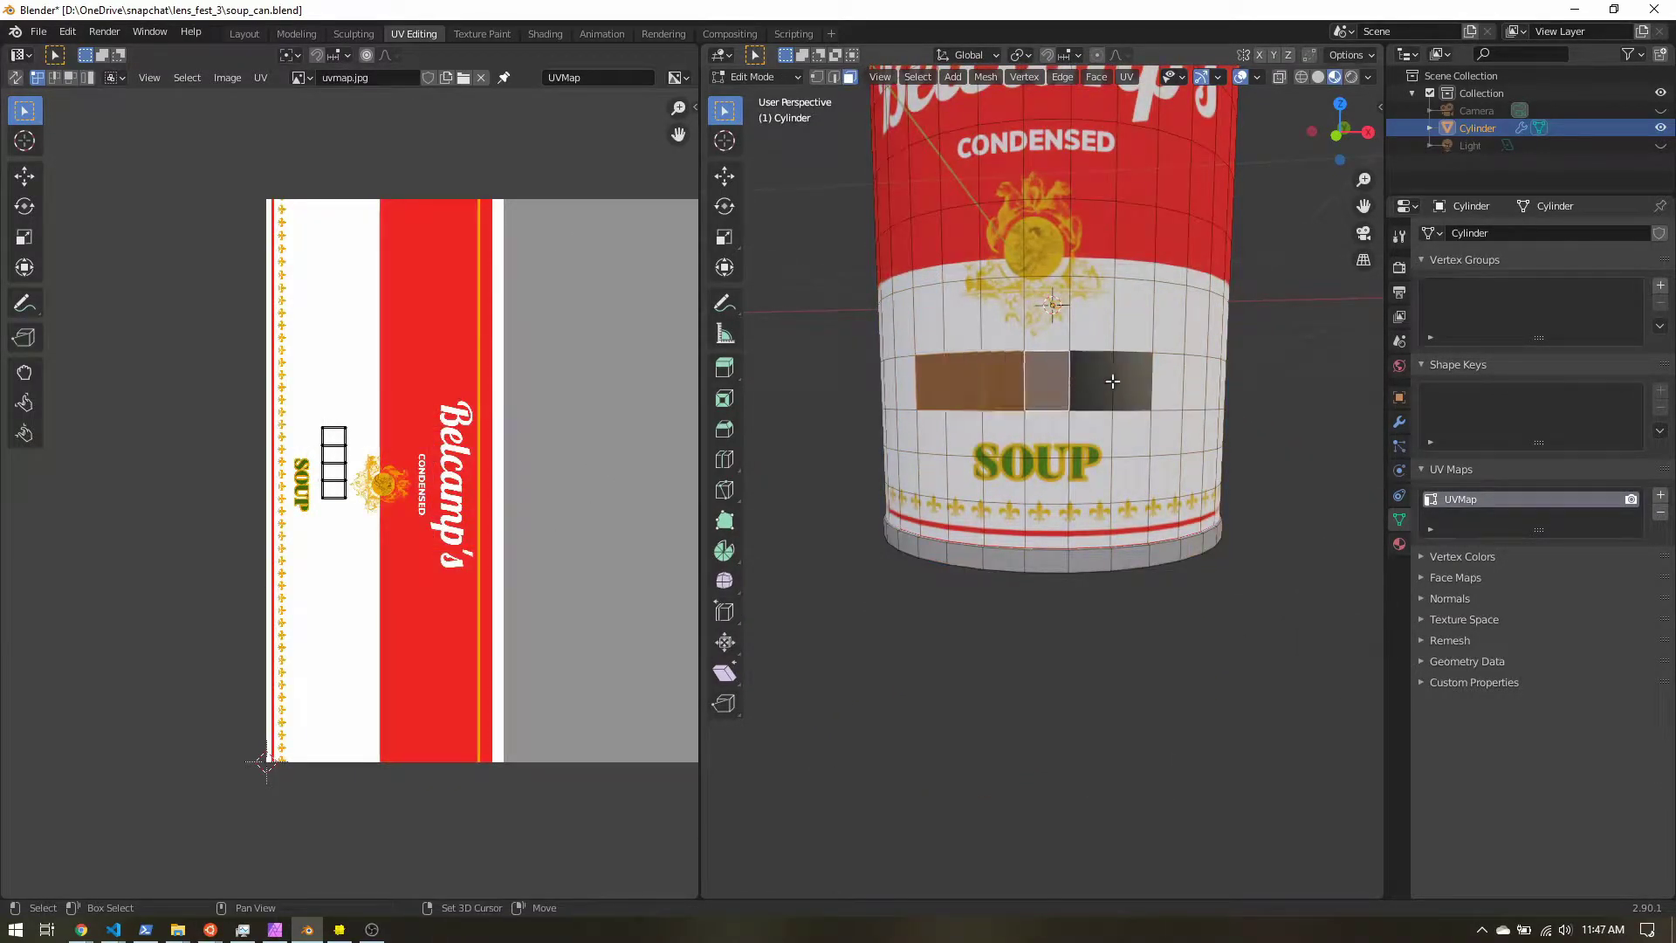
pyautogui.keyDown('shift'); pyautogui.click(1106, 382); pyautogui.keyUp('shift')
pyautogui.keyDown('shift'); pyautogui.click(1126, 397); pyautogui.keyUp('shift')
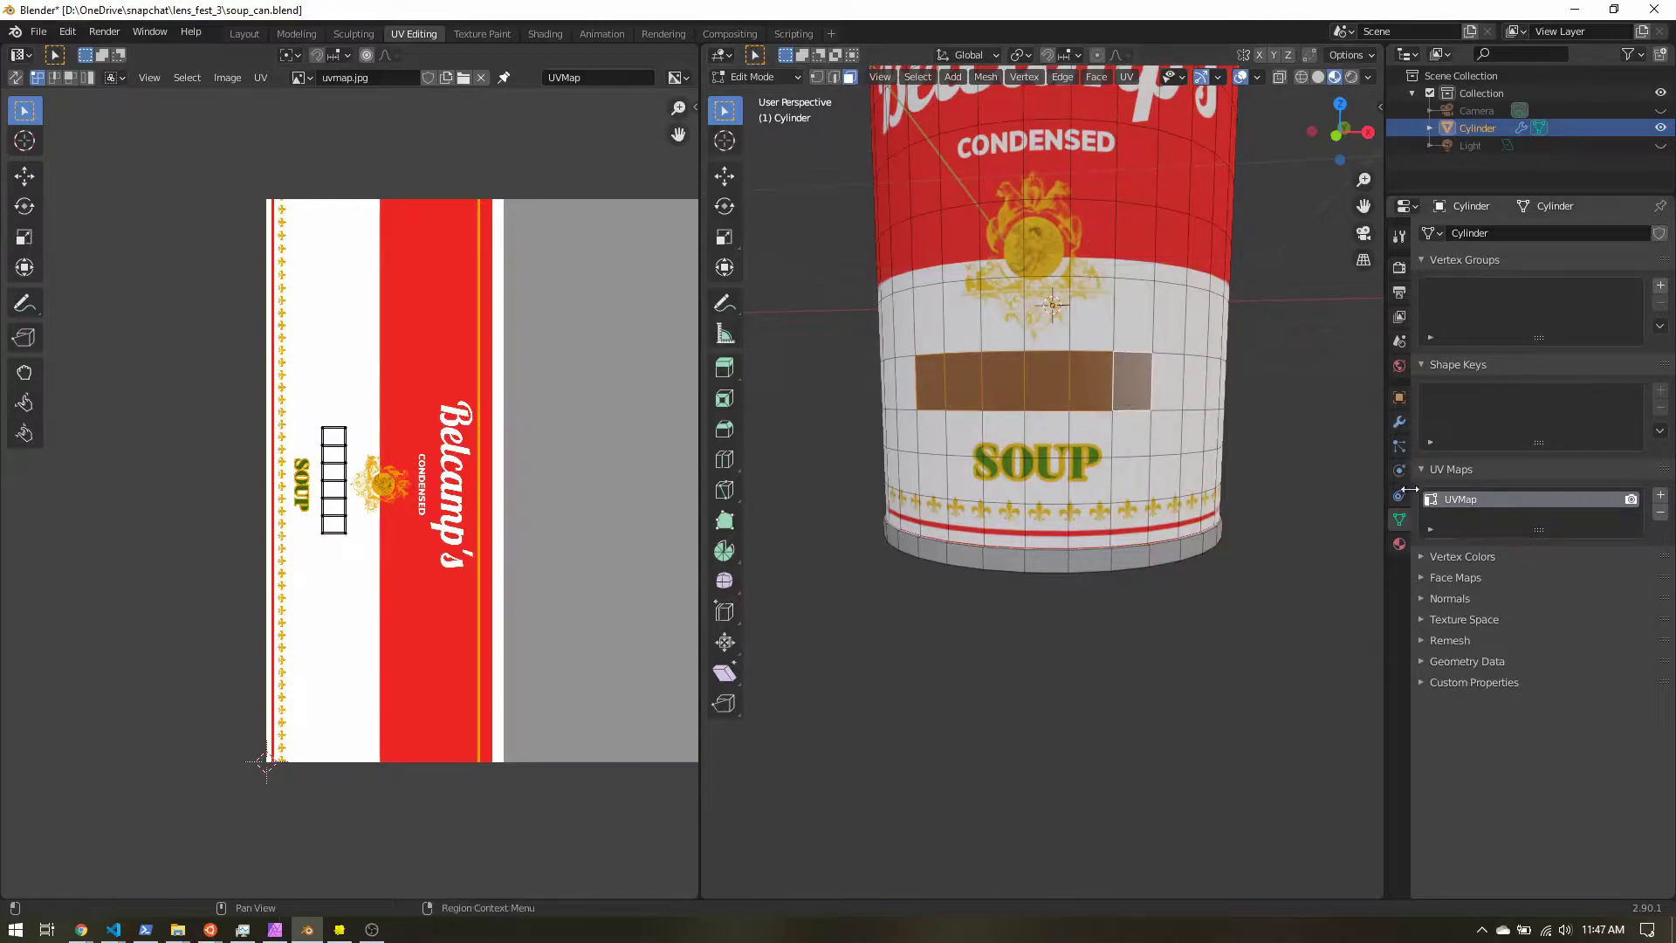
# - Check the can's material slots while orbiting, then view the mesh's UV Maps in Object Data properties
pyautogui.click(1401, 545)
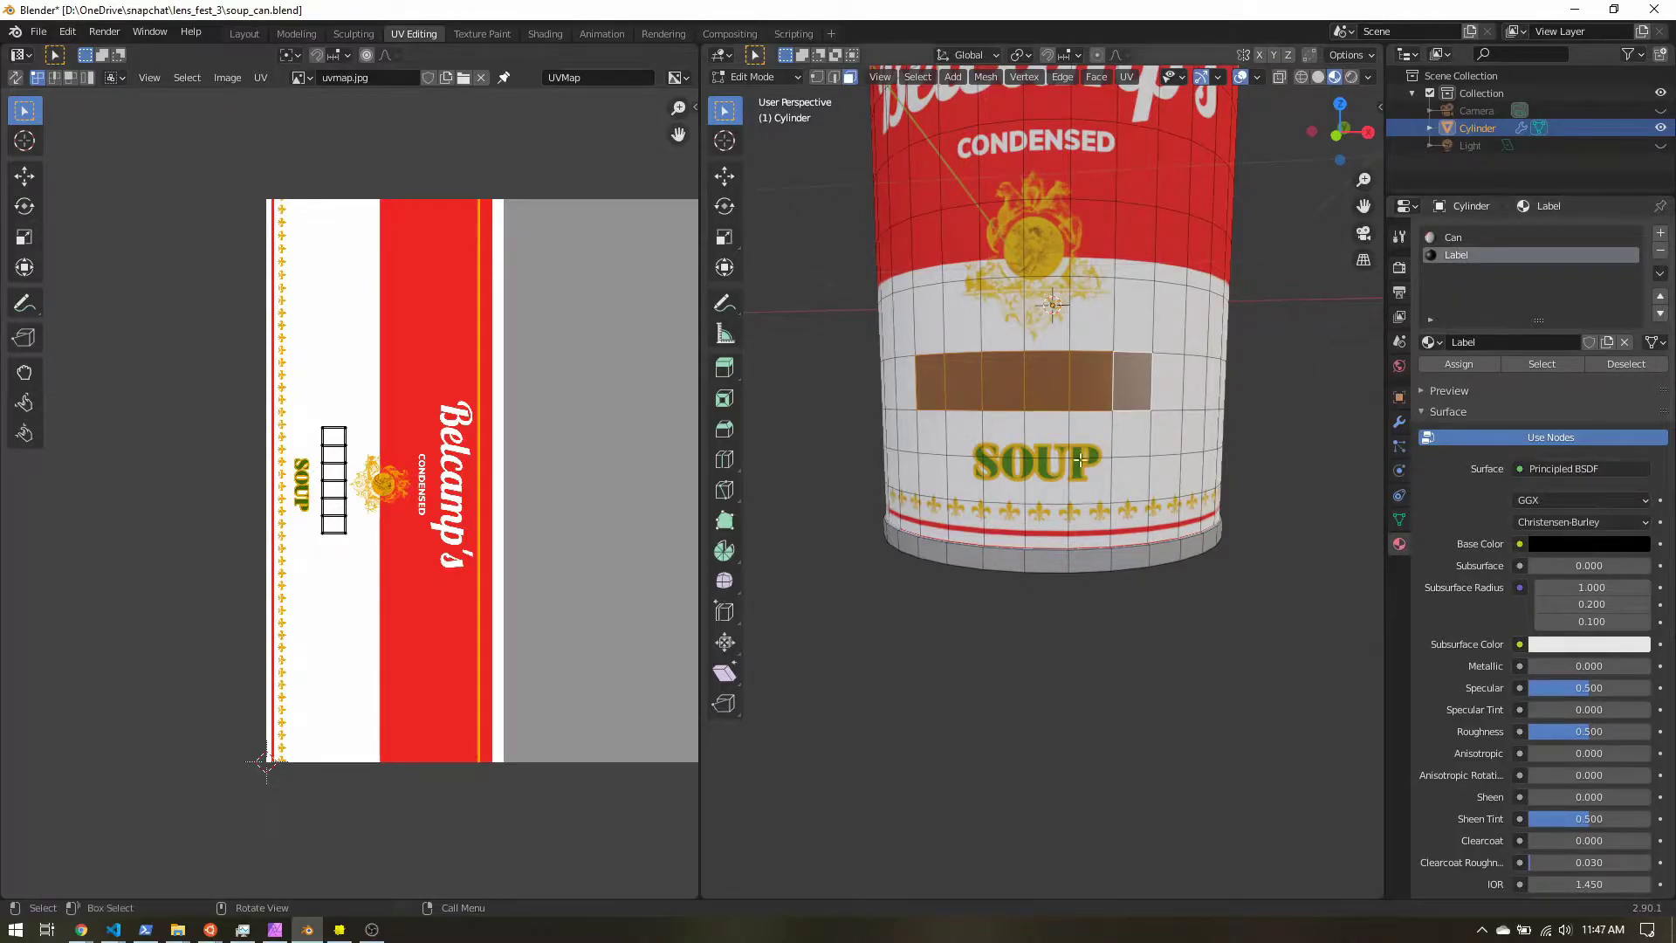
pyautogui.moveTo(1080, 461); pyautogui.dragTo(1045, 457, button='middle')
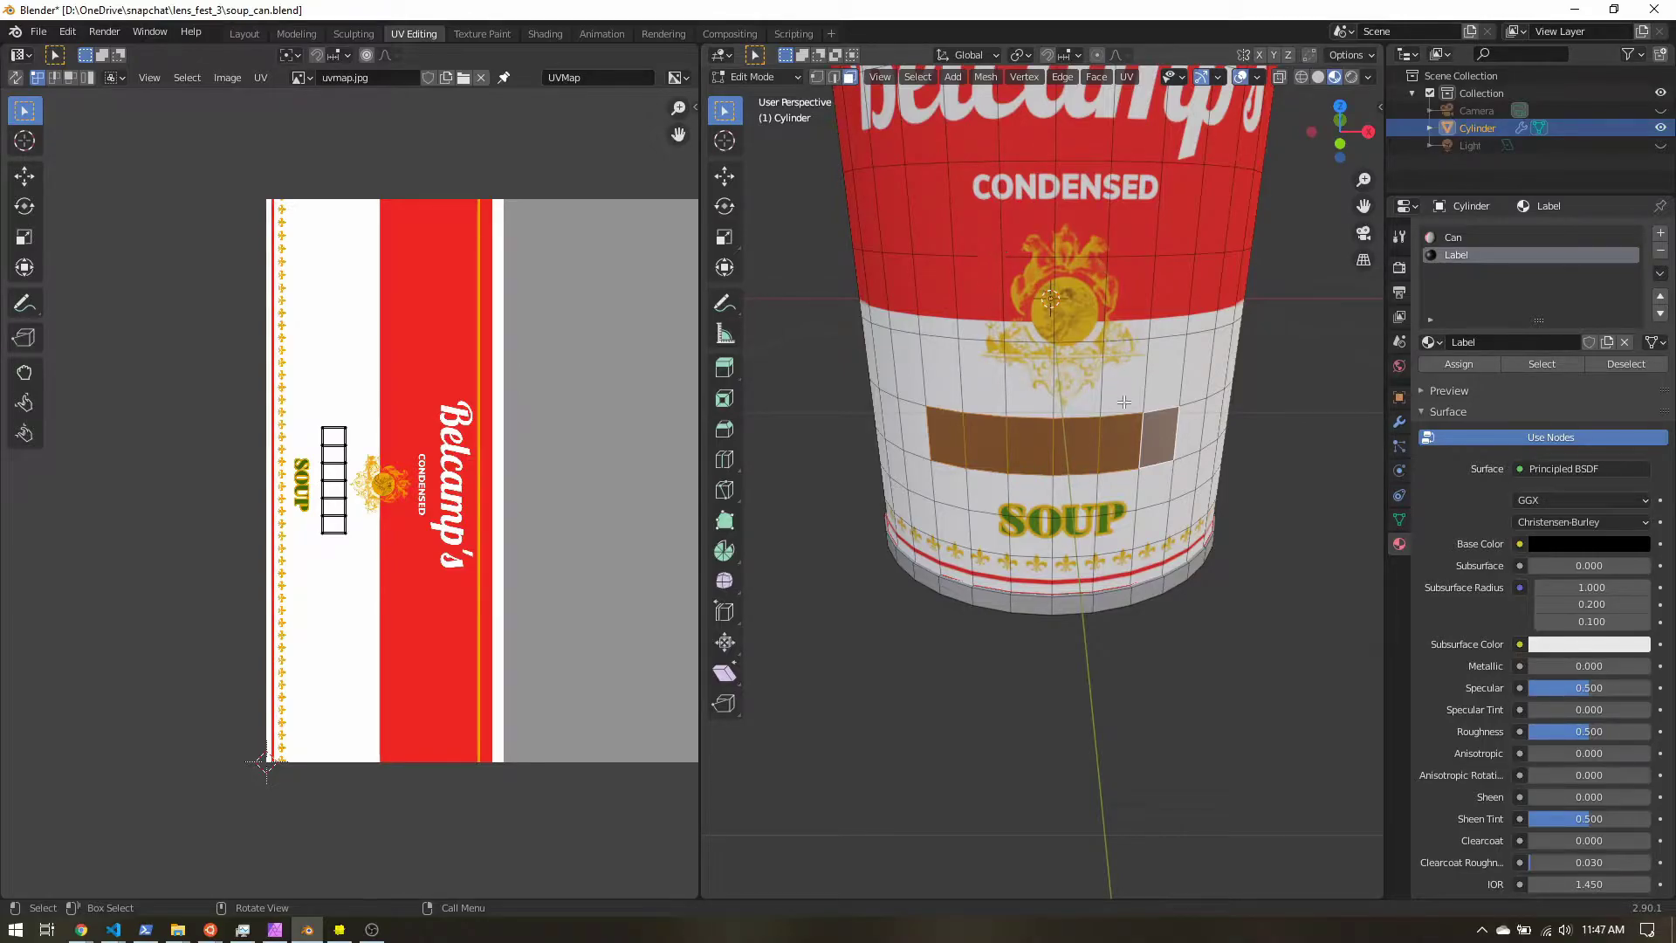
pyautogui.moveTo(1127, 566); pyautogui.dragTo(1069, 511, button='middle')
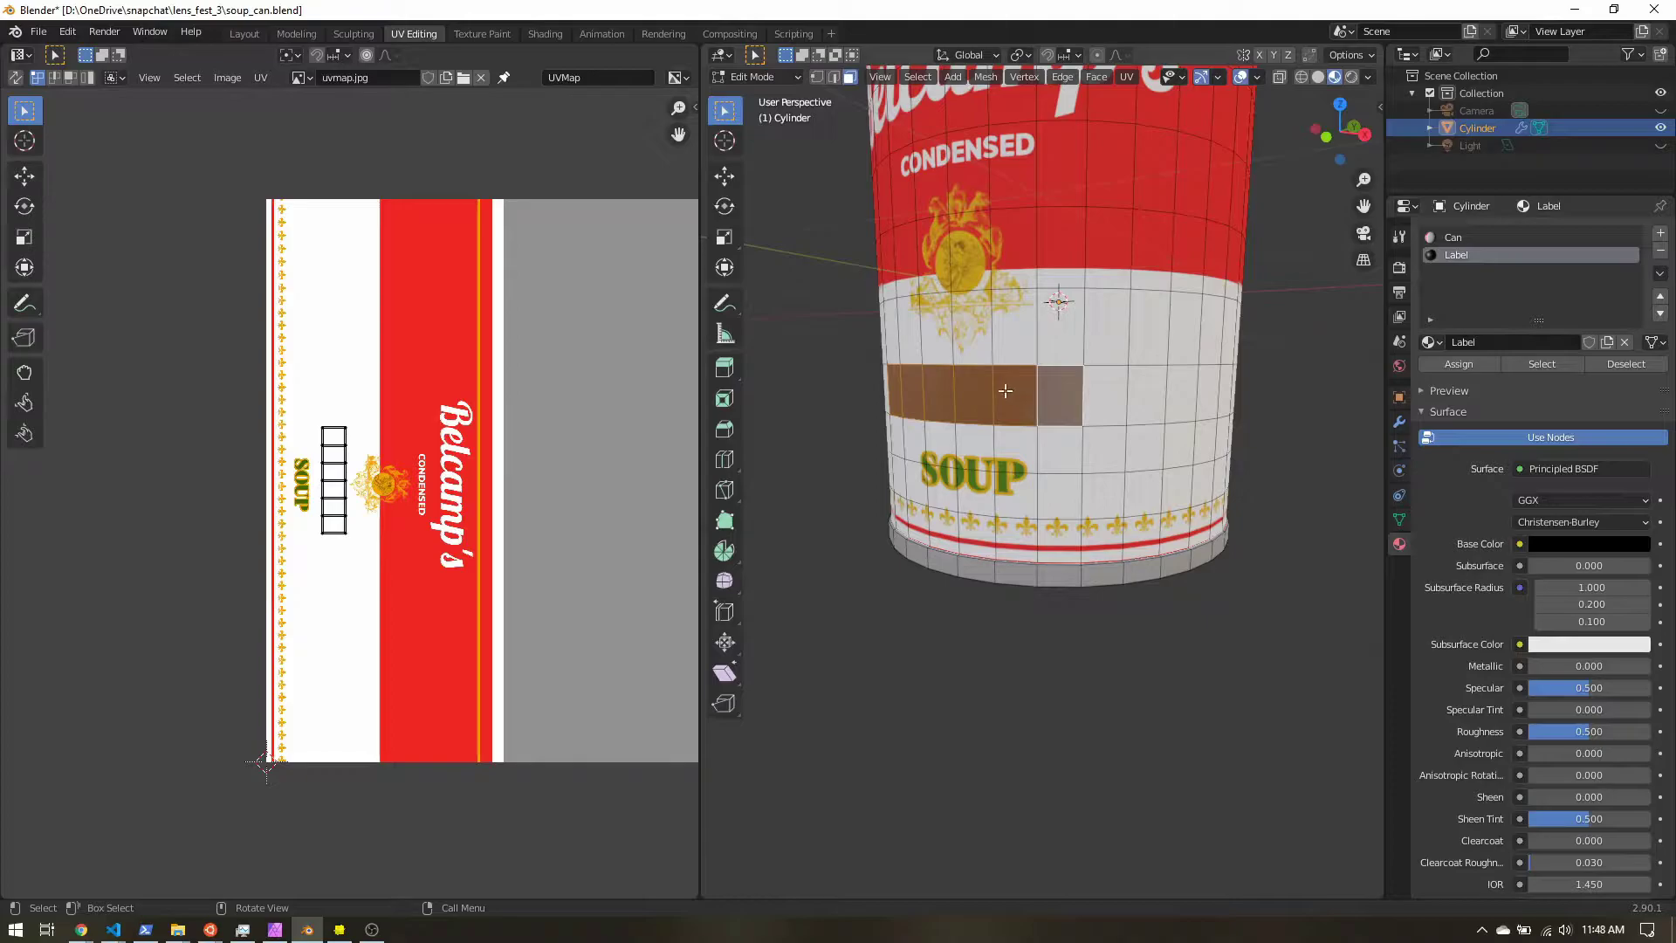
pyautogui.moveTo(955, 406); pyautogui.dragTo(936, 412, button='middle')
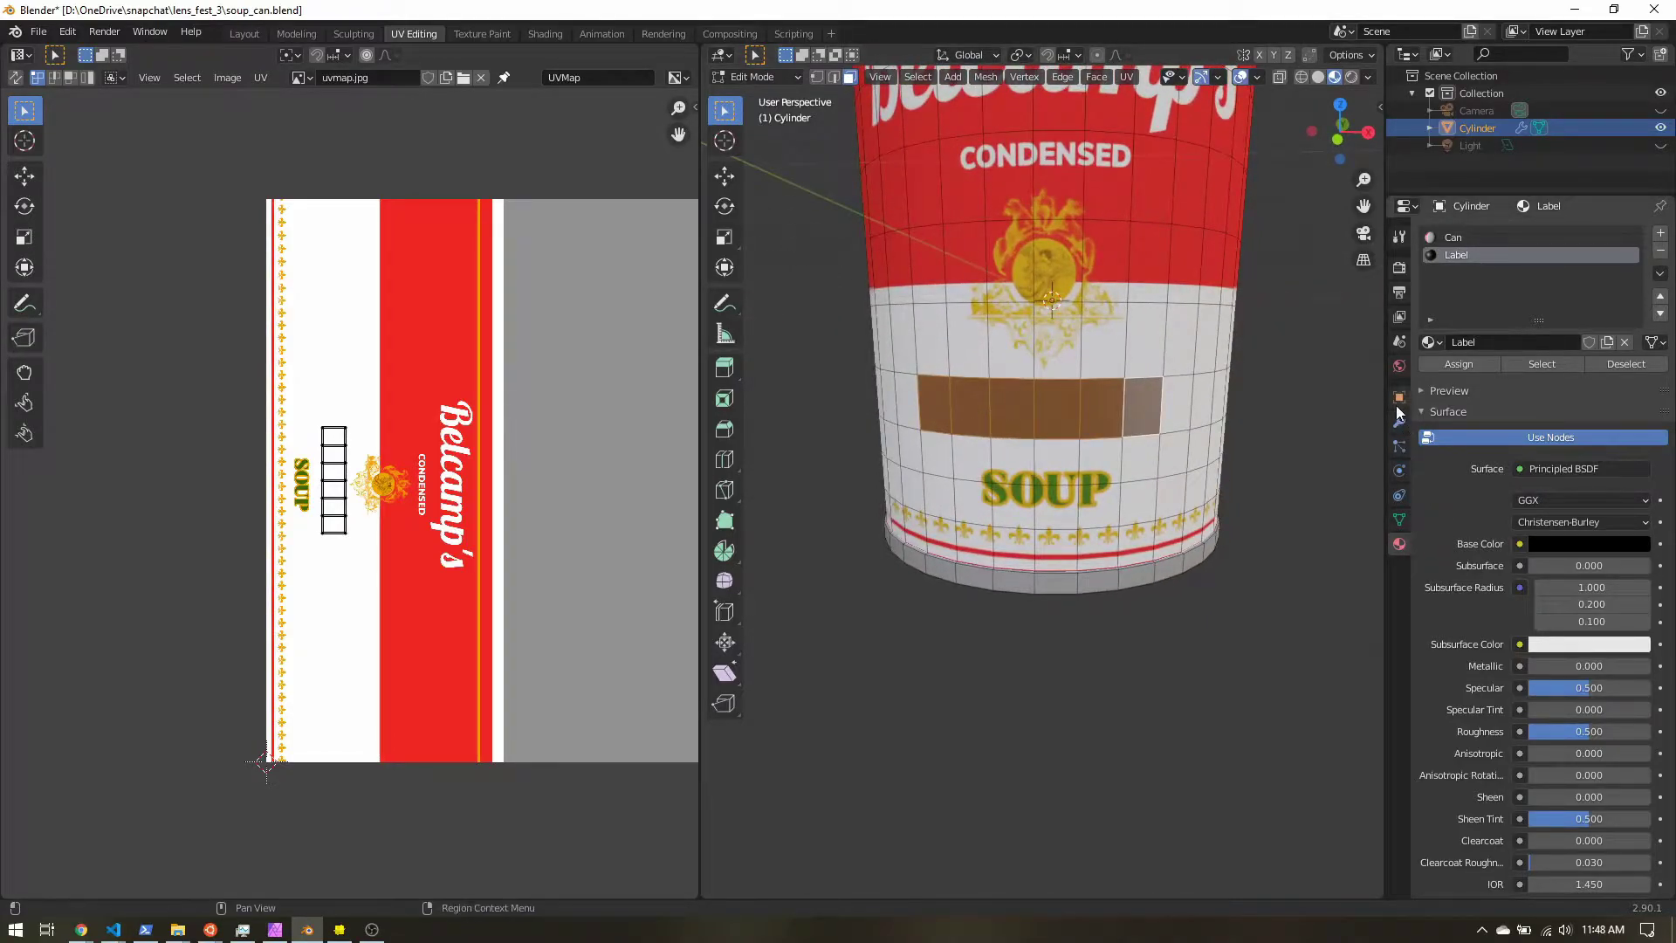
pyautogui.click(1401, 519)
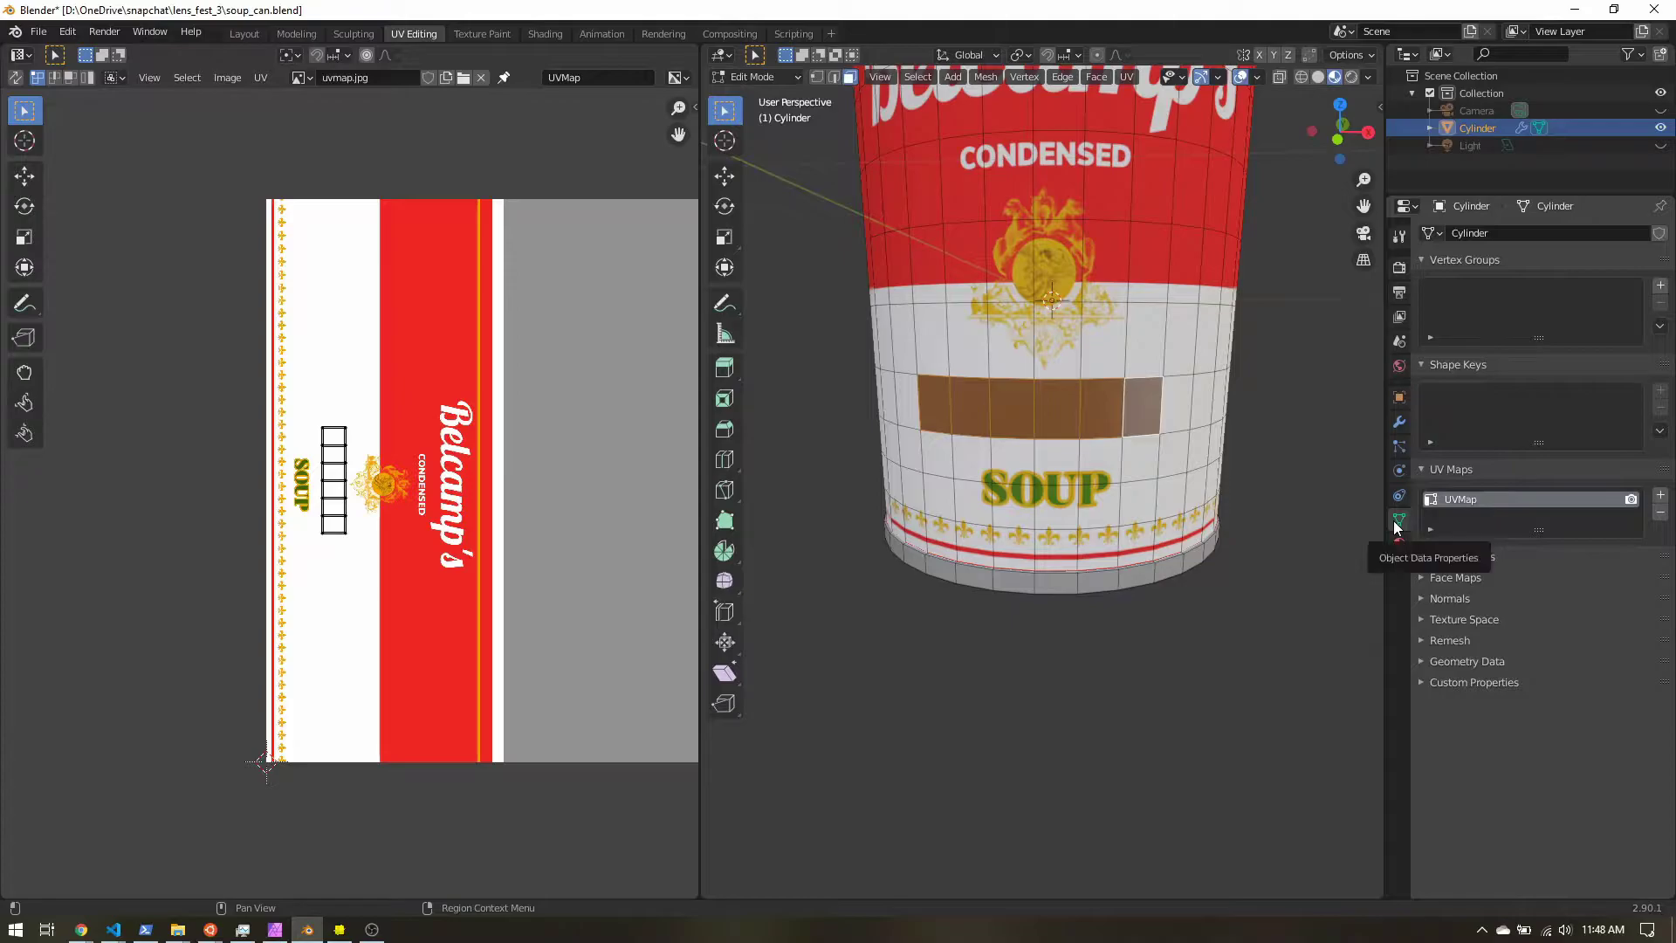
# - Add UVMap.001, unwrap the name-bar faces and rotate their UV strip 90°
pyautogui.click(1662, 496)
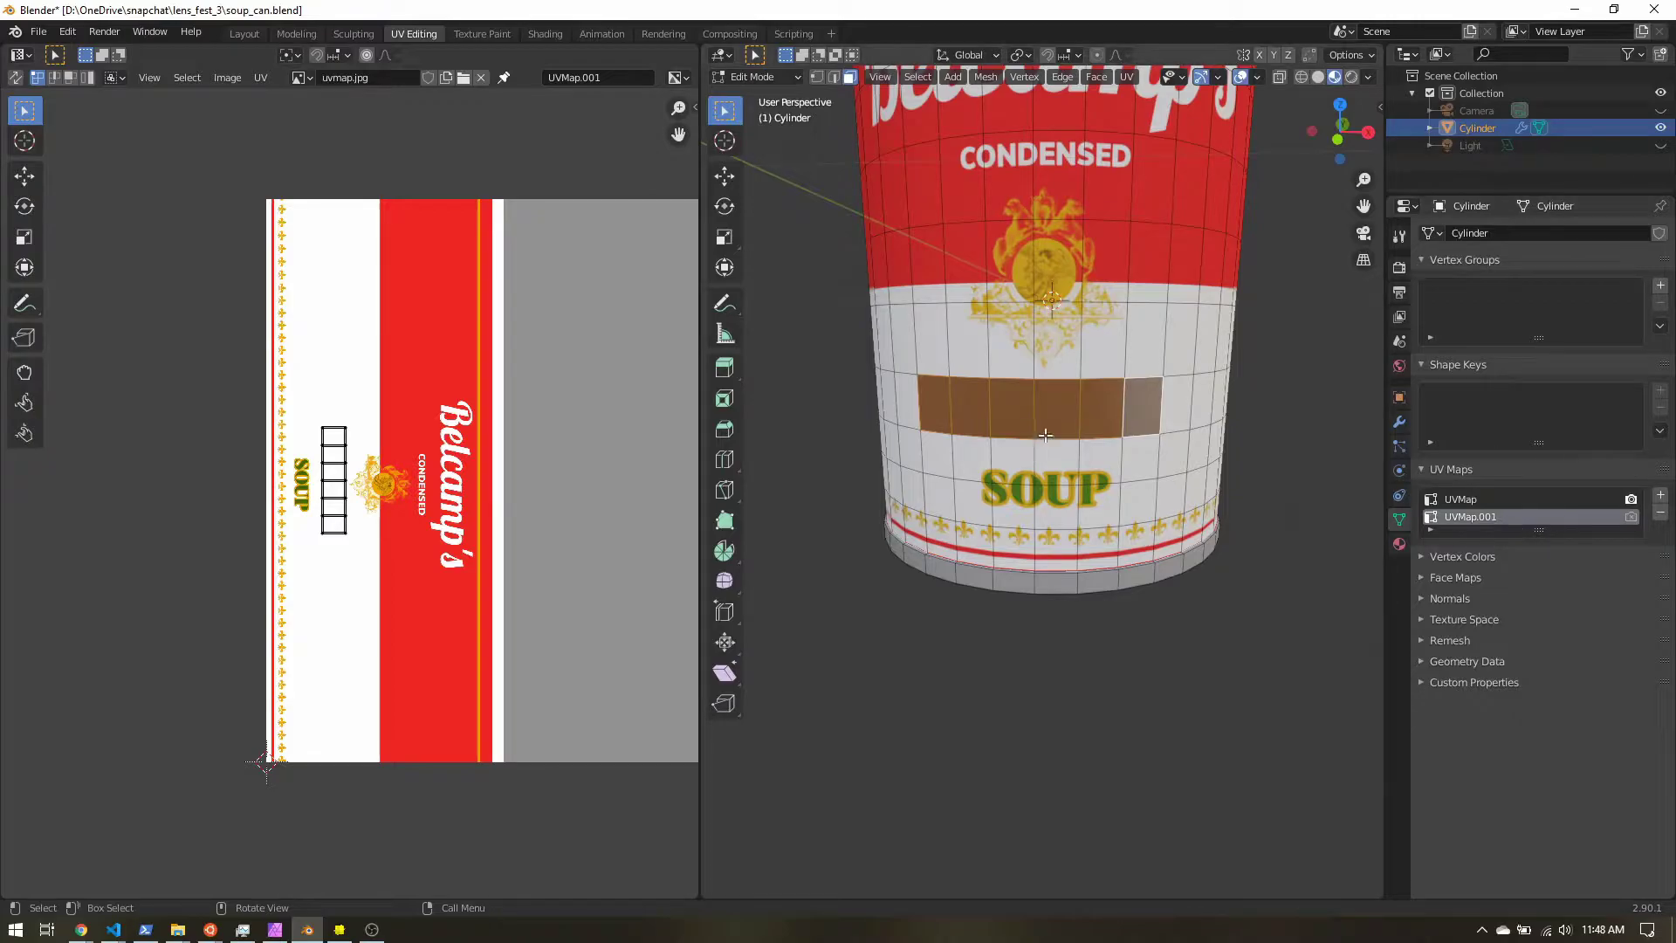
pyautogui.press('u')
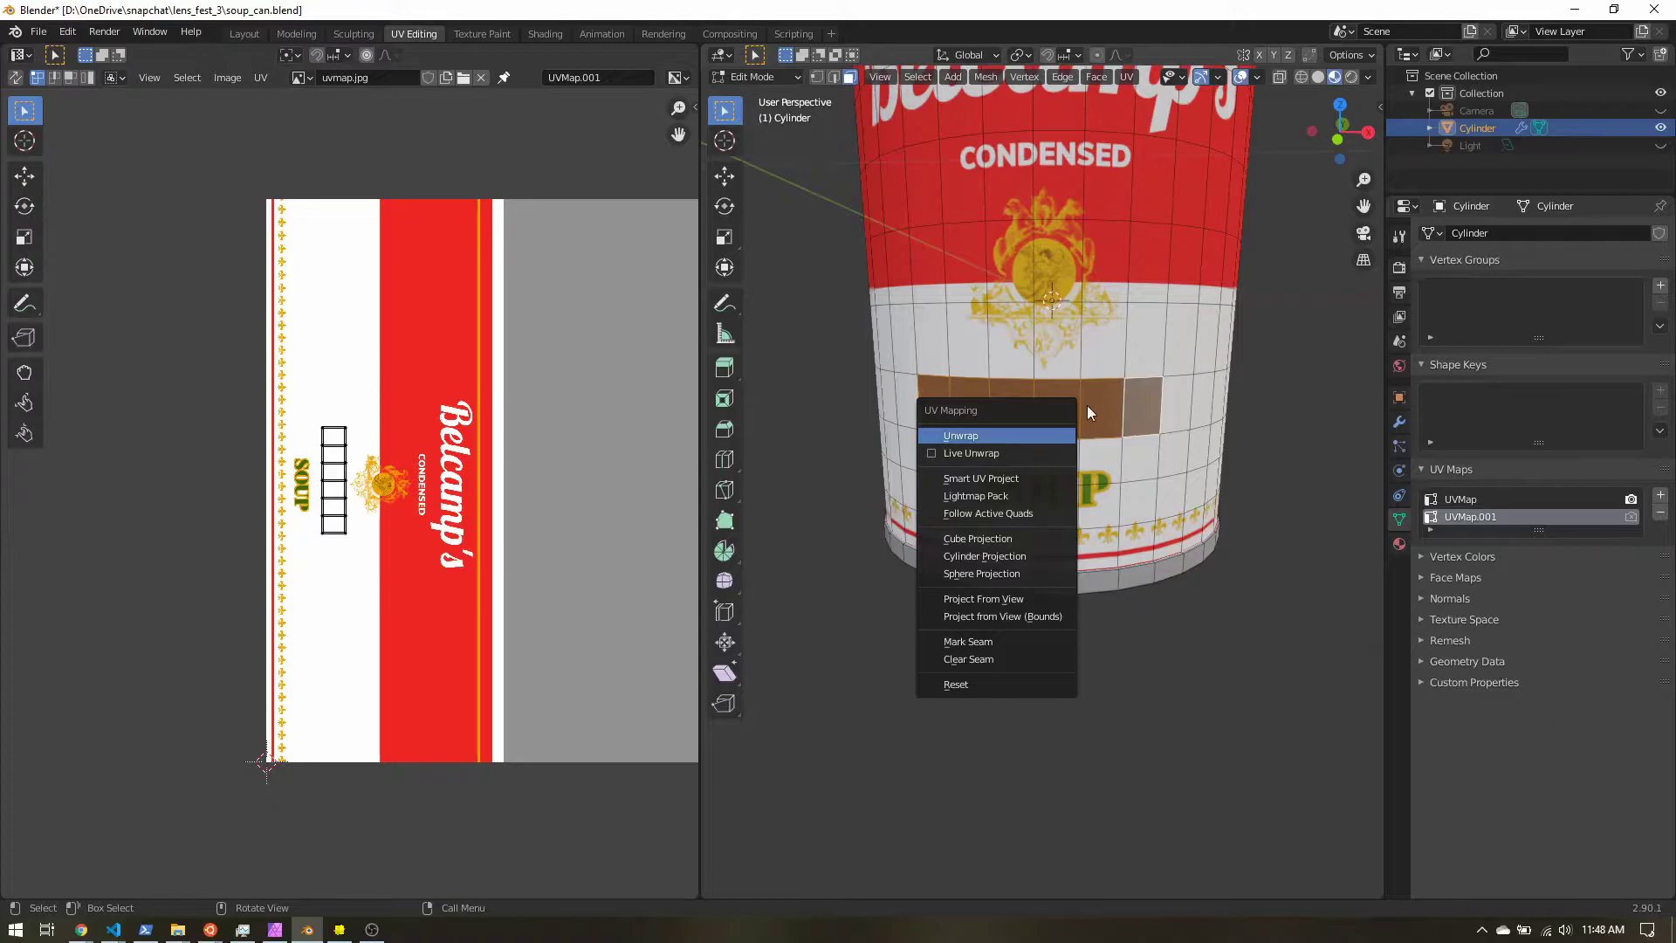
pyautogui.click(975, 434)
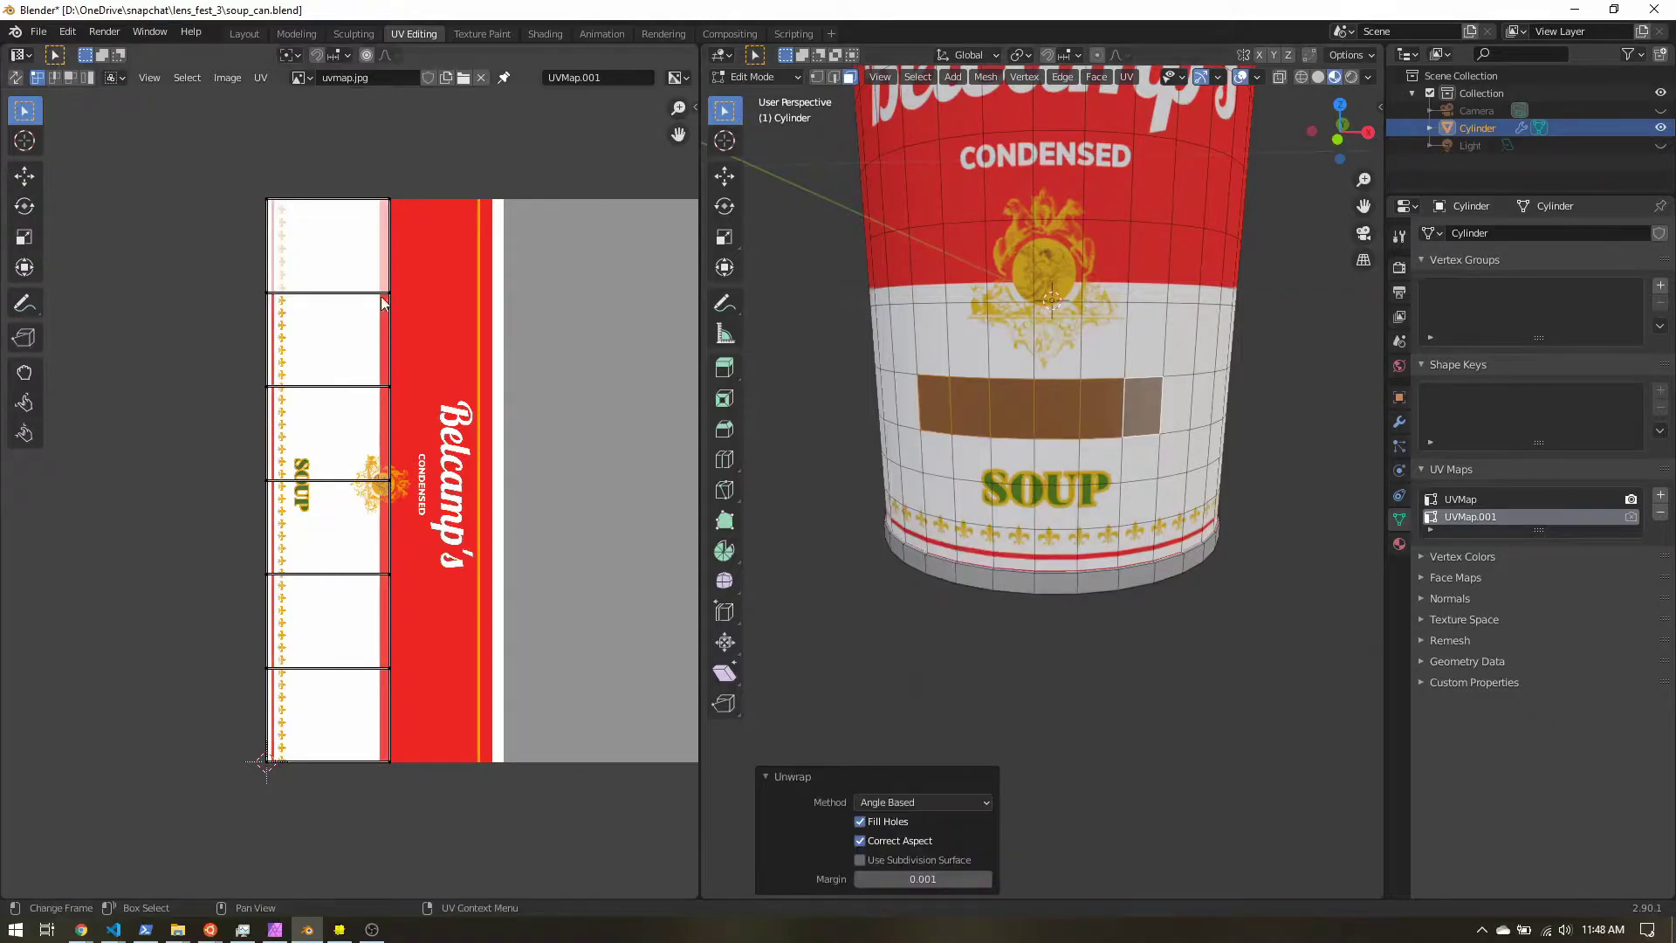
pyautogui.moveTo(606, 389); pyautogui.dragTo(486, 385, button='middle')
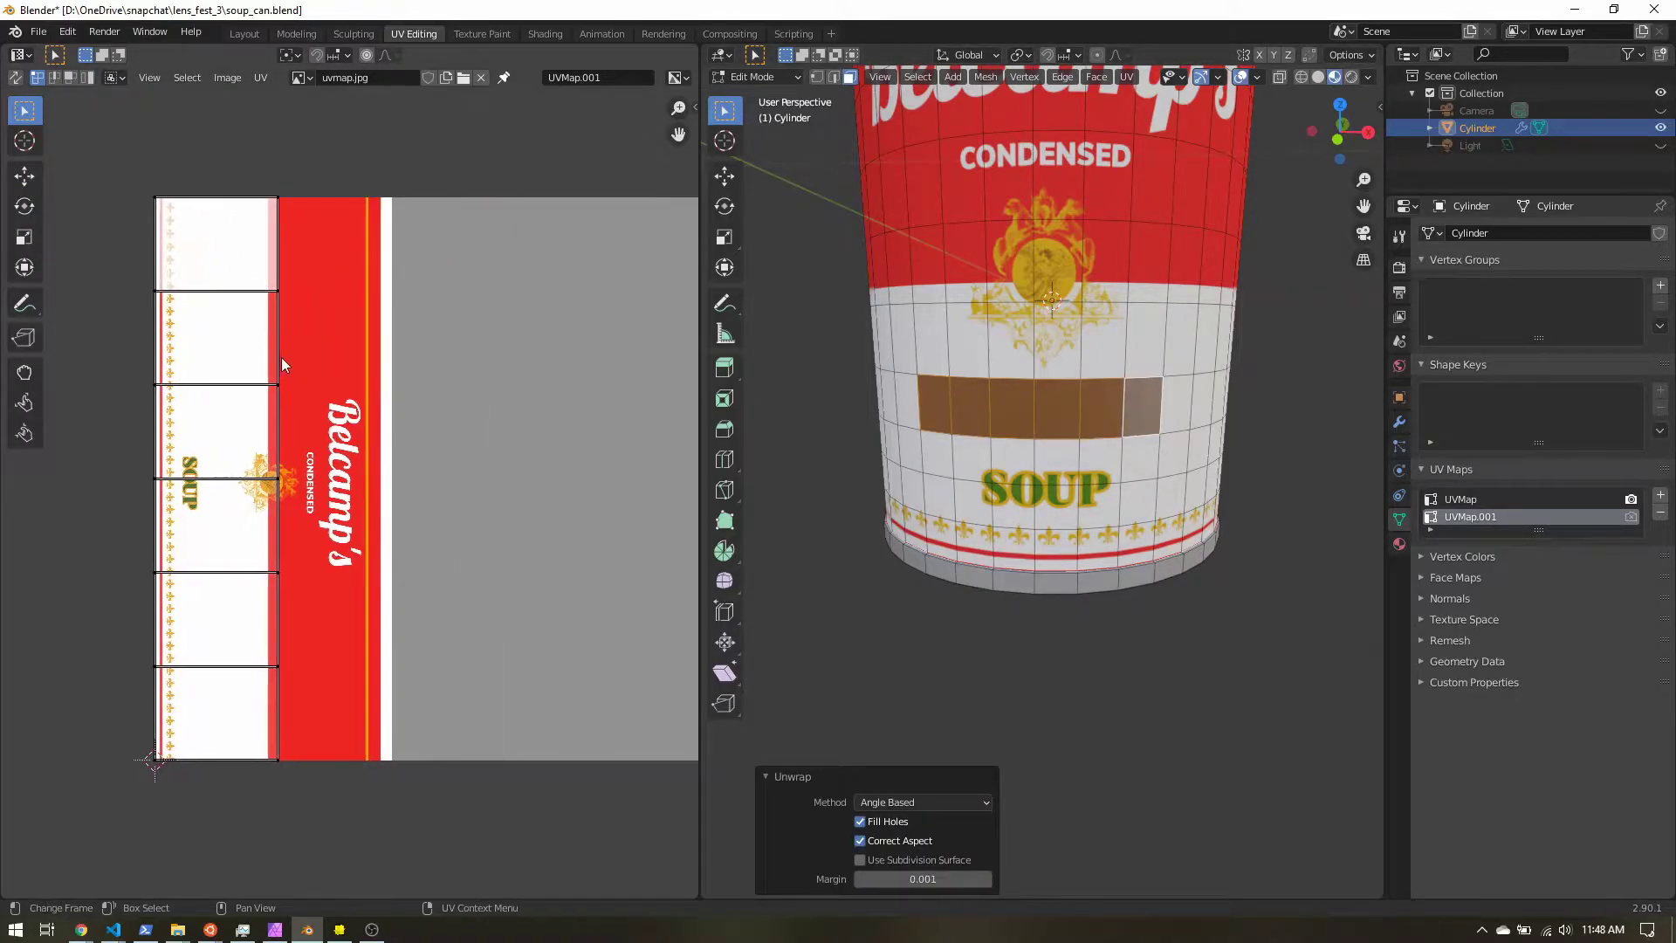
pyautogui.press('l')
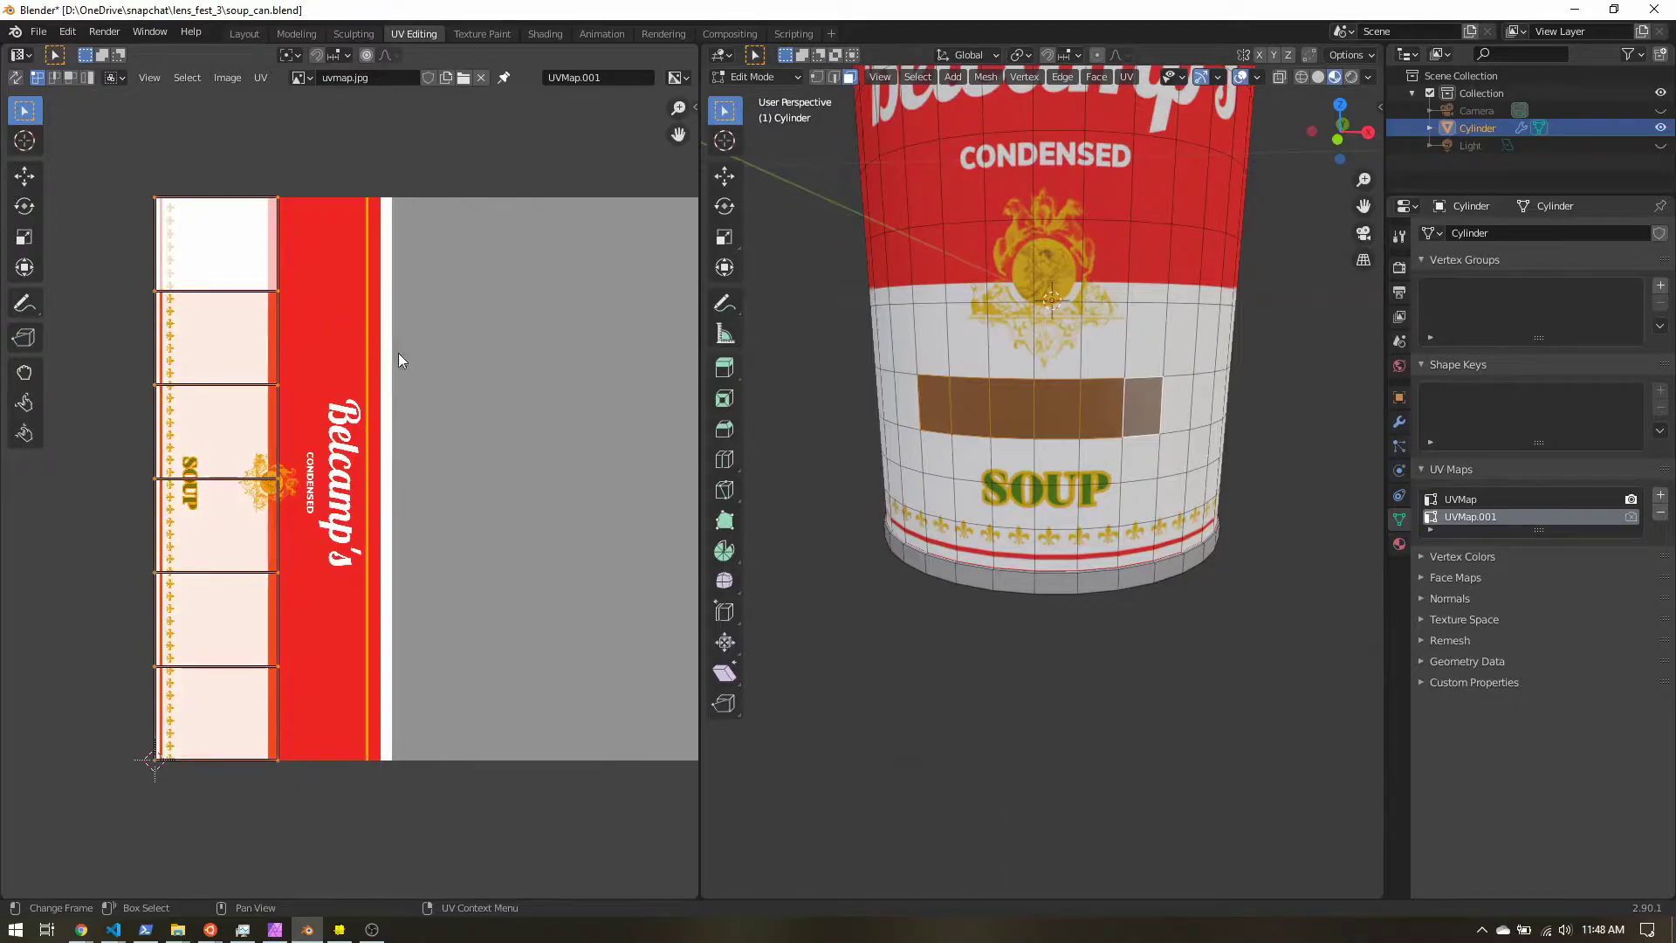
pyautogui.write('r90')
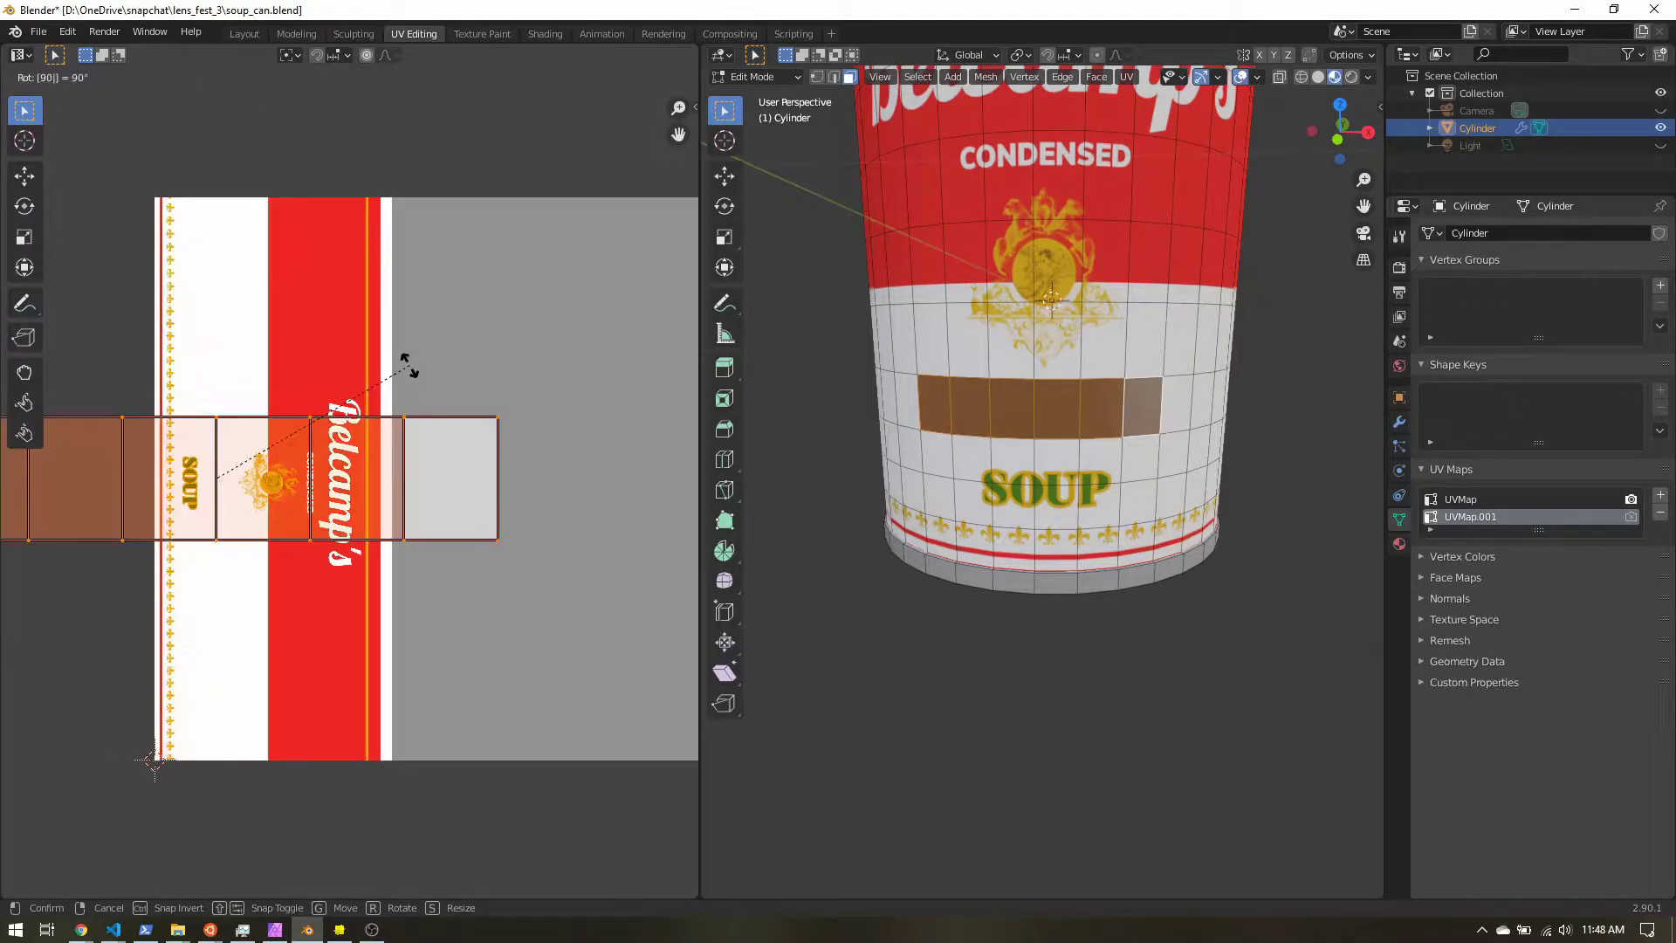
pyautogui.press('Return')
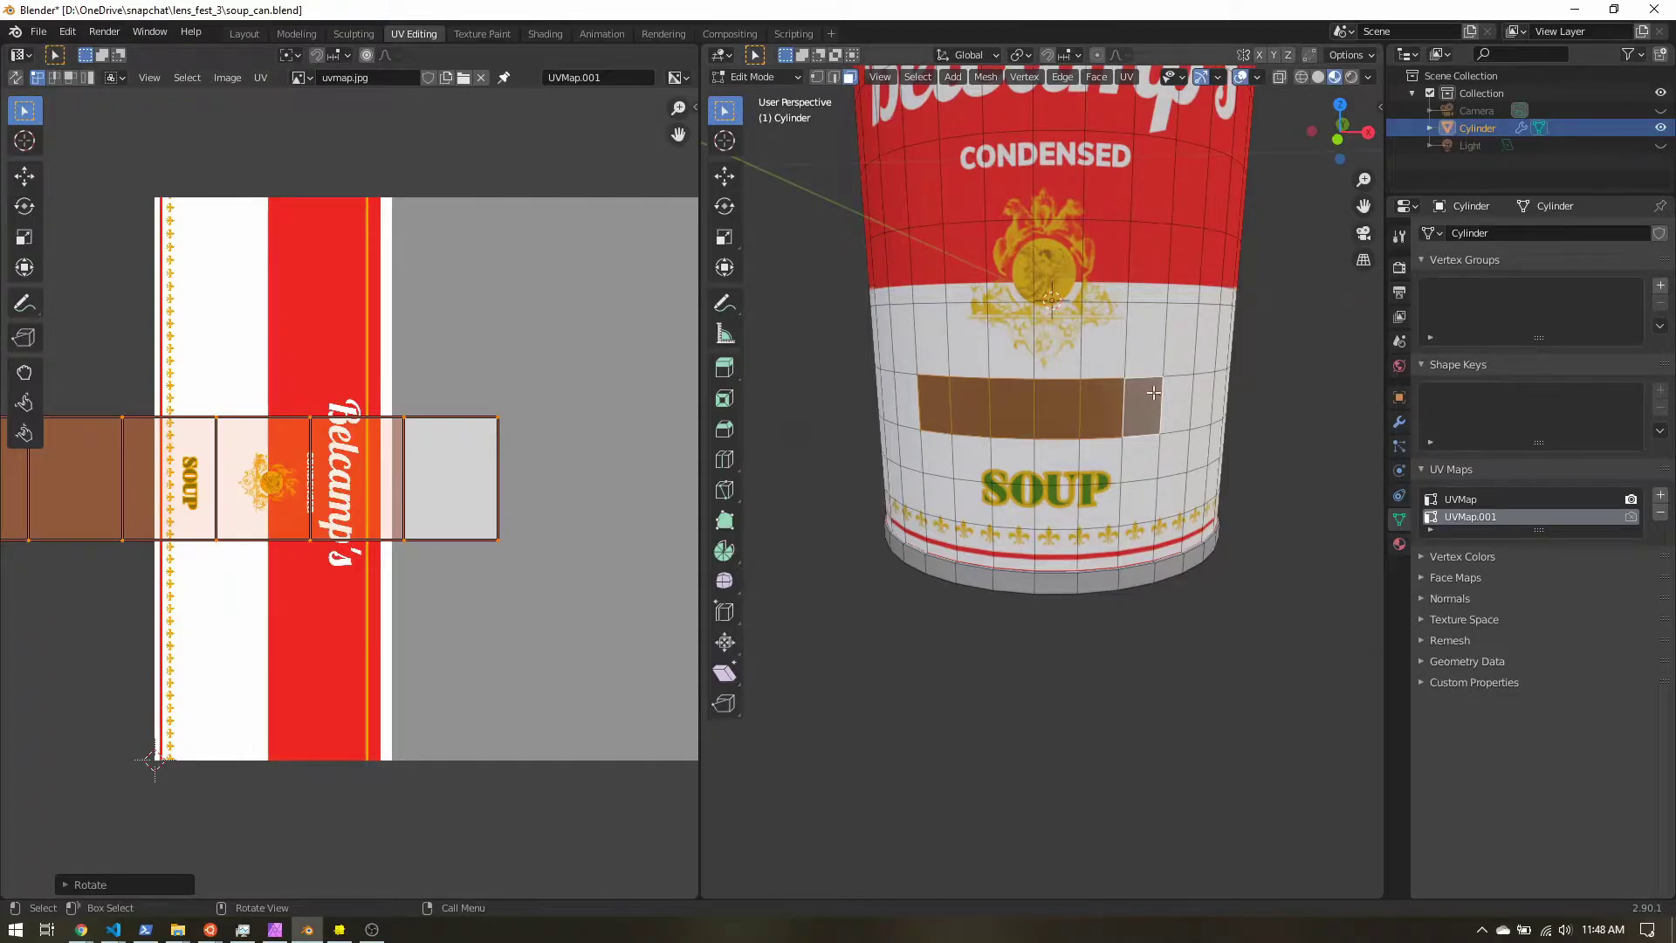
# - Move the strip onto the image, stretch it vertically to fill it, and return to Object Mode
pyautogui.scroll(-2, 590, 511)
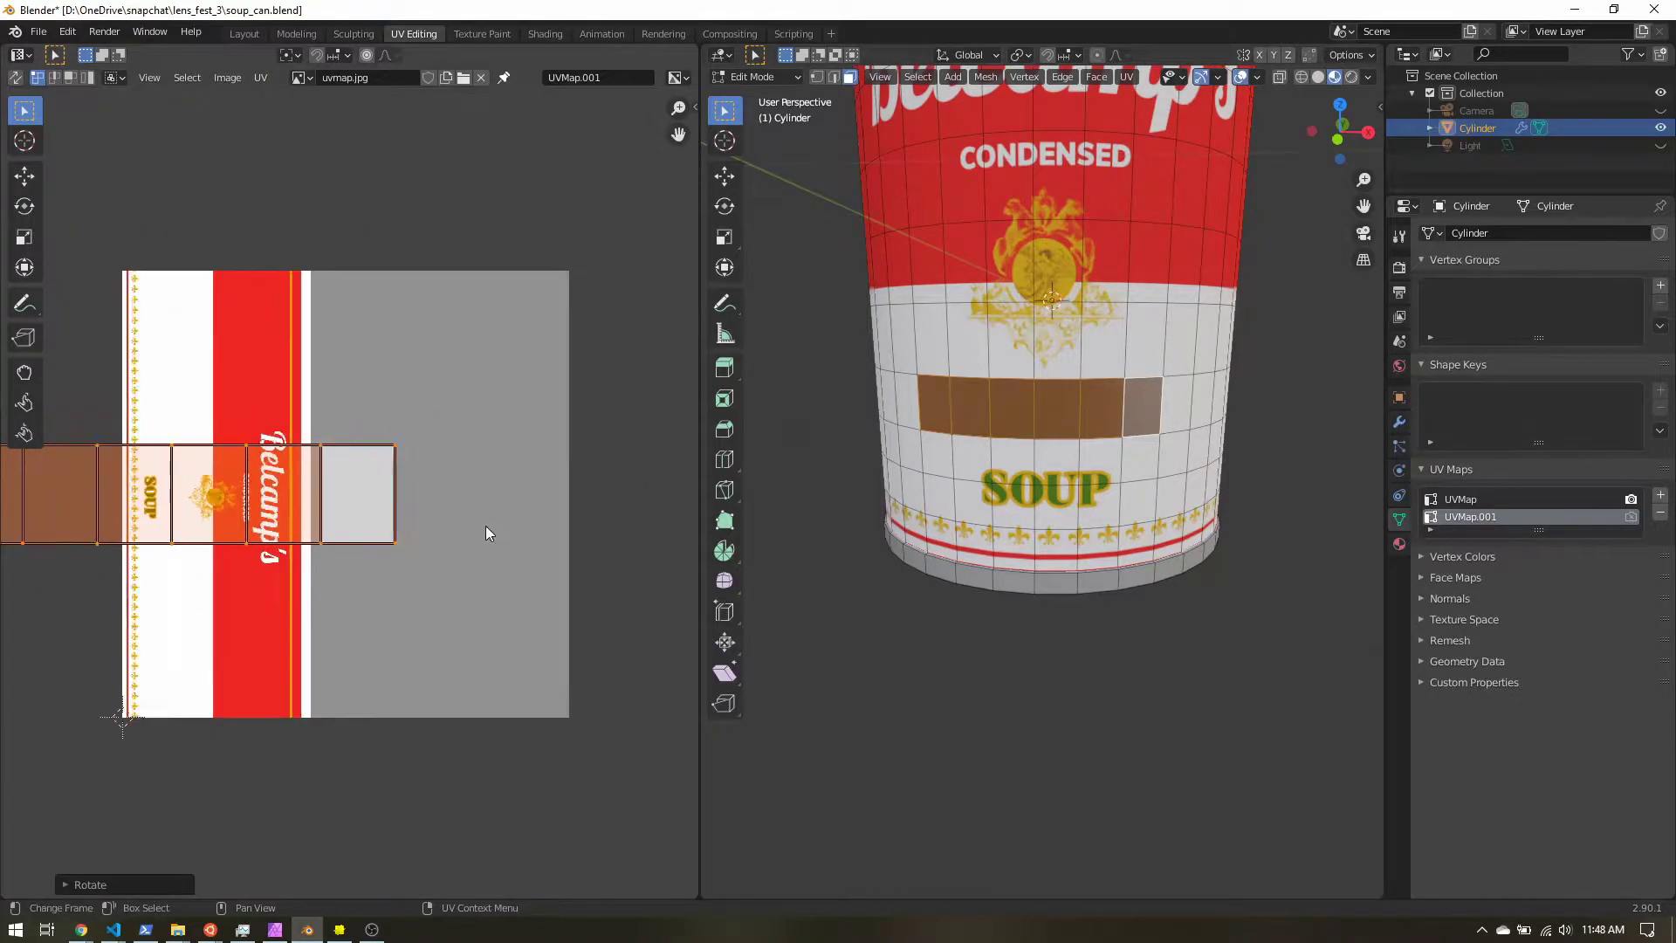
pyautogui.press('g')
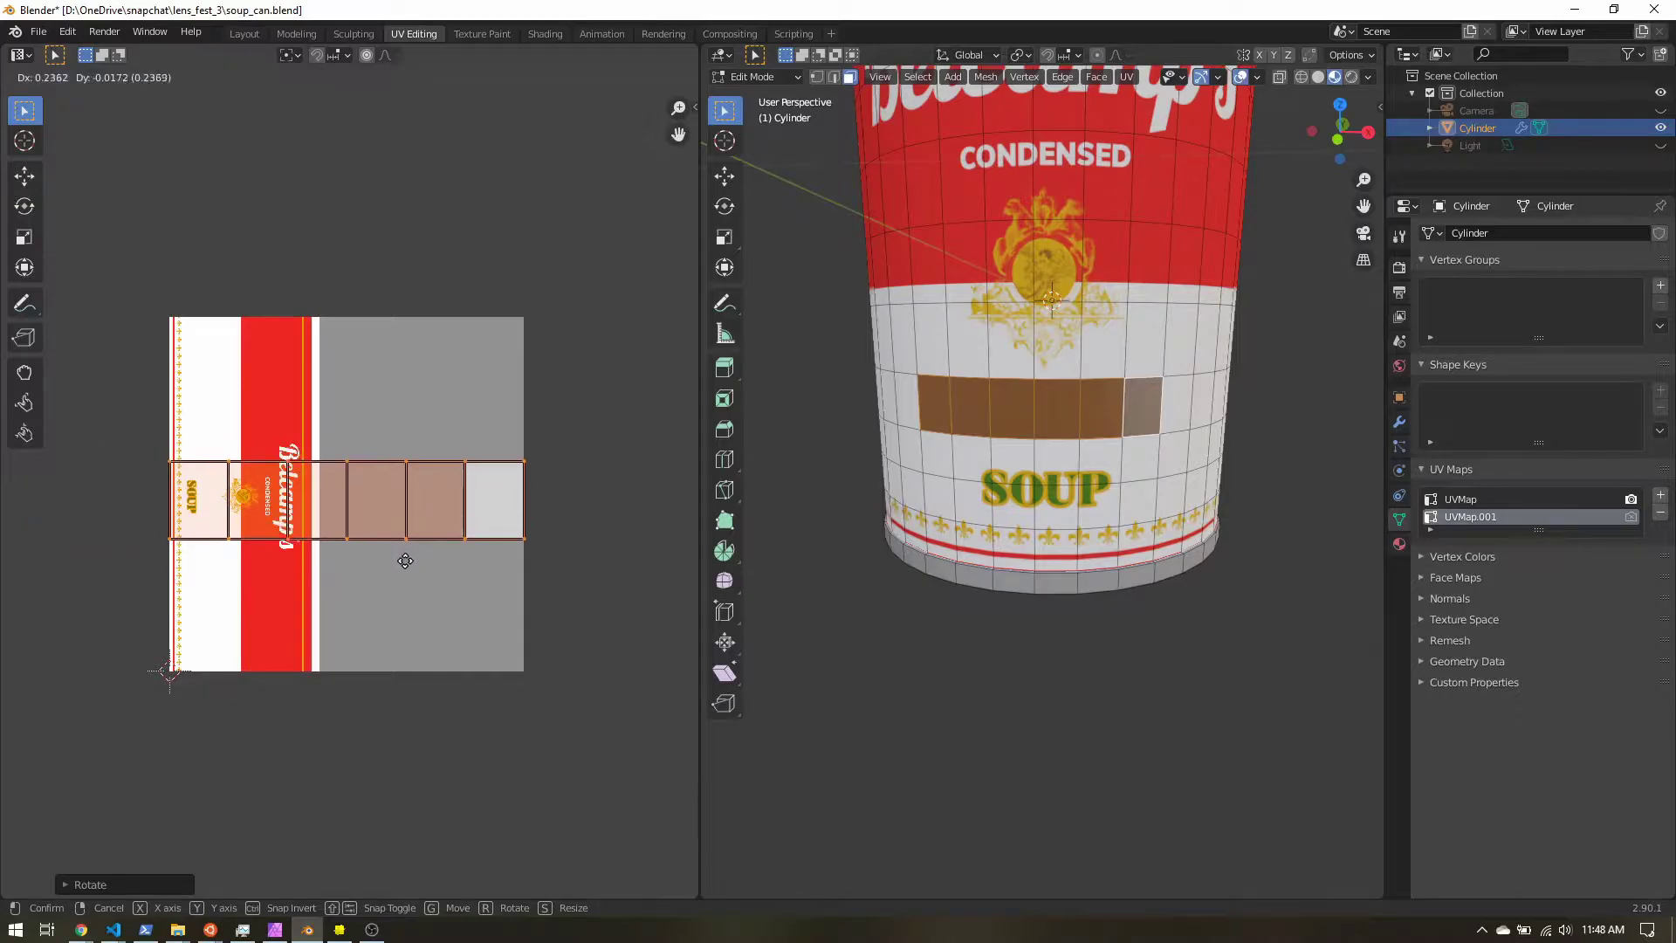
pyautogui.click(406, 560)
pyautogui.press('s')
pyautogui.press('y')
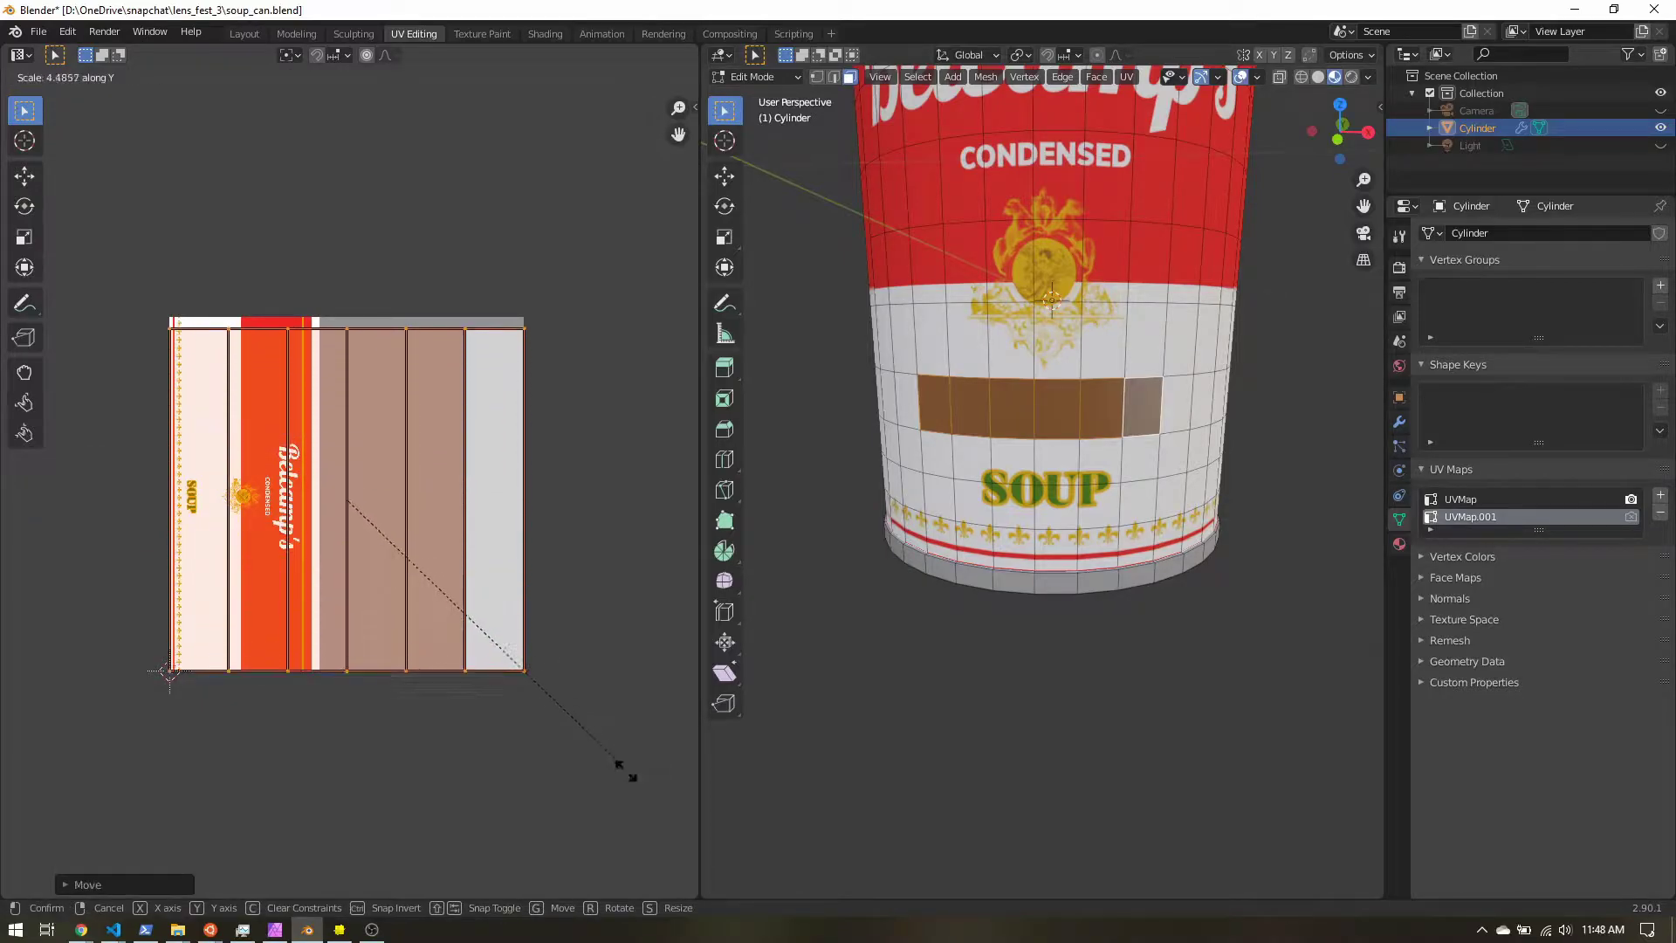
pyautogui.click(627, 770)
pyautogui.press('g')
pyautogui.press('Escape')
pyautogui.press('s')
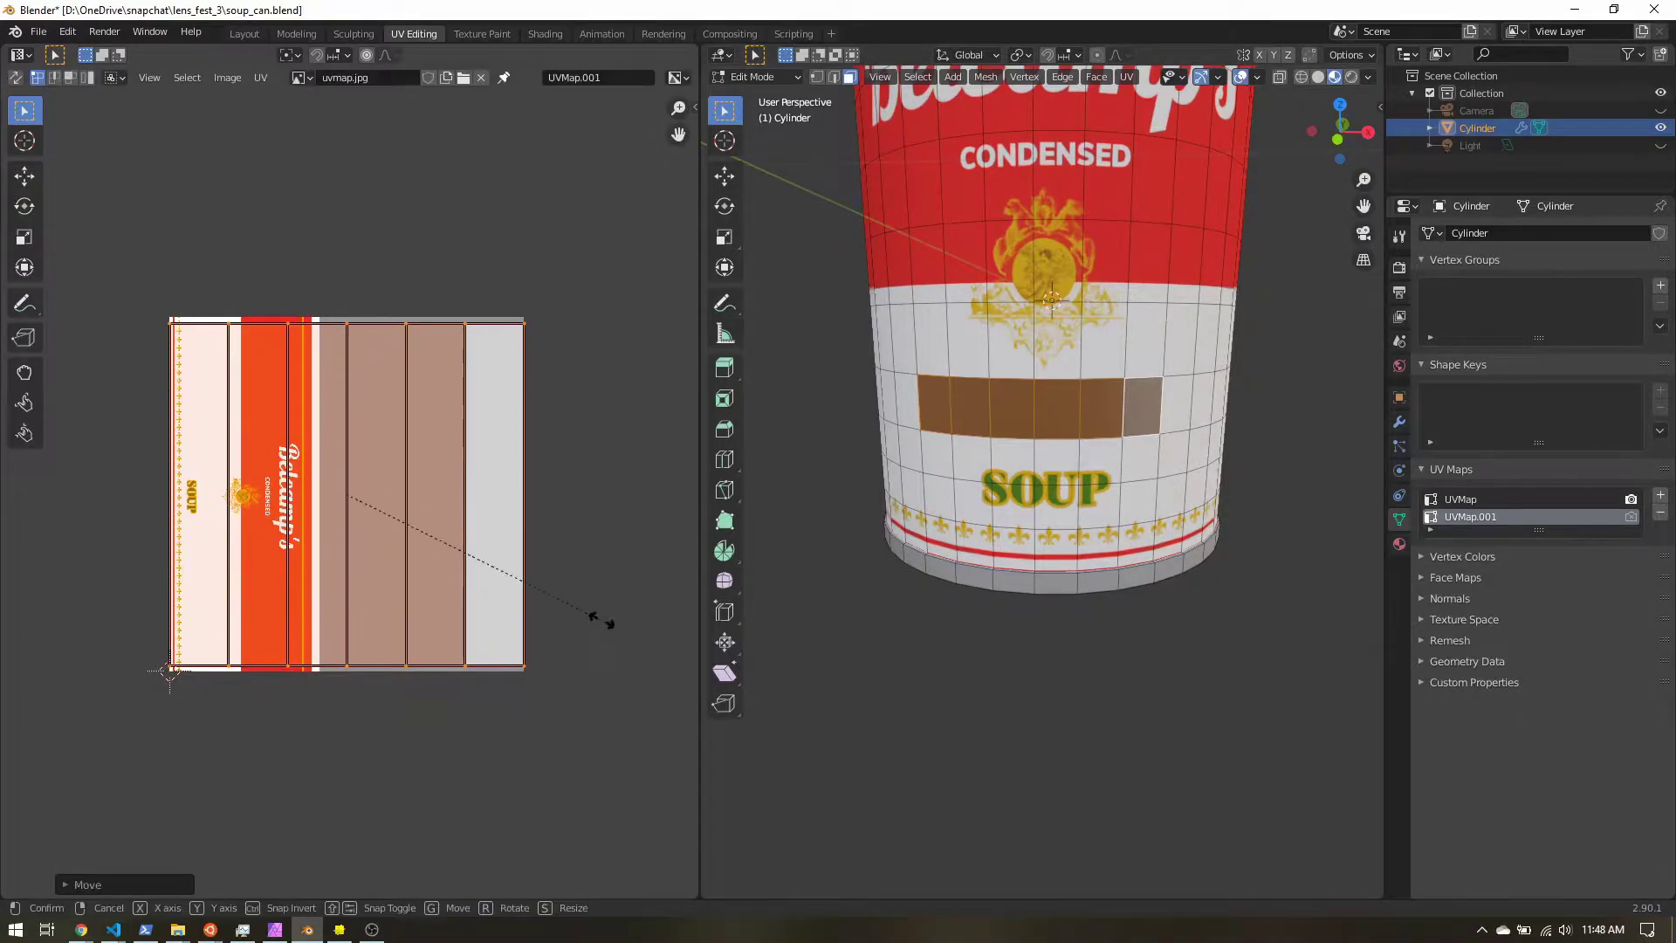
pyautogui.press('y')
pyautogui.click(647, 678)
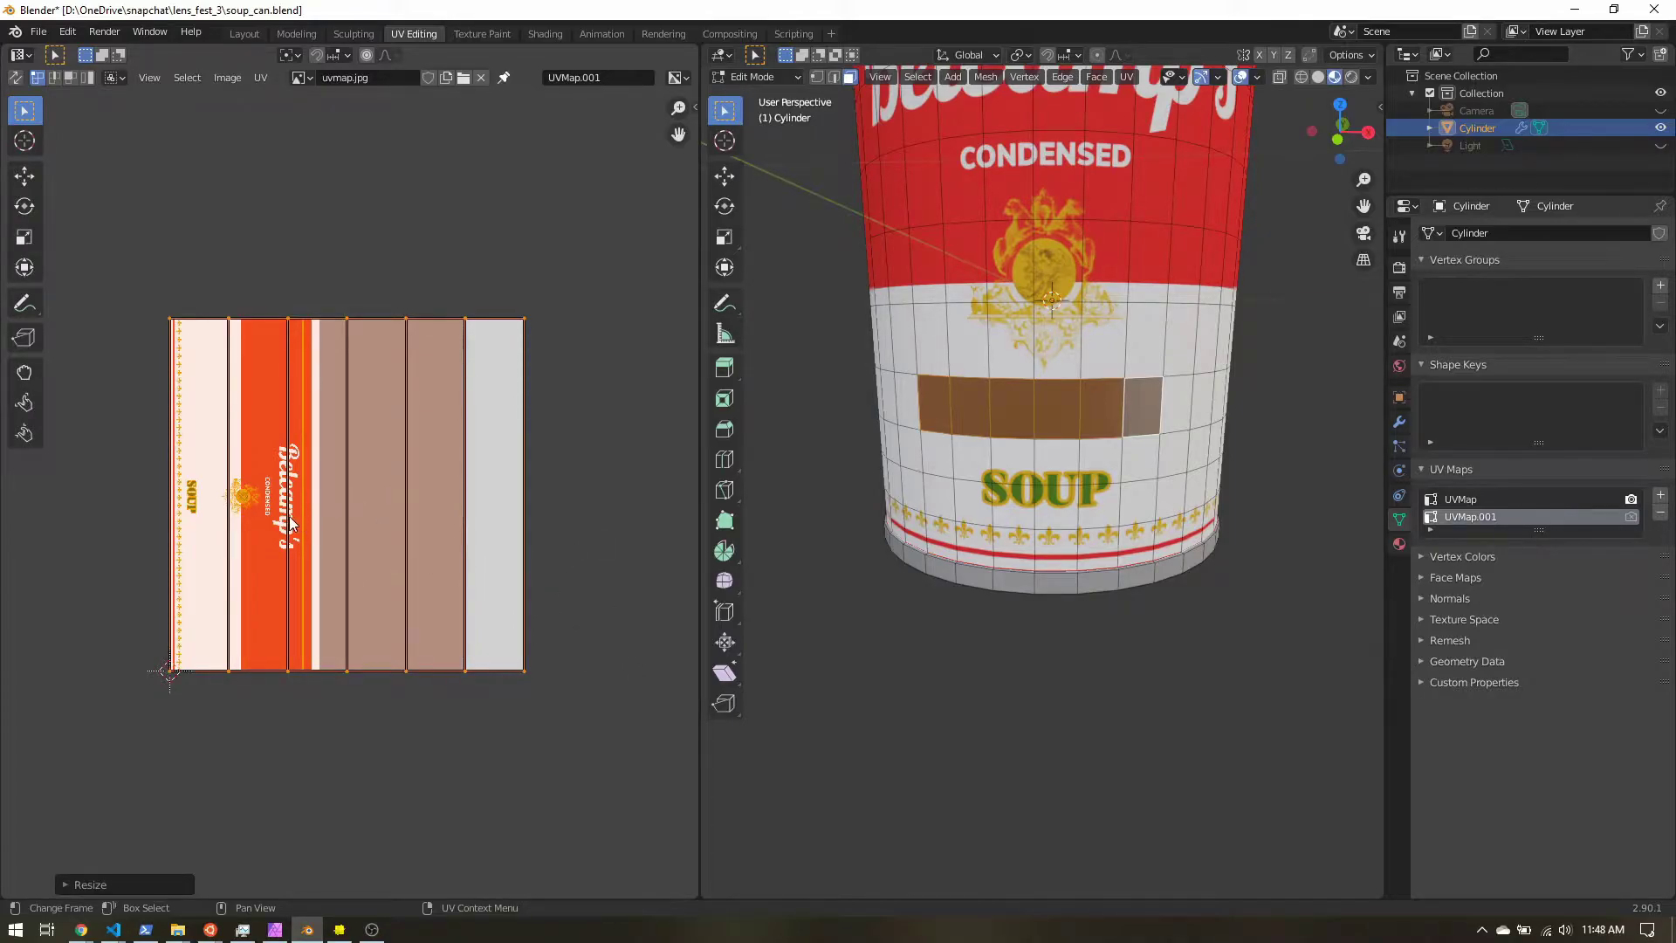
pyautogui.press('Tab')
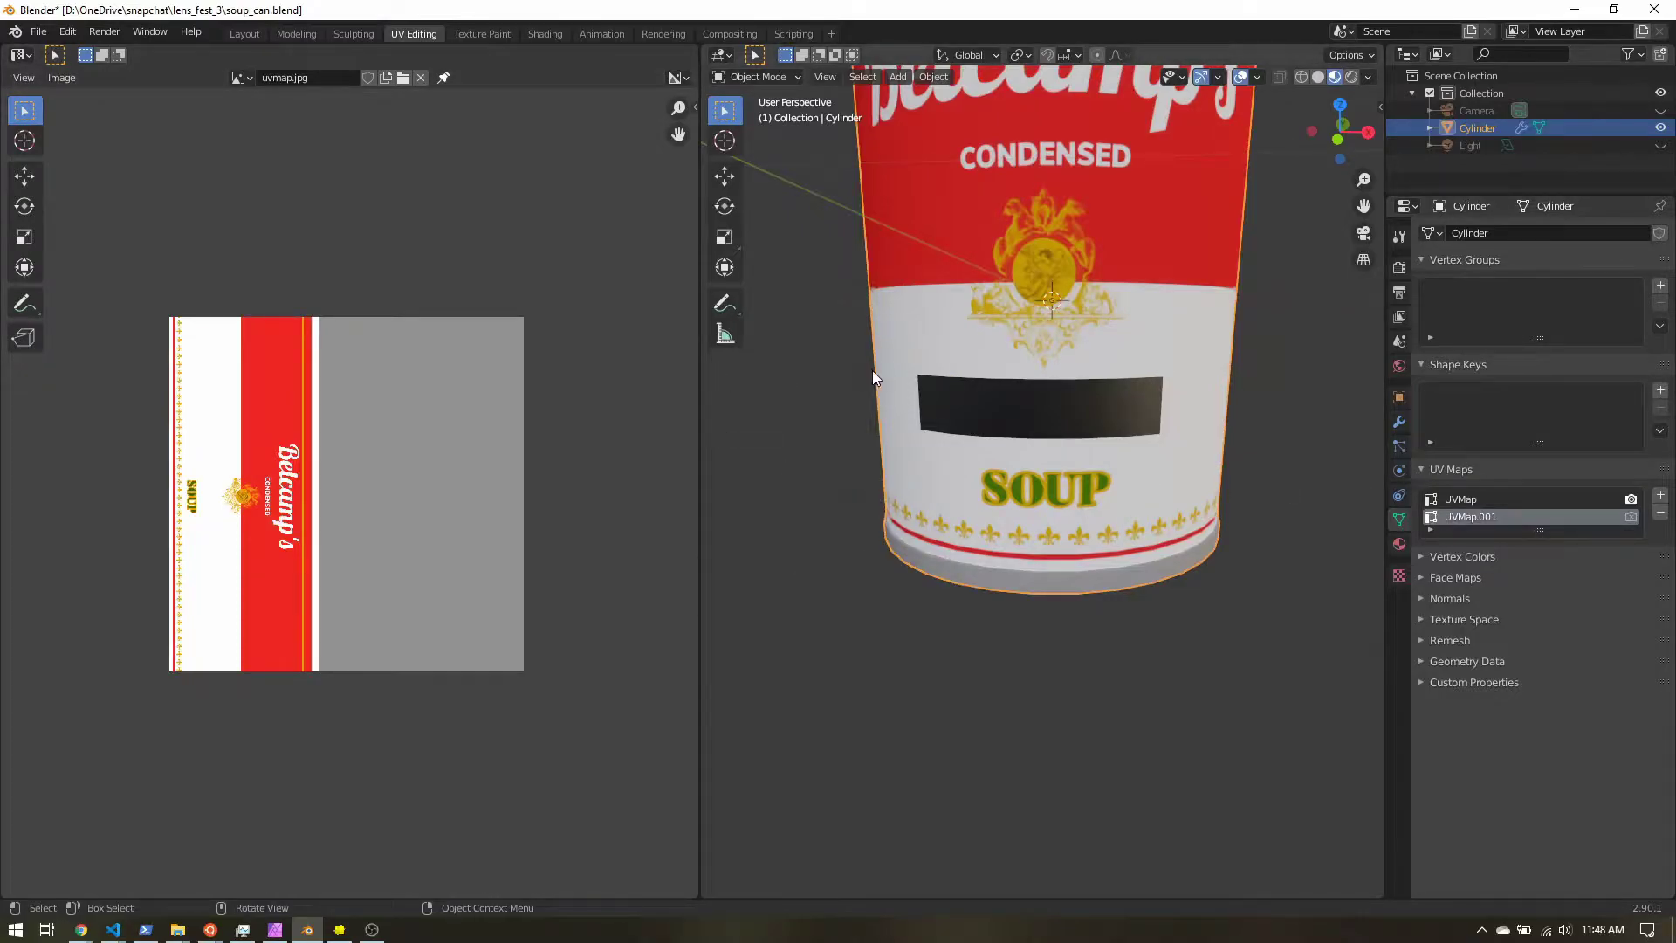
# - Glance at Blender's File > Export formats, then switch to the text_texture_example project in Lens Studio
pyautogui.click(39, 31)
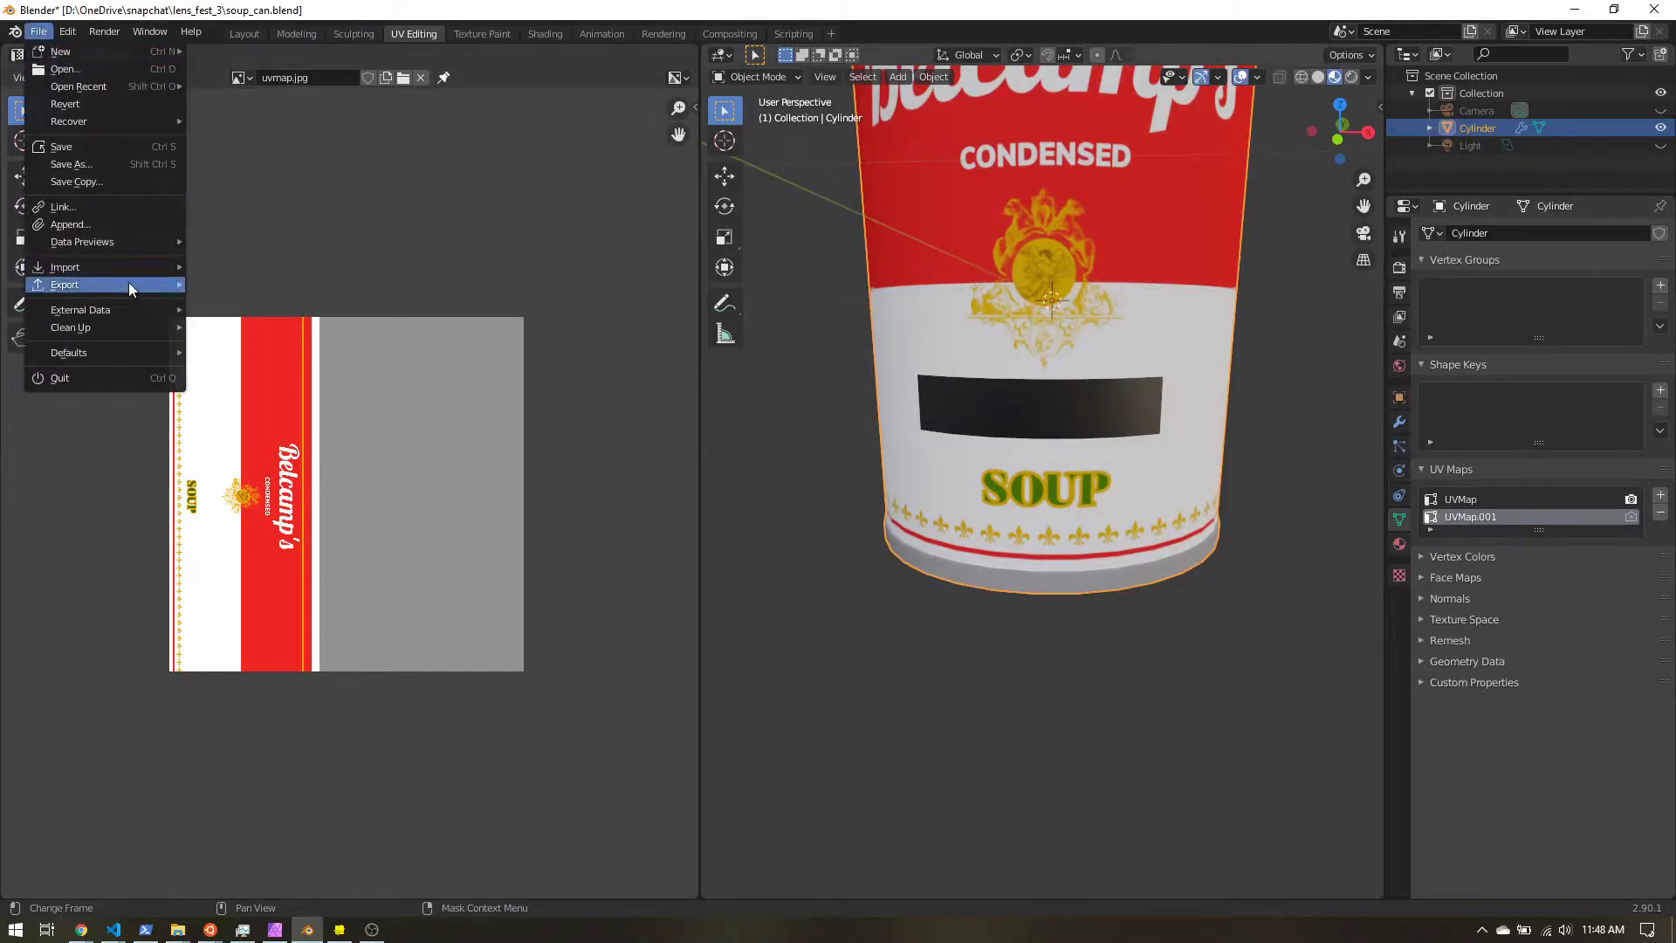
pyautogui.moveTo(128, 281)
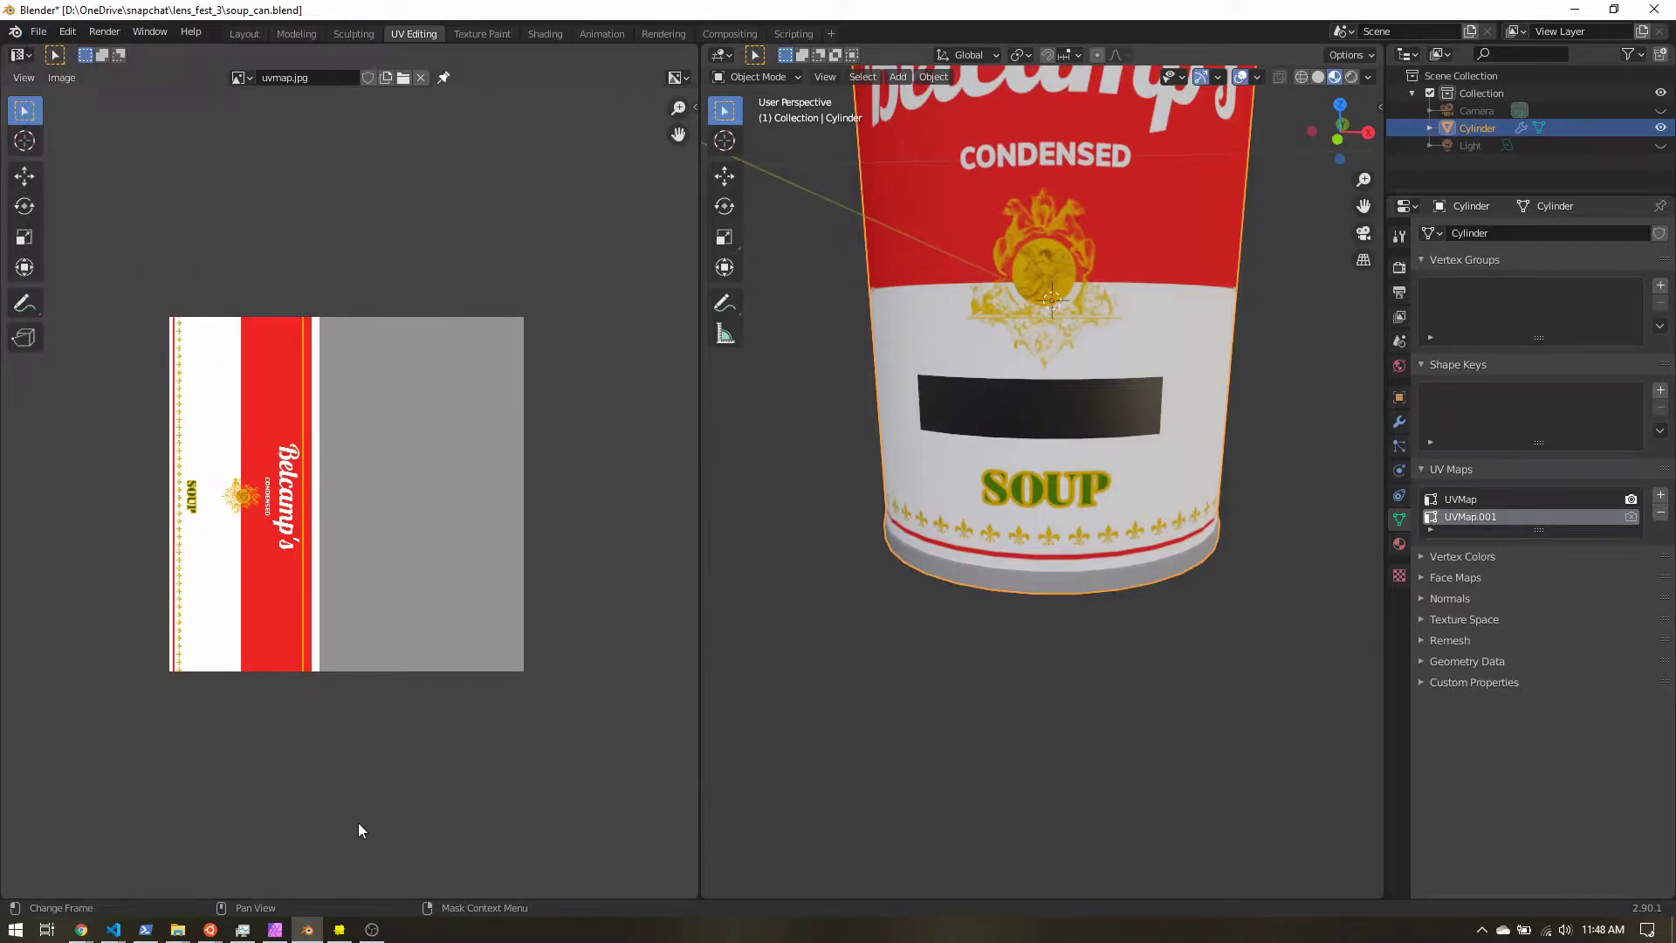
pyautogui.moveTo(340, 937)
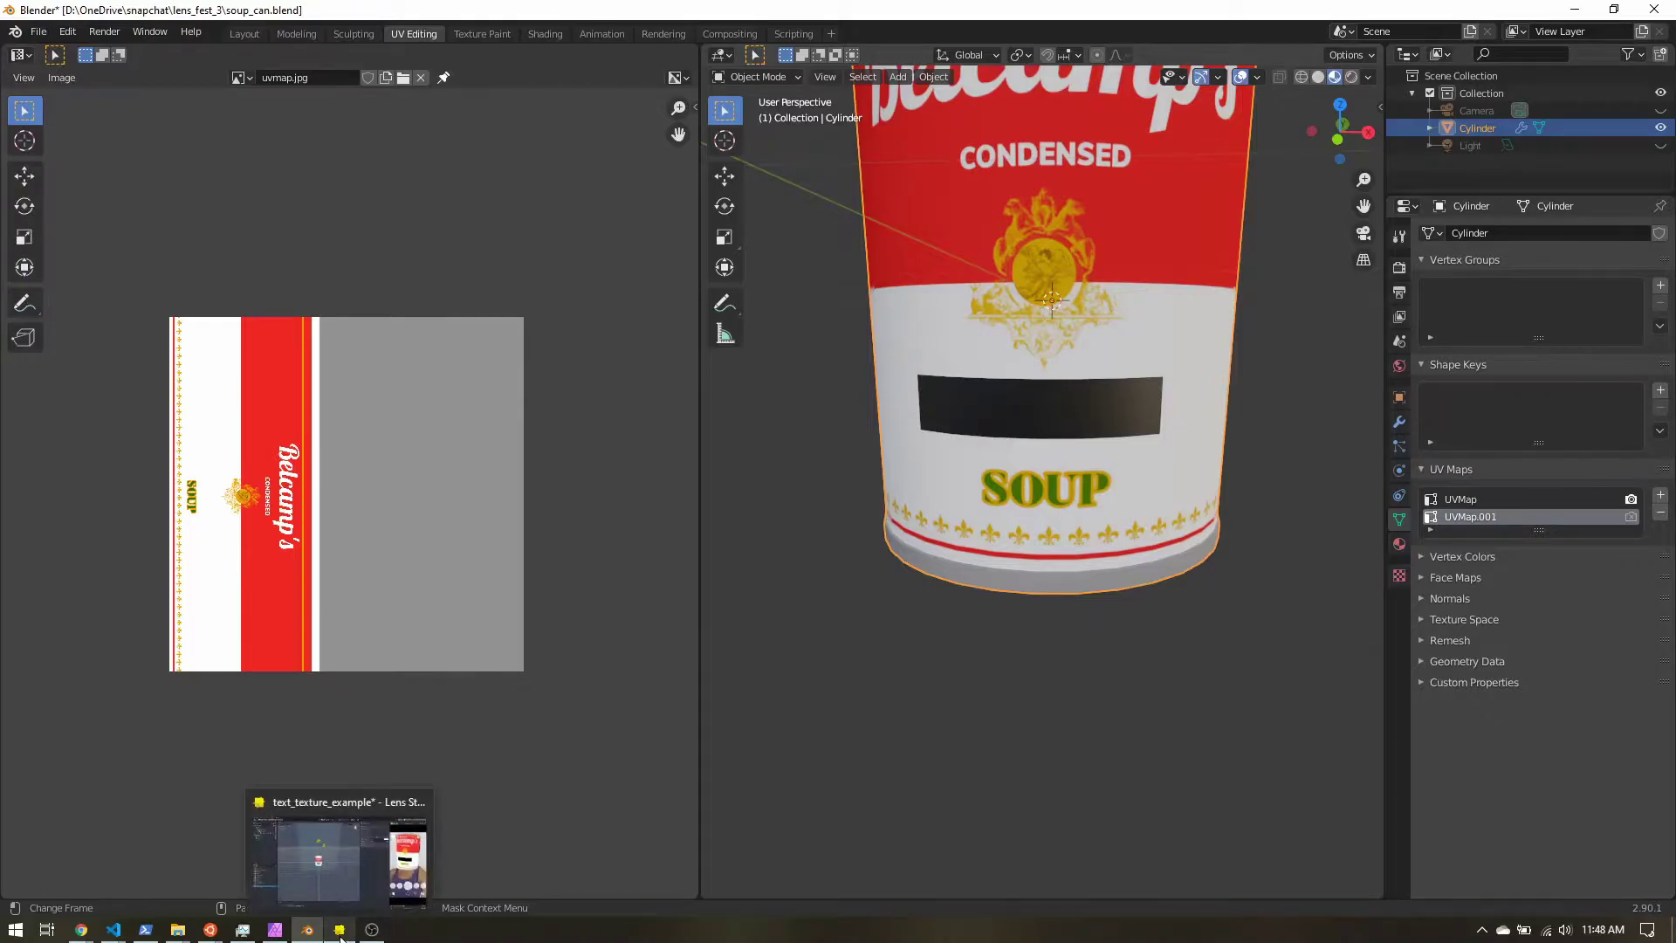
pyautogui.click(340, 936)
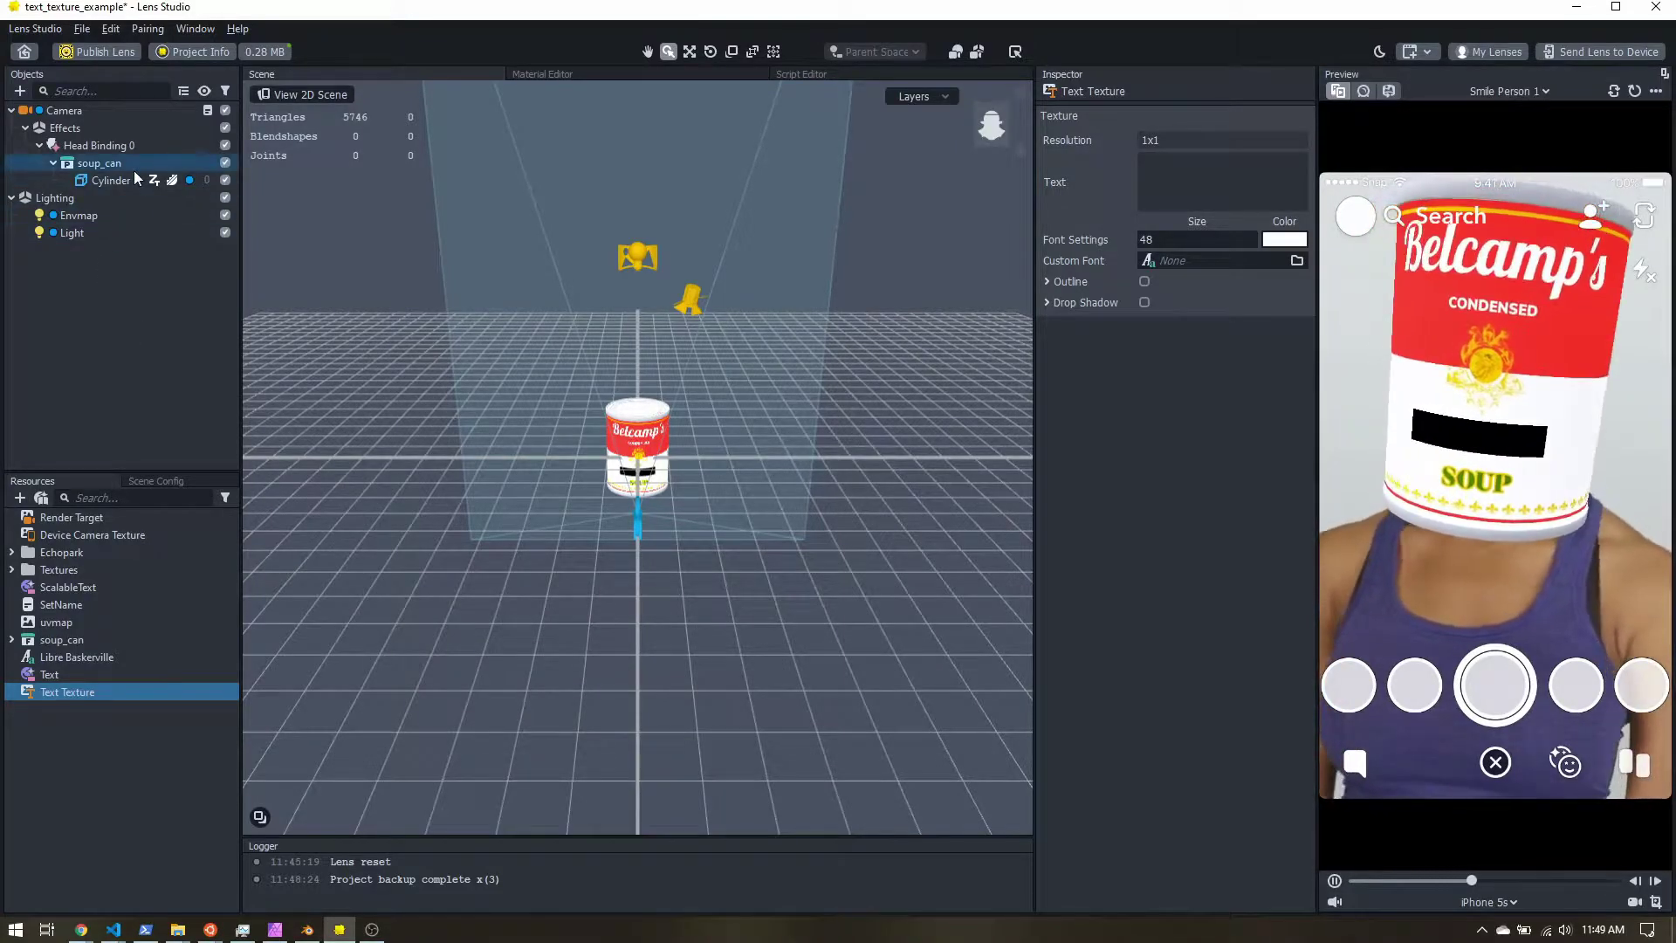
# - Open the Text material in the Material Editor and select its Texture 2D Parameter node
pyautogui.click(107, 183)
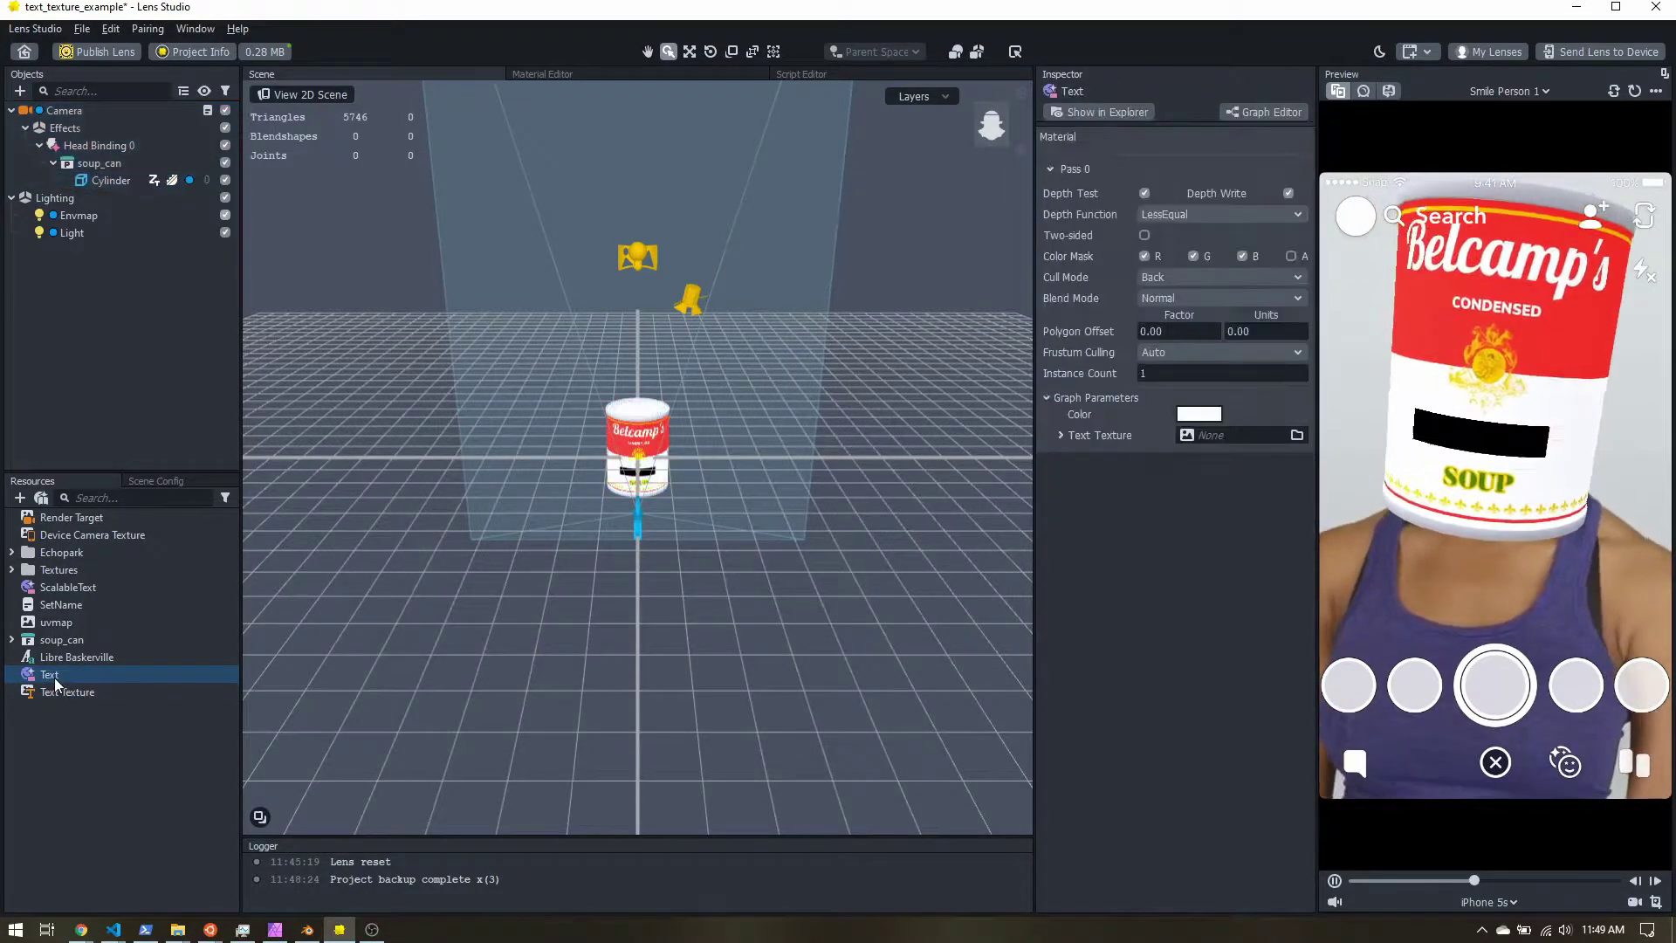
pyautogui.click(564, 75)
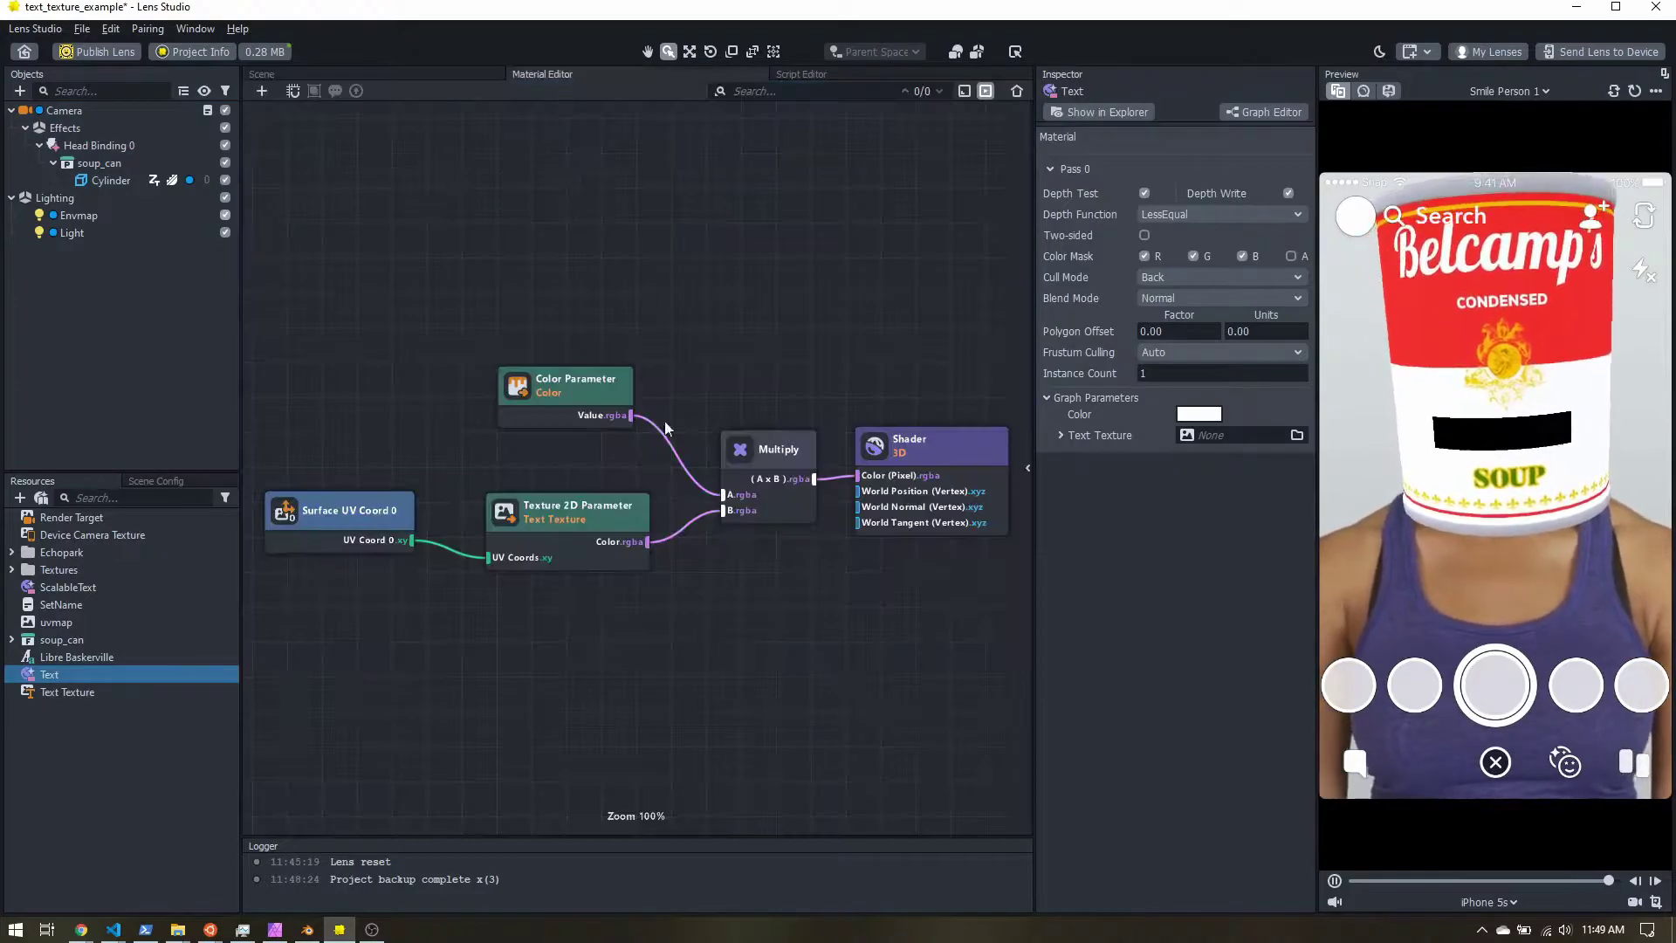
pyautogui.click(549, 517)
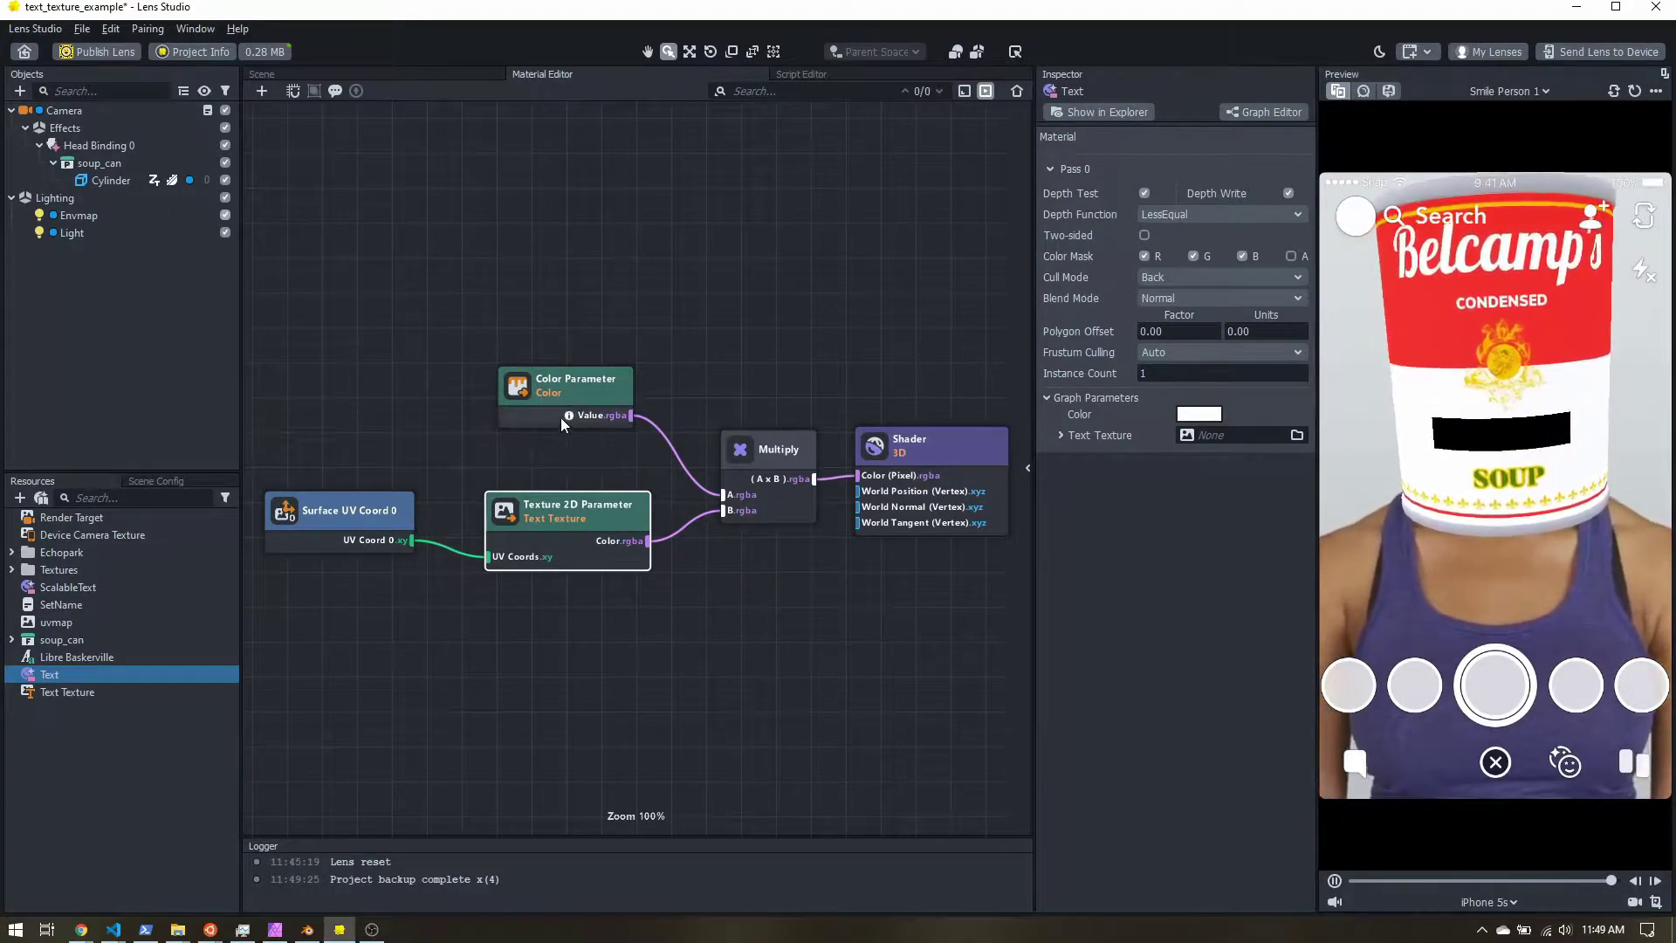
# - Assign the Text Texture resource to the Text material's Text Texture parameter, leaving Color white
pyautogui.click(127, 691)
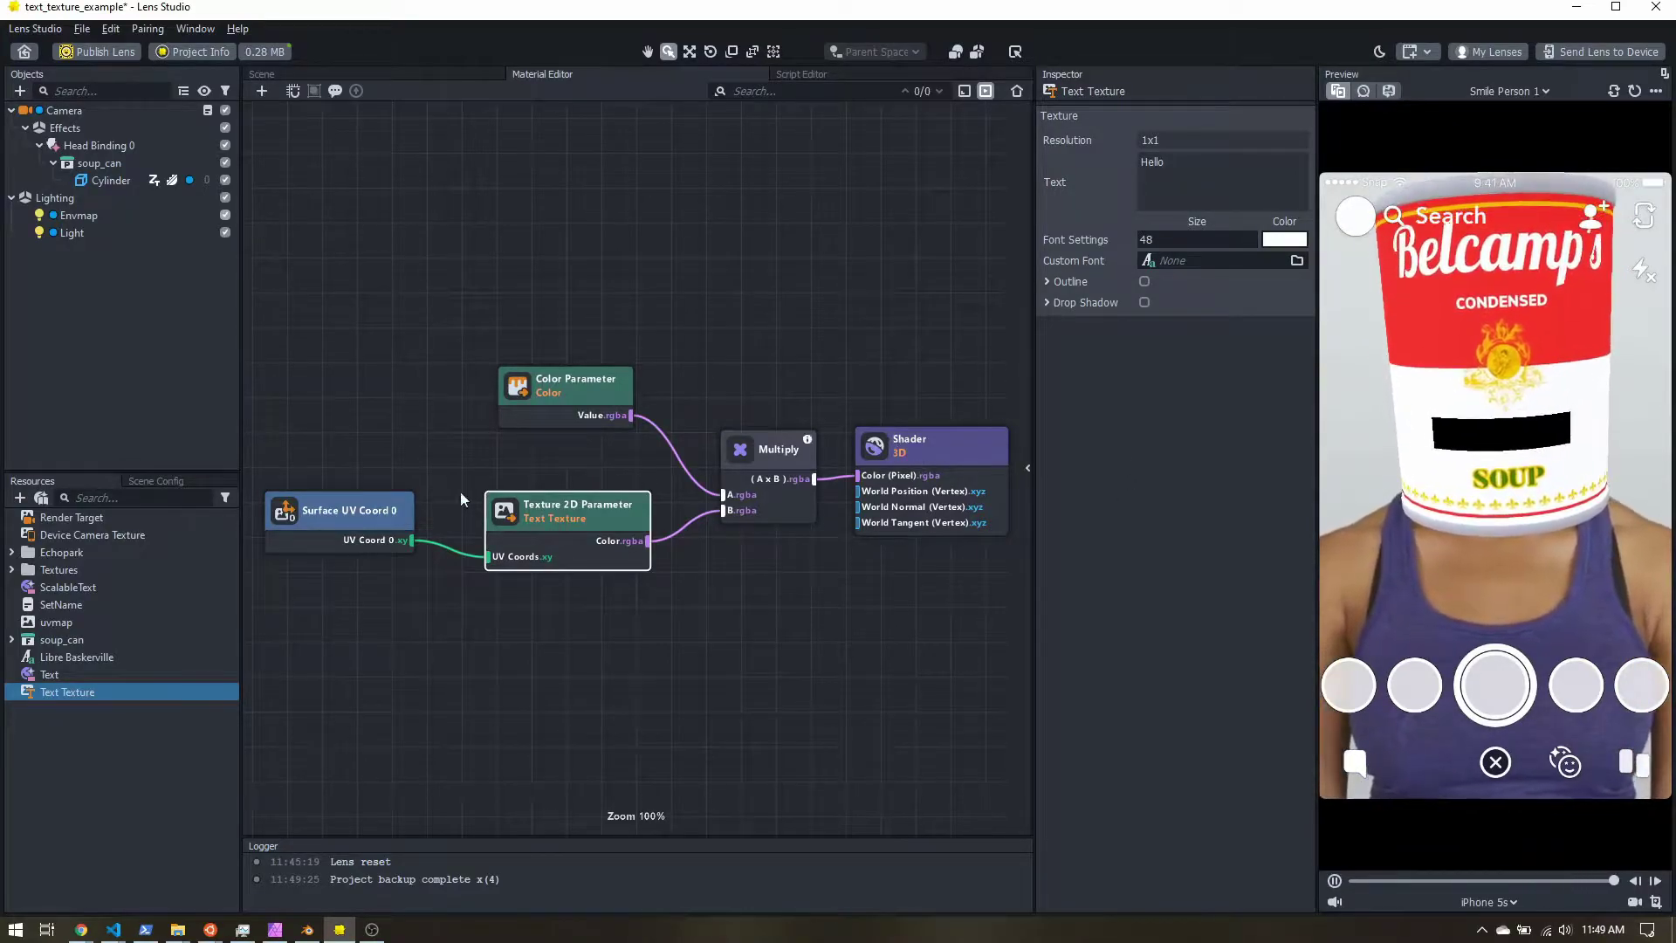
pyautogui.click(77, 675)
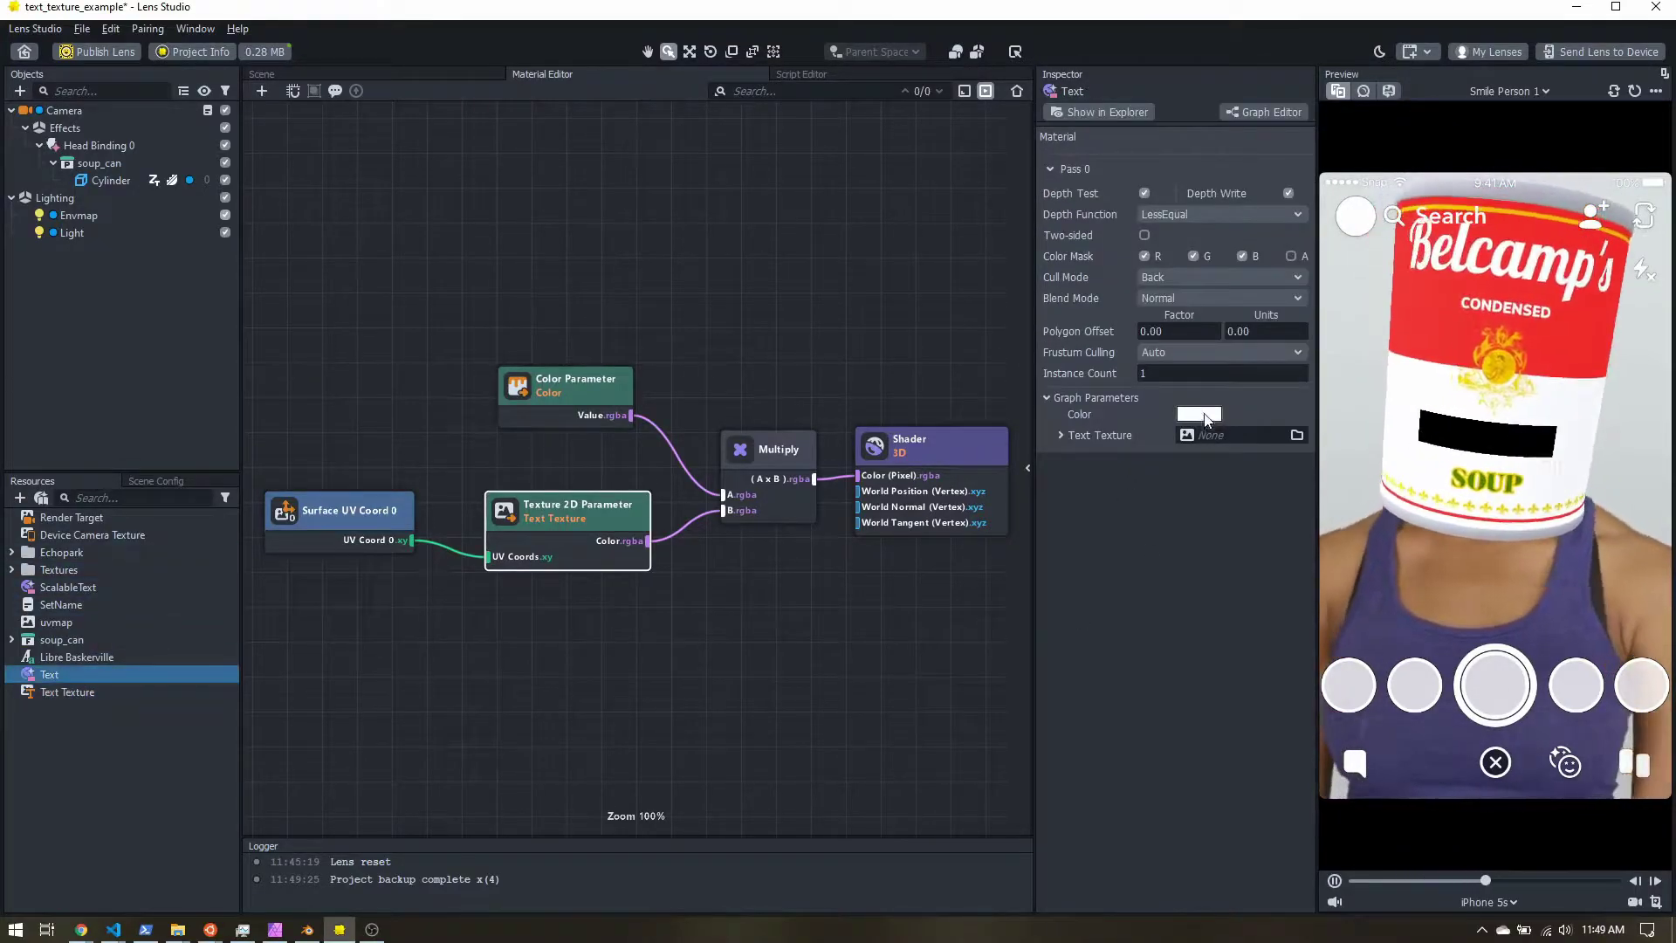
pyautogui.click(1205, 414)
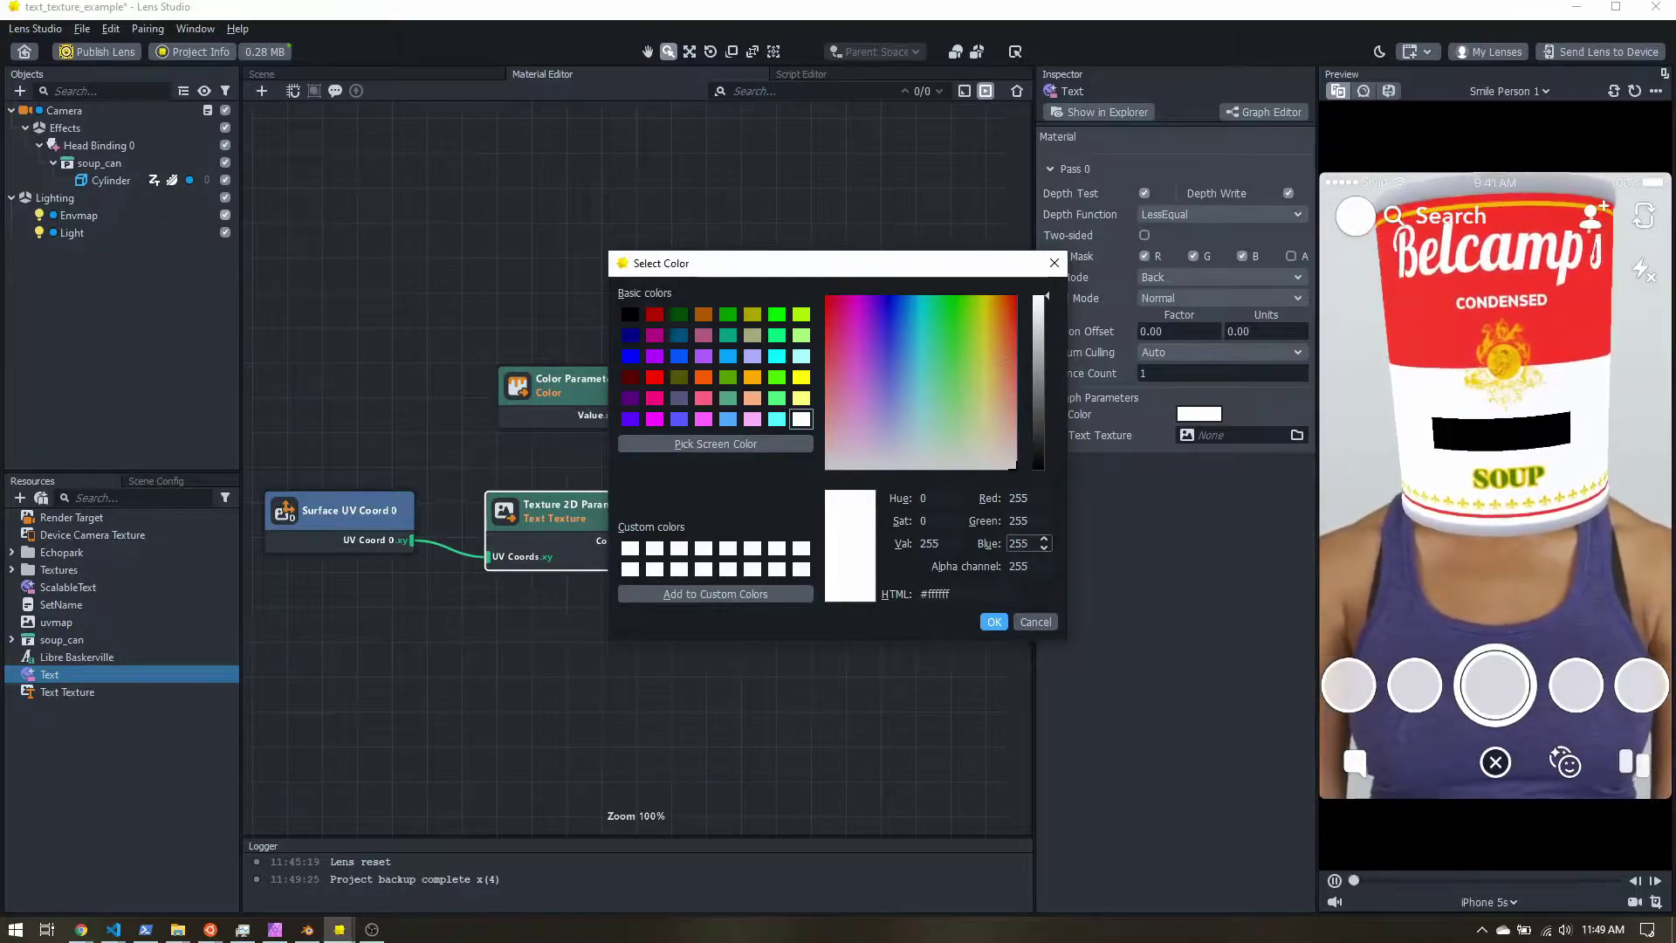
pyautogui.click(1036, 622)
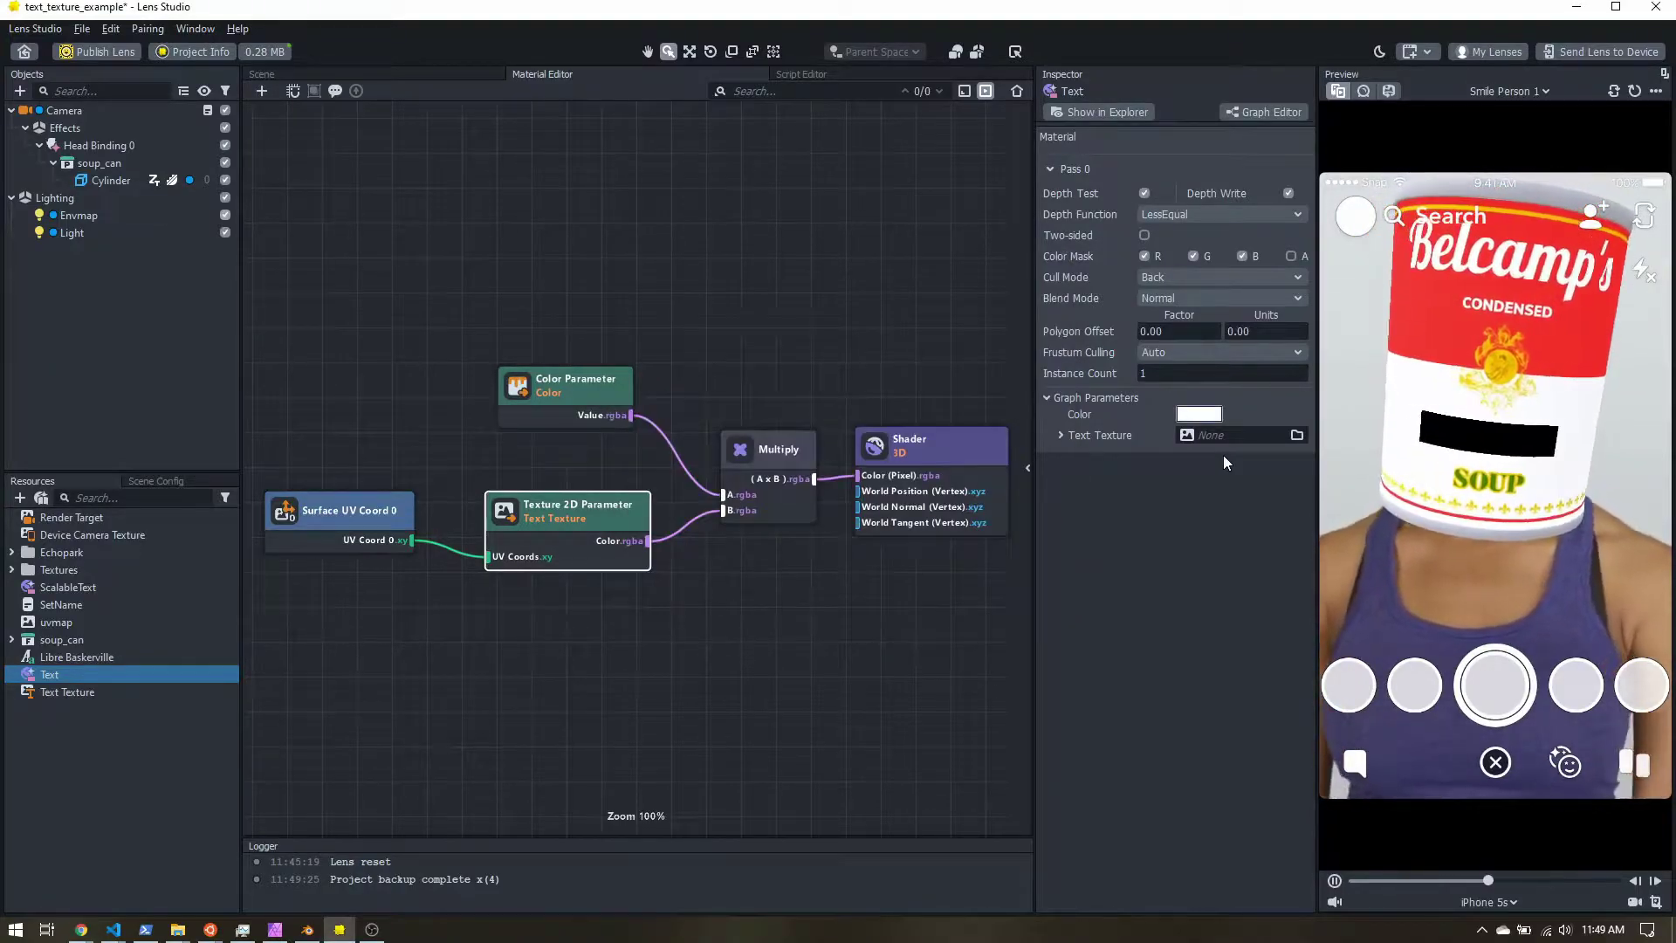
pyautogui.click(1209, 435)
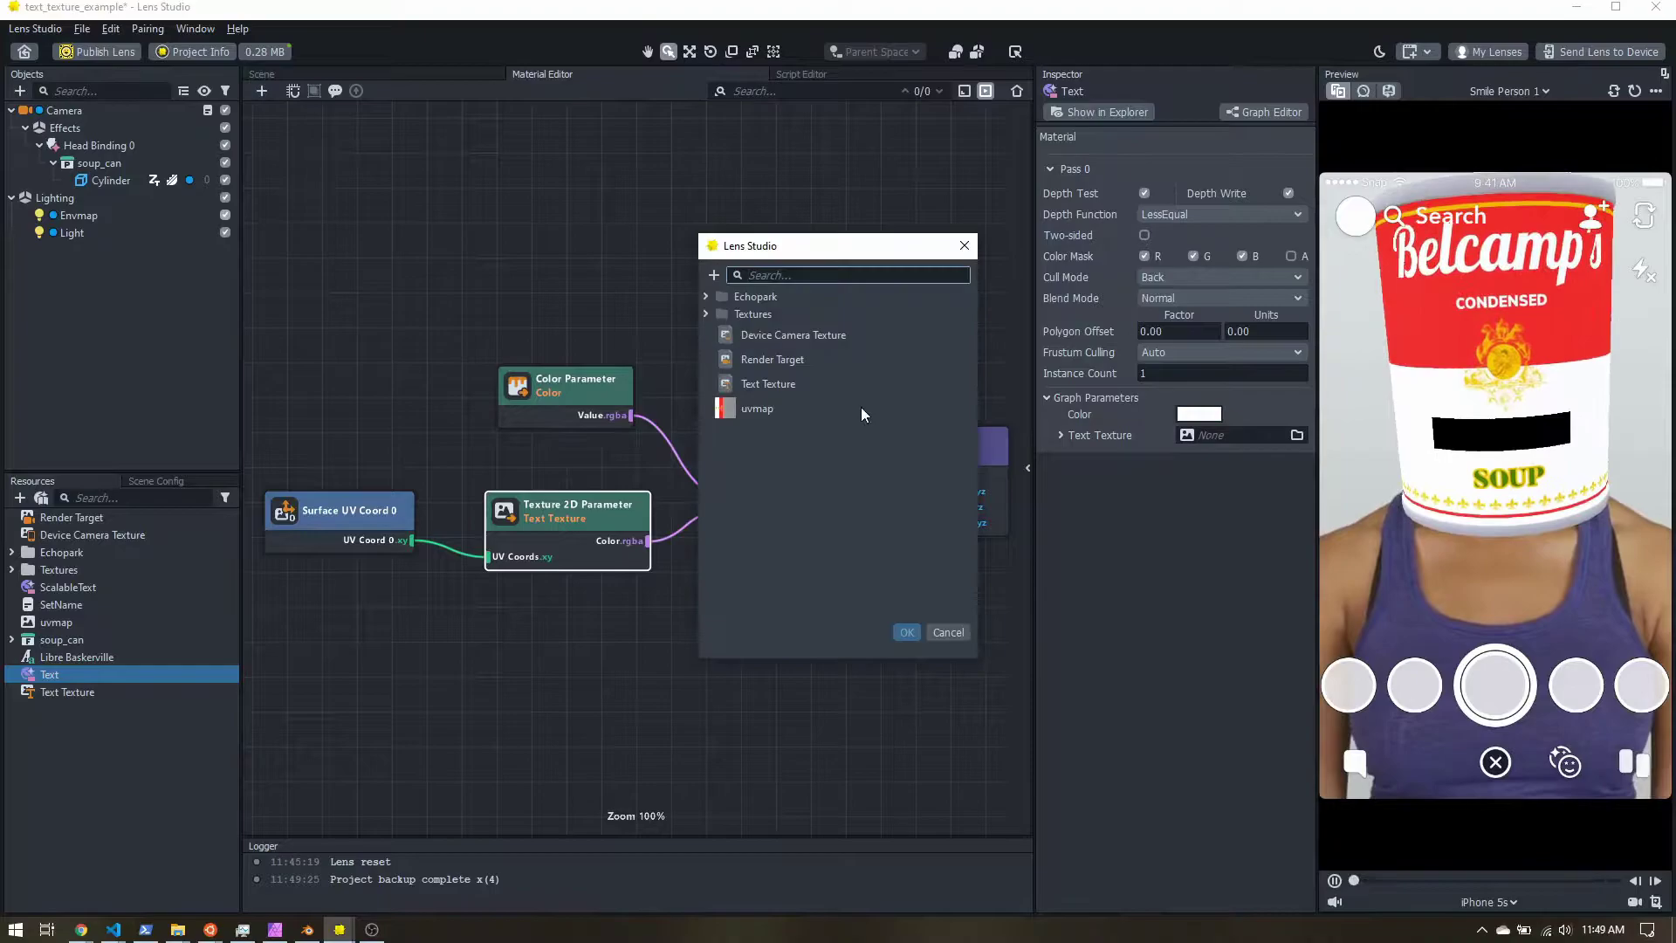
pyautogui.click(789, 388)
pyautogui.click(907, 632)
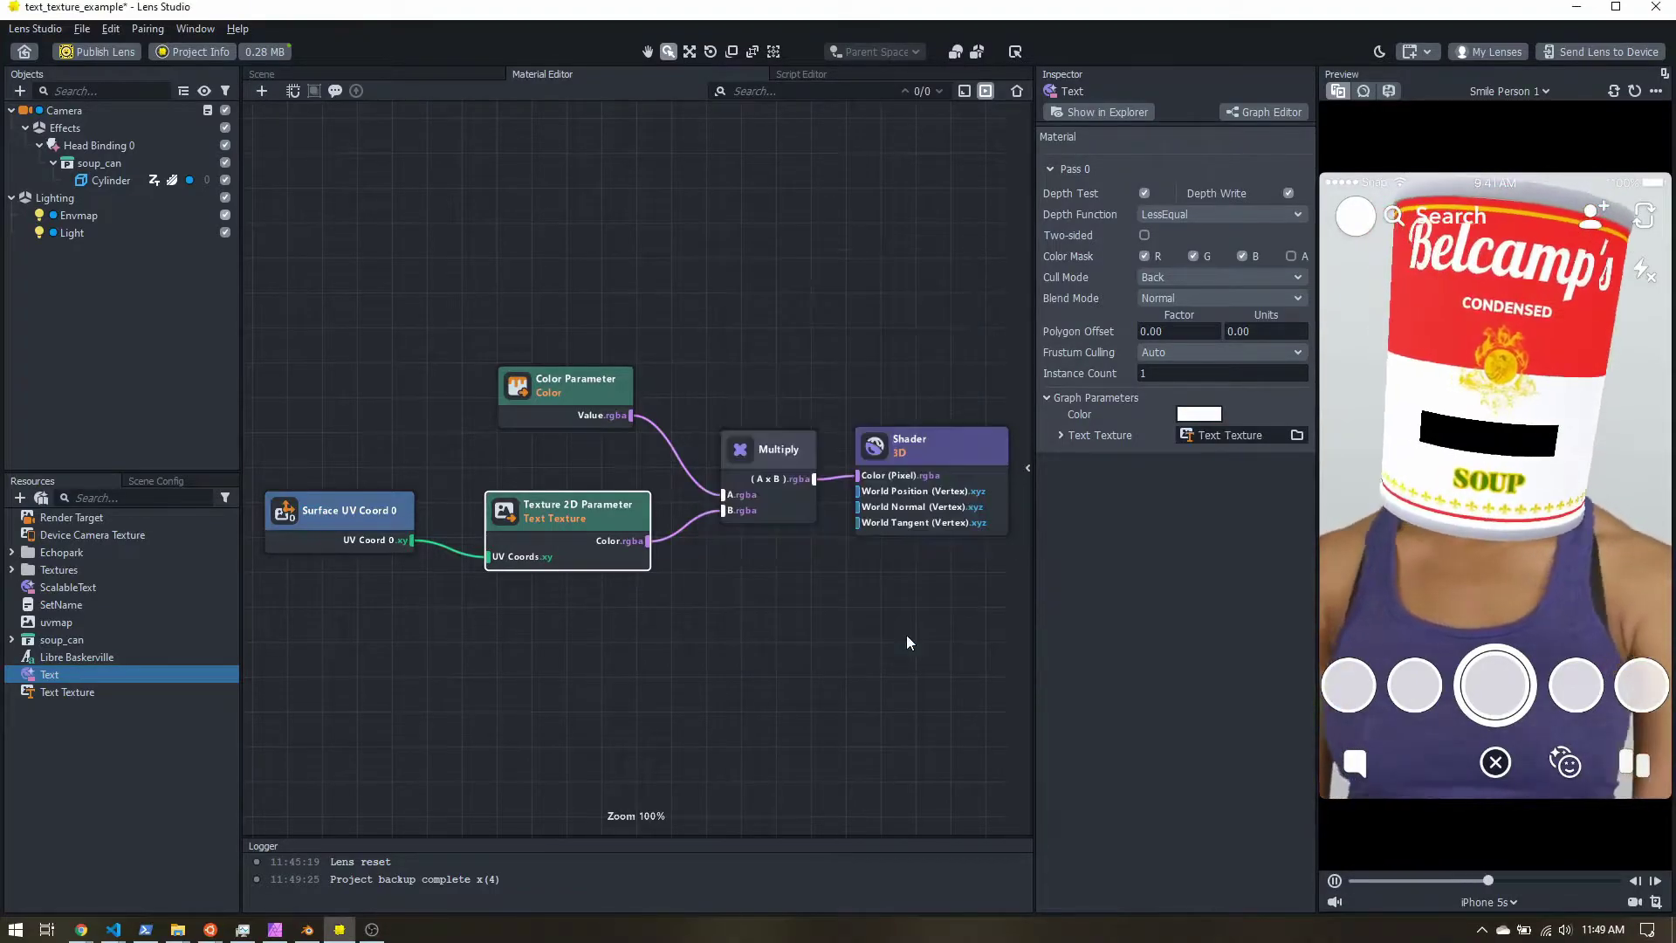
# - Give Cylinder 2 the Text material instead of Label, and nudge the Surface UV Coord 0 node right
pyautogui.click(103, 180)
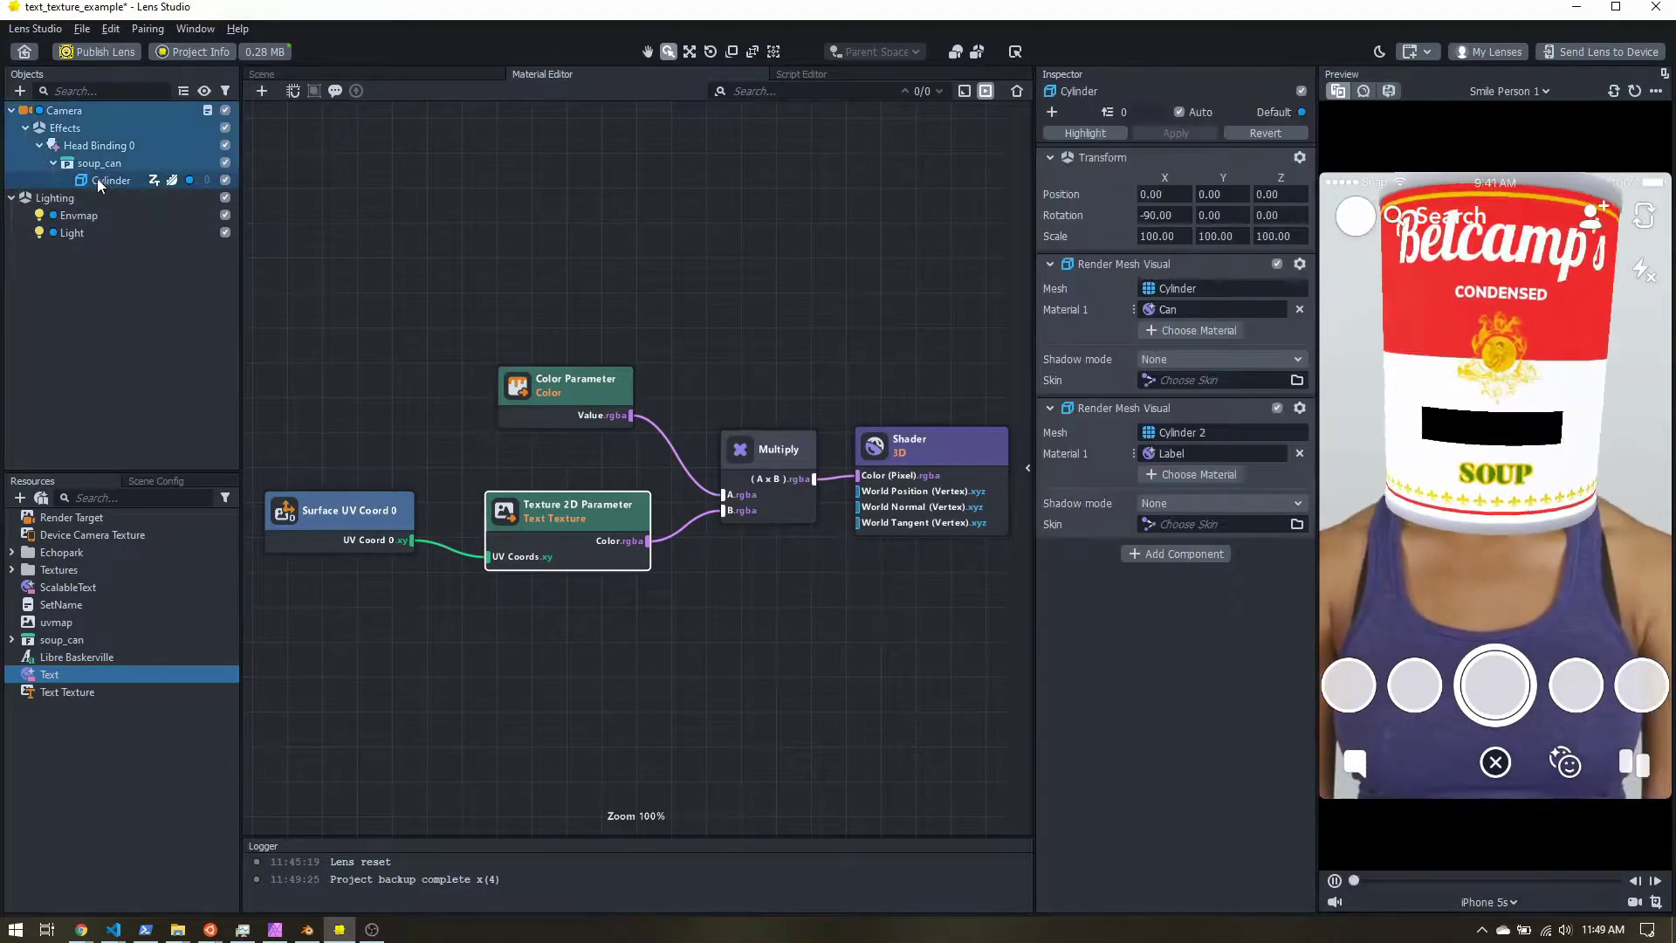
pyautogui.click(1166, 453)
pyautogui.click(777, 340)
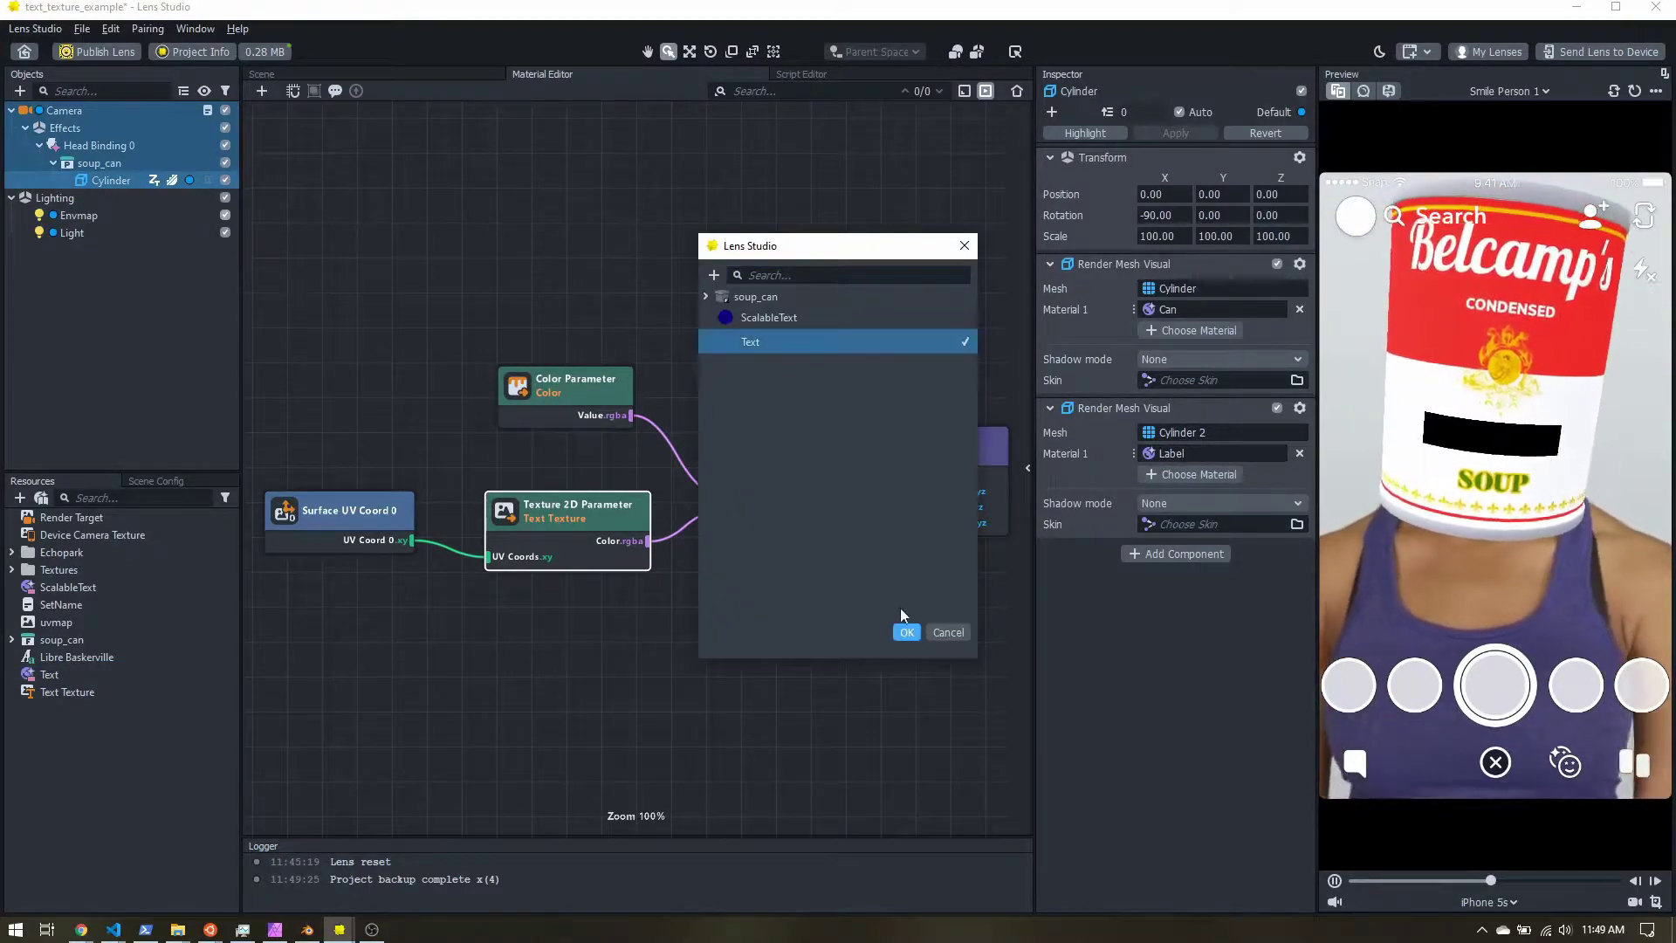
pyautogui.click(908, 632)
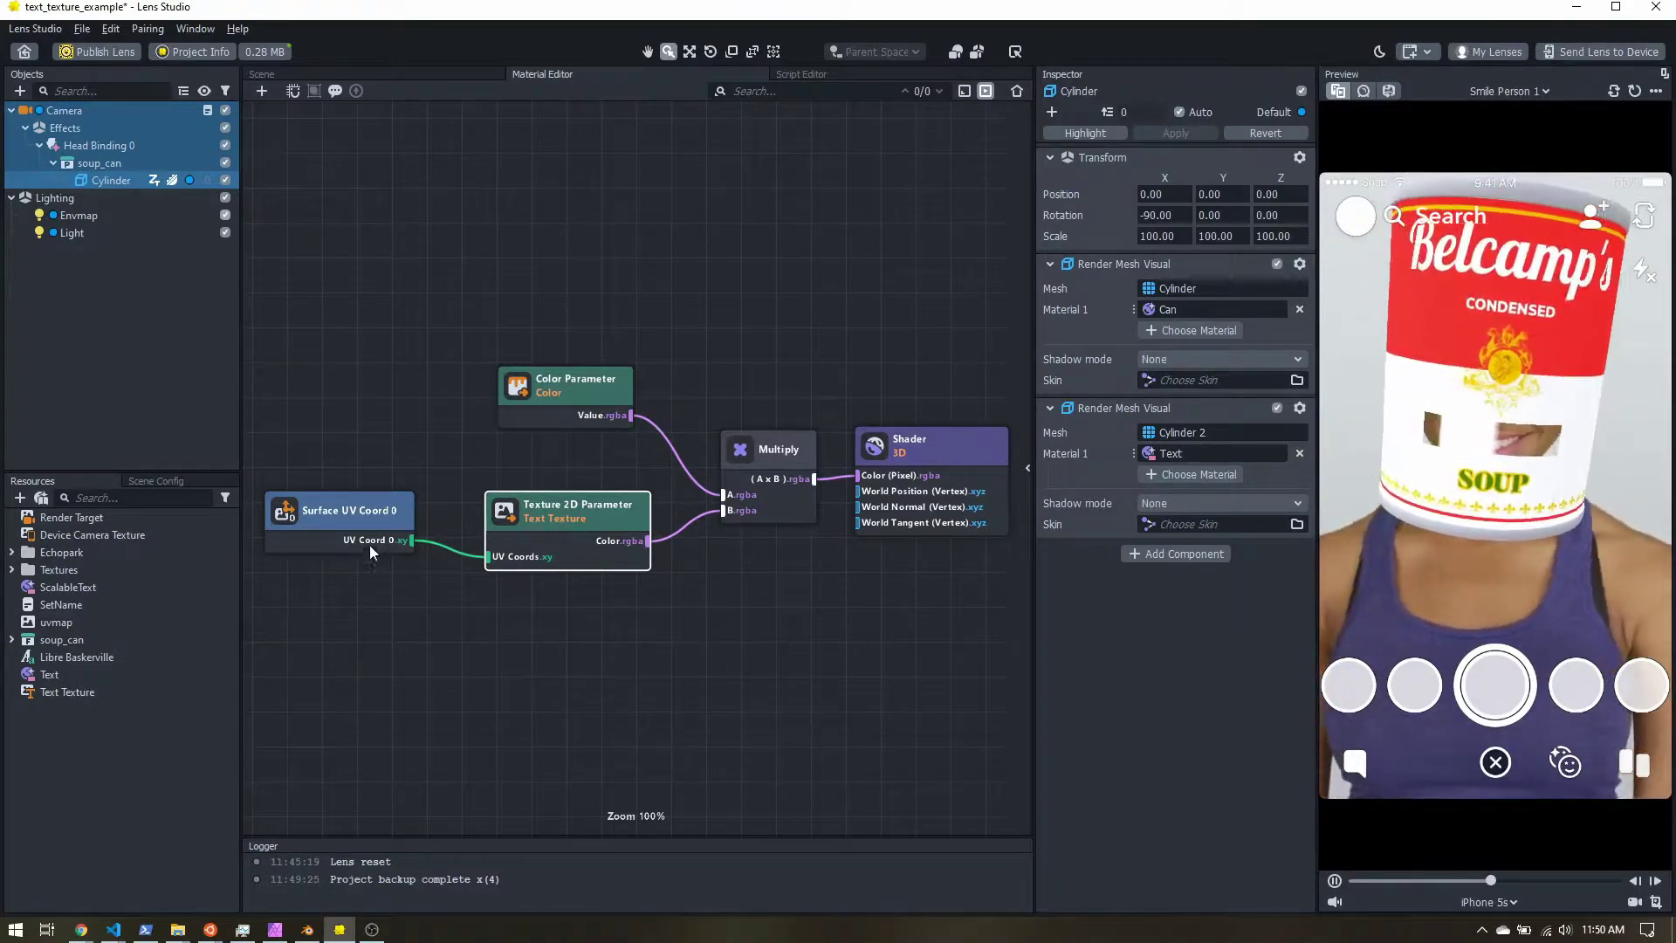
pyautogui.click(342, 512)
pyautogui.moveTo(342, 512); pyautogui.dragTo(359, 512)
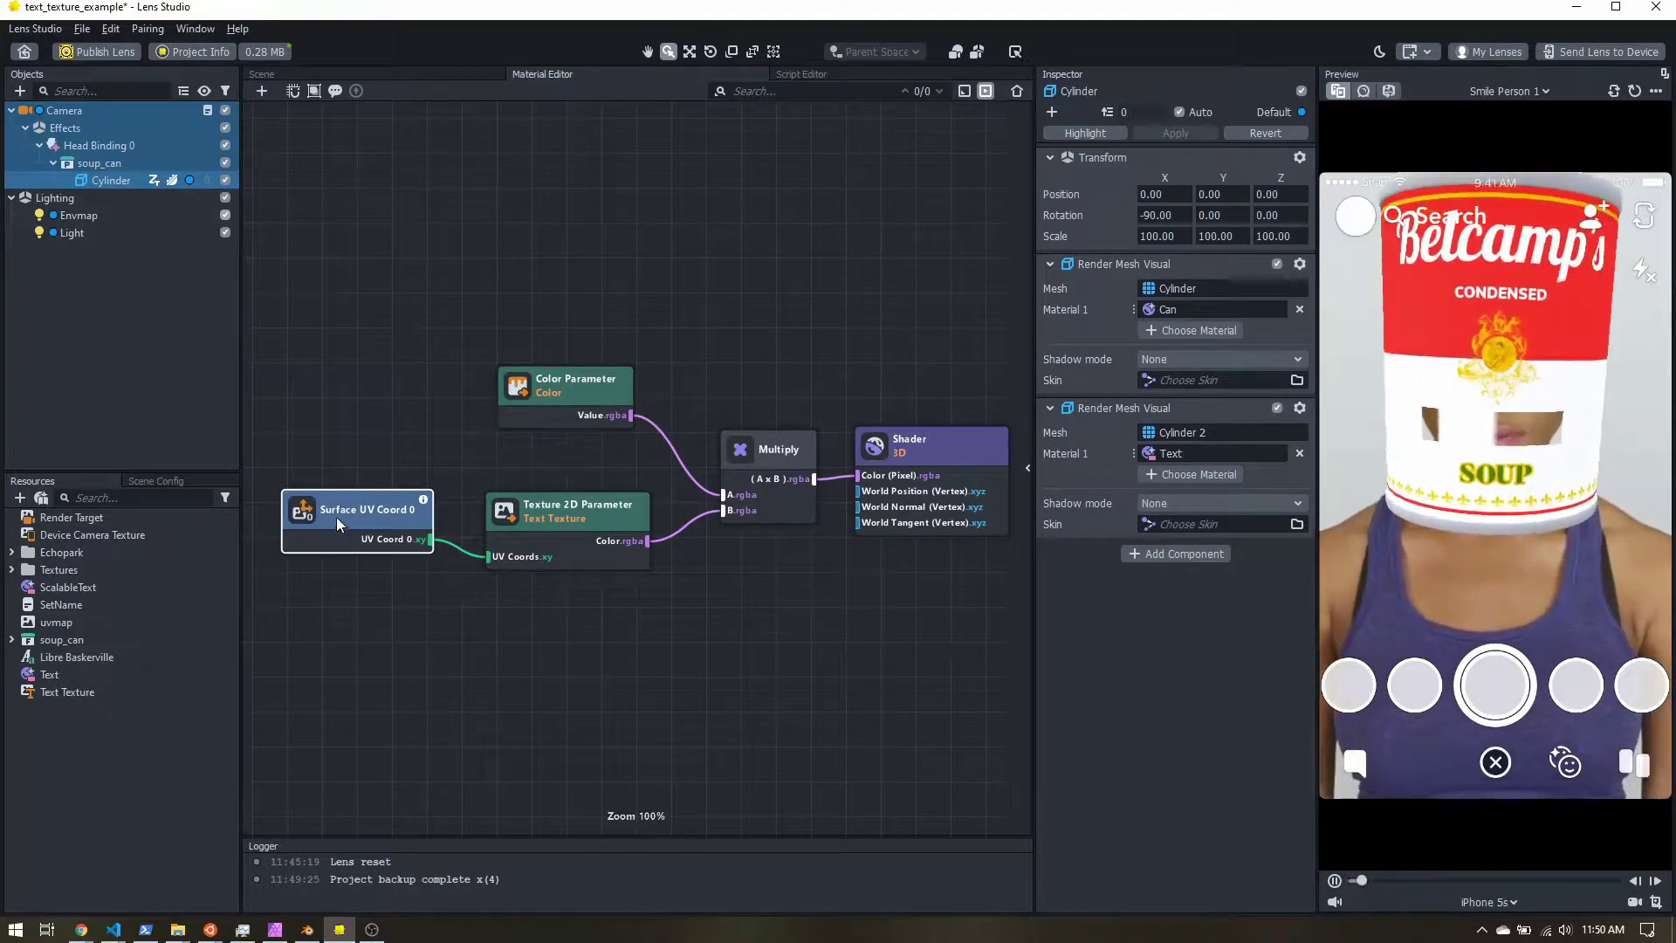
# - Replace Surface UV Coord 0 with a Surface UVCoord 1 node feeding UV Coords, then widen the preview
pyautogui.rightClick(385, 391)
pyautogui.click(399, 402)
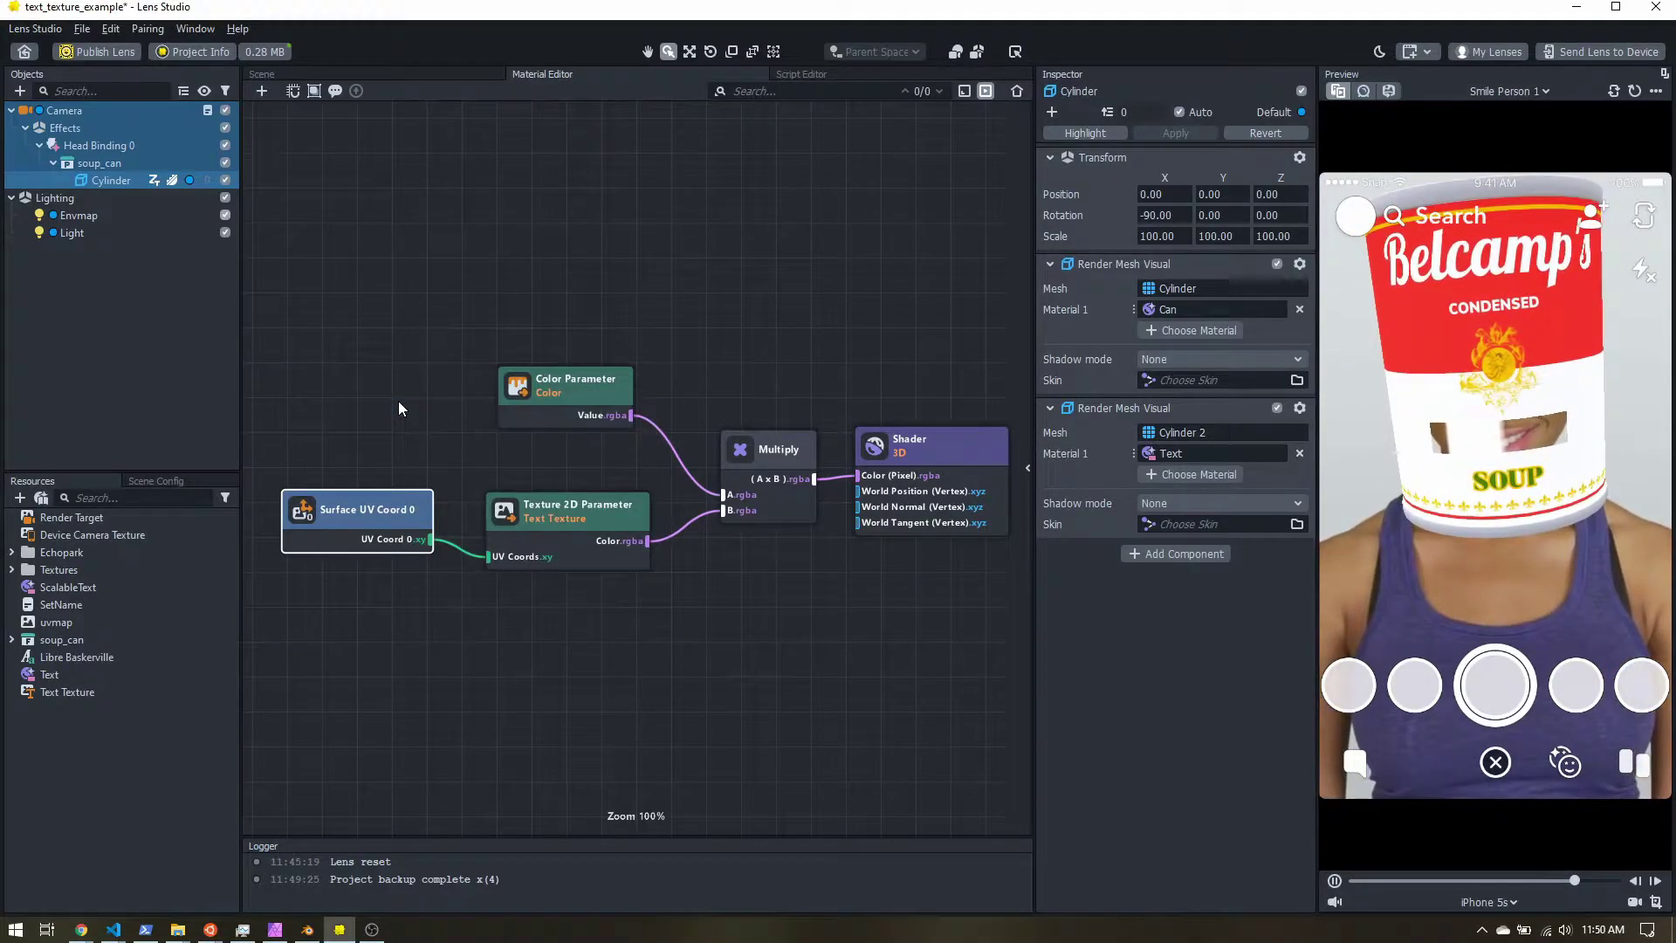
pyautogui.write('coo')
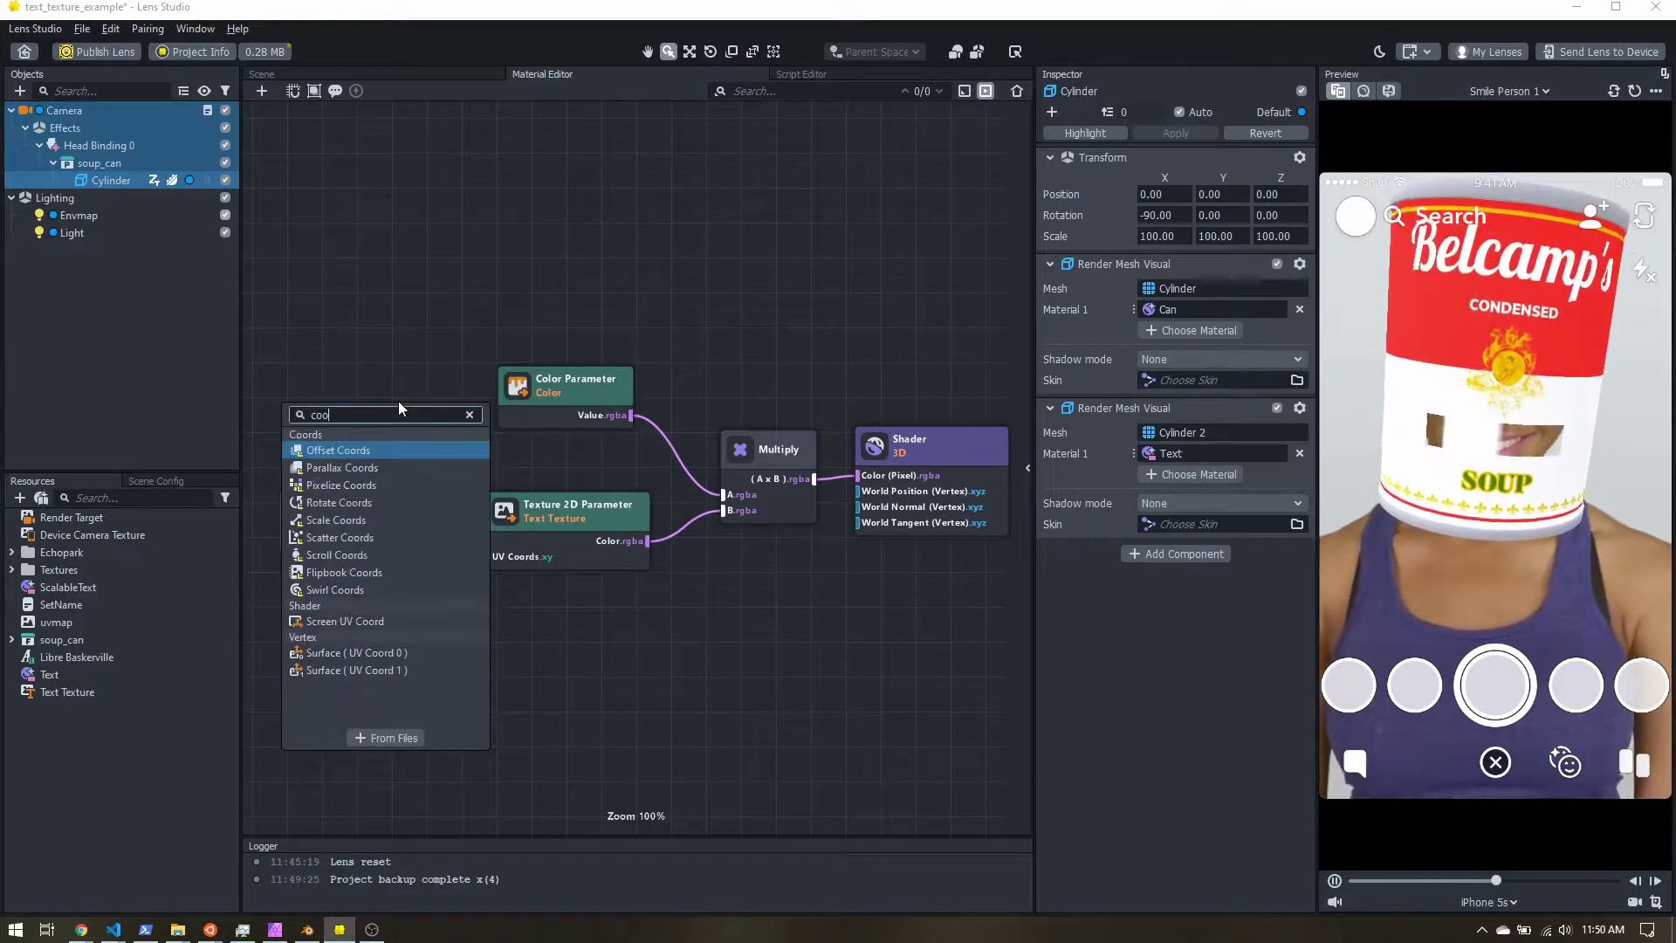
pyautogui.write('rd')
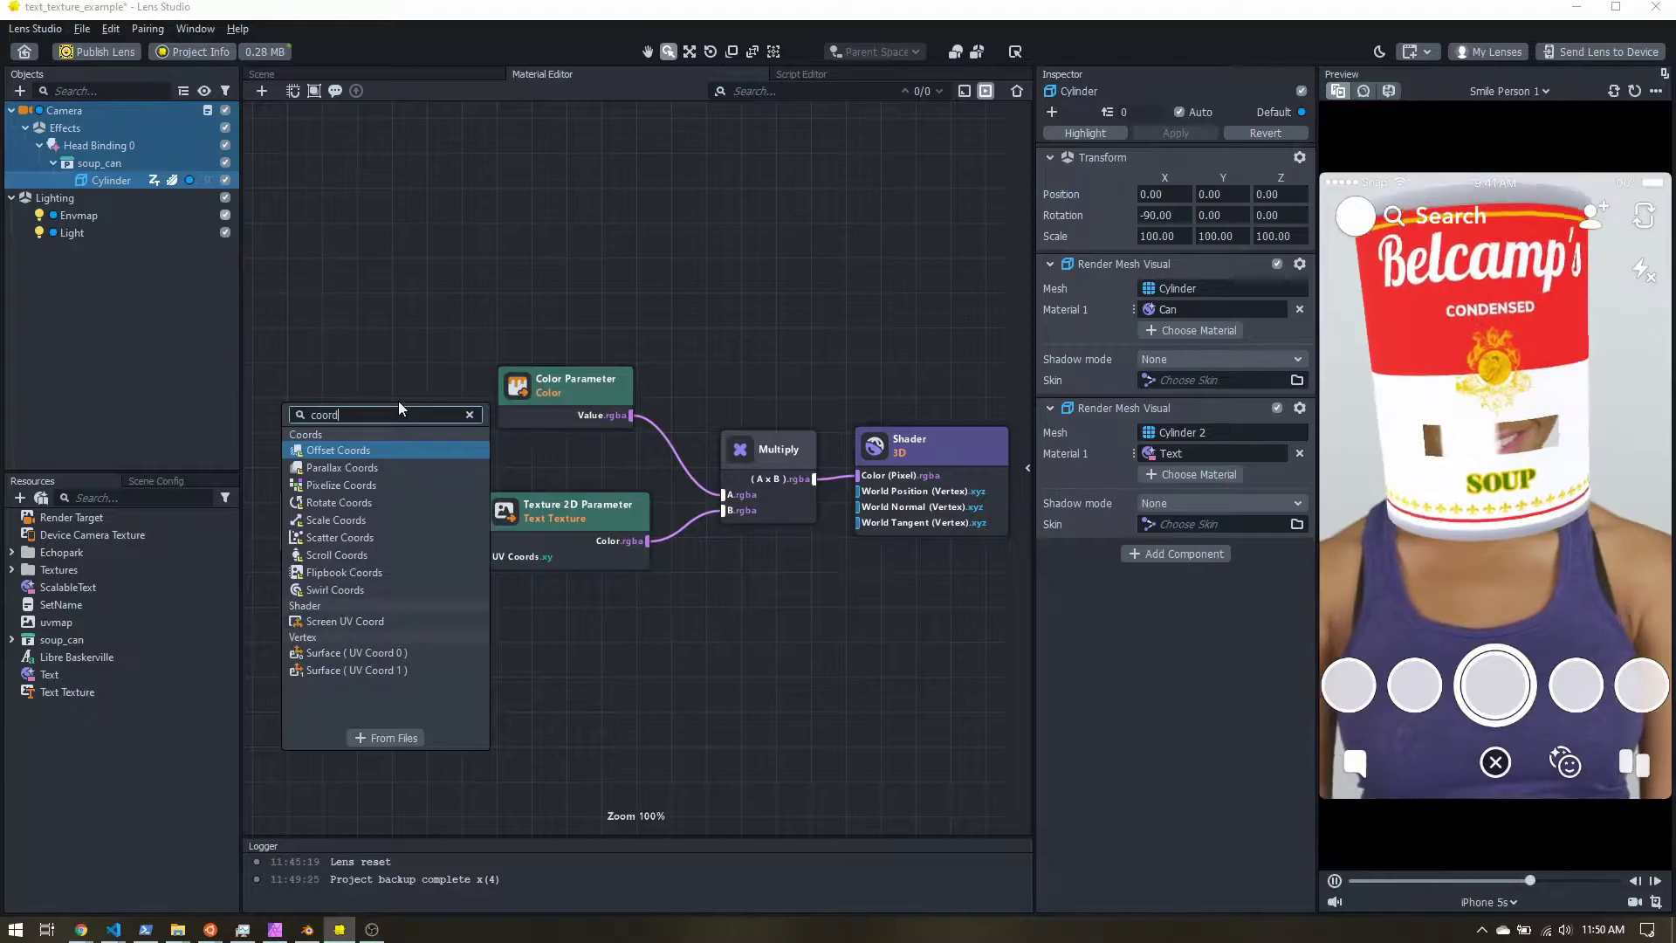
pyautogui.click(392, 669)
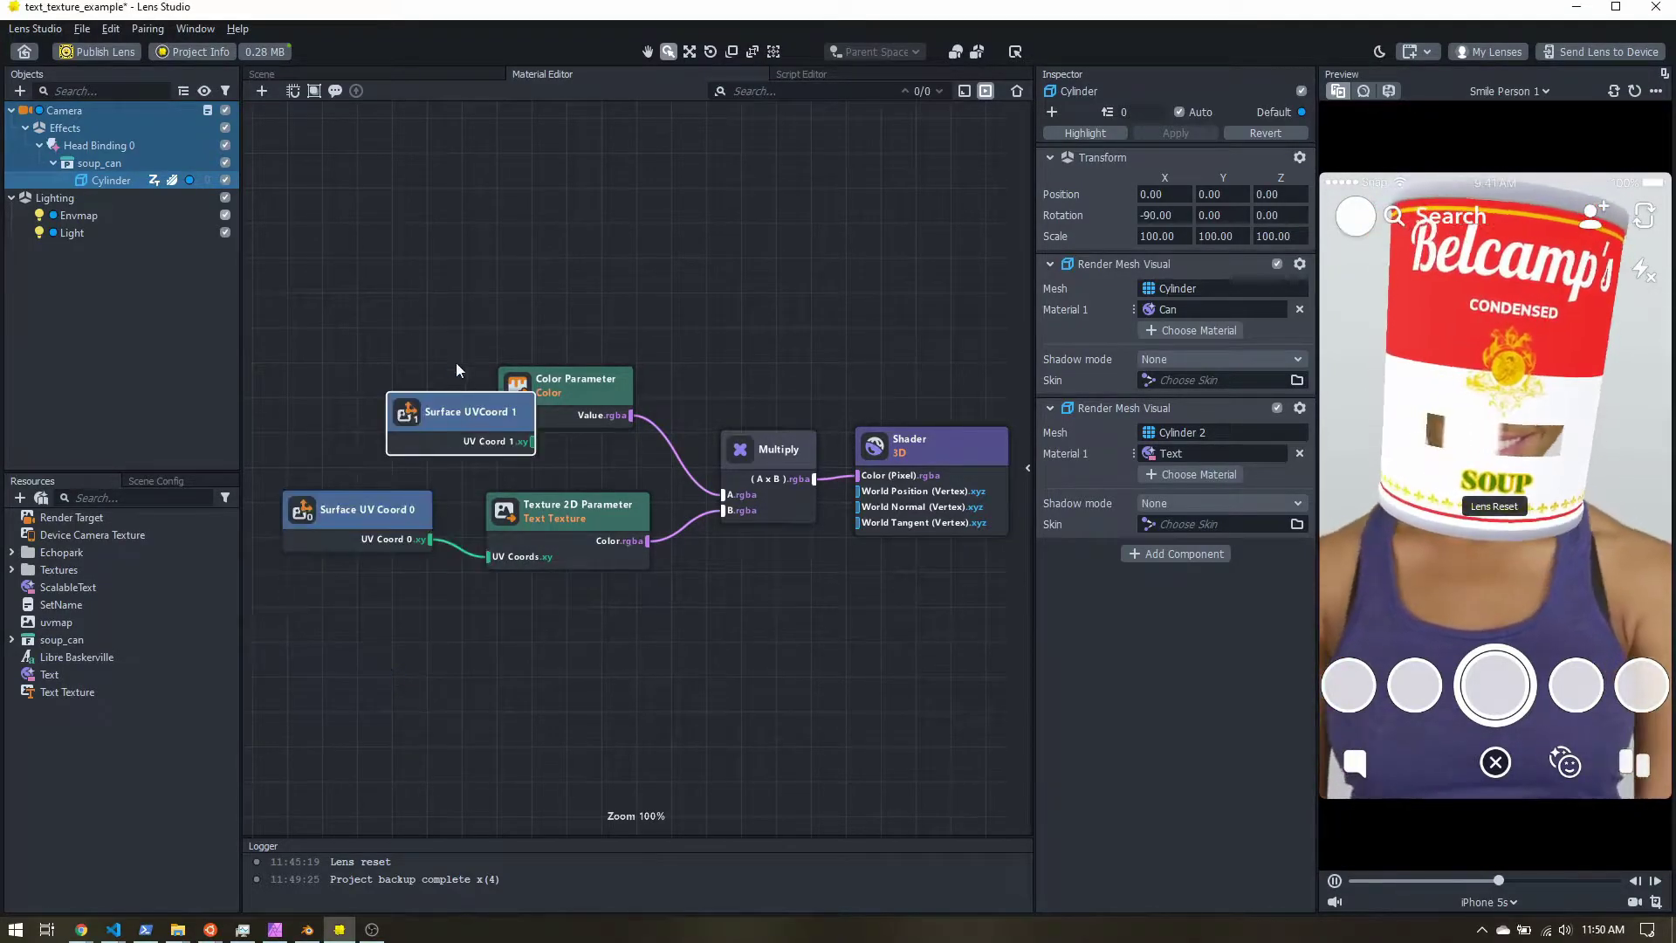
pyautogui.moveTo(417, 412); pyautogui.dragTo(489, 552)
pyautogui.click(358, 509)
pyautogui.press('Delete')
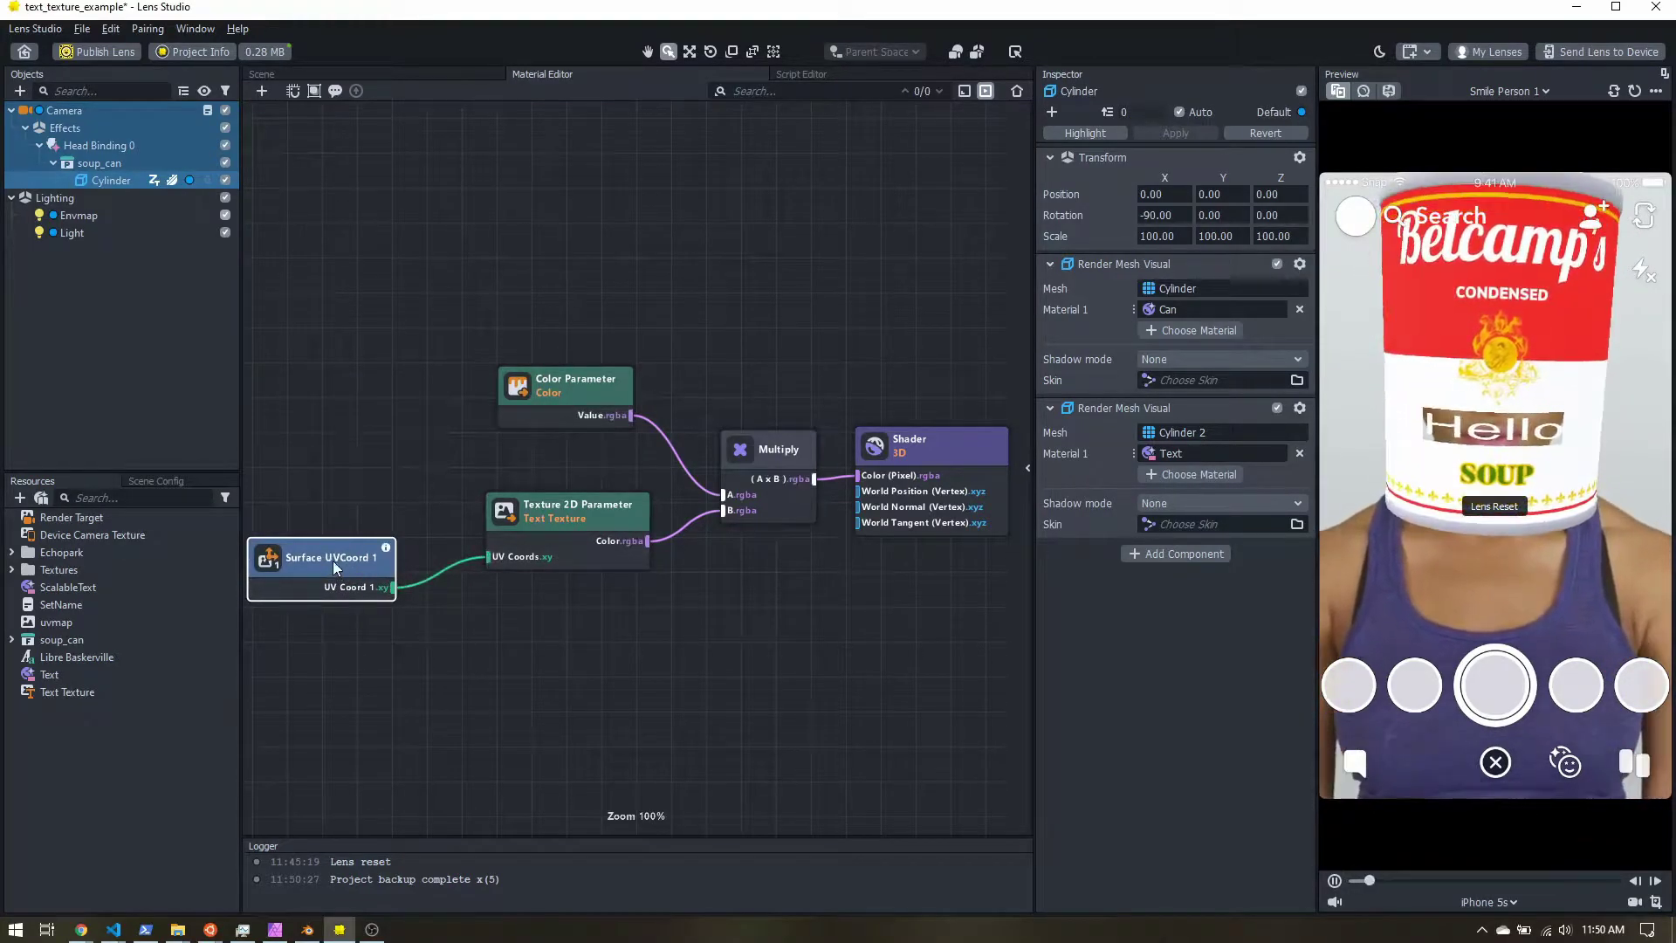
pyautogui.moveTo(333, 561); pyautogui.dragTo(360, 540)
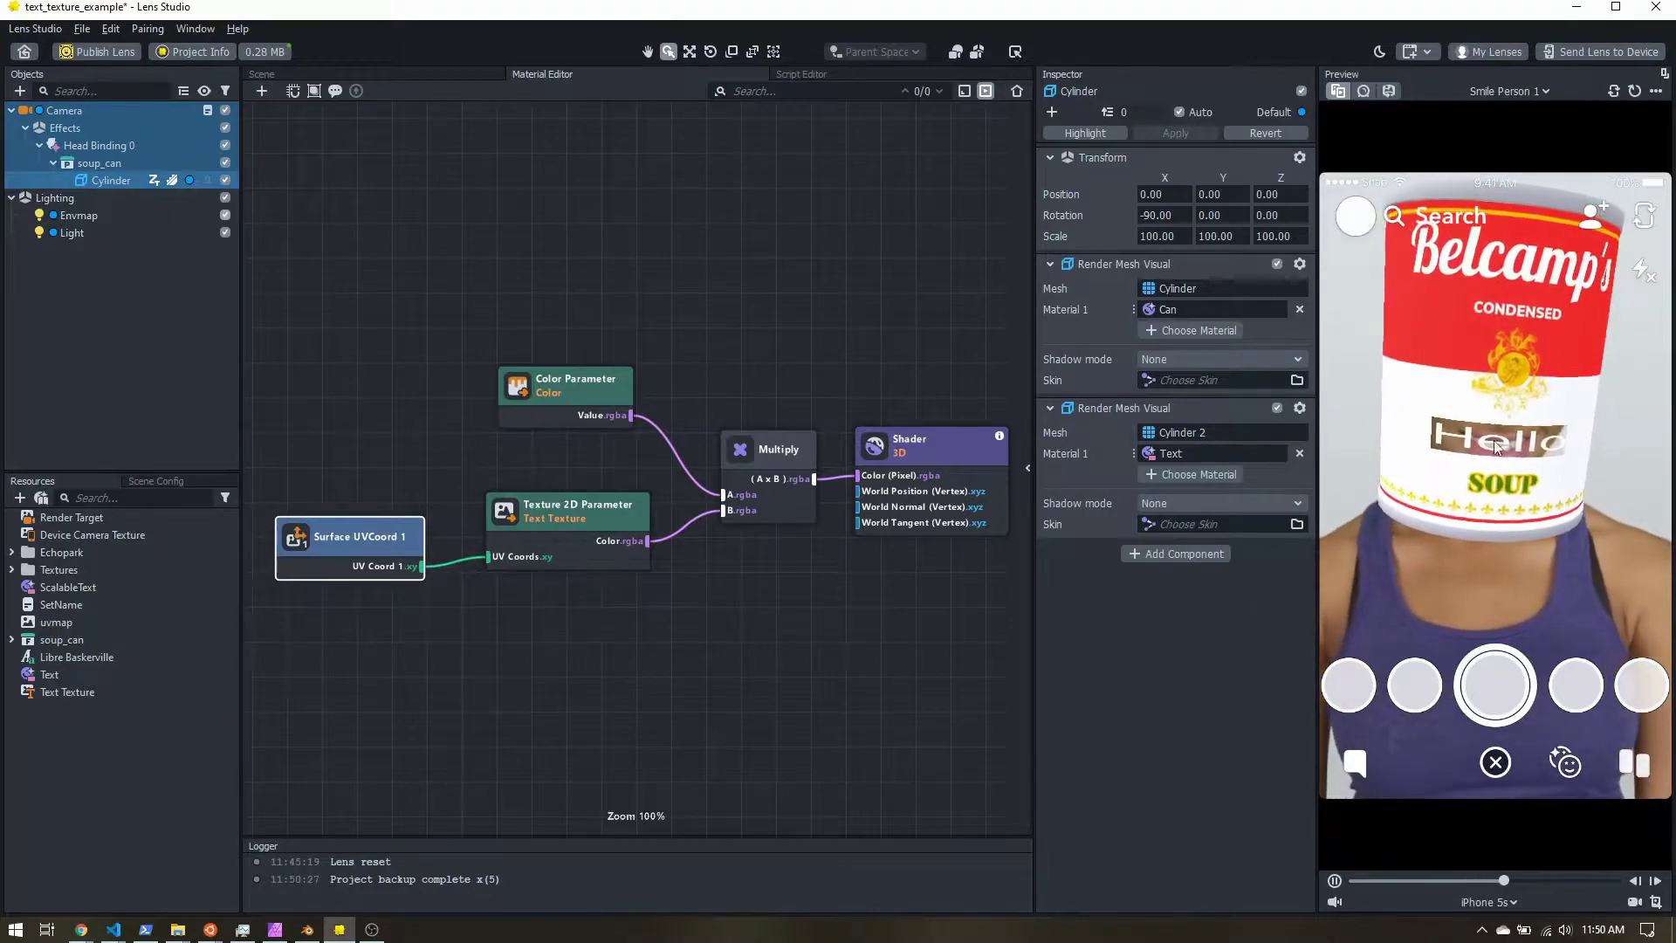
pyautogui.moveTo(1317, 480); pyautogui.dragTo(1201, 494)
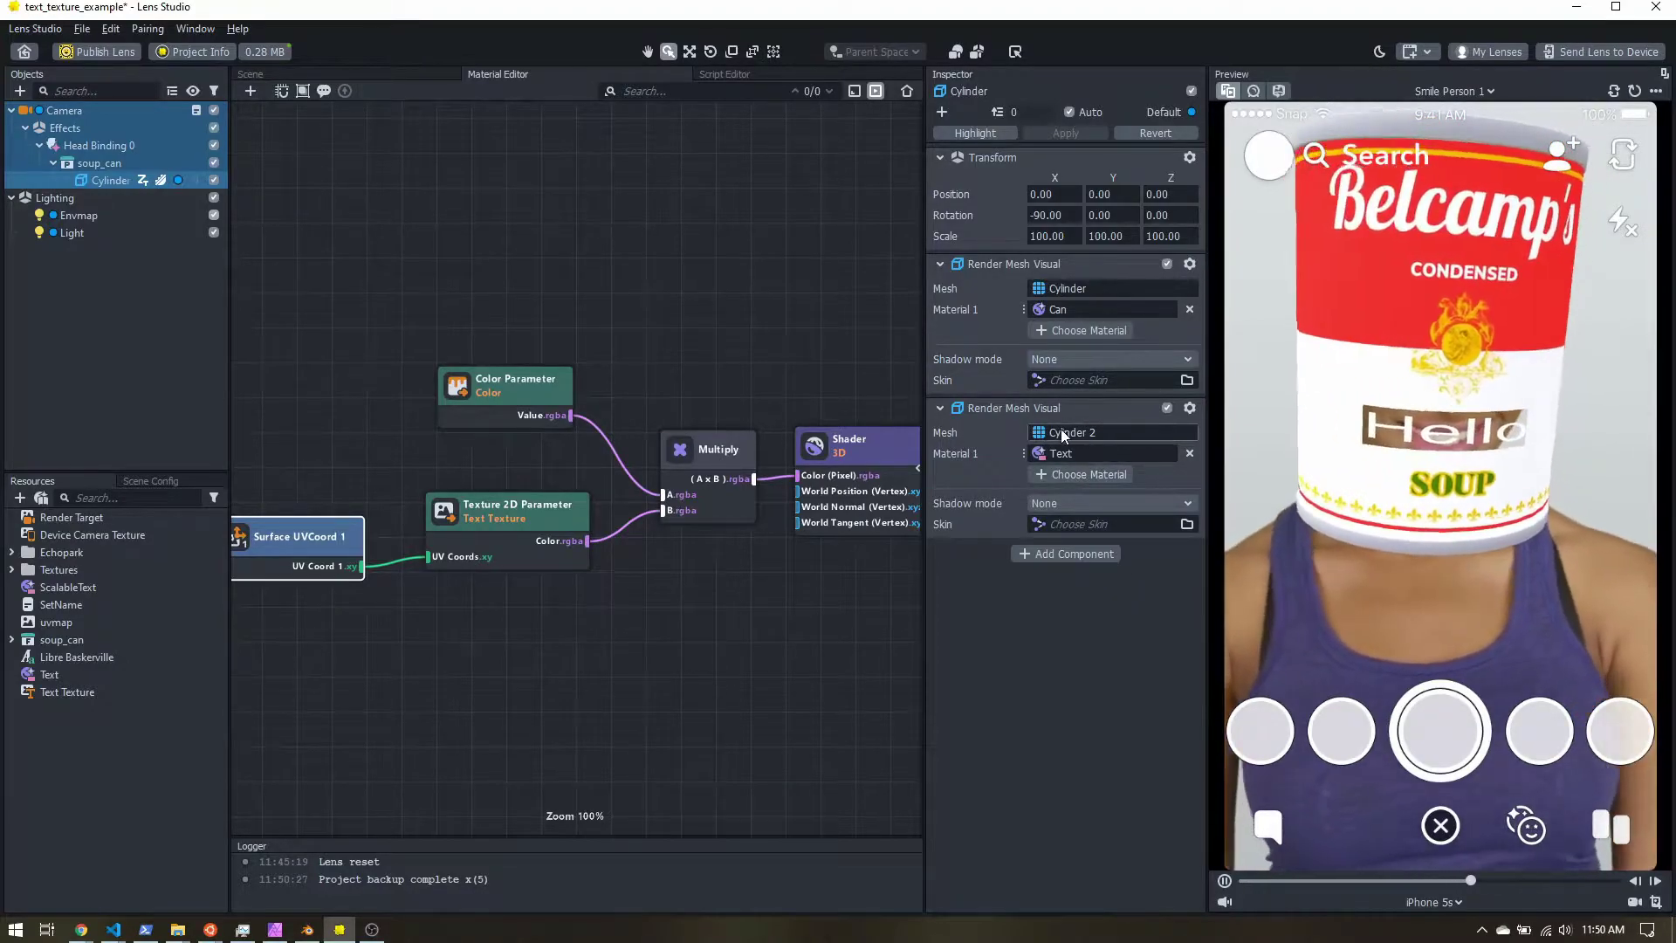
# - Add the Can material from soup_can > Materials to Cylinder 2's Render Mesh Visual
pyautogui.click(1070, 474)
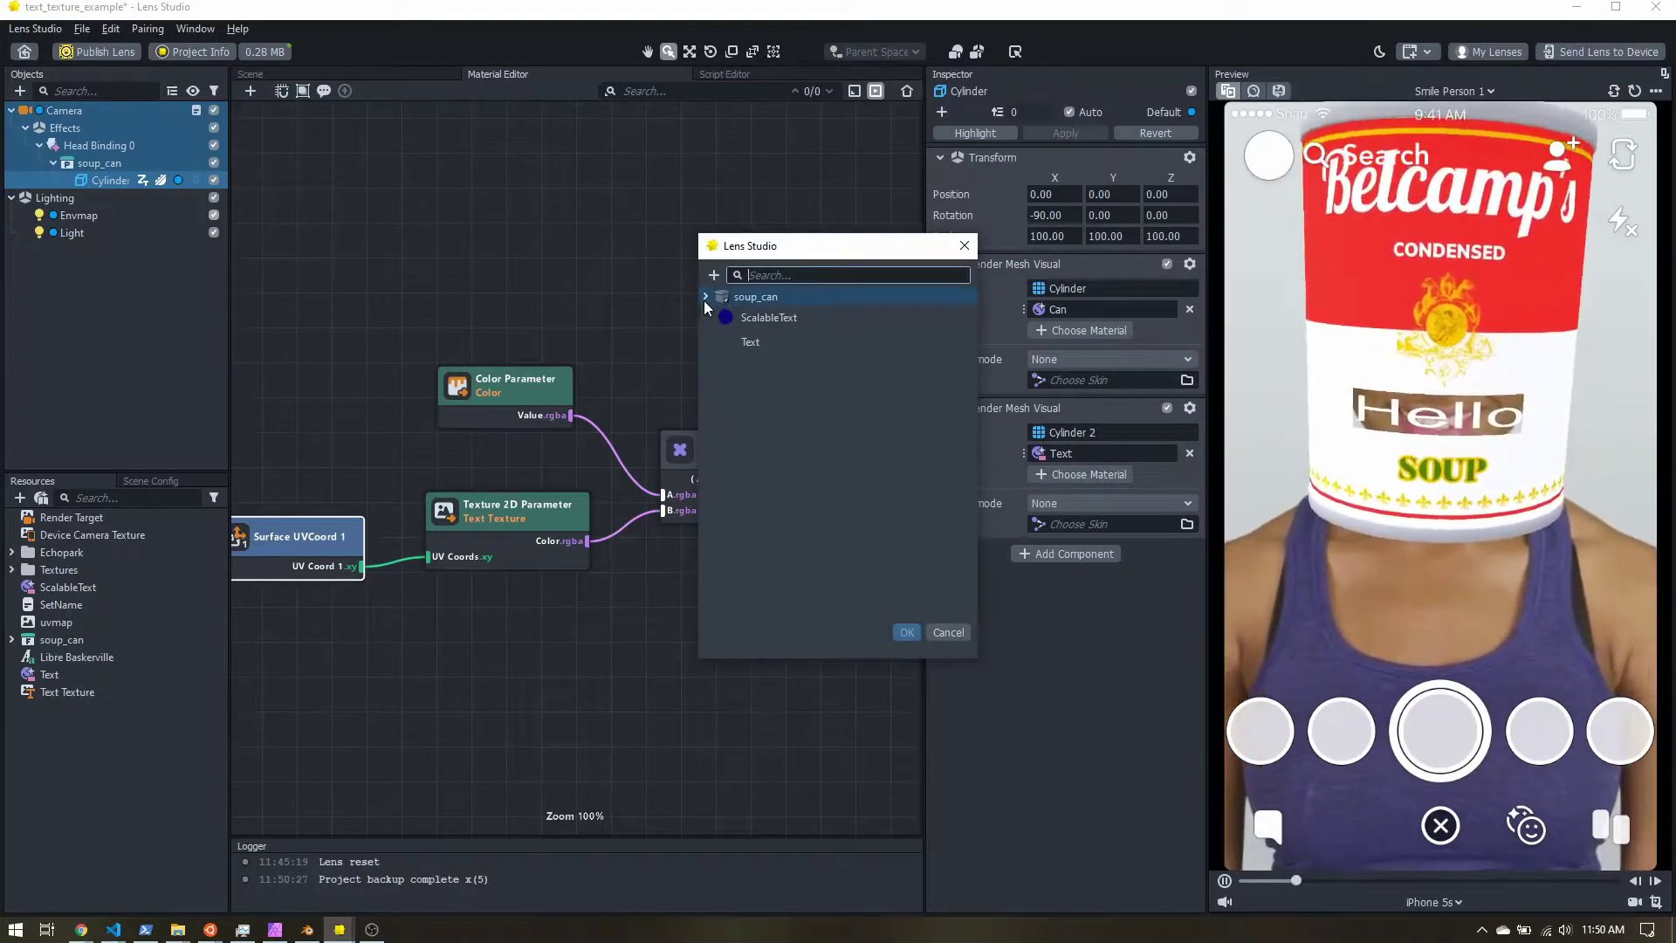
pyautogui.click(778, 335)
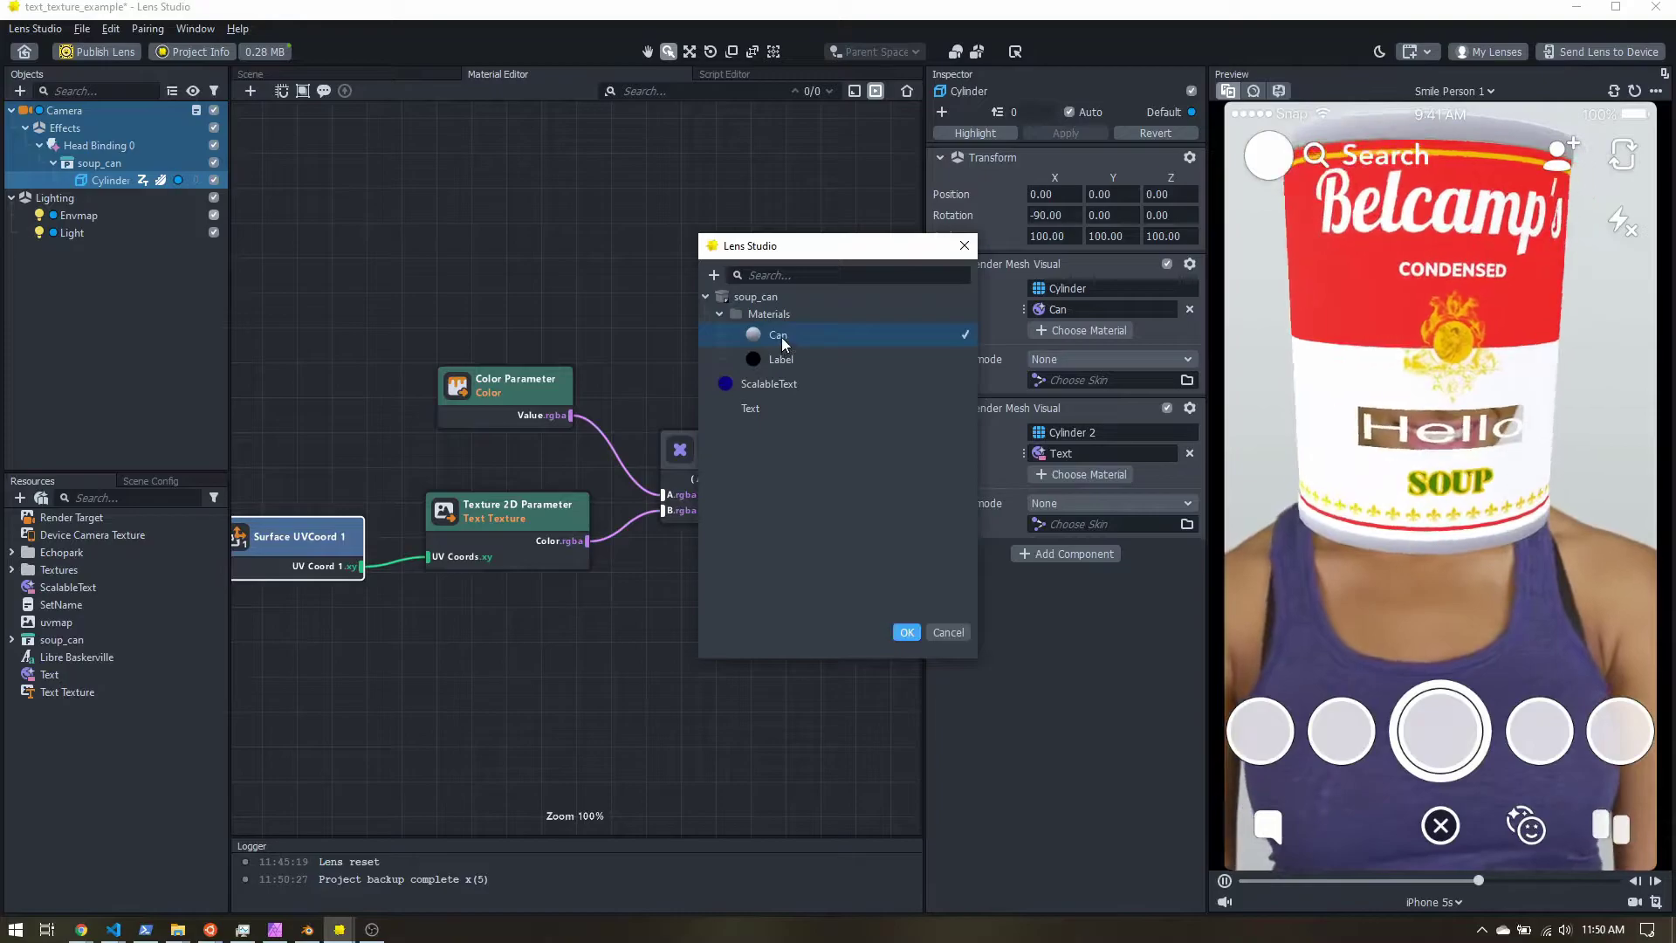
pyautogui.click(907, 632)
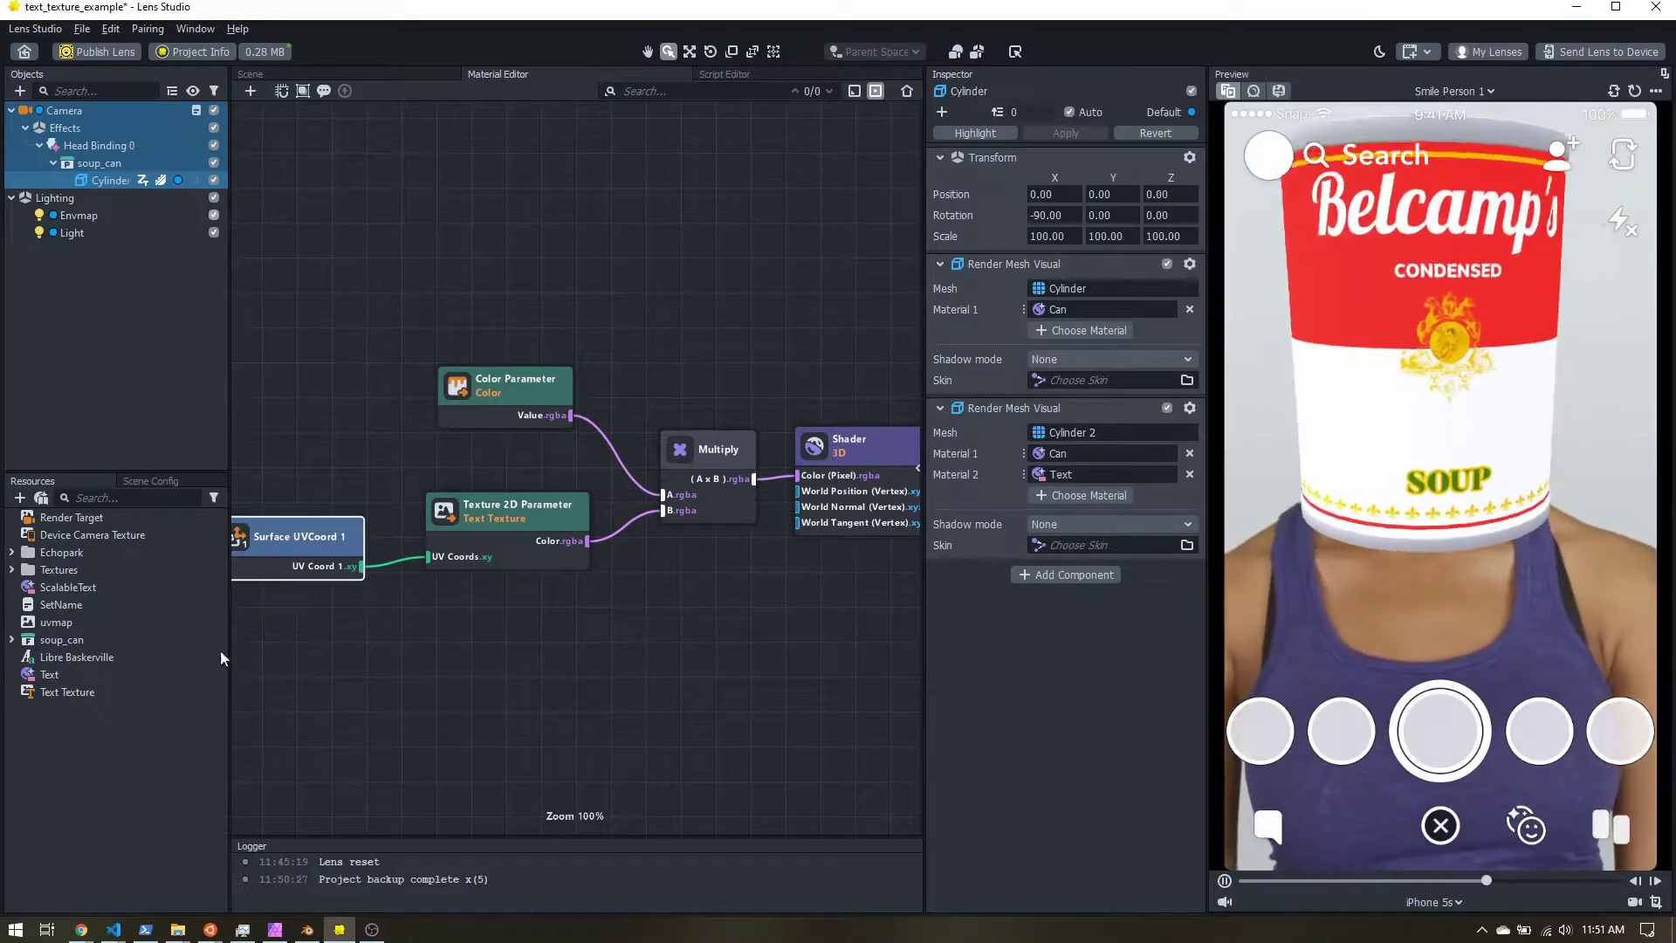
# - Give the Text material a dark red colour
pyautogui.click(201, 675)
pyautogui.click(1089, 414)
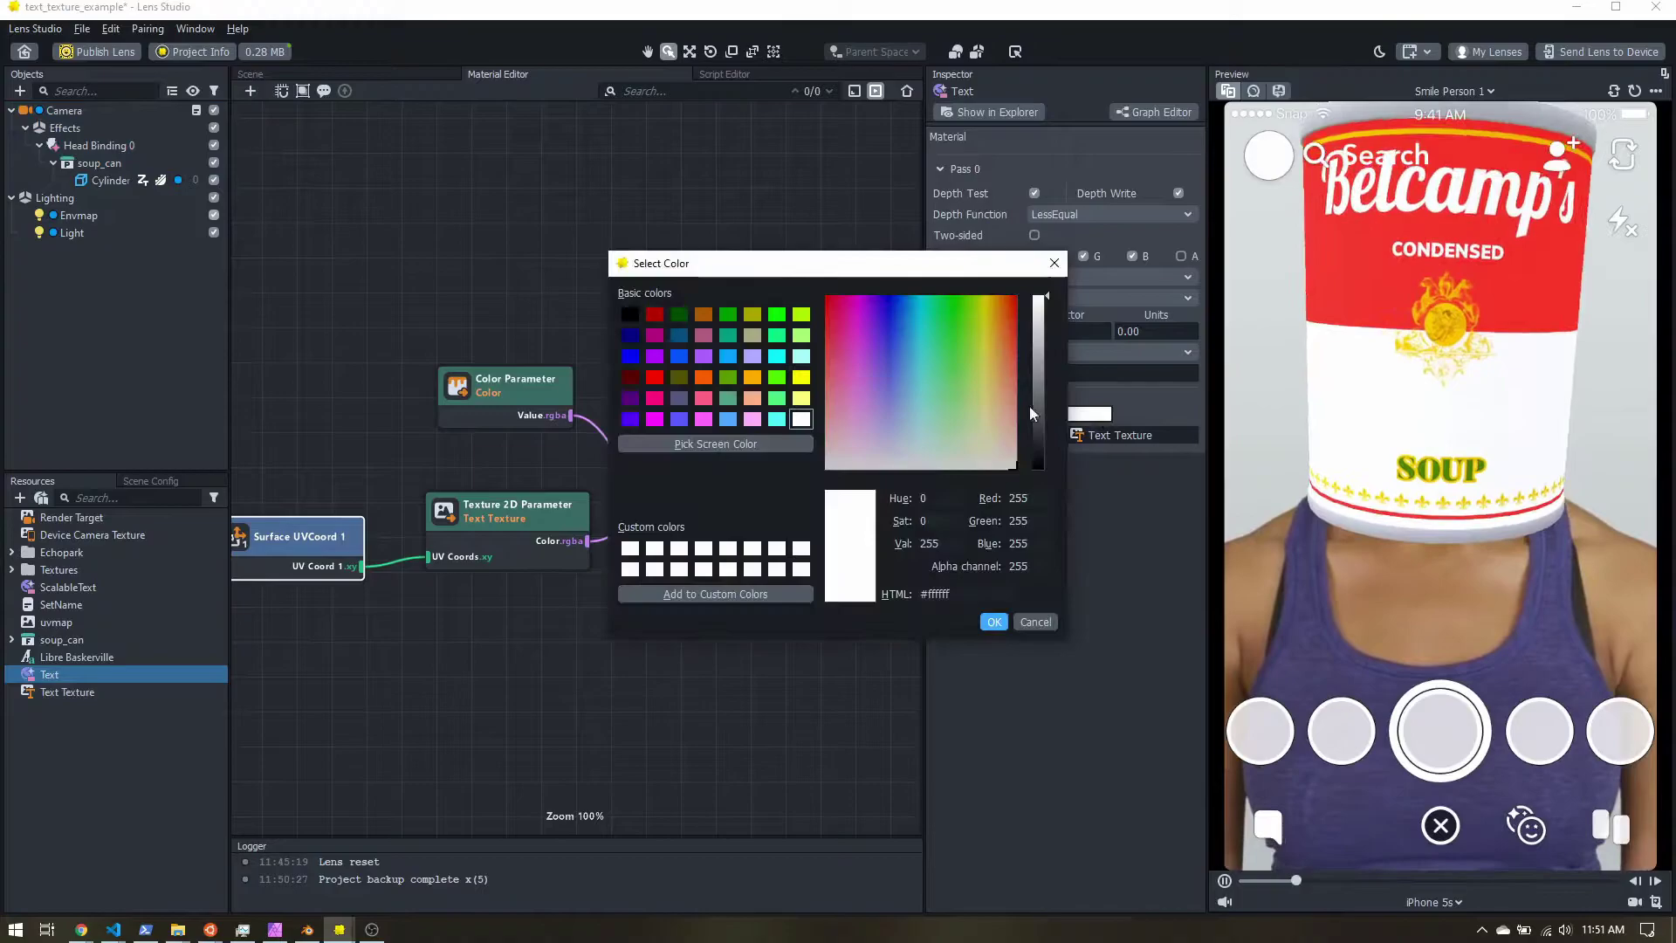
pyautogui.click(973, 363)
pyautogui.moveTo(974, 364); pyautogui.dragTo(1020, 312)
pyautogui.click(1039, 336)
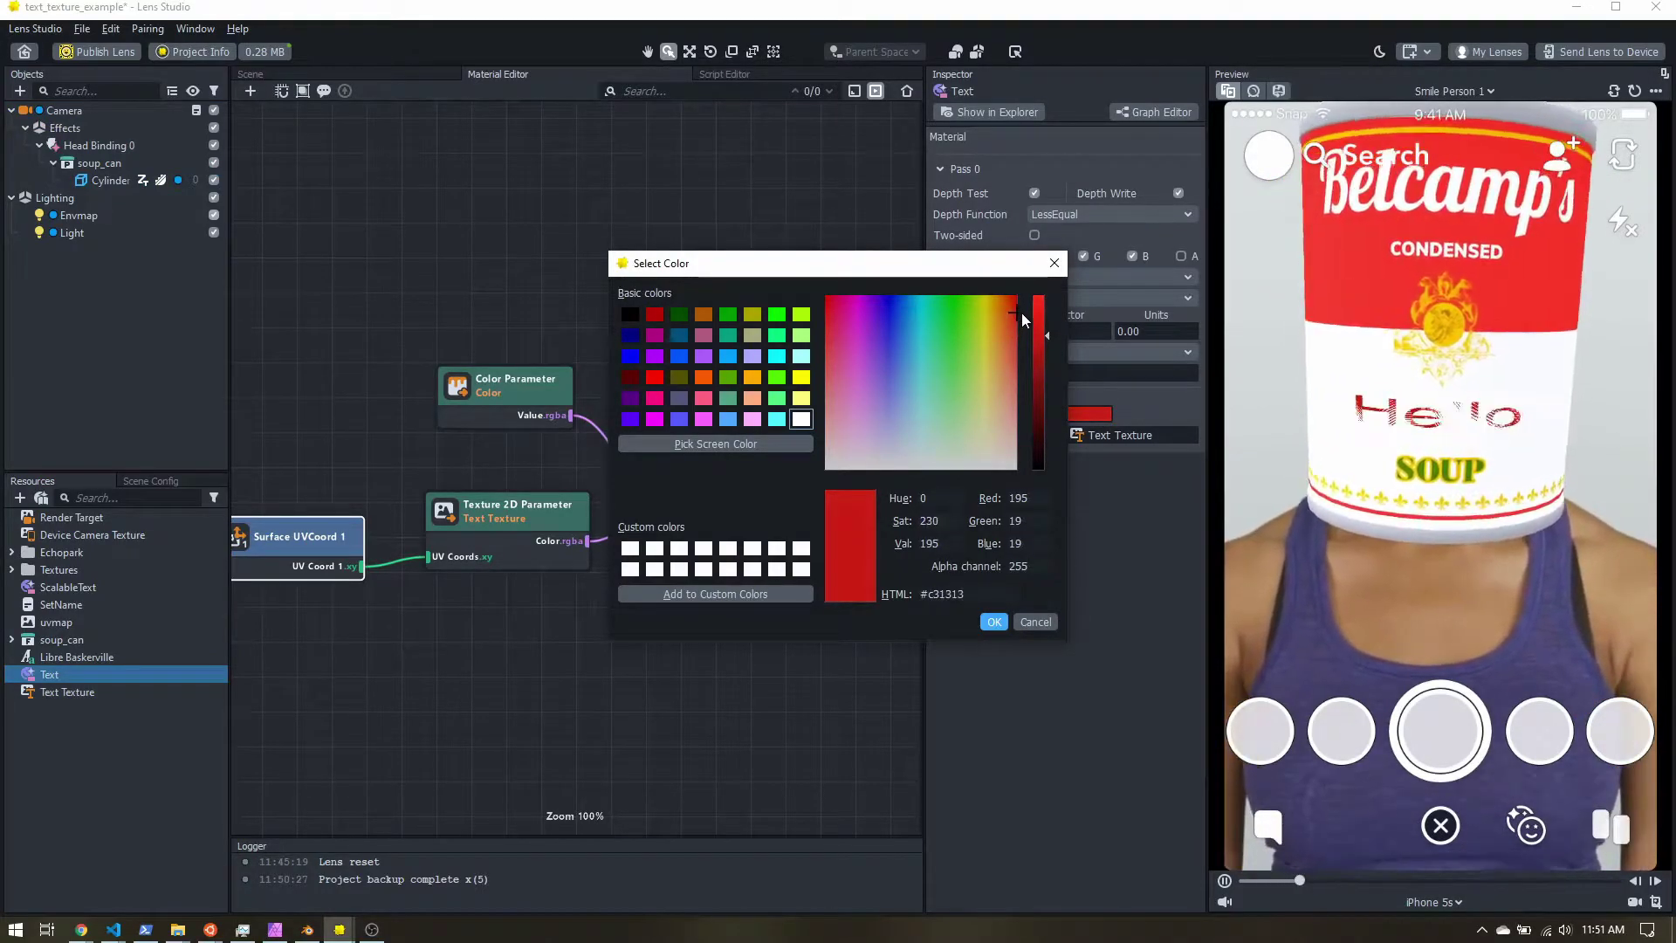
pyautogui.click(993, 622)
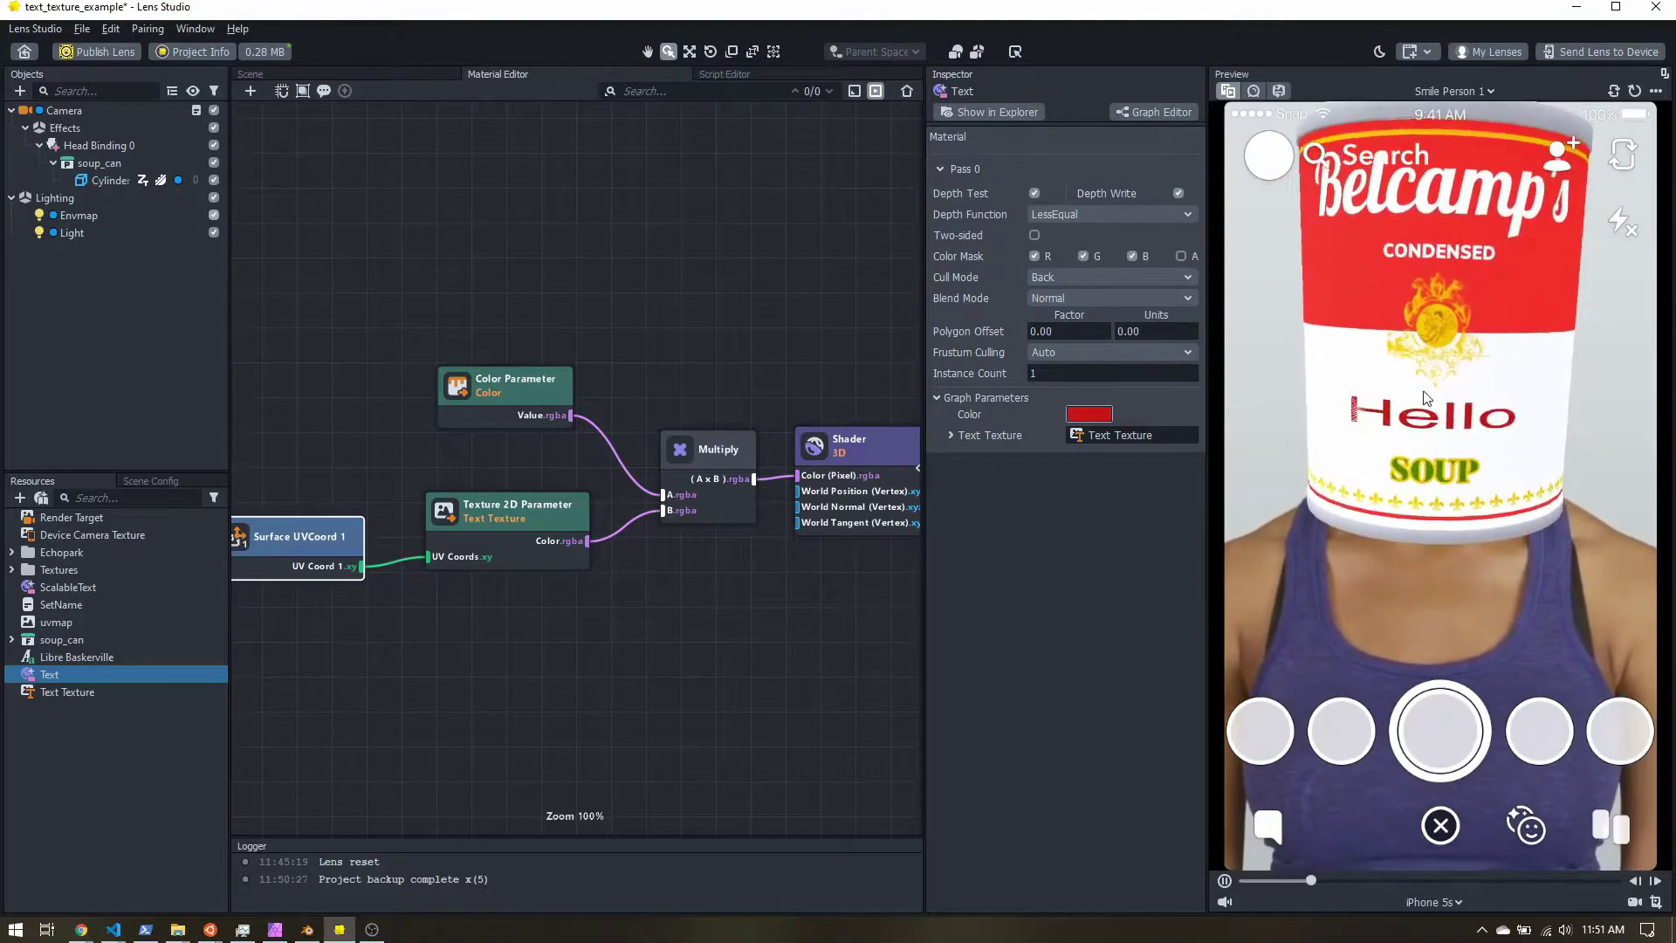
# - Turn off Depth Test on the Text material and change its colour to blue (#011bc3)
pyautogui.click(1034, 193)
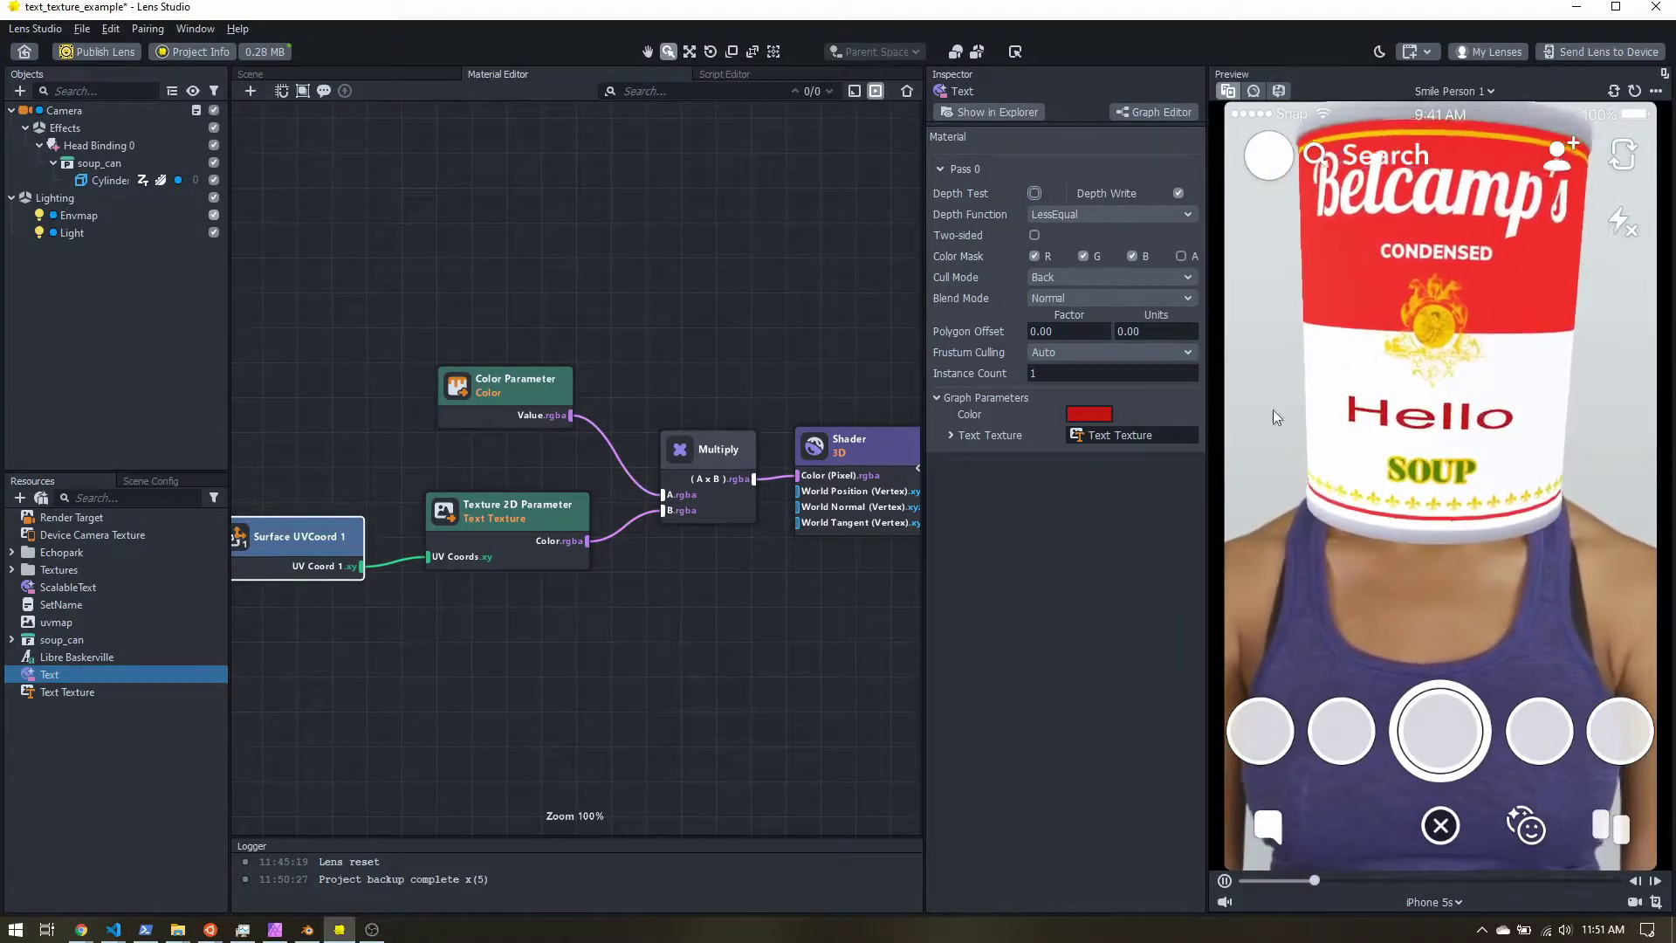
pyautogui.click(1091, 414)
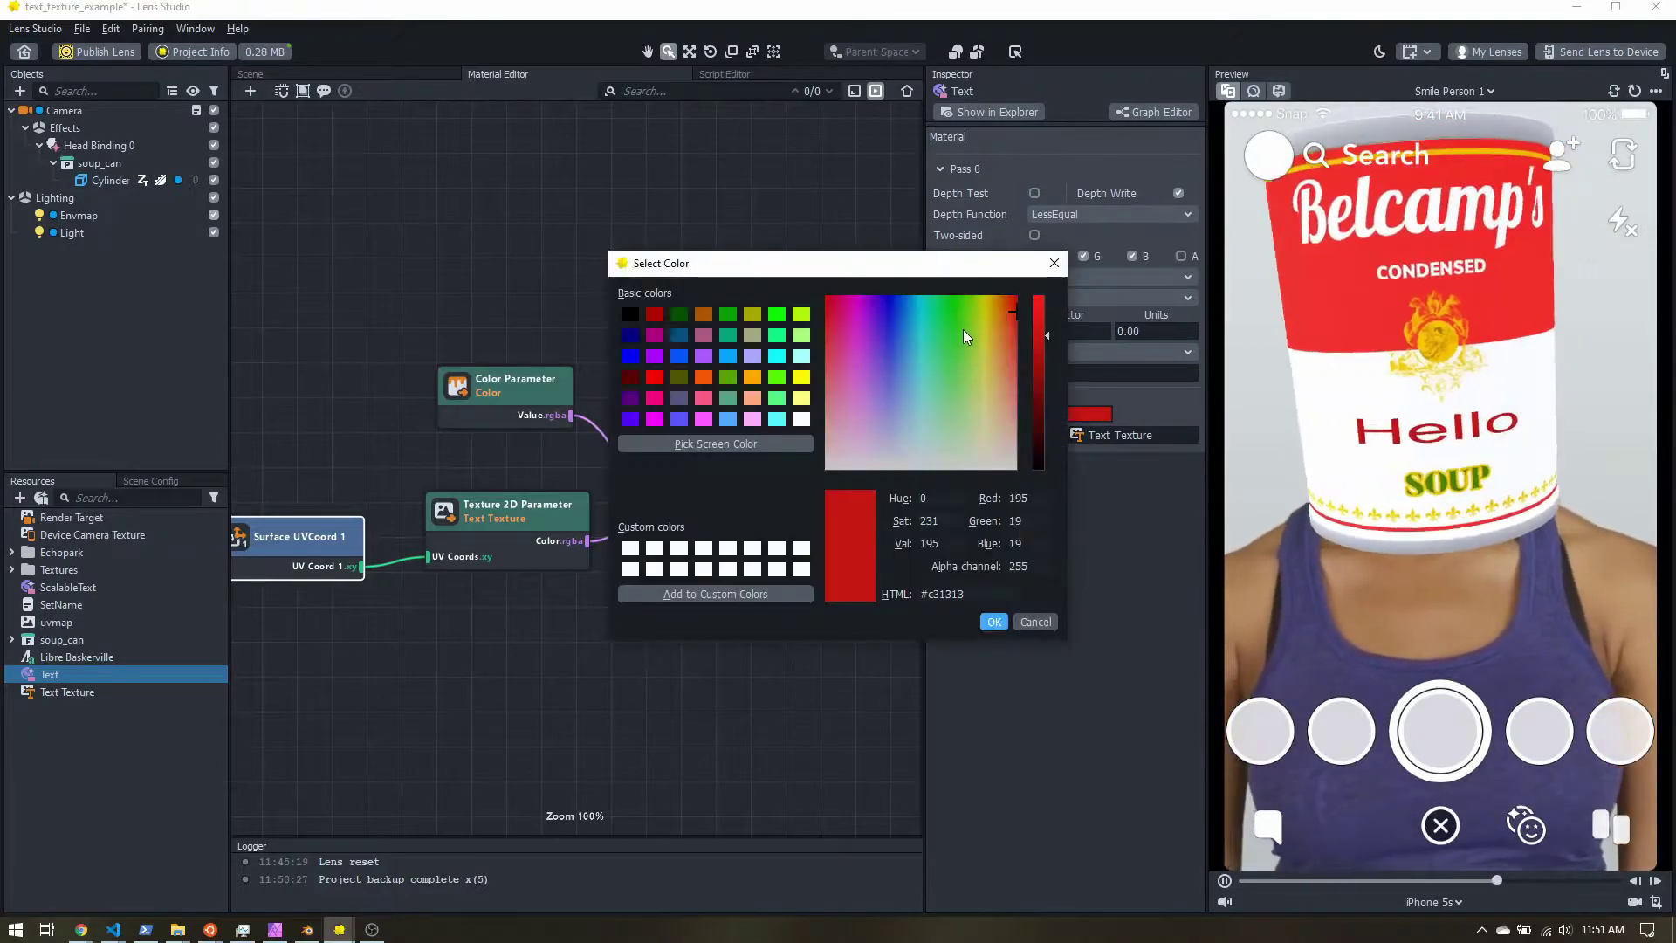
pyautogui.click(890, 306)
pyautogui.moveTo(889, 306)
pyautogui.mouseDown()
pyautogui.moveTo(949, 318)
pyautogui.moveTo(892, 302)
pyautogui.mouseUp()
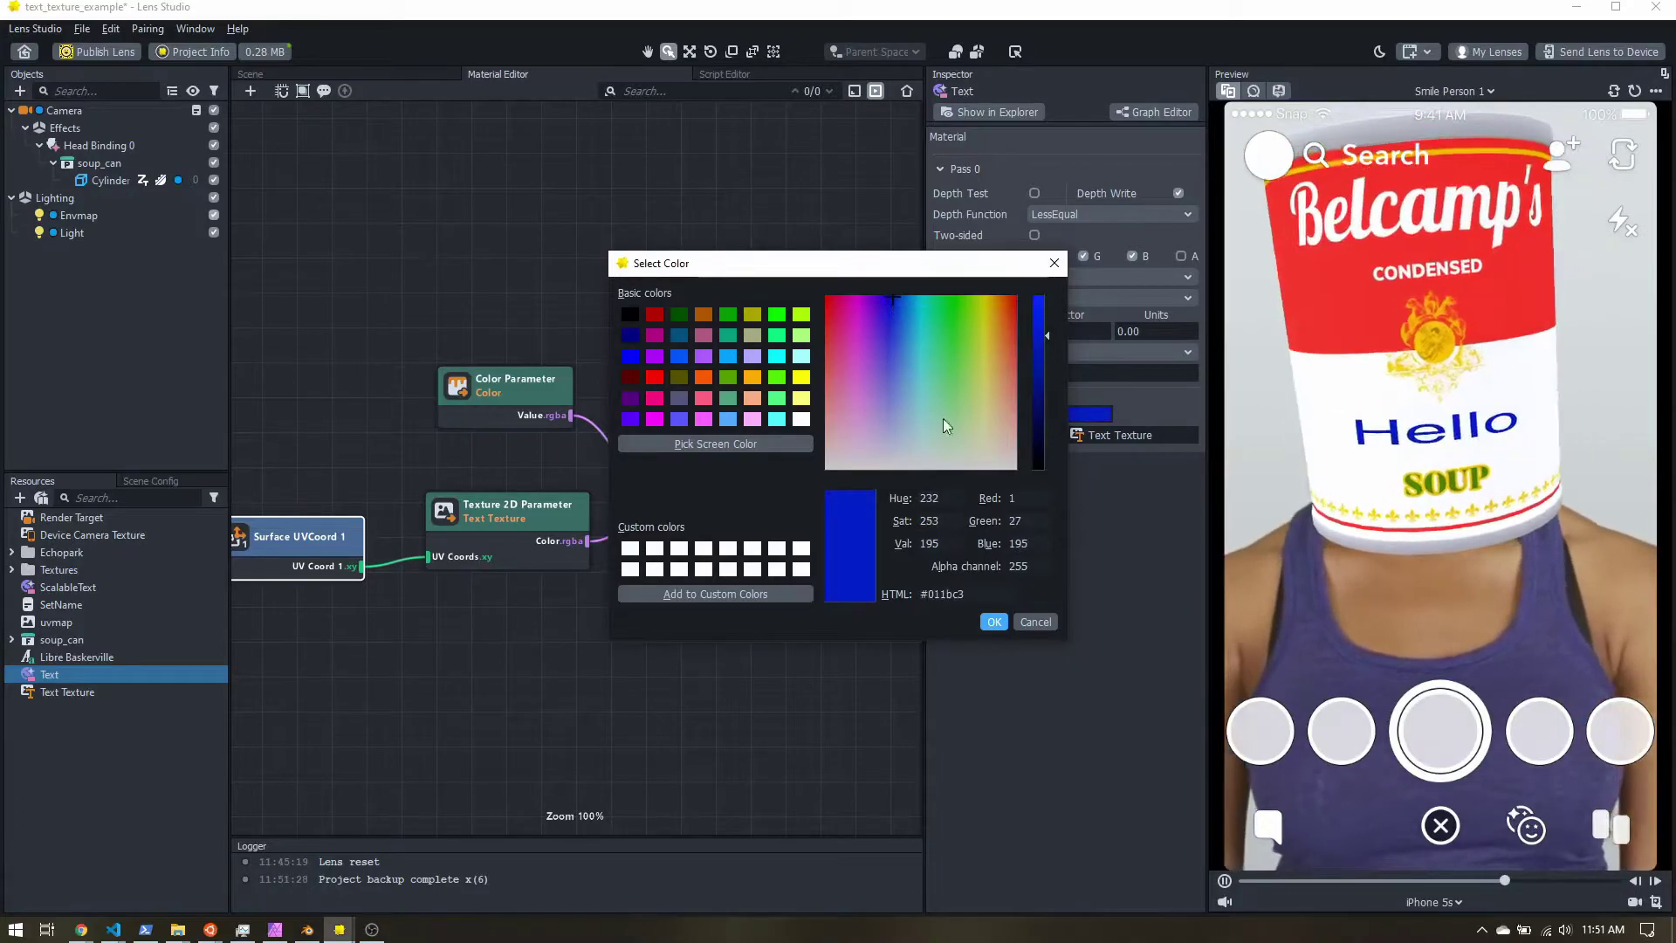
pyautogui.press('Return')
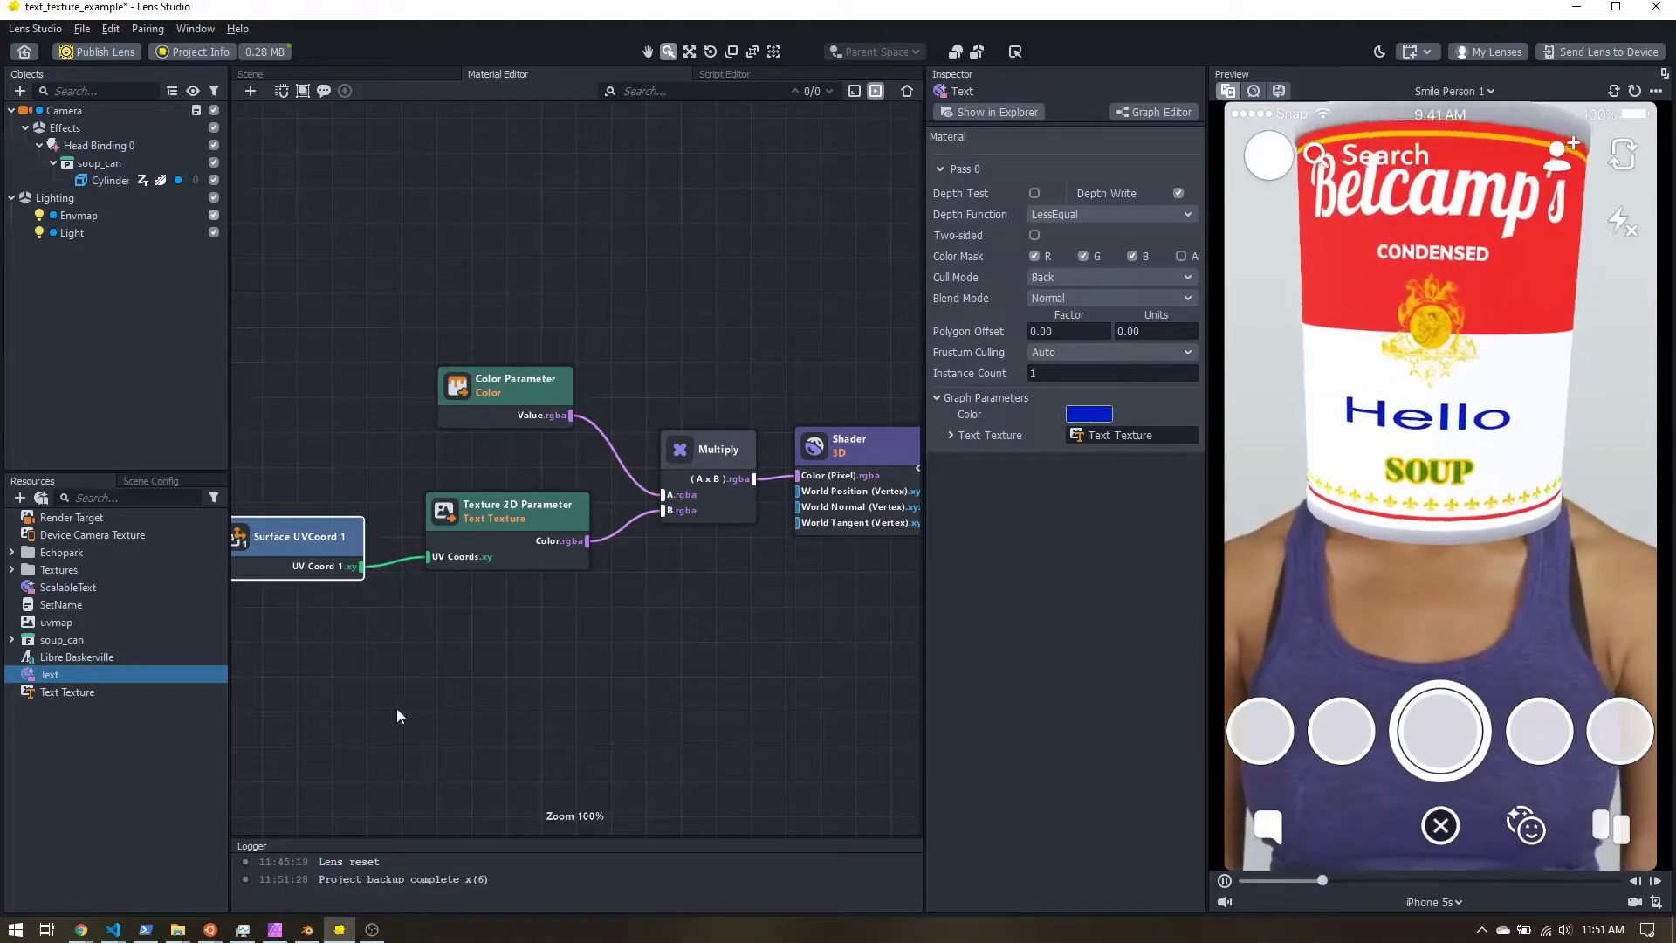
# - Add the DancingScript font and set it as the Text Texture's custom font
pyautogui.click(70, 691)
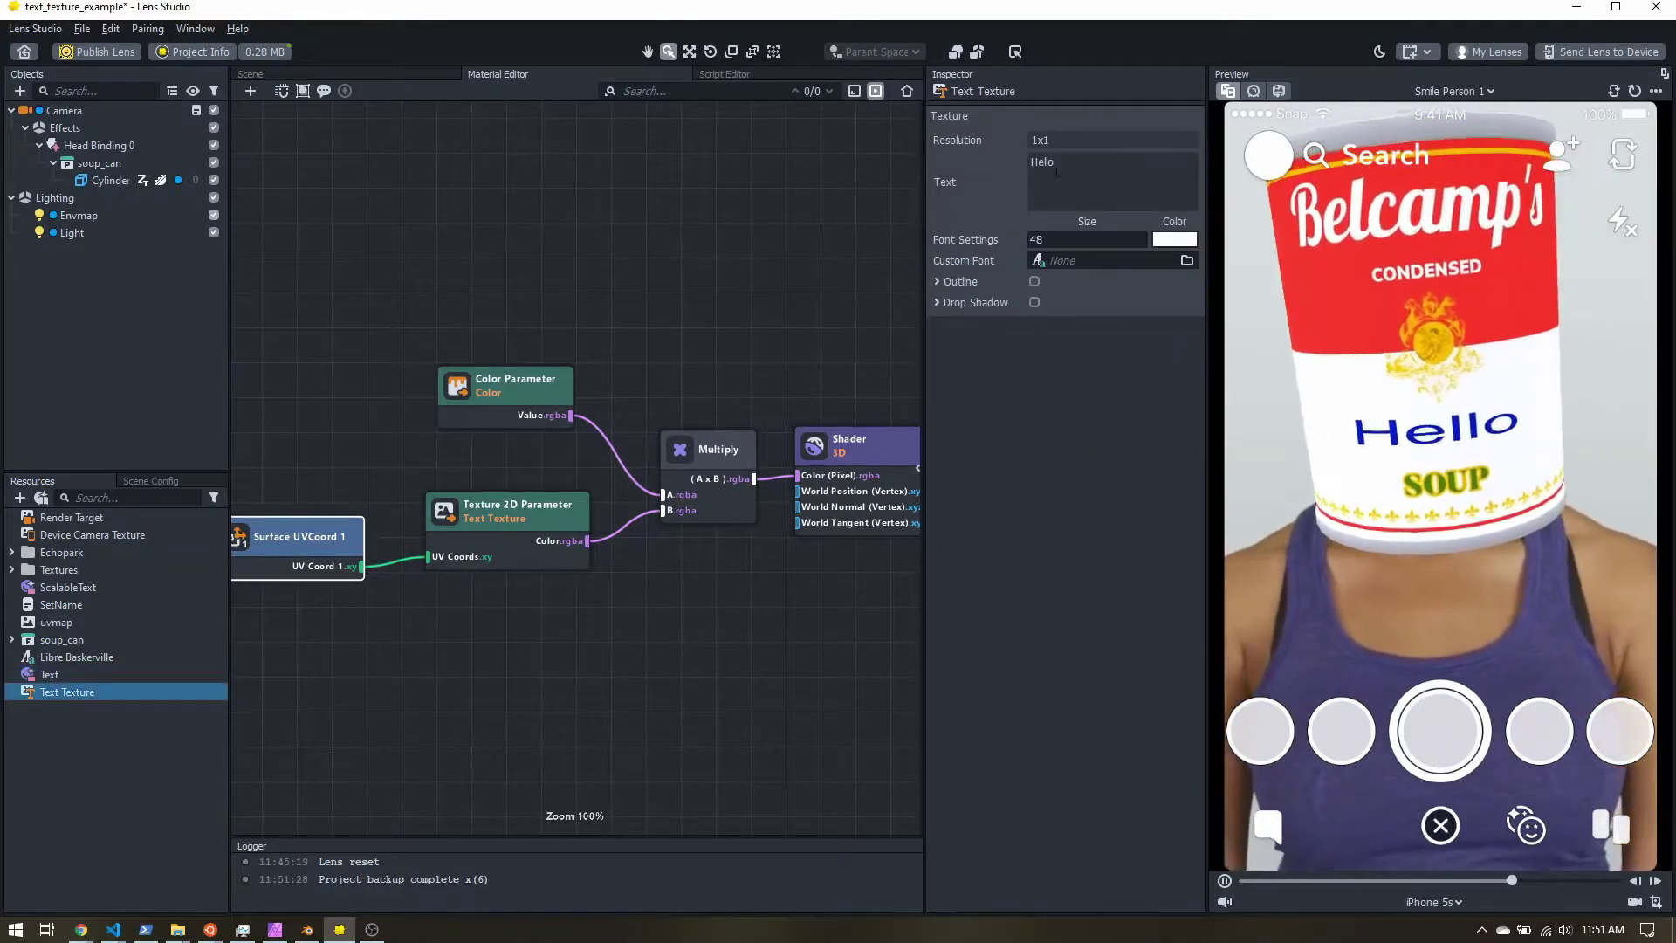
pyautogui.click(1070, 260)
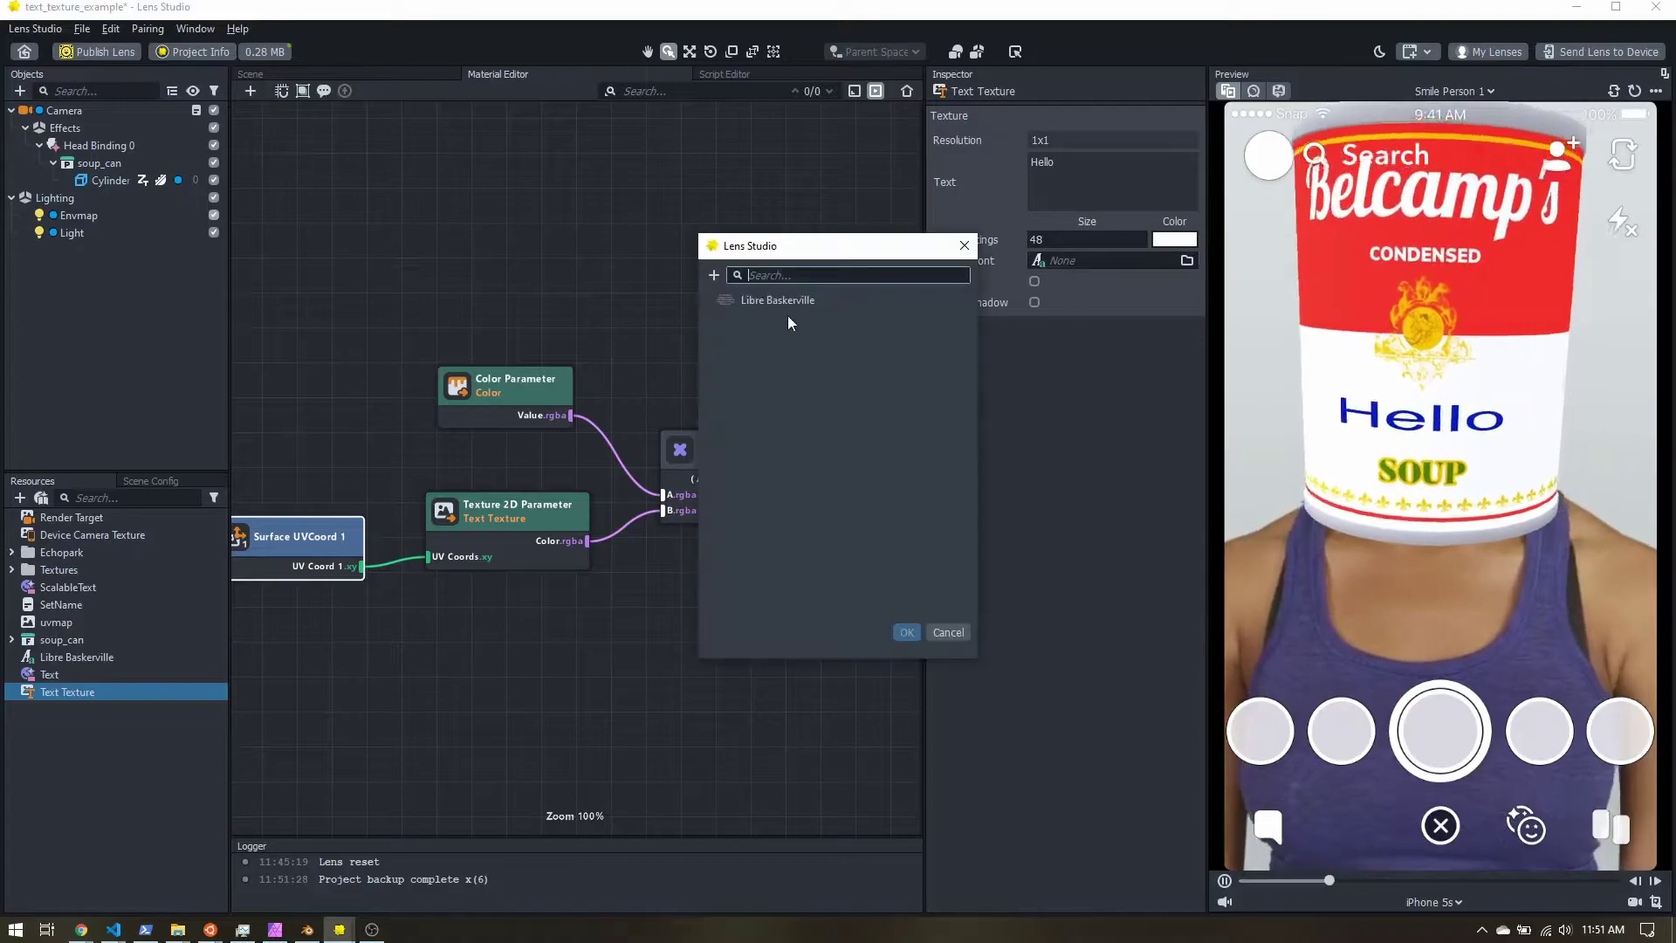
pyautogui.click(714, 276)
pyautogui.moveTo(804, 332)
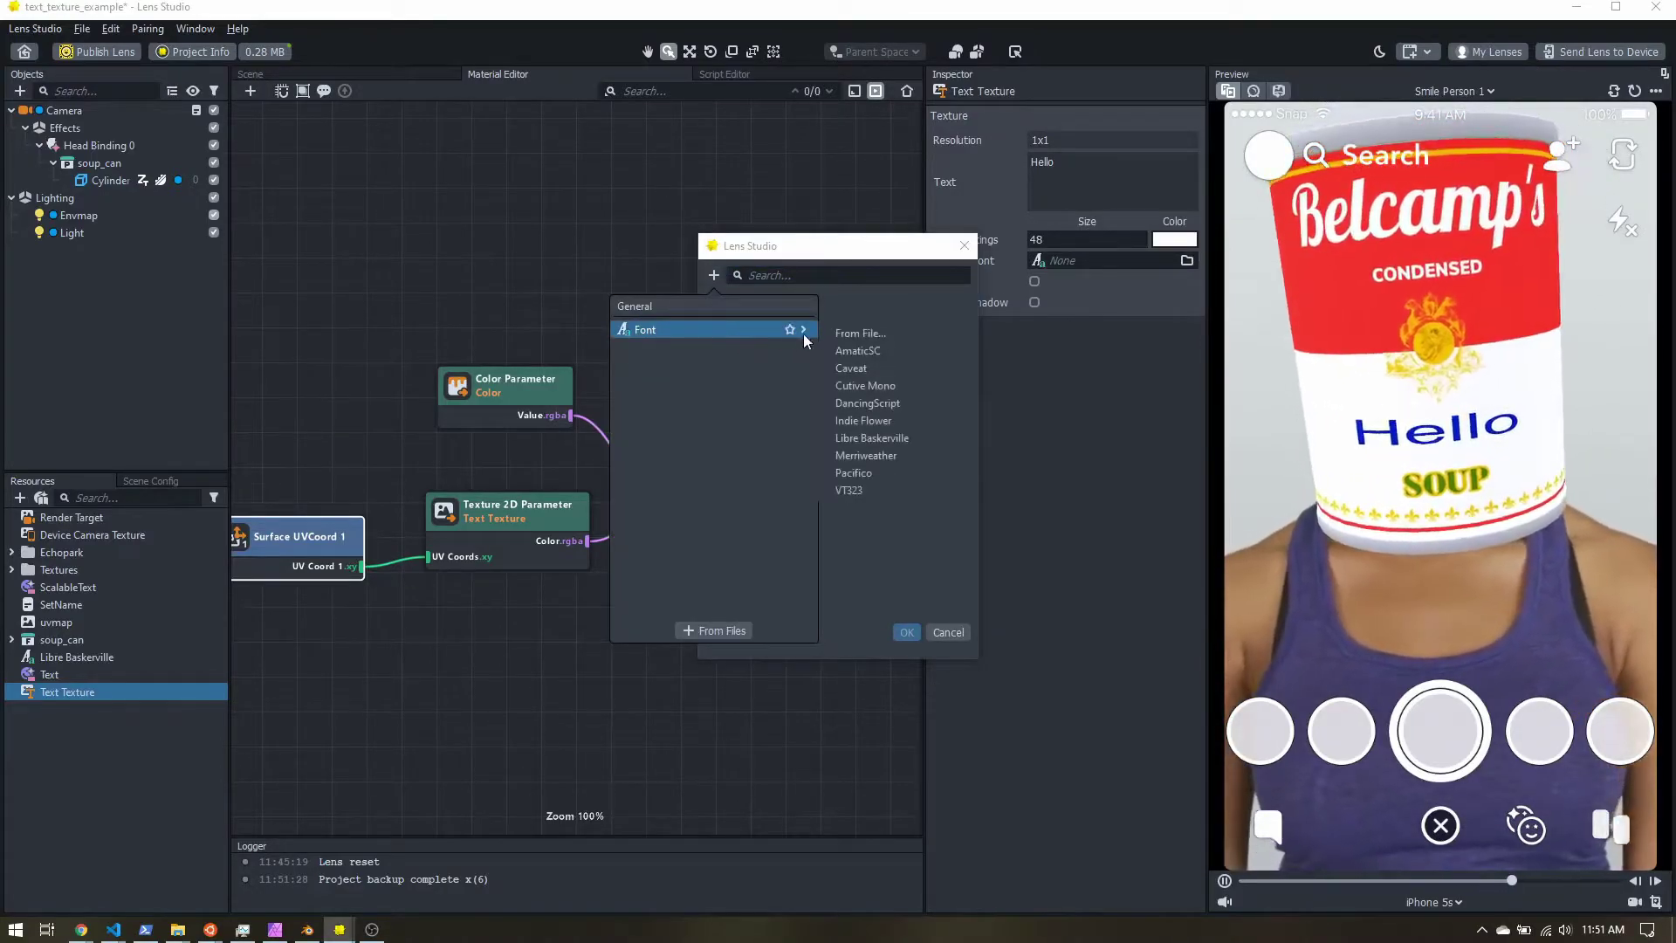
pyautogui.click(896, 402)
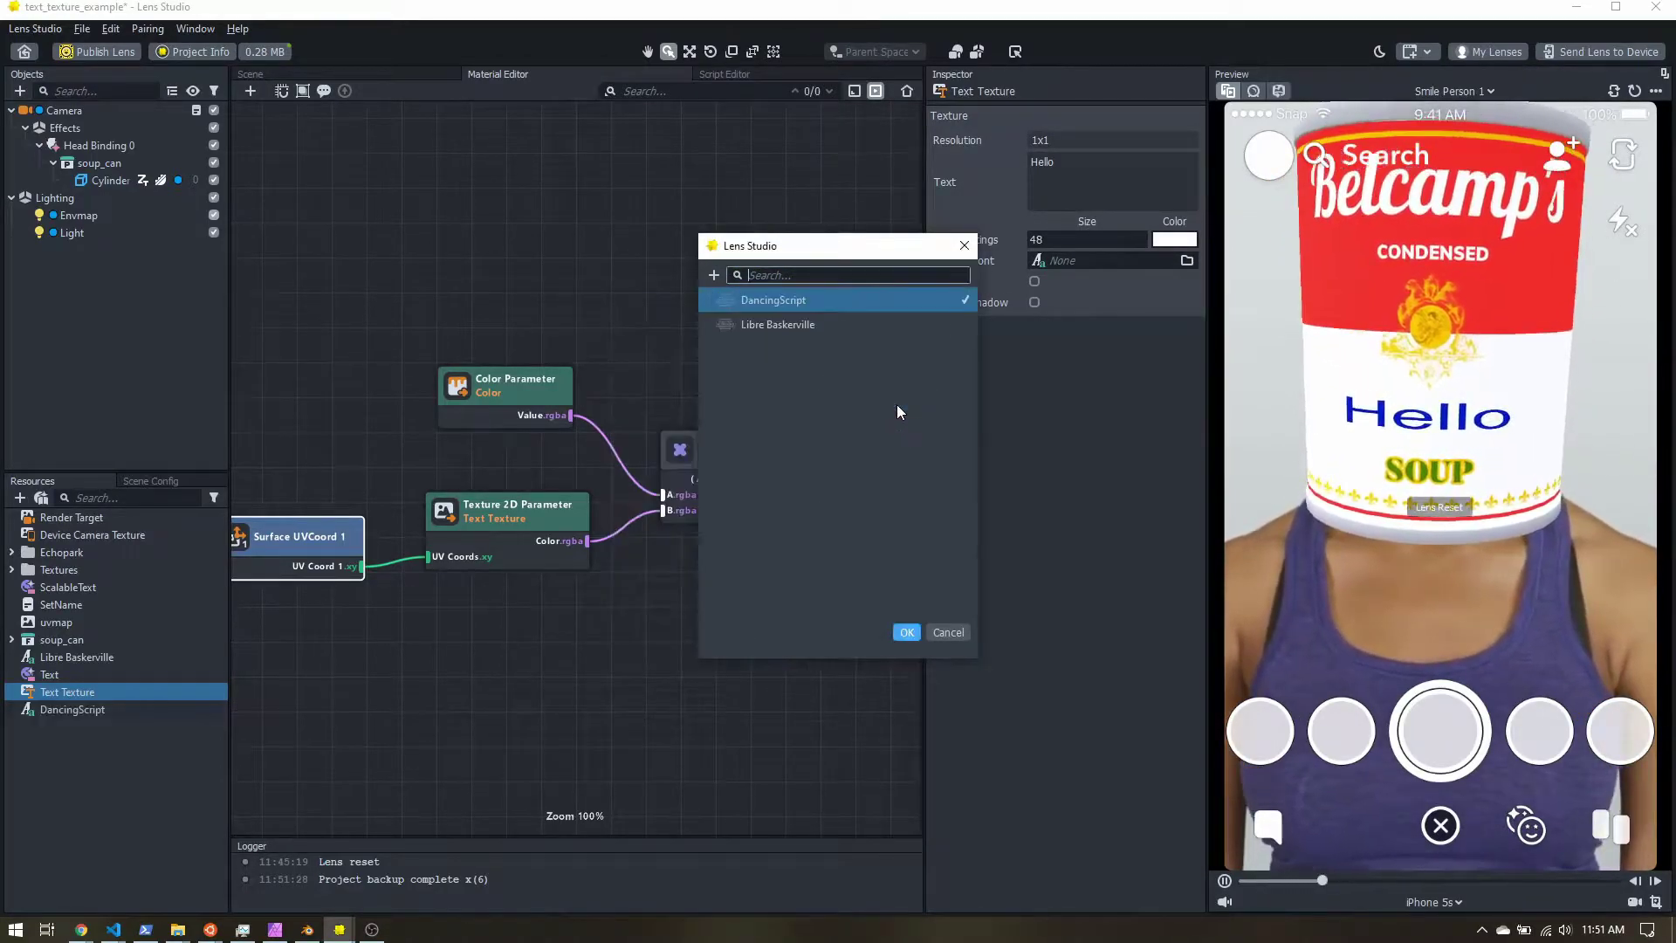
pyautogui.click(906, 634)
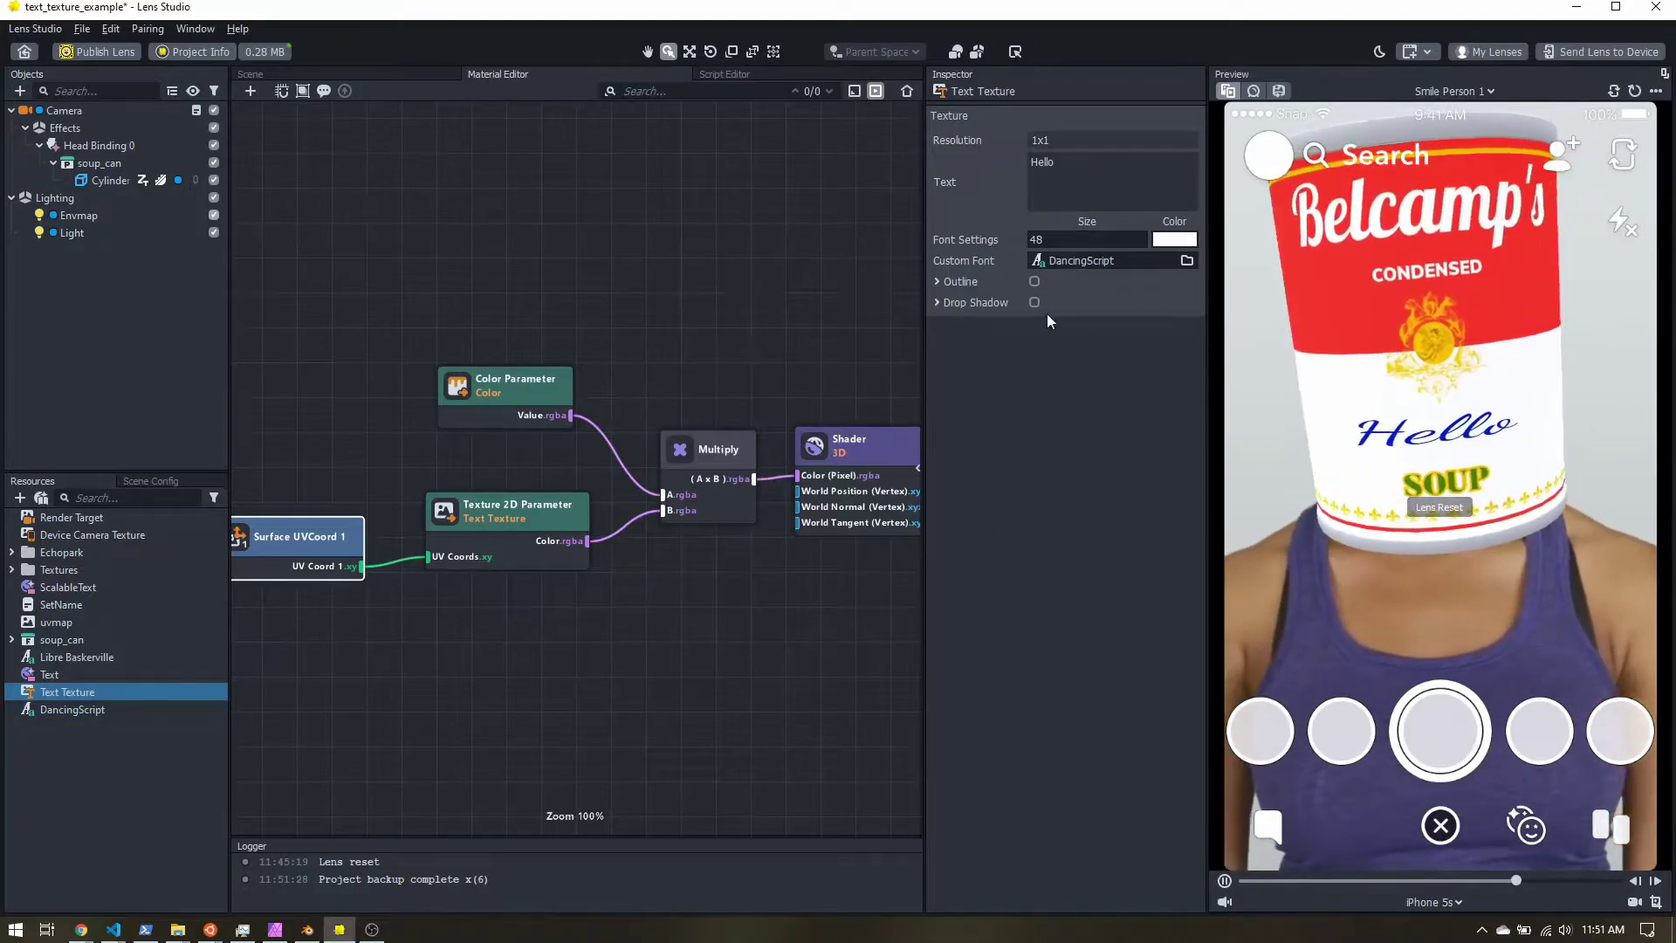
# - Try an outline (thickness 0.32) and drop shadow on the text, then turn both off
pyautogui.click(1034, 281)
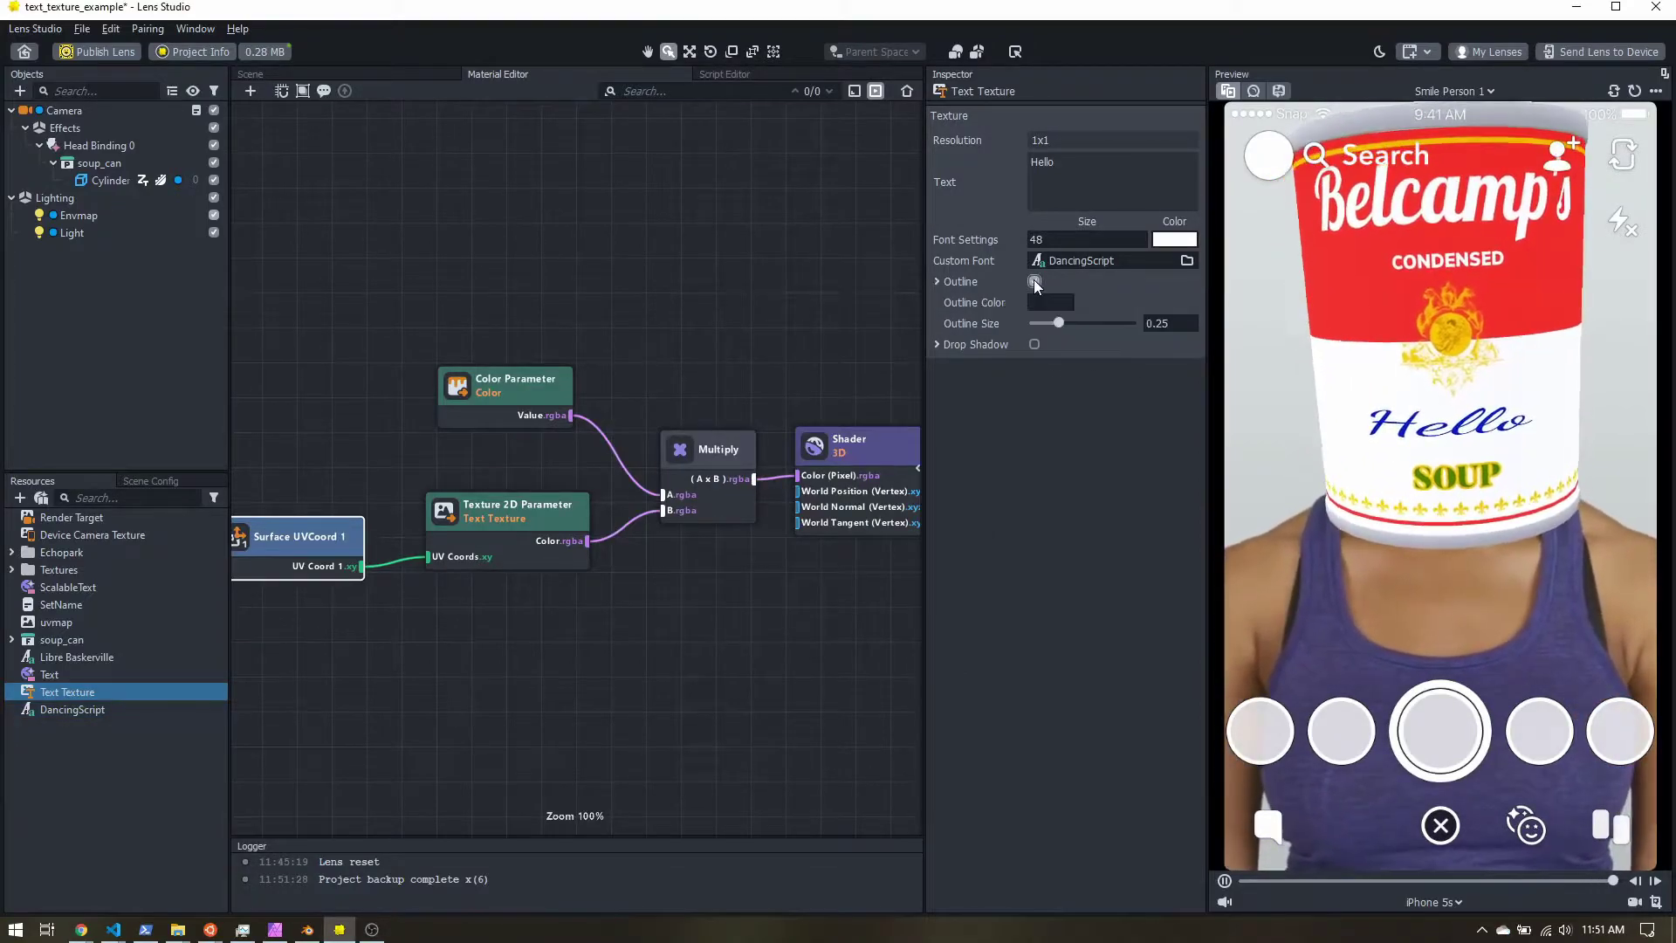
pyautogui.click(1034, 344)
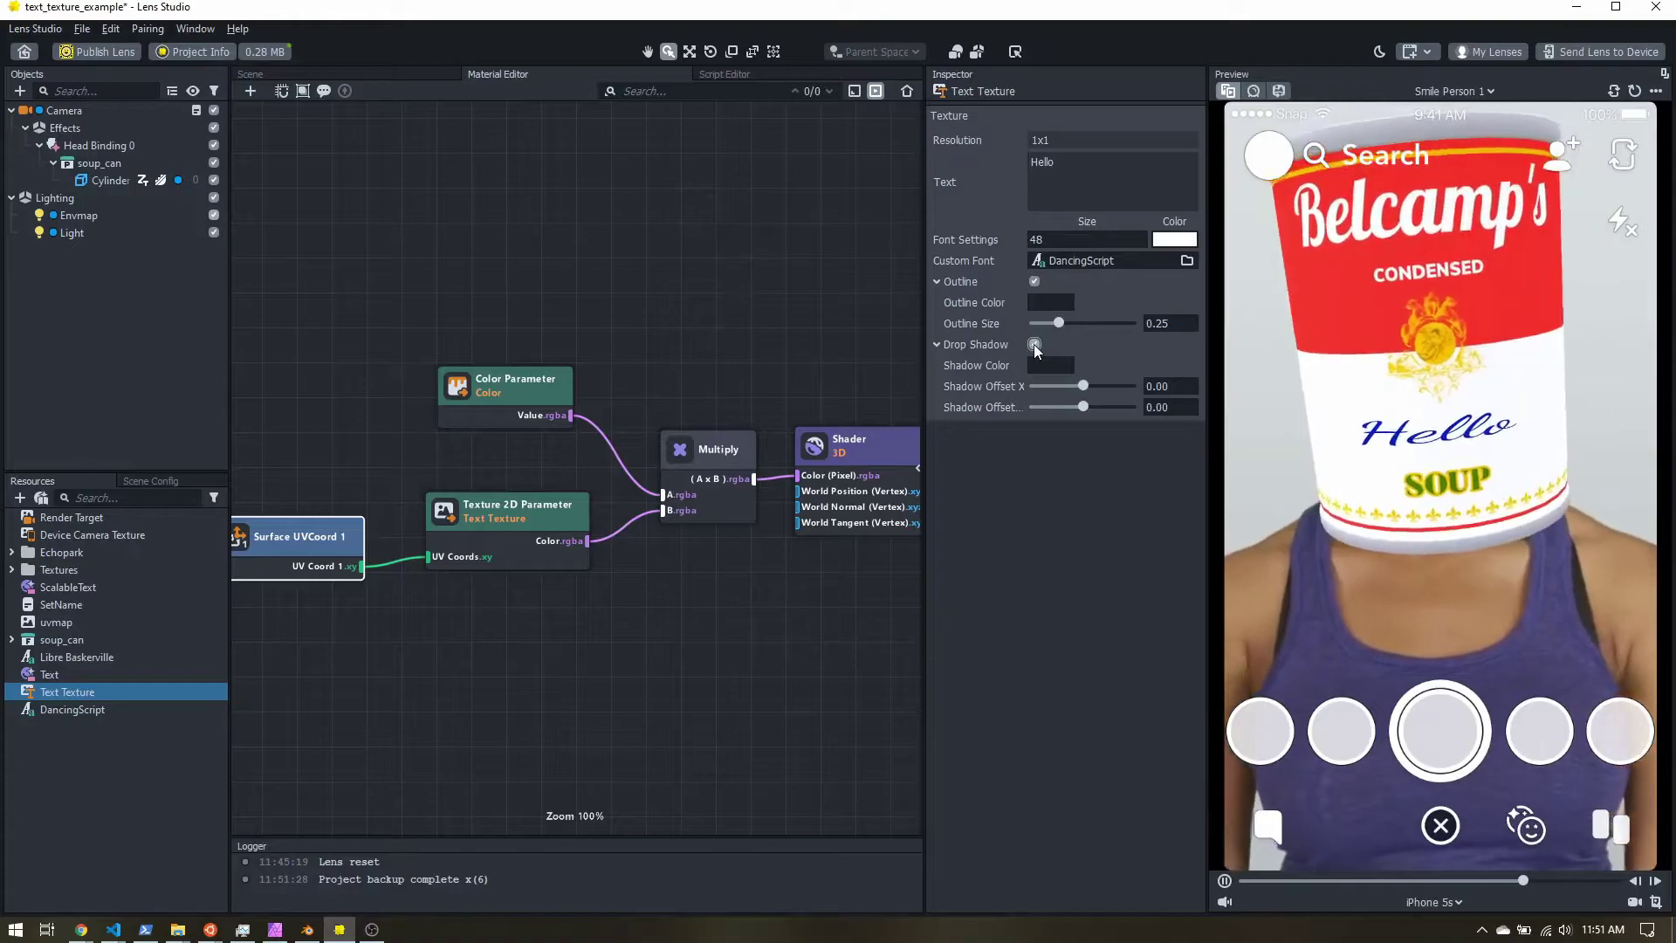
pyautogui.moveTo(1059, 323); pyautogui.dragTo(1066, 323)
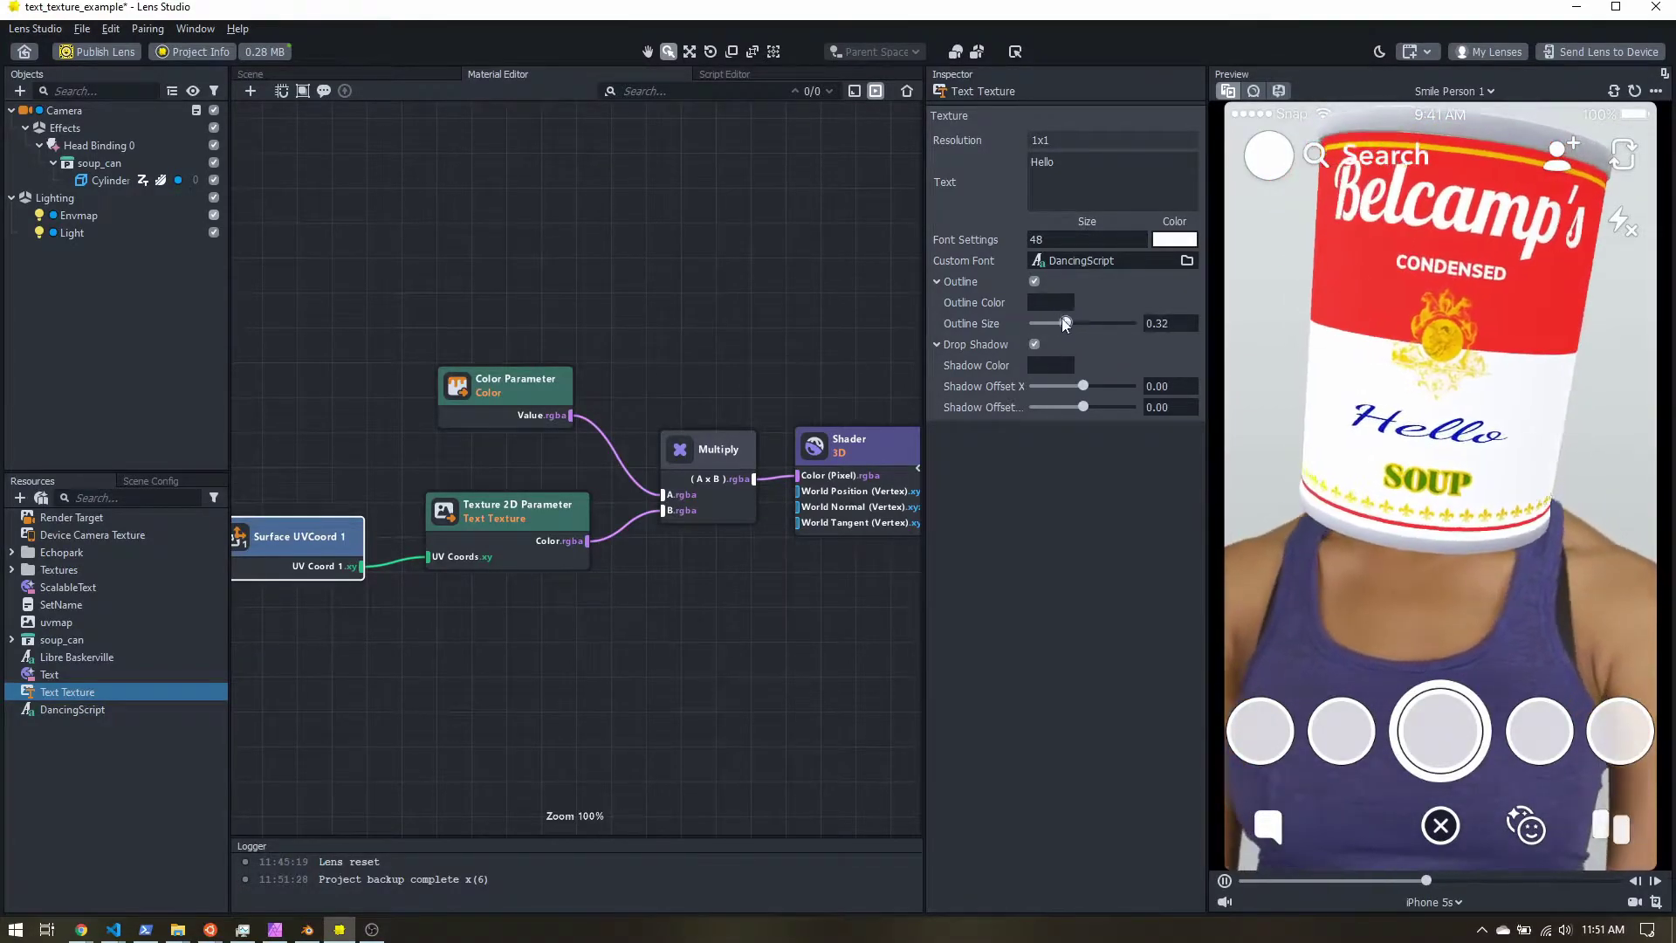
pyautogui.click(1034, 281)
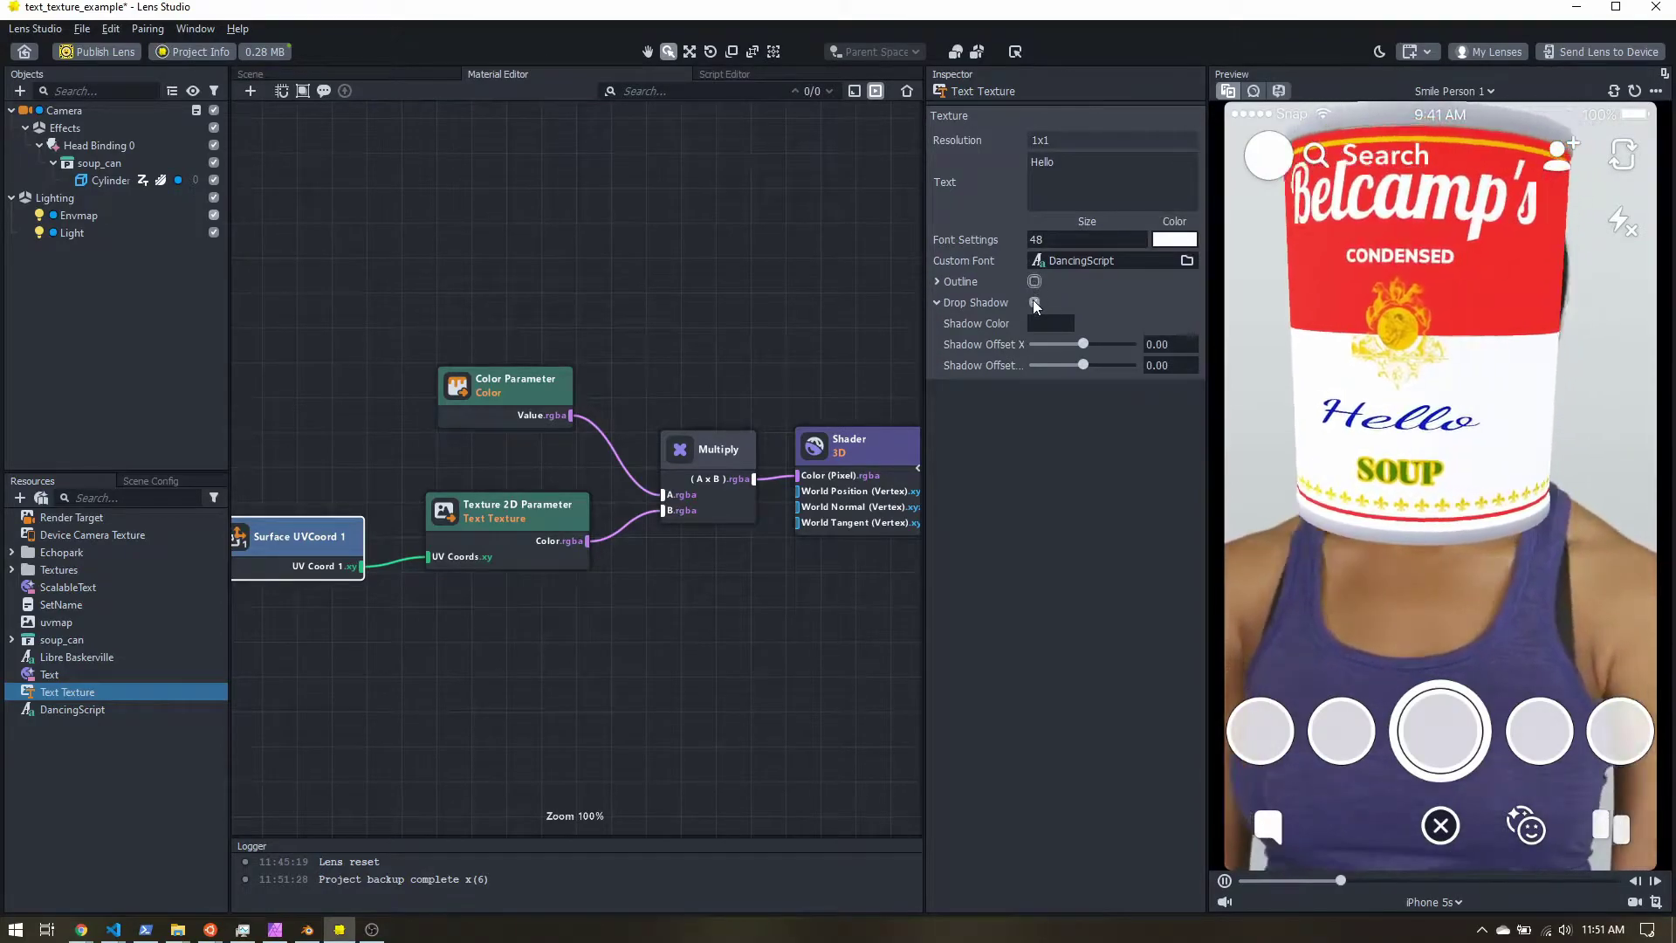
pyautogui.click(1034, 302)
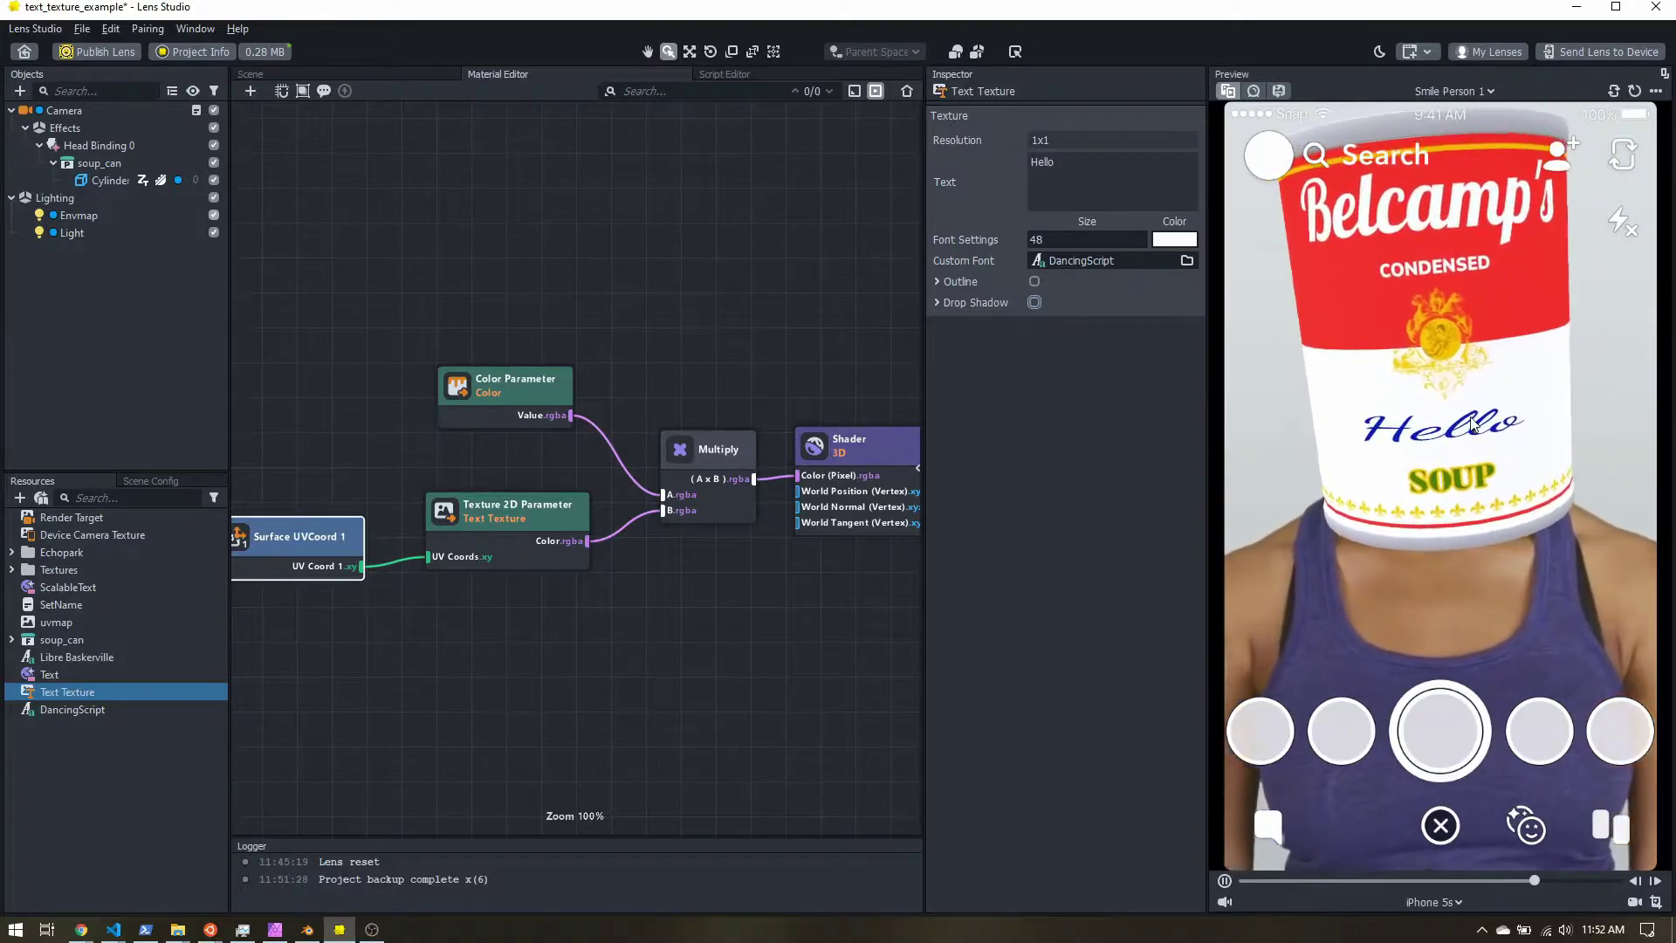
# - Replace the label text 'Hello' with 'Hi', then with 'Longer text goes here'
pyautogui.doubleClick(1074, 168)
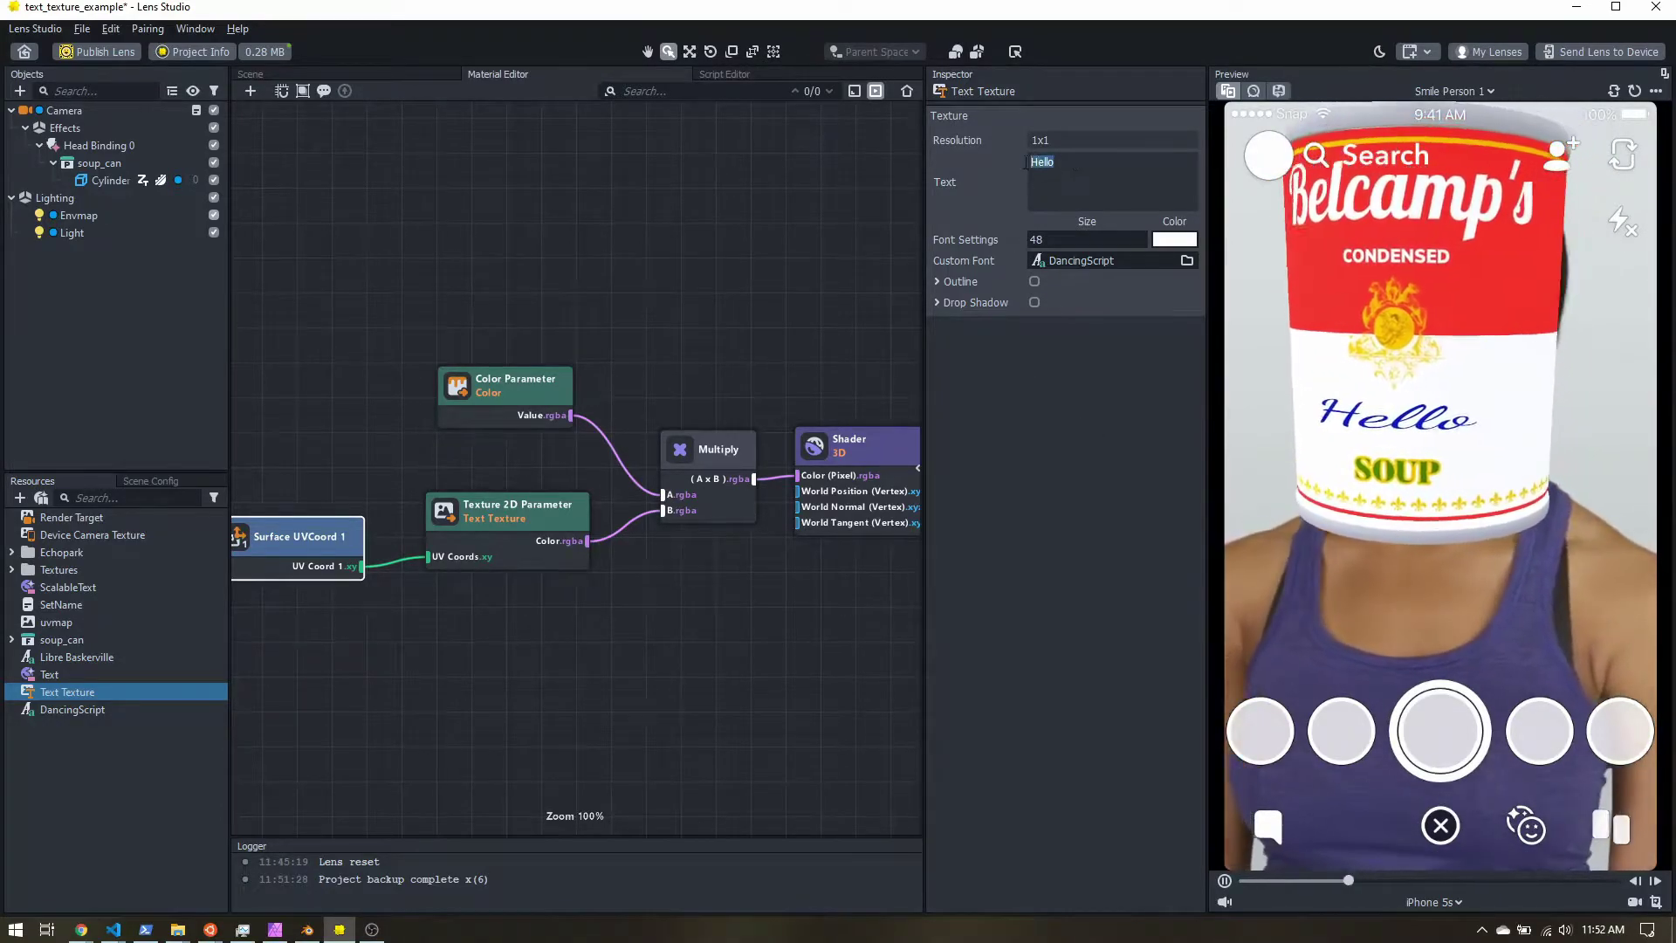
pyautogui.write('Hi')
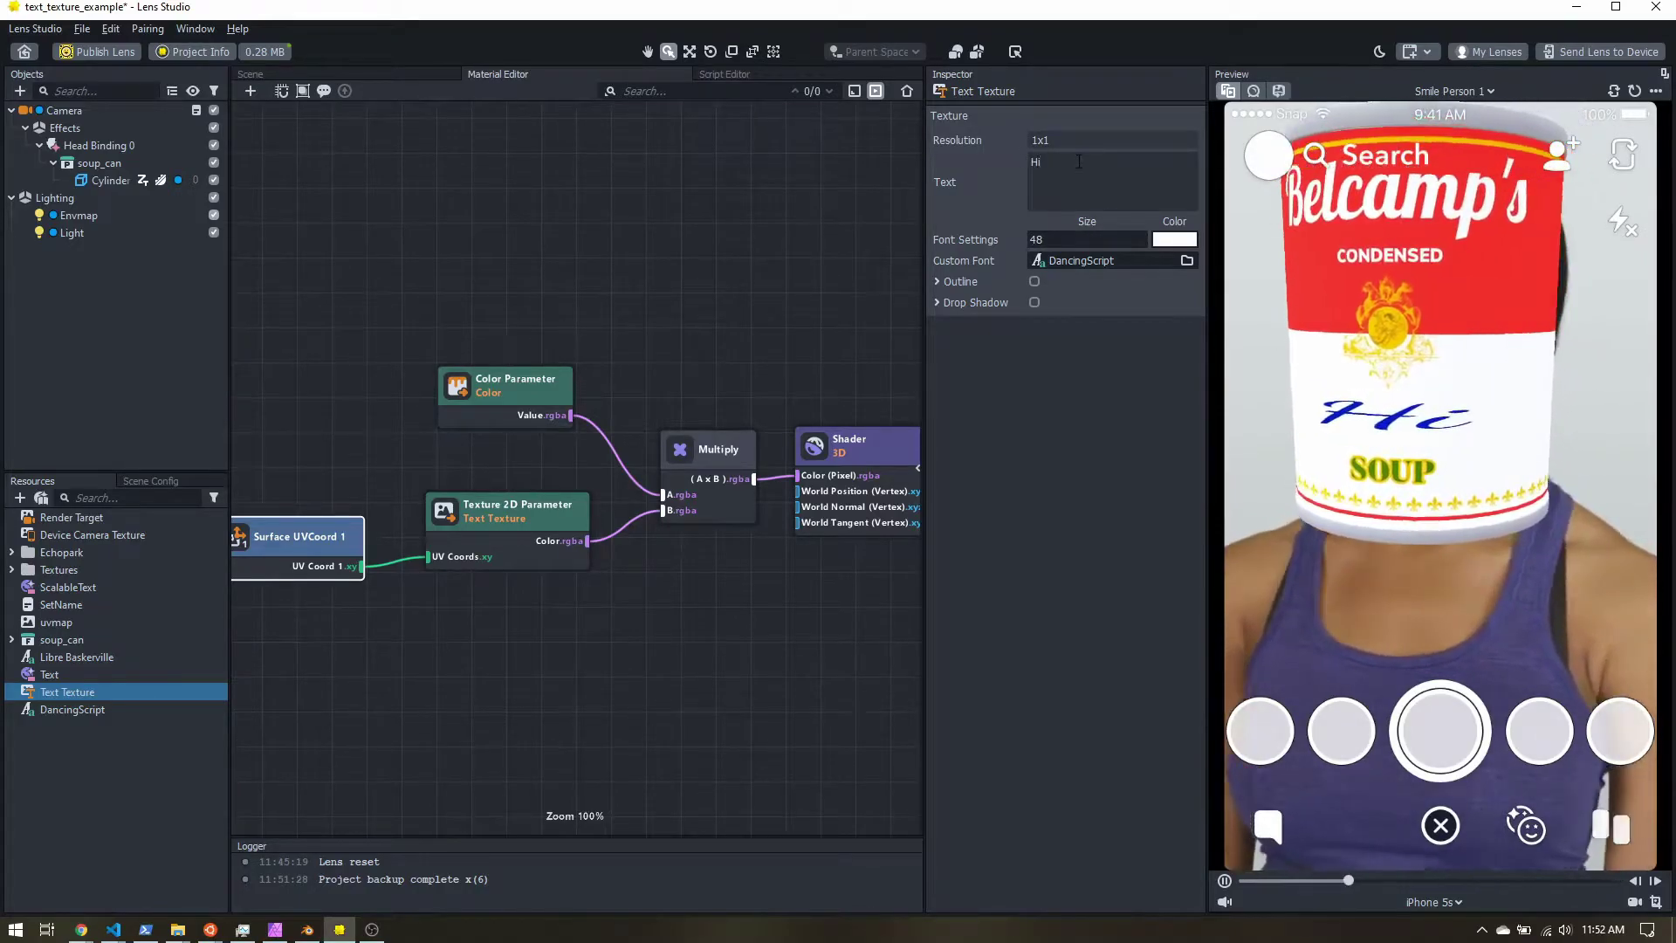
pyautogui.hotkey('ctrl', 'a')
pyautogui.write('Lo')
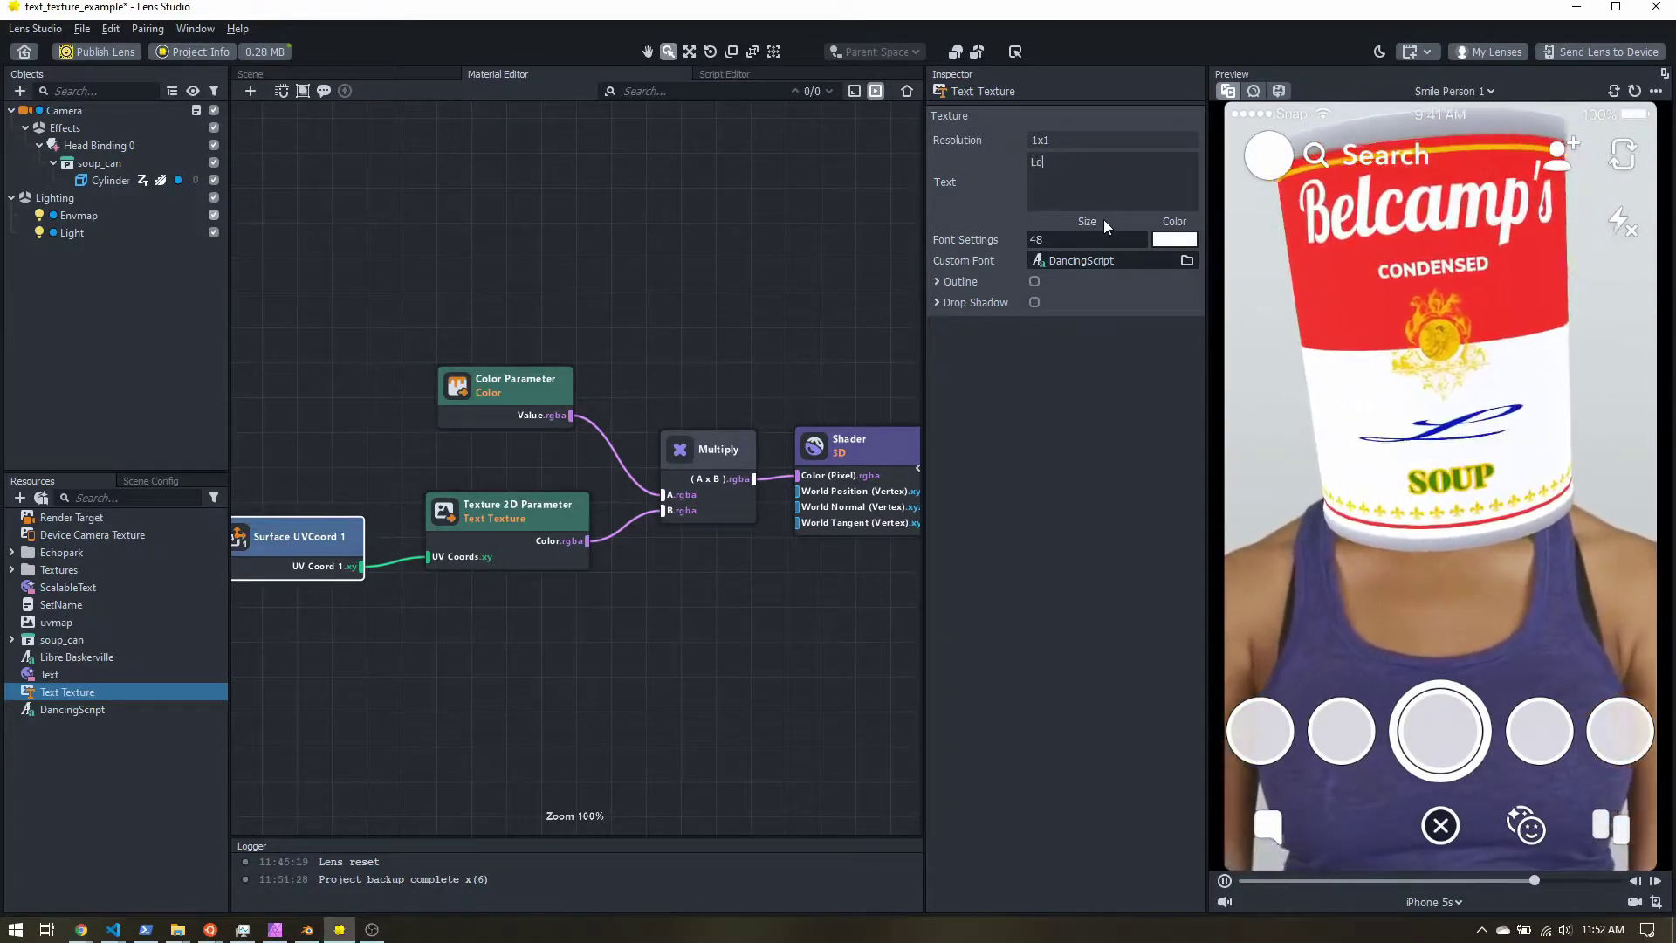
pyautogui.write('nger text')
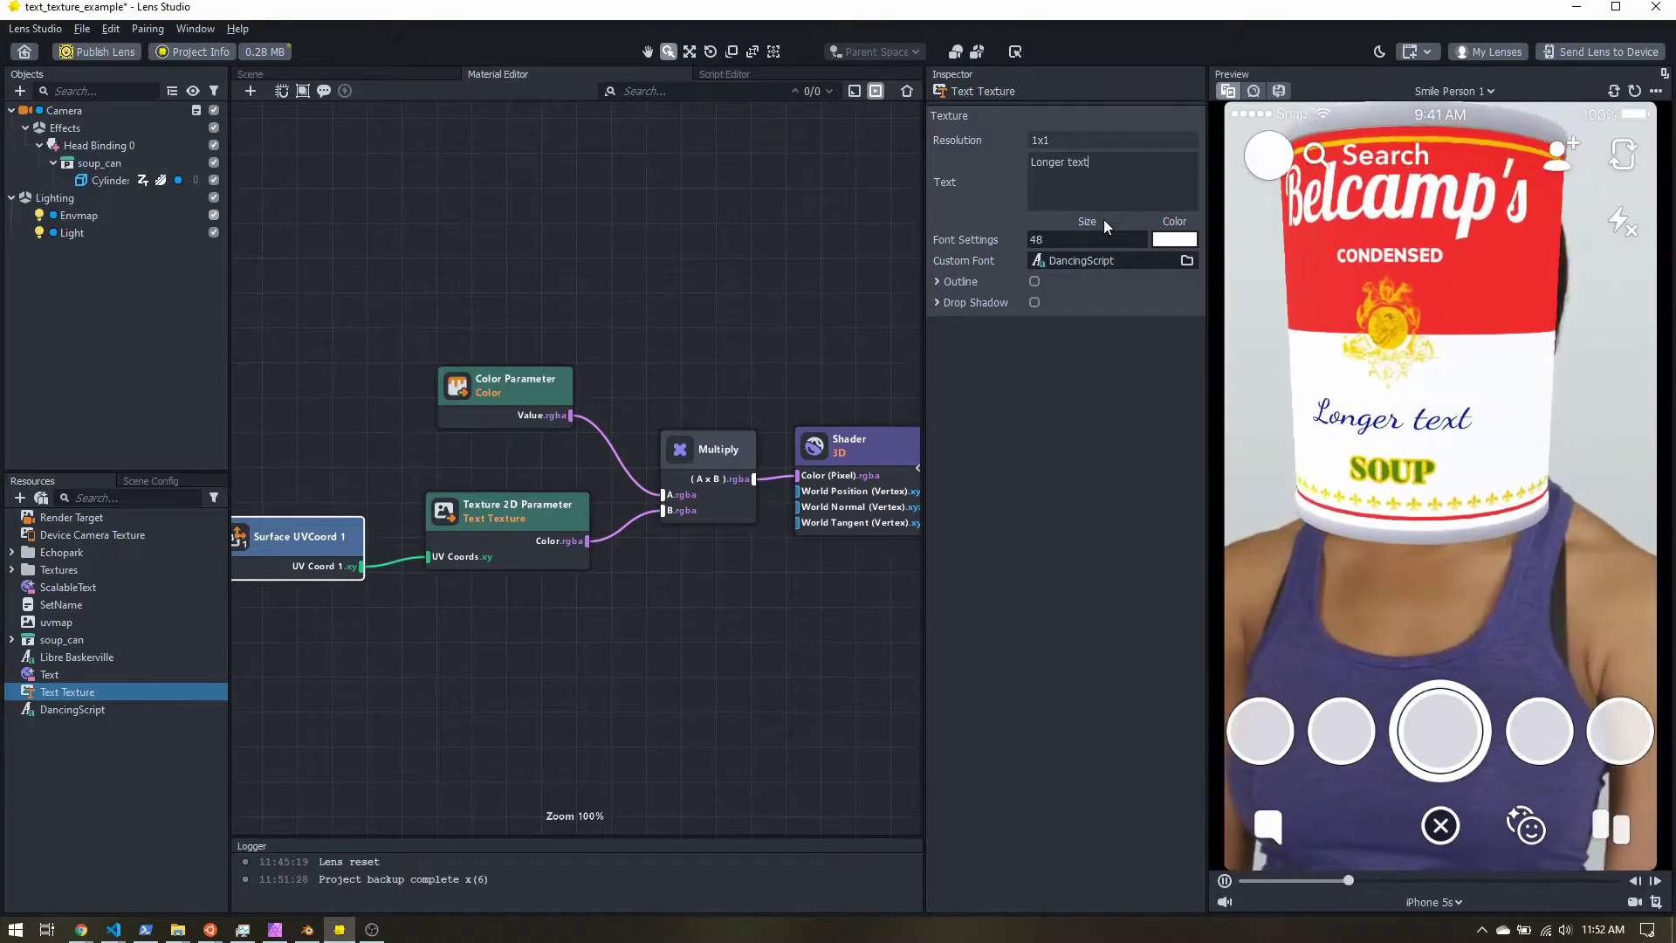
pyautogui.write(' goes here')
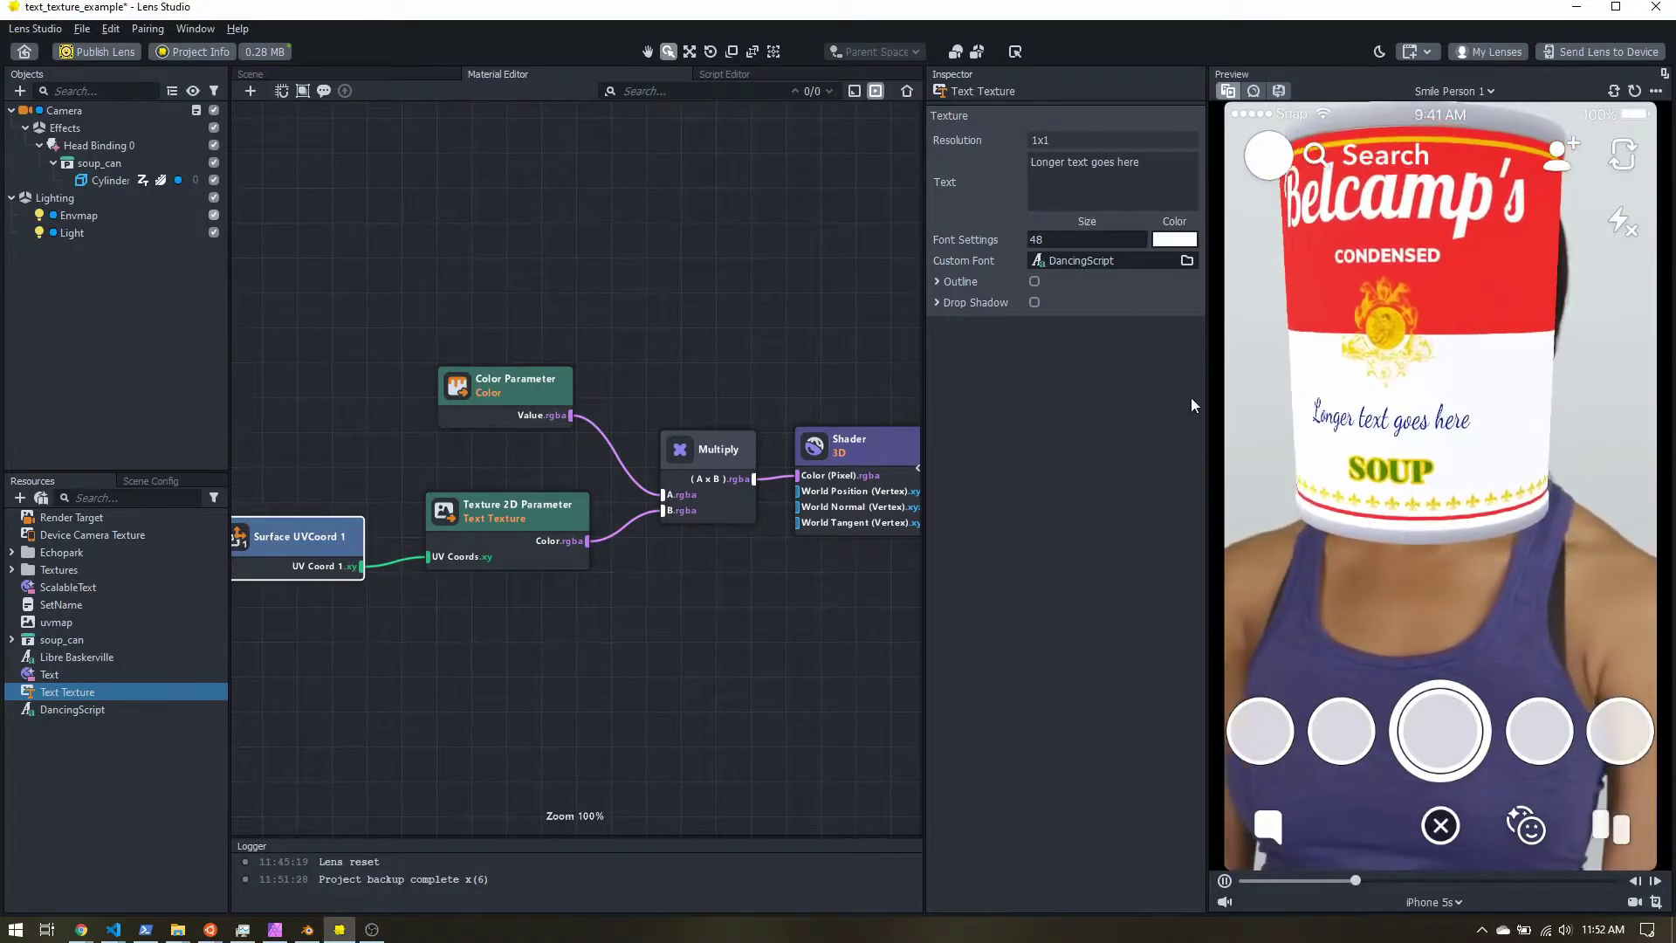
# - Assign ScalableText as the Cylinder's Material 2 and set its texture to Text Texture
pyautogui.click(71, 590)
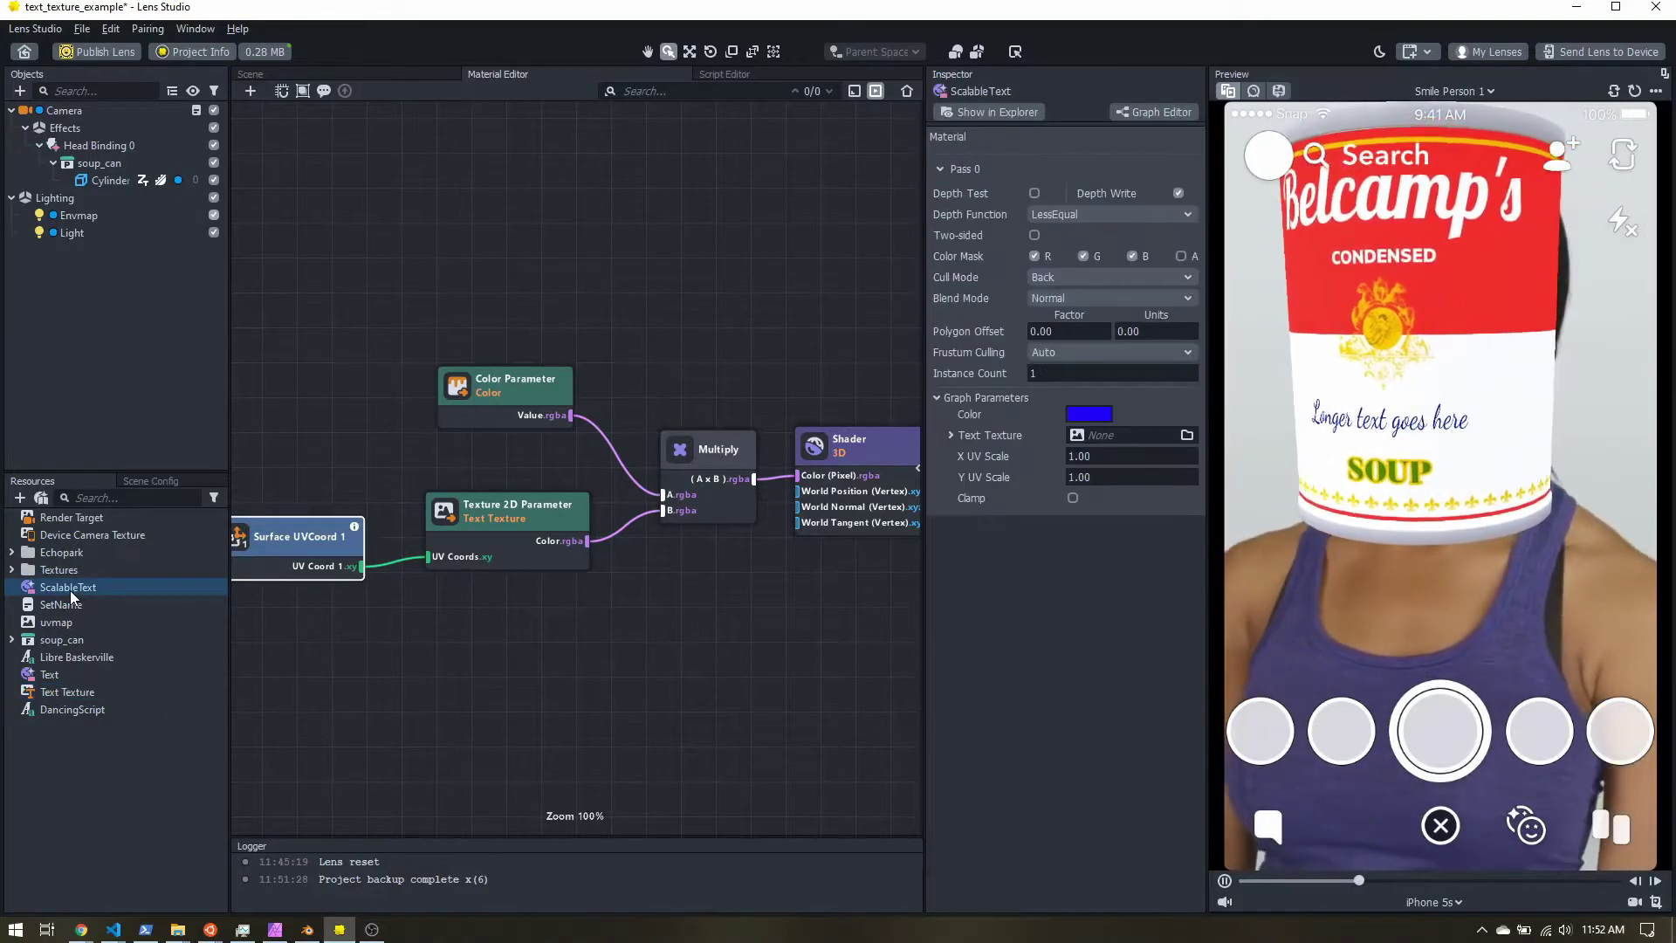
pyautogui.click(106, 184)
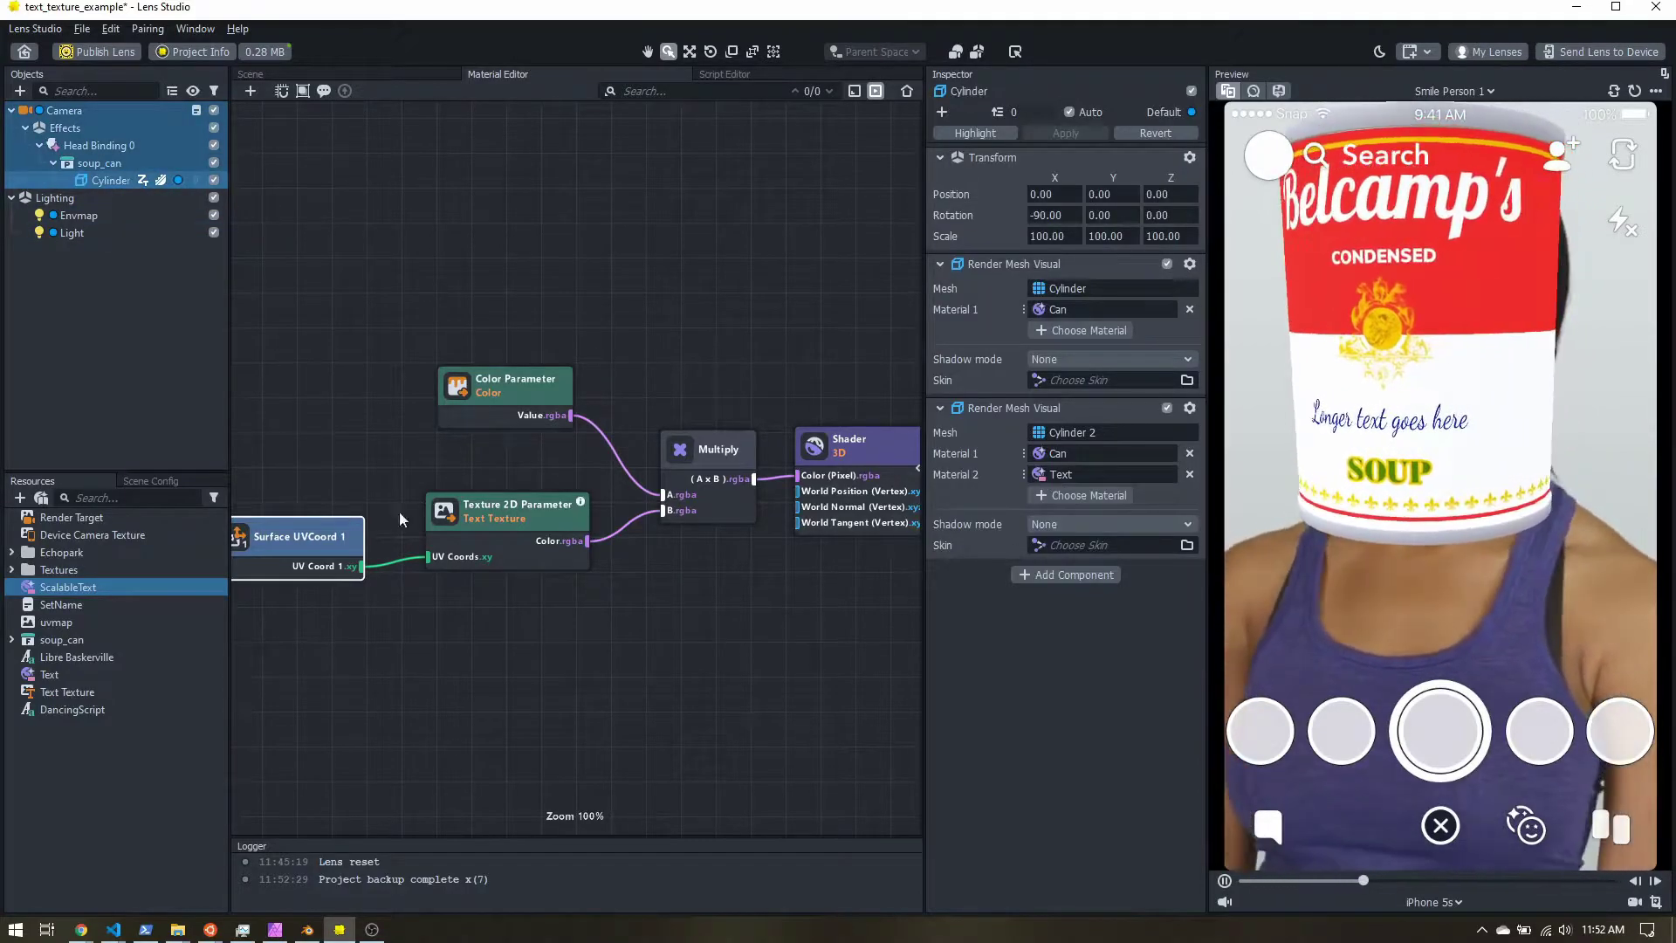
pyautogui.moveTo(68, 586); pyautogui.dragTo(1072, 480)
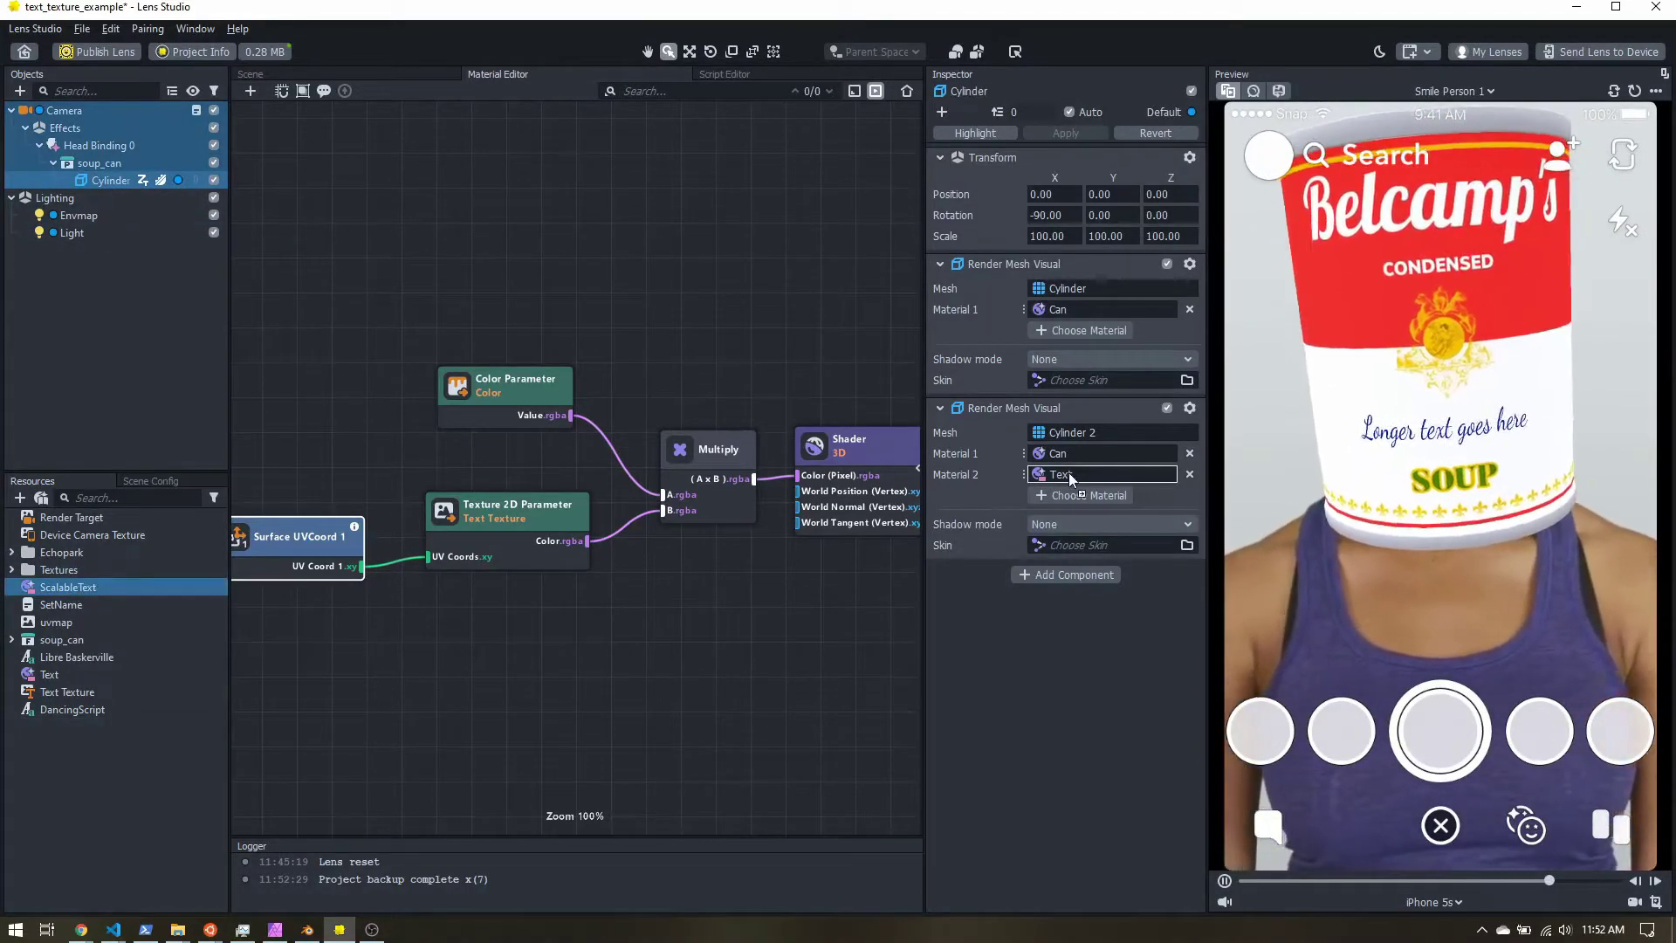
pyautogui.click(70, 587)
pyautogui.click(1096, 437)
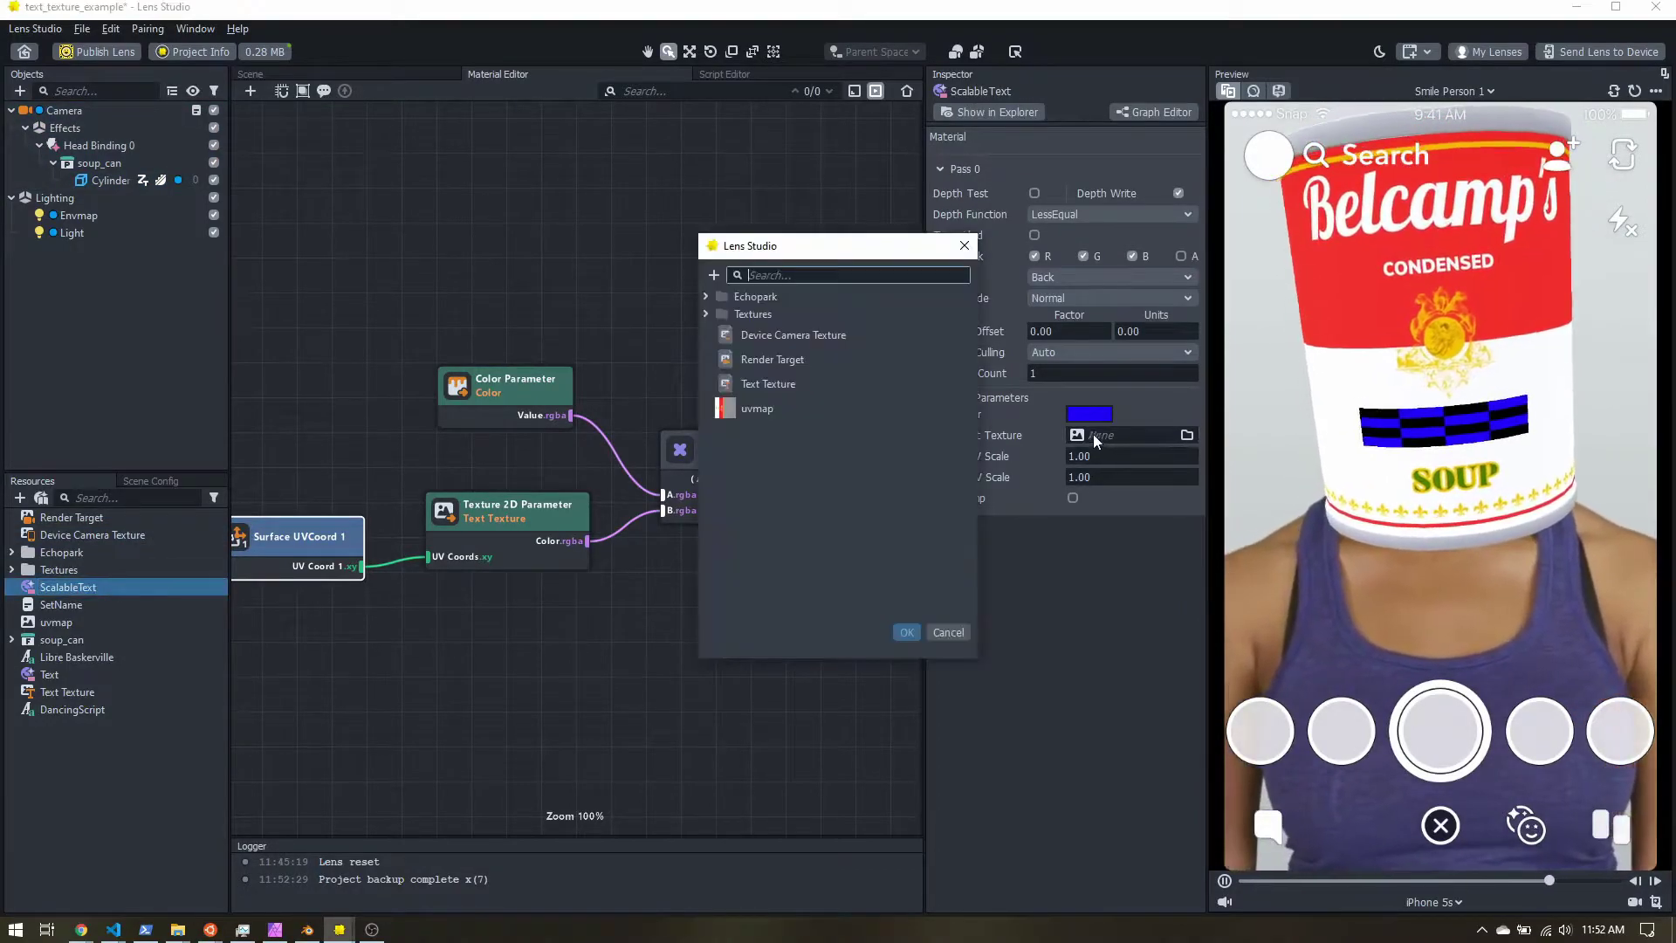
pyautogui.doubleClick(782, 385)
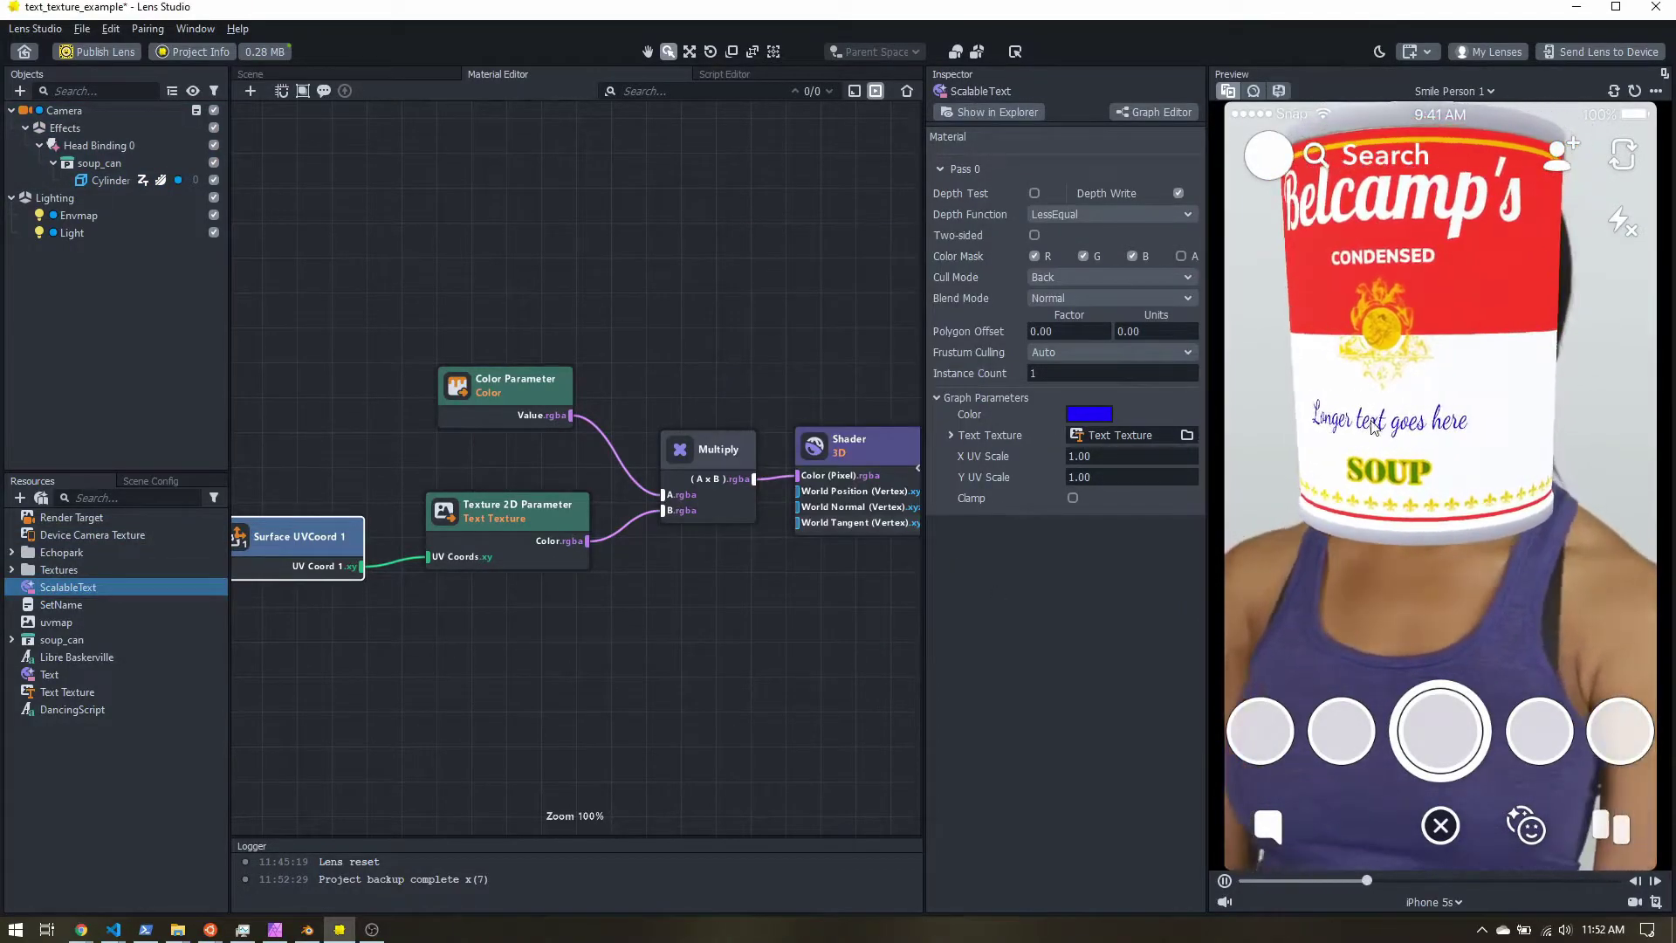
# - Change the Text Texture's text back to 'Hello'
pyautogui.click(87, 690)
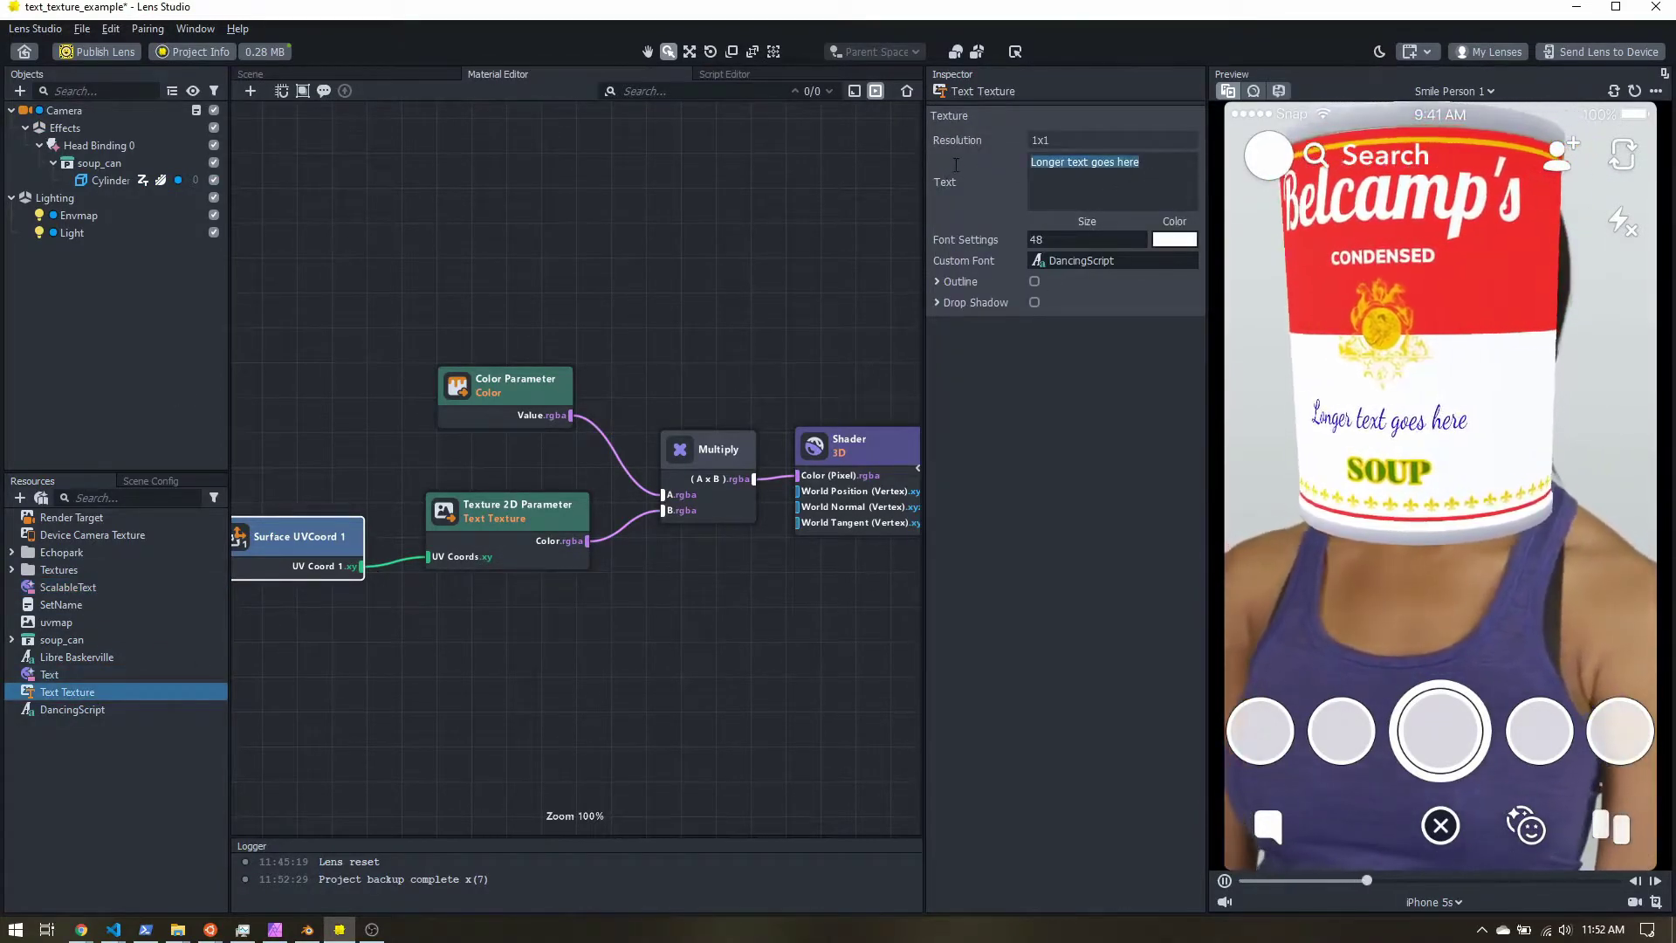
pyautogui.hotkey('ctrl', 'a')
pyautogui.write('Hello')
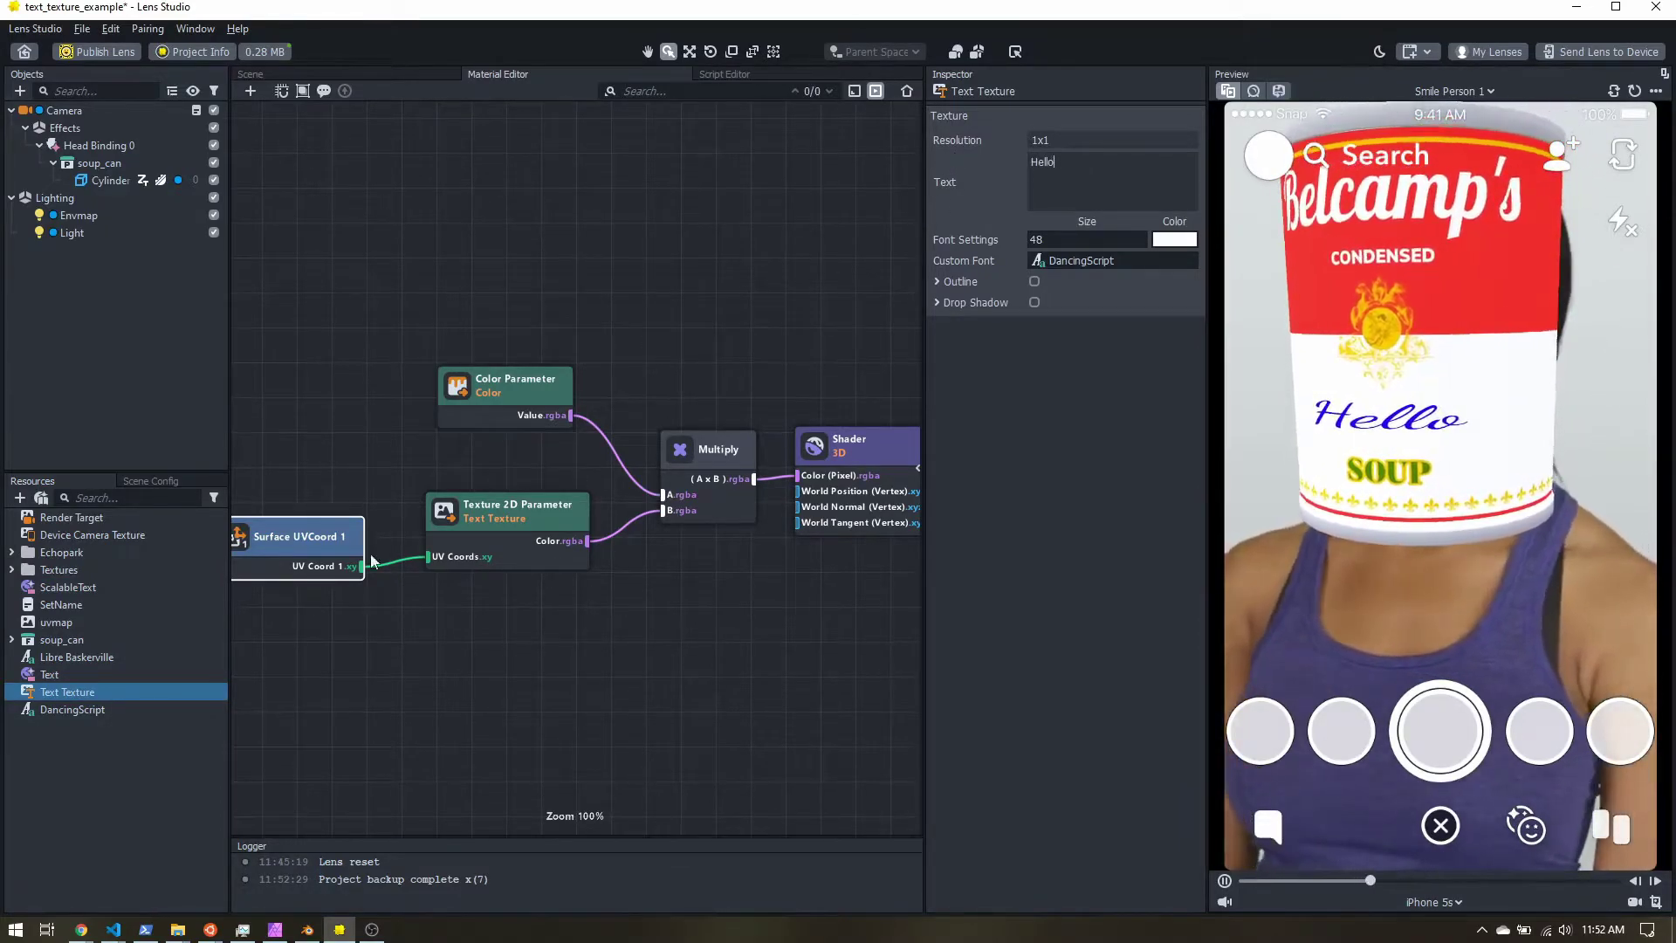
pyautogui.click(78, 588)
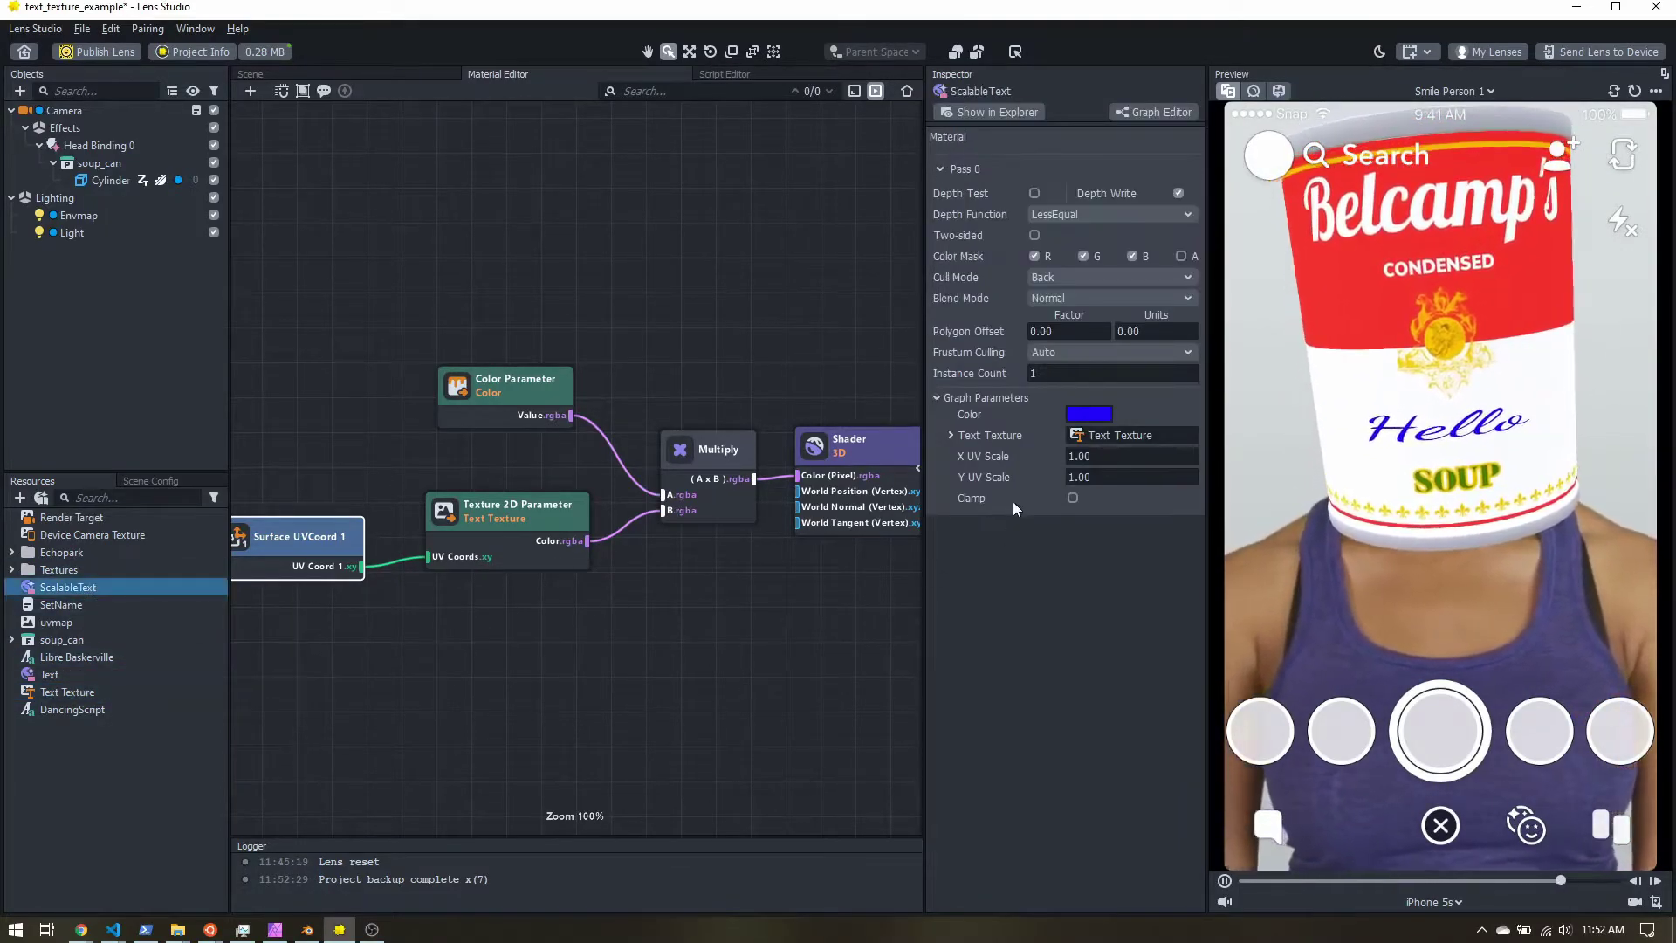
# - Enter 2 for ScalableText's X and Y UV Scale and tick Clamp
pyautogui.click(1091, 456)
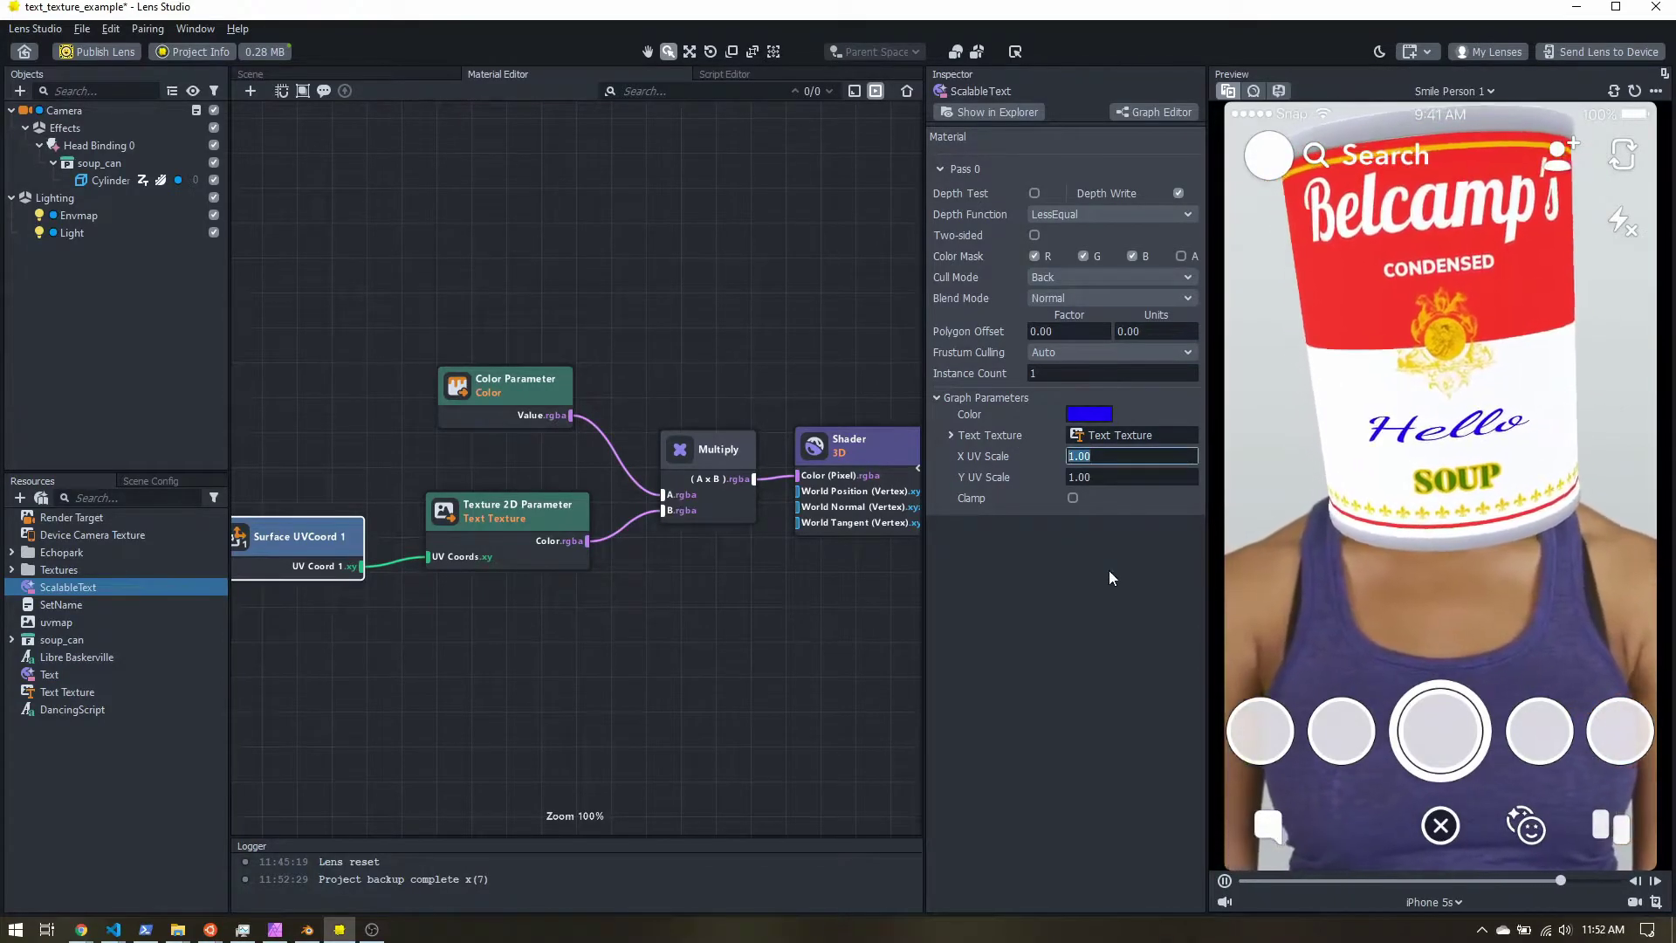
pyautogui.write('2')
pyautogui.press('Tab')
pyautogui.write('2')
pyautogui.press('Return')
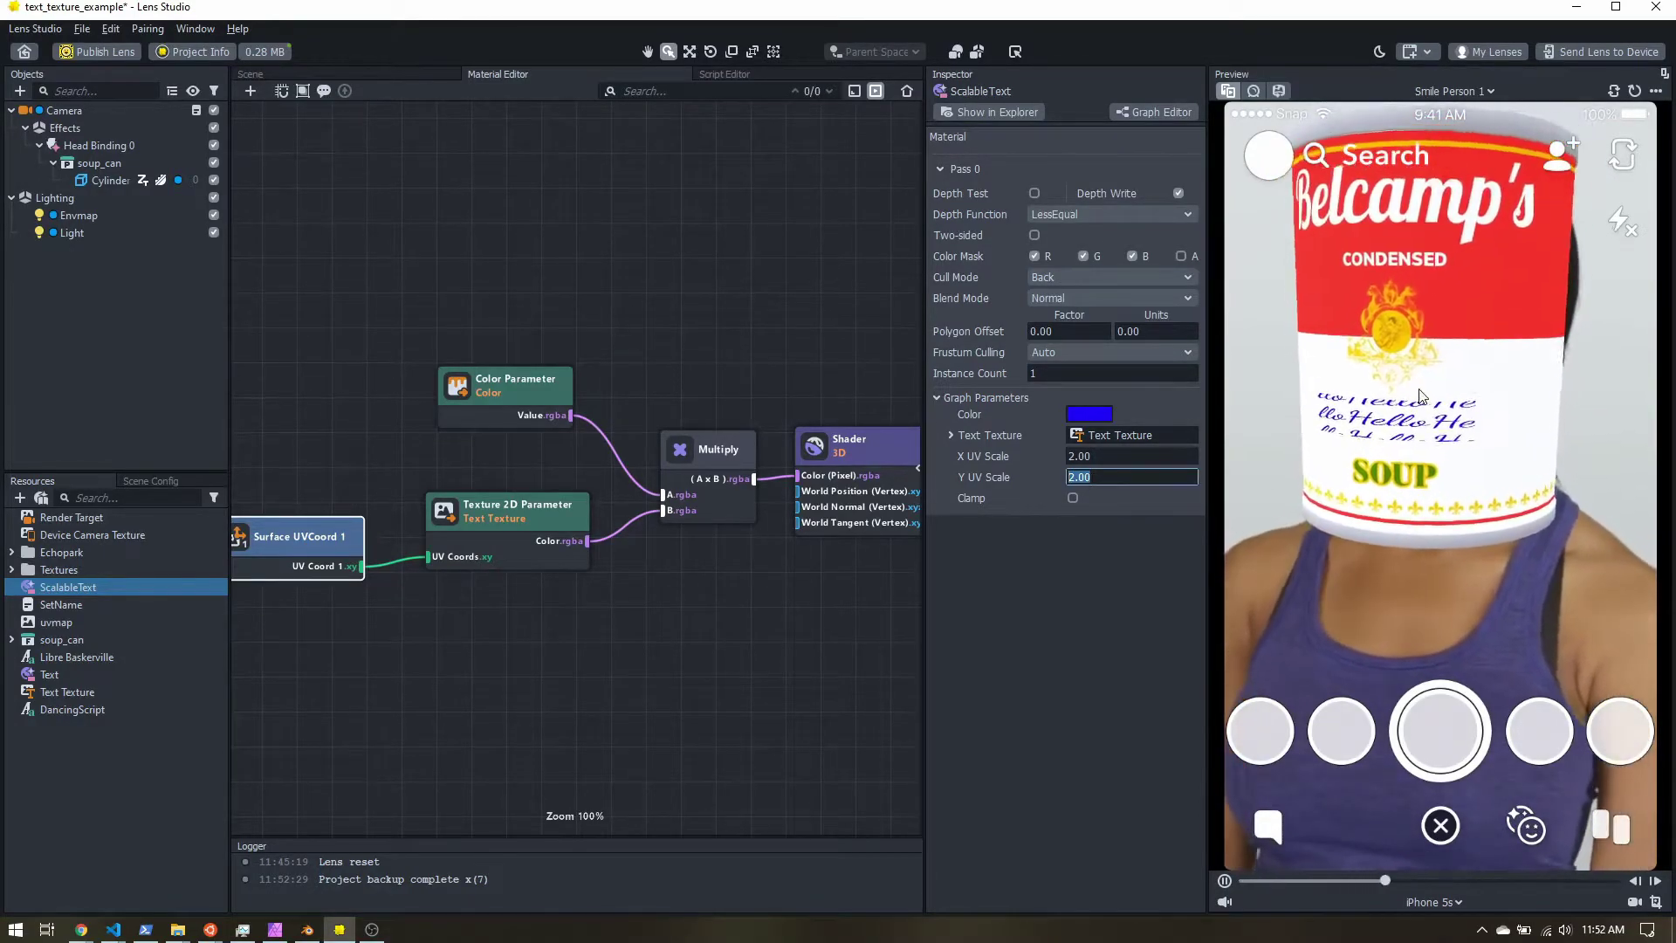
pyautogui.click(1073, 497)
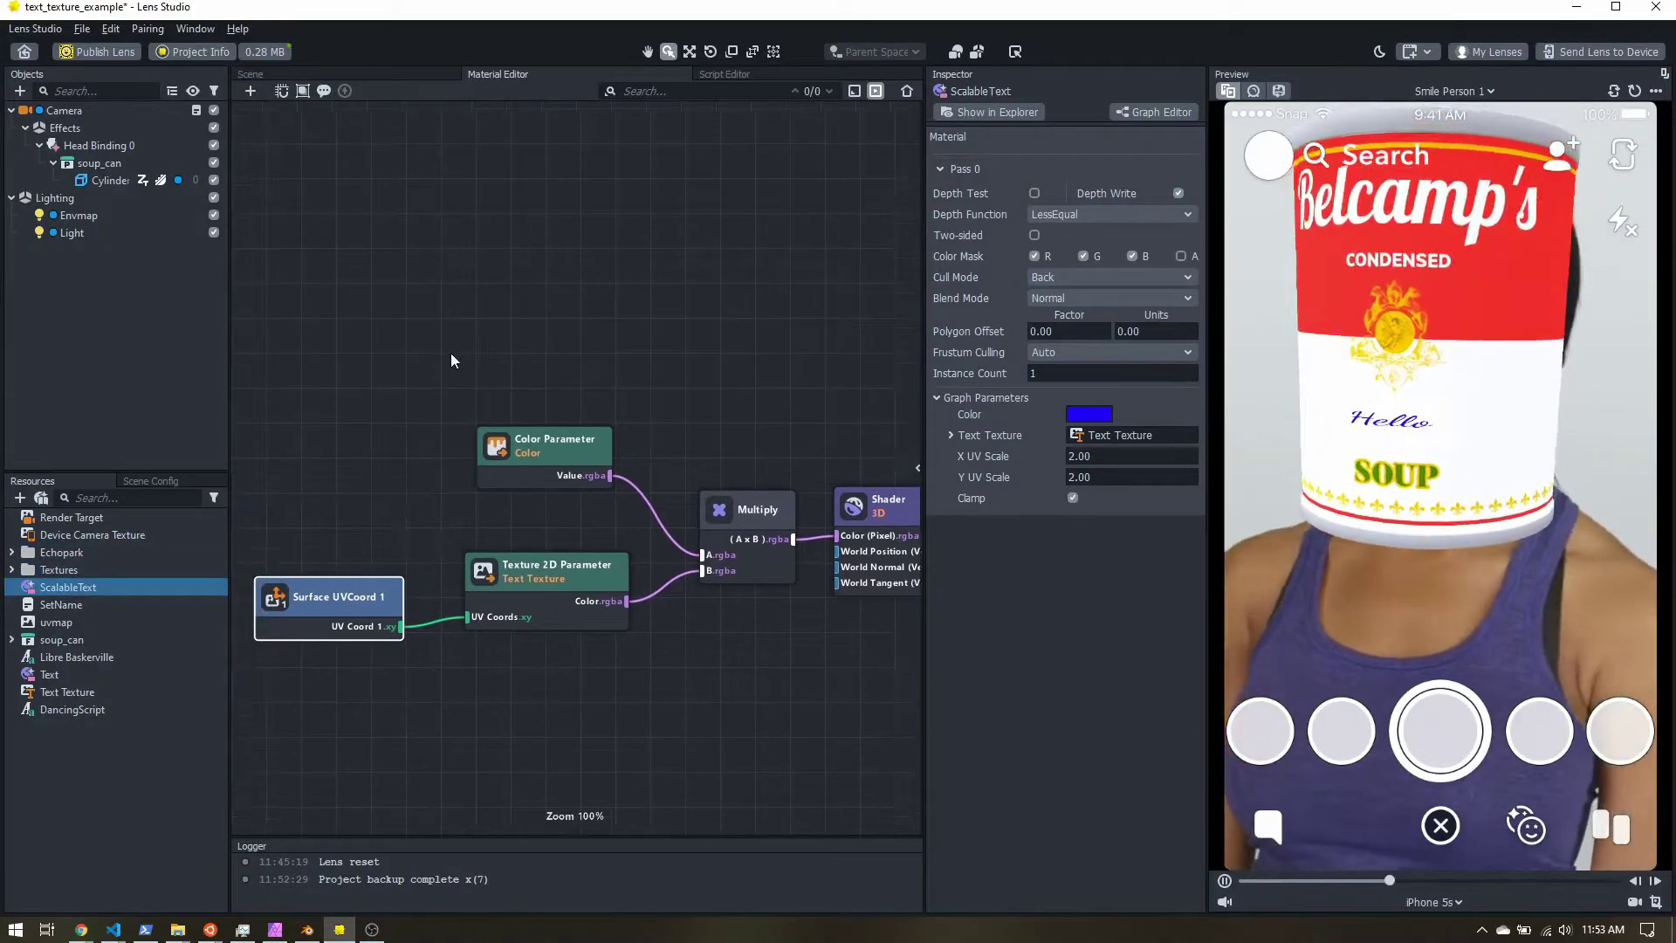
# - Open the ScalableText node graph and inspect its Scale Coords and Clamp nodes
pyautogui.click(70, 605)
pyautogui.click(73, 587)
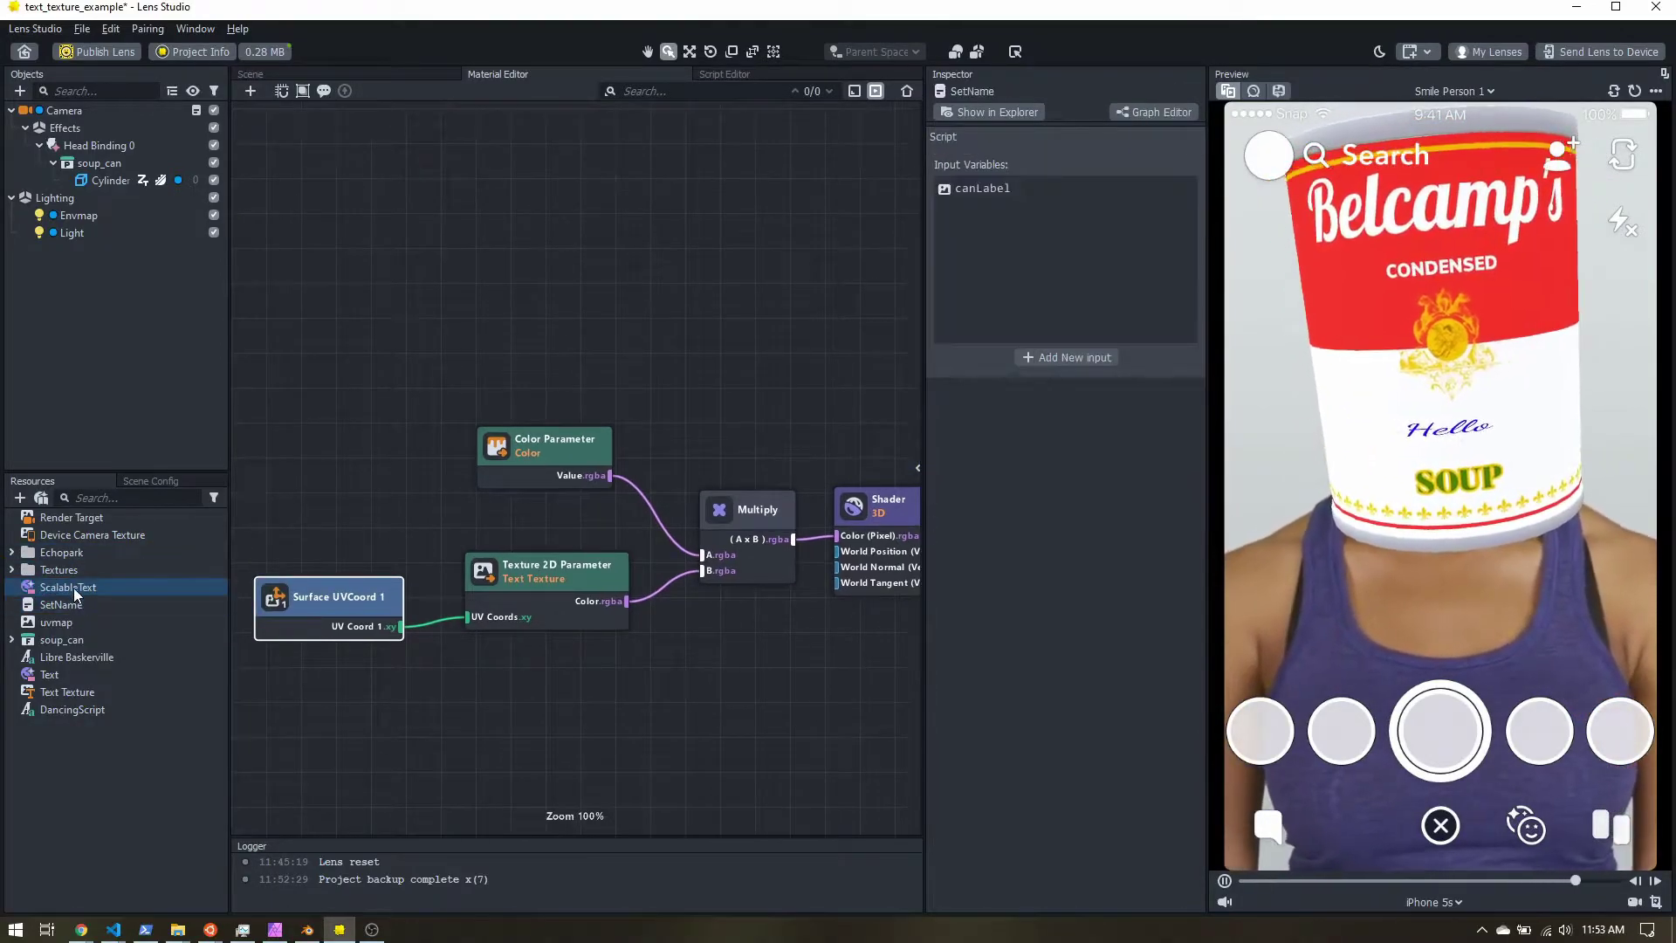
pyautogui.click(564, 443)
pyautogui.moveTo(558, 147); pyautogui.dragTo(835, 535, button='middle')
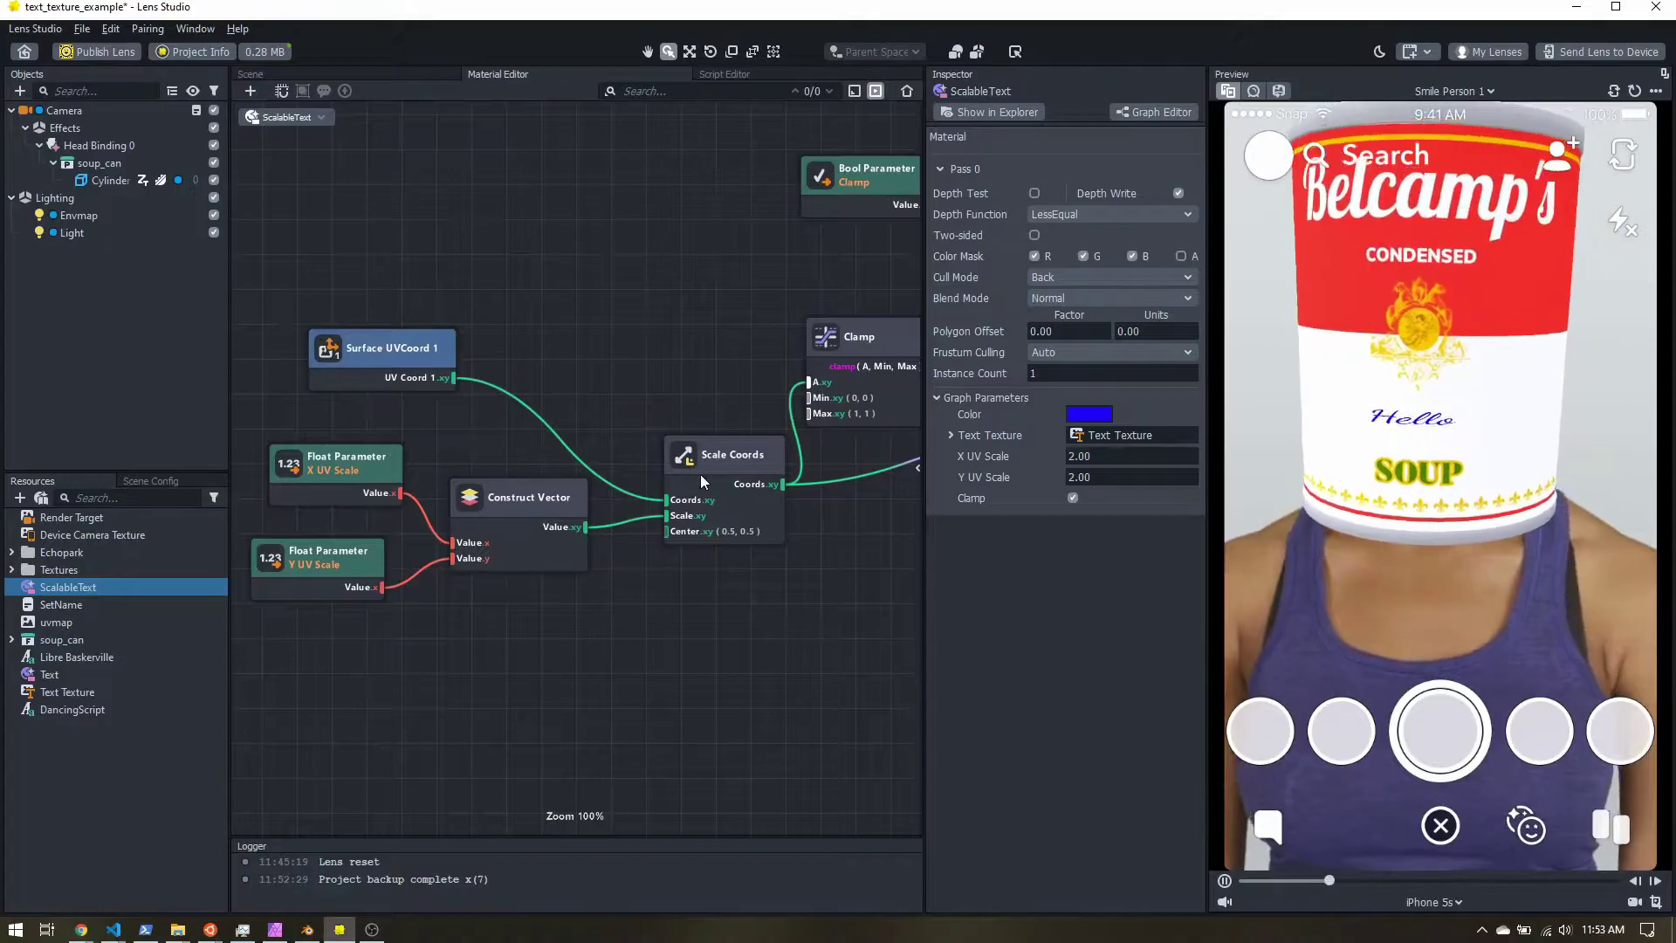
pyautogui.click(716, 458)
pyautogui.moveTo(820, 538); pyautogui.dragTo(533, 510, button='middle')
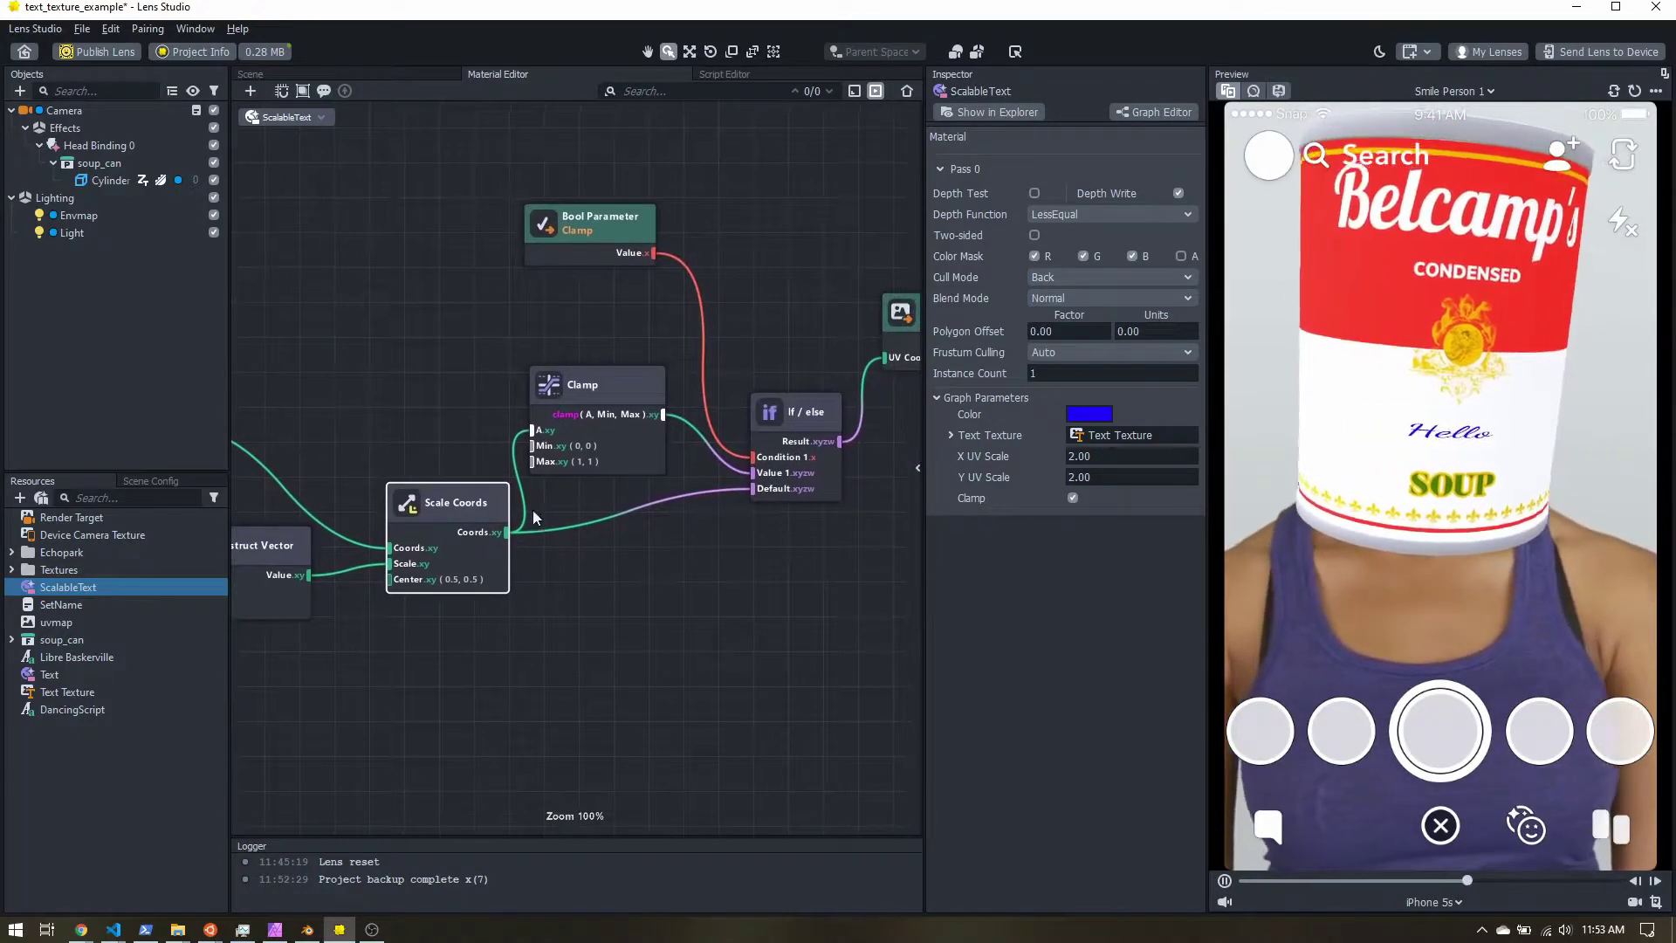
pyautogui.click(592, 391)
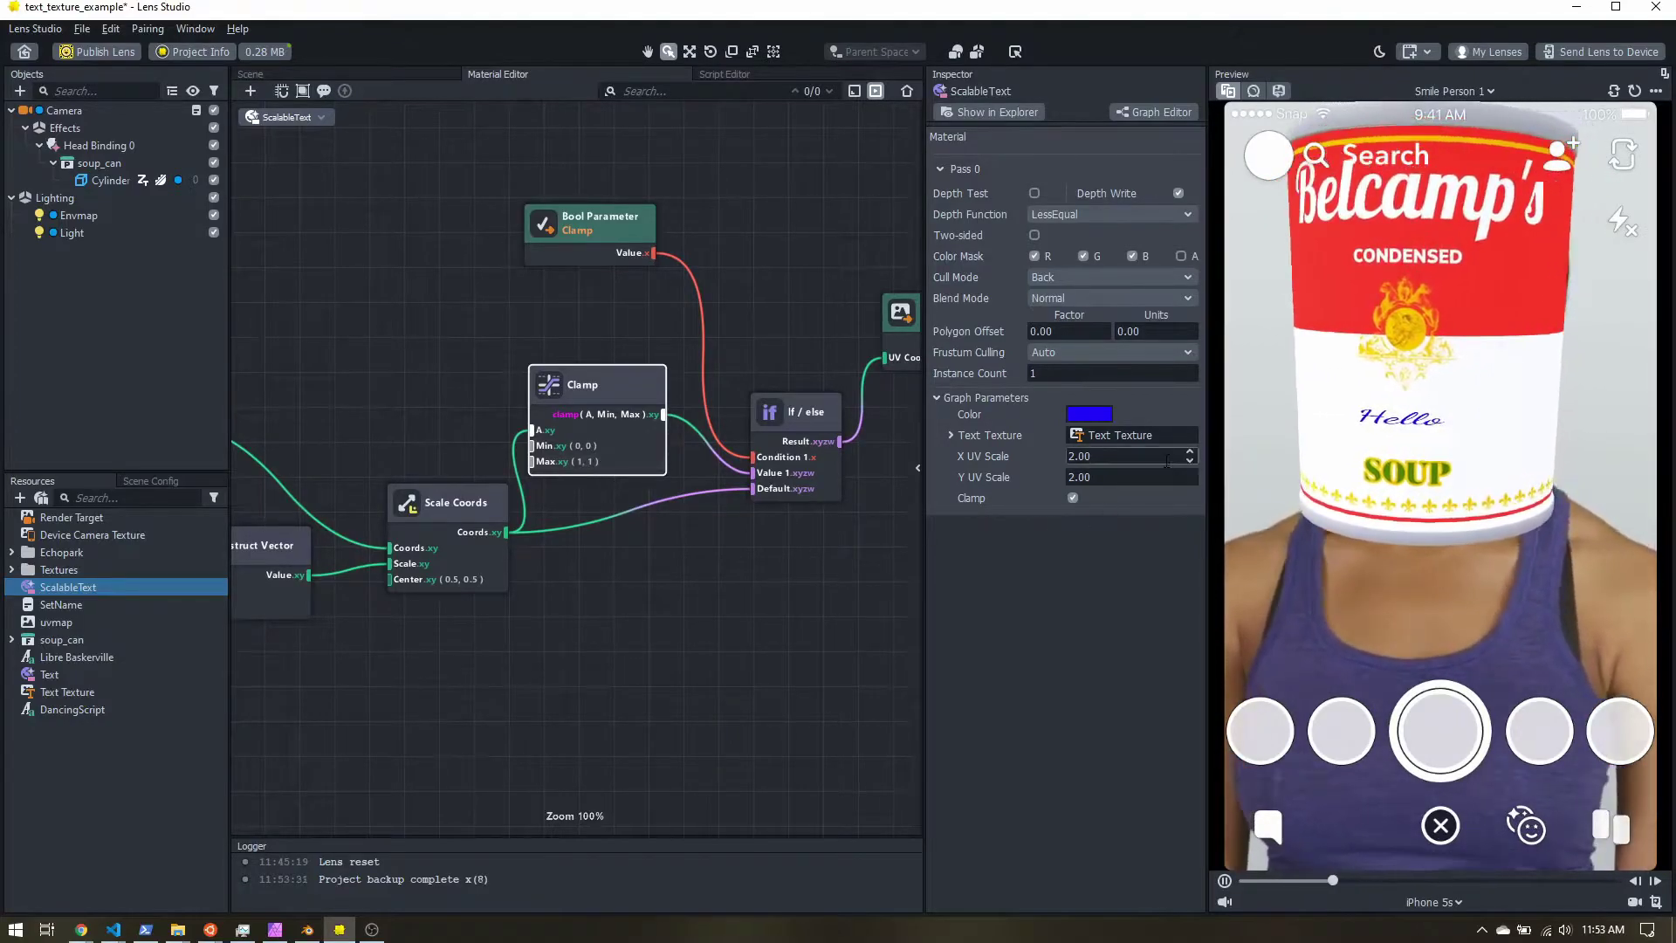
# - Set ScalableText's Y UV Scale and X UV Scale to 1.5
pyautogui.write('15')
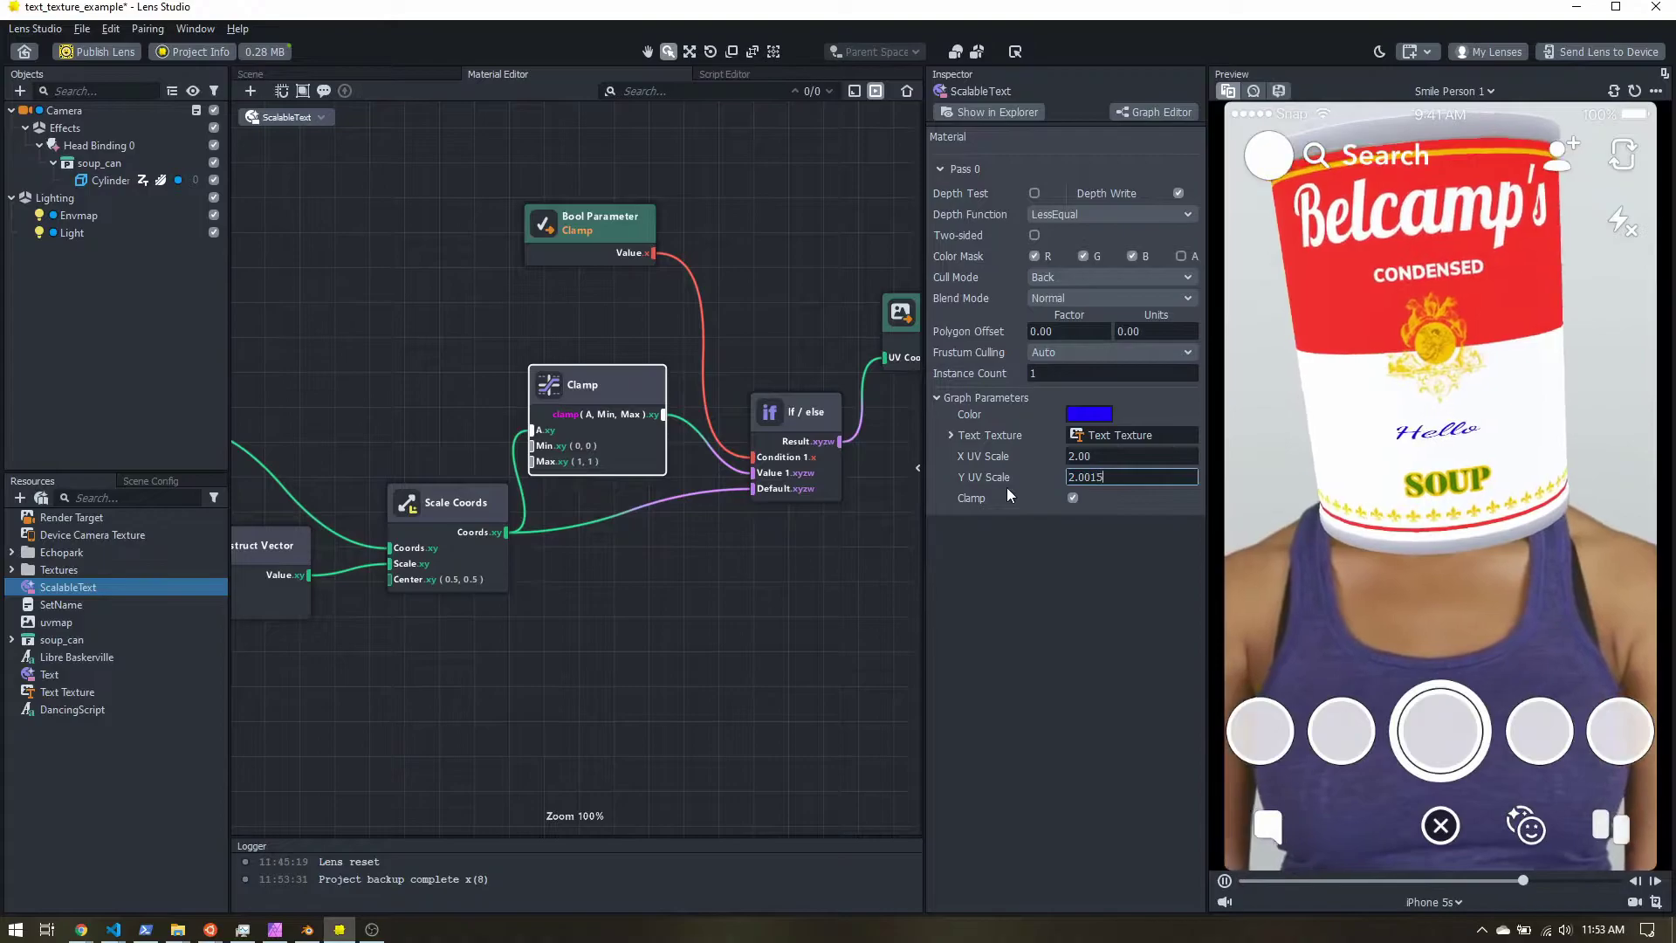
pyautogui.press('Return')
pyautogui.write('1.5')
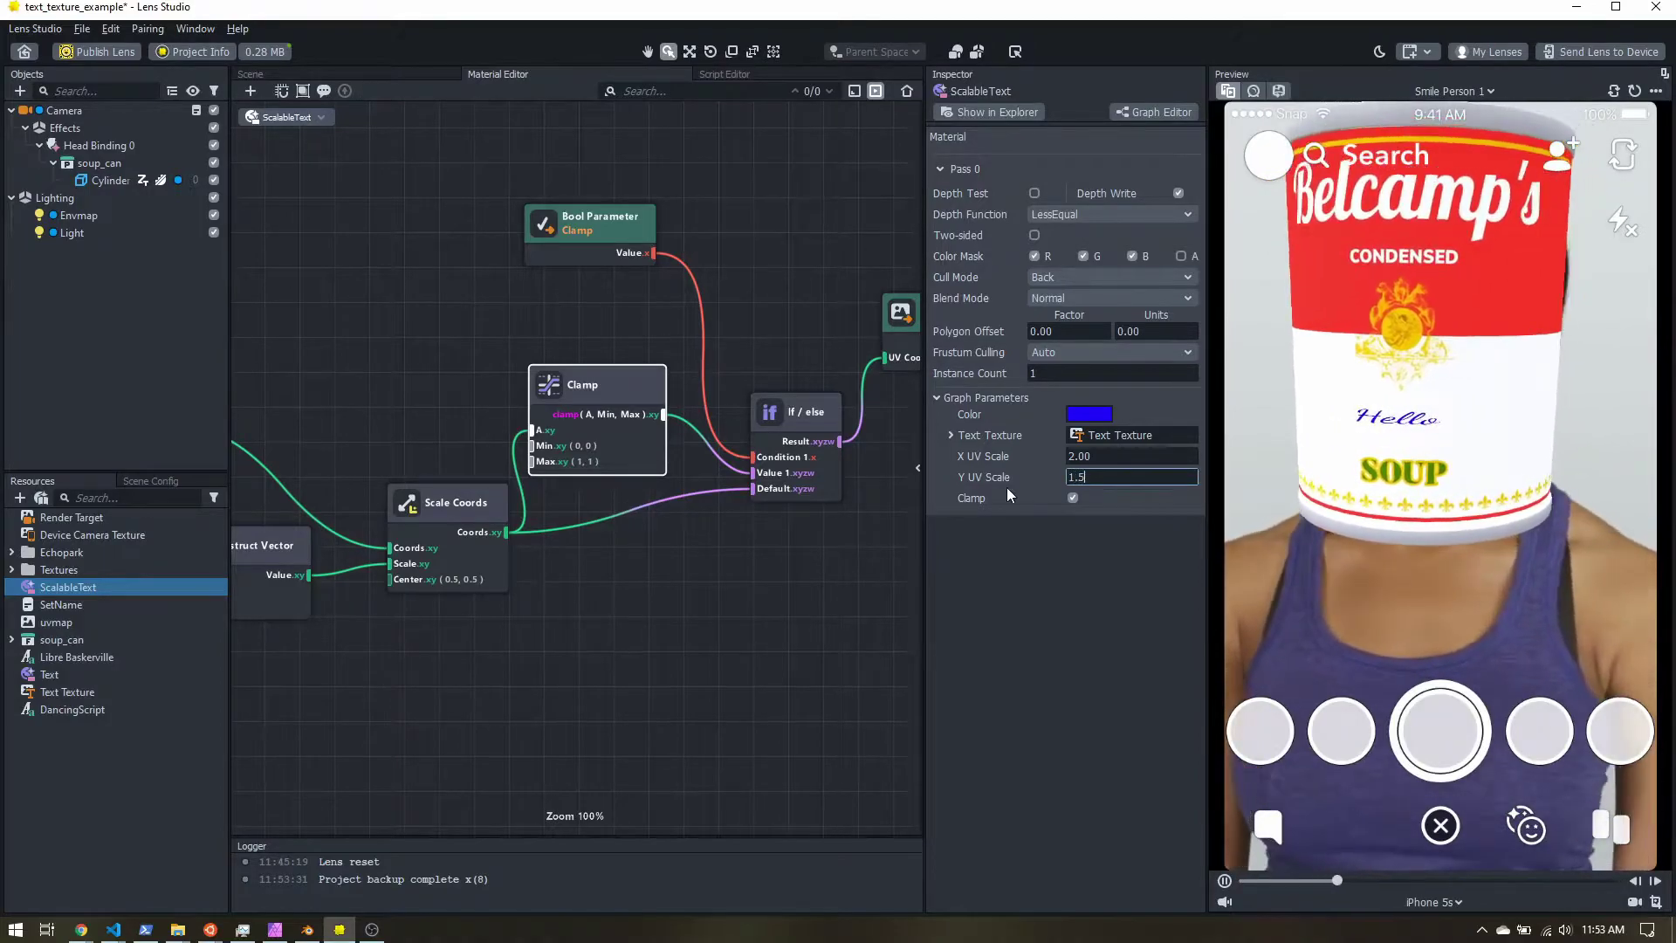
pyautogui.press('Return')
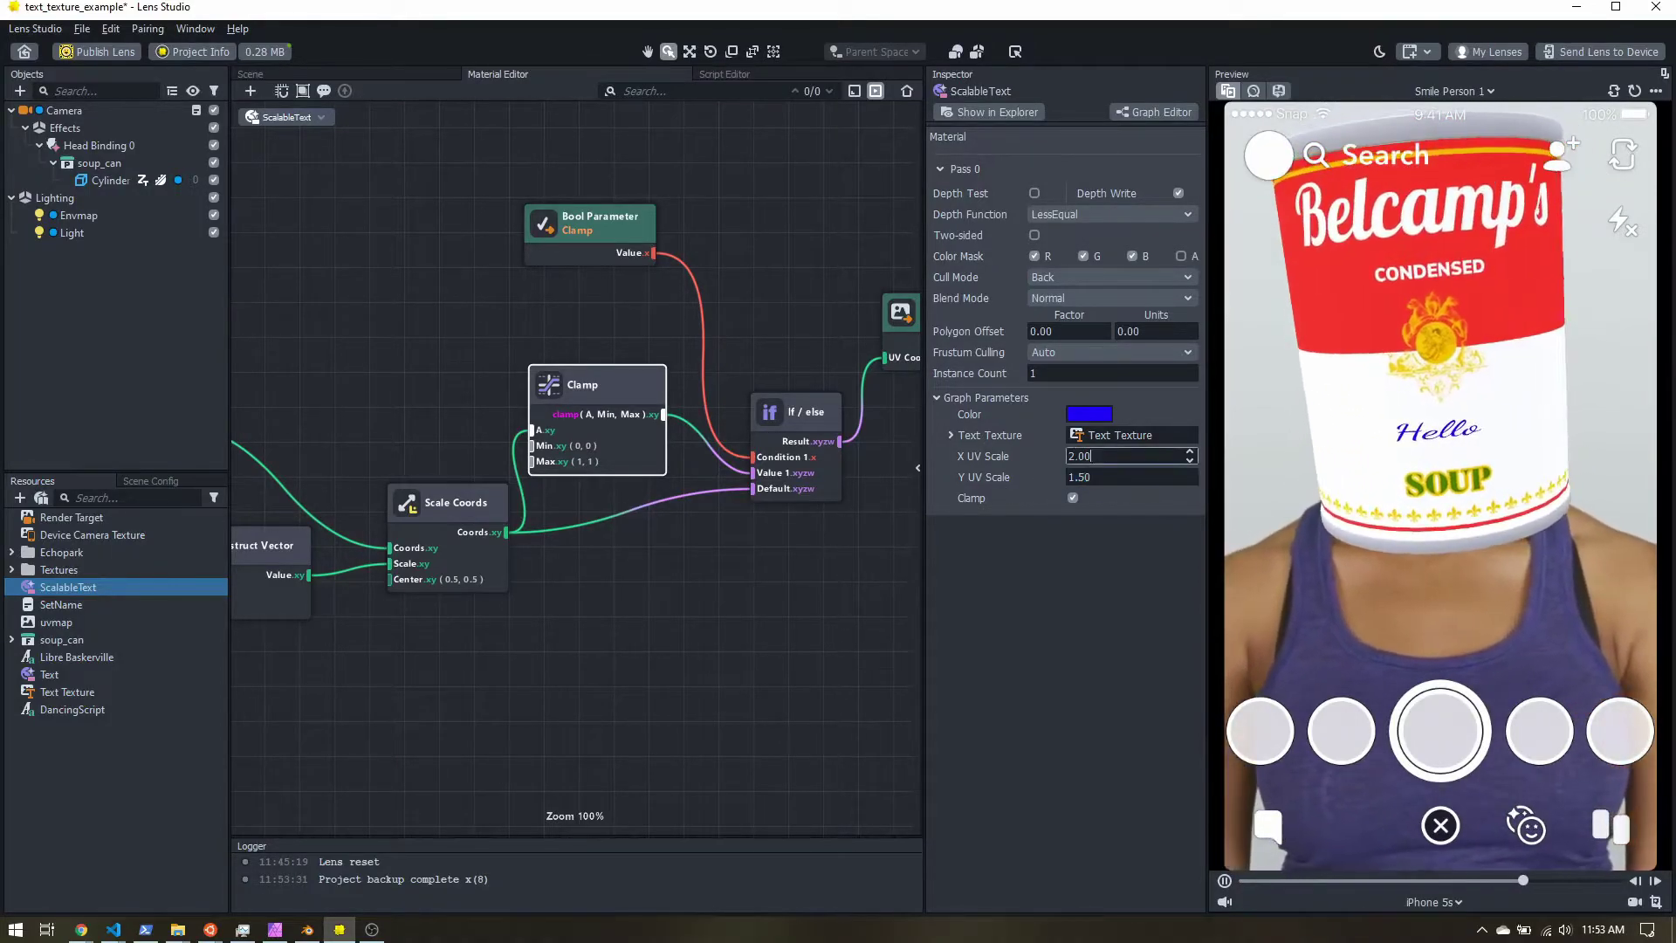
pyautogui.write('1.5')
pyautogui.press('Return')
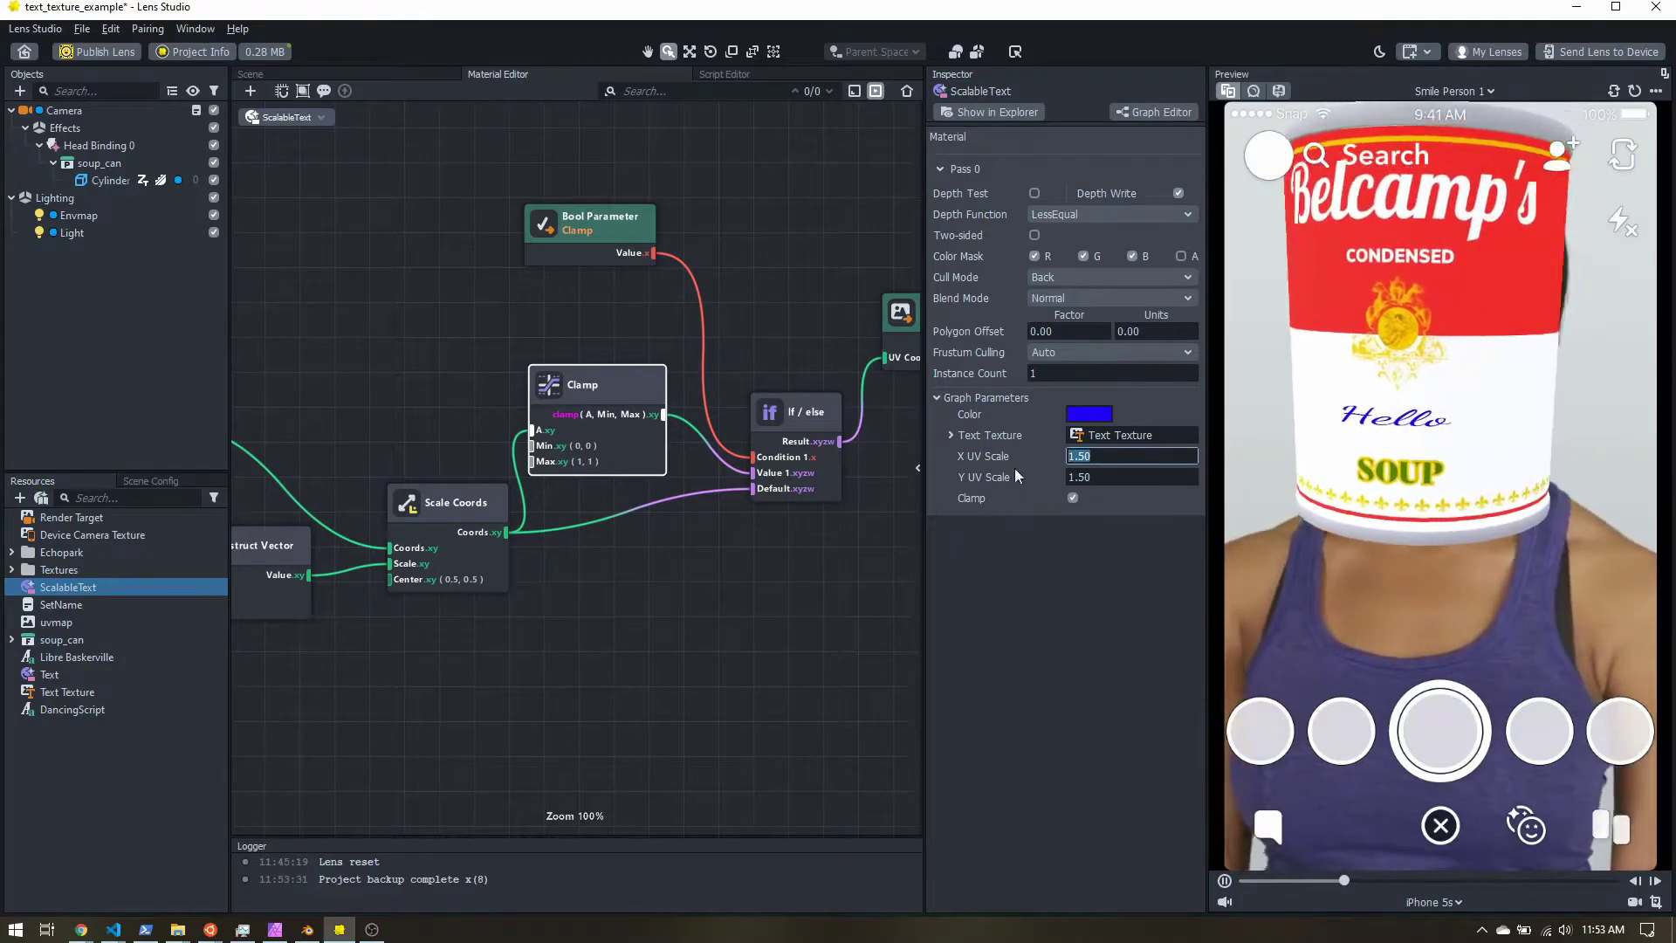
# - Retype the label as 'Your name' and choose Libre Baskerville as the custom font
pyautogui.click(81, 695)
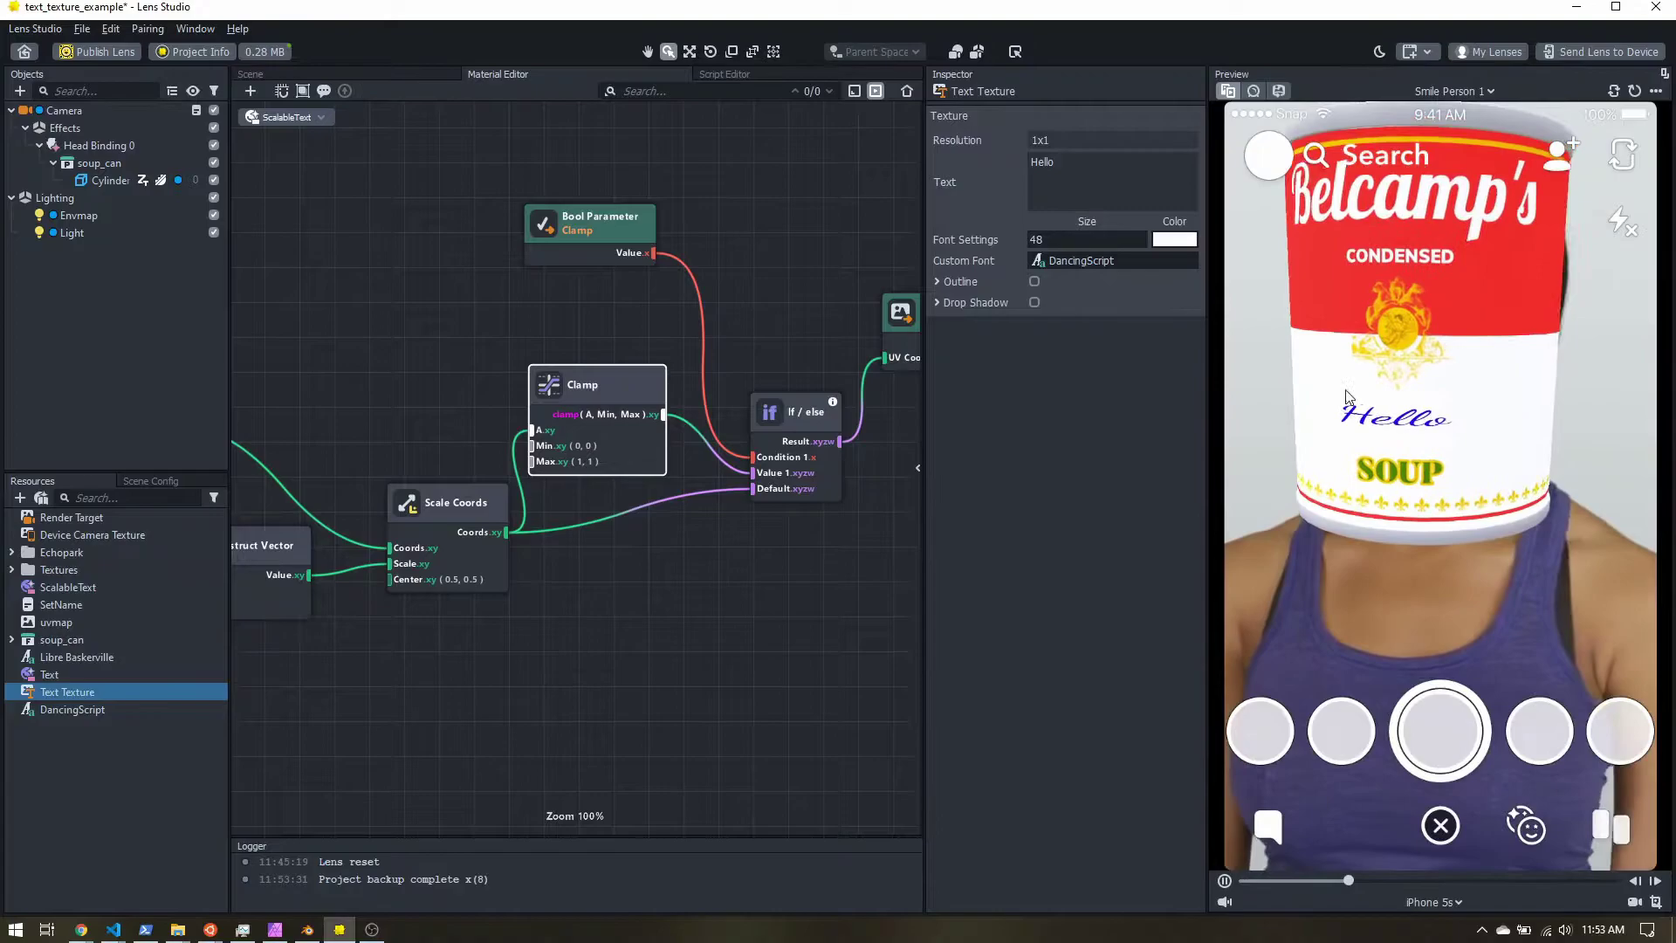
pyautogui.click(1048, 164)
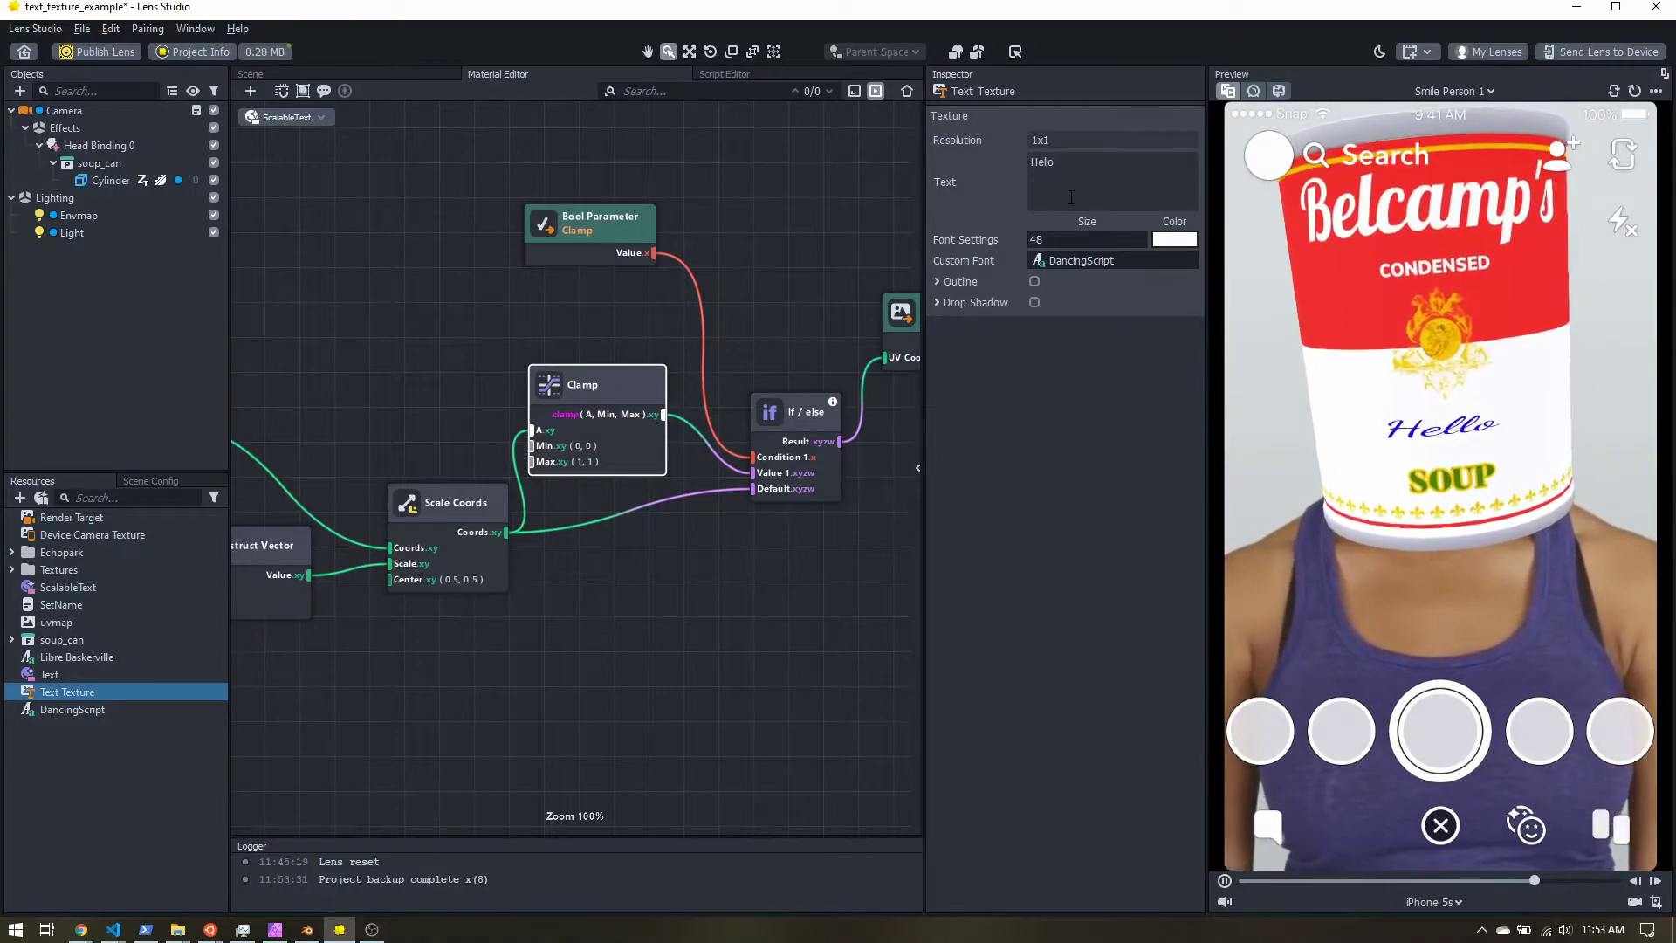
pyautogui.press('BackSpace')
pyautogui.press('BackSpace')
pyautogui.press('BackSpace')
pyautogui.press('BackSpace')
pyautogui.press('BackSpace')
pyautogui.write('Your name here')
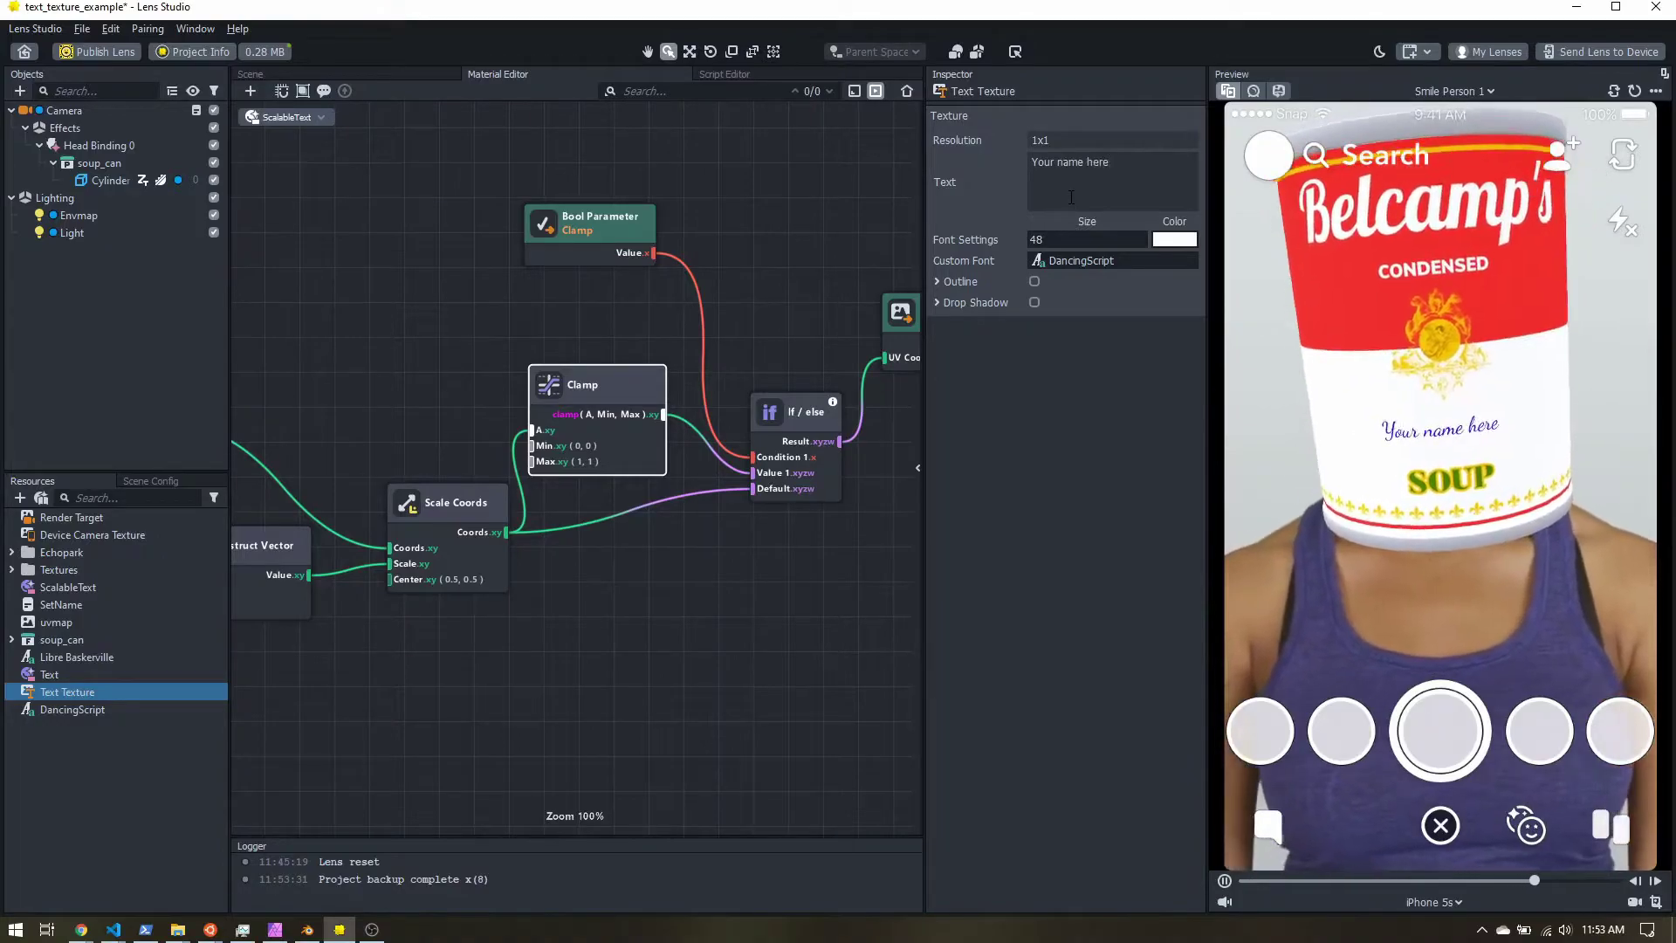
pyautogui.press('BackSpace')
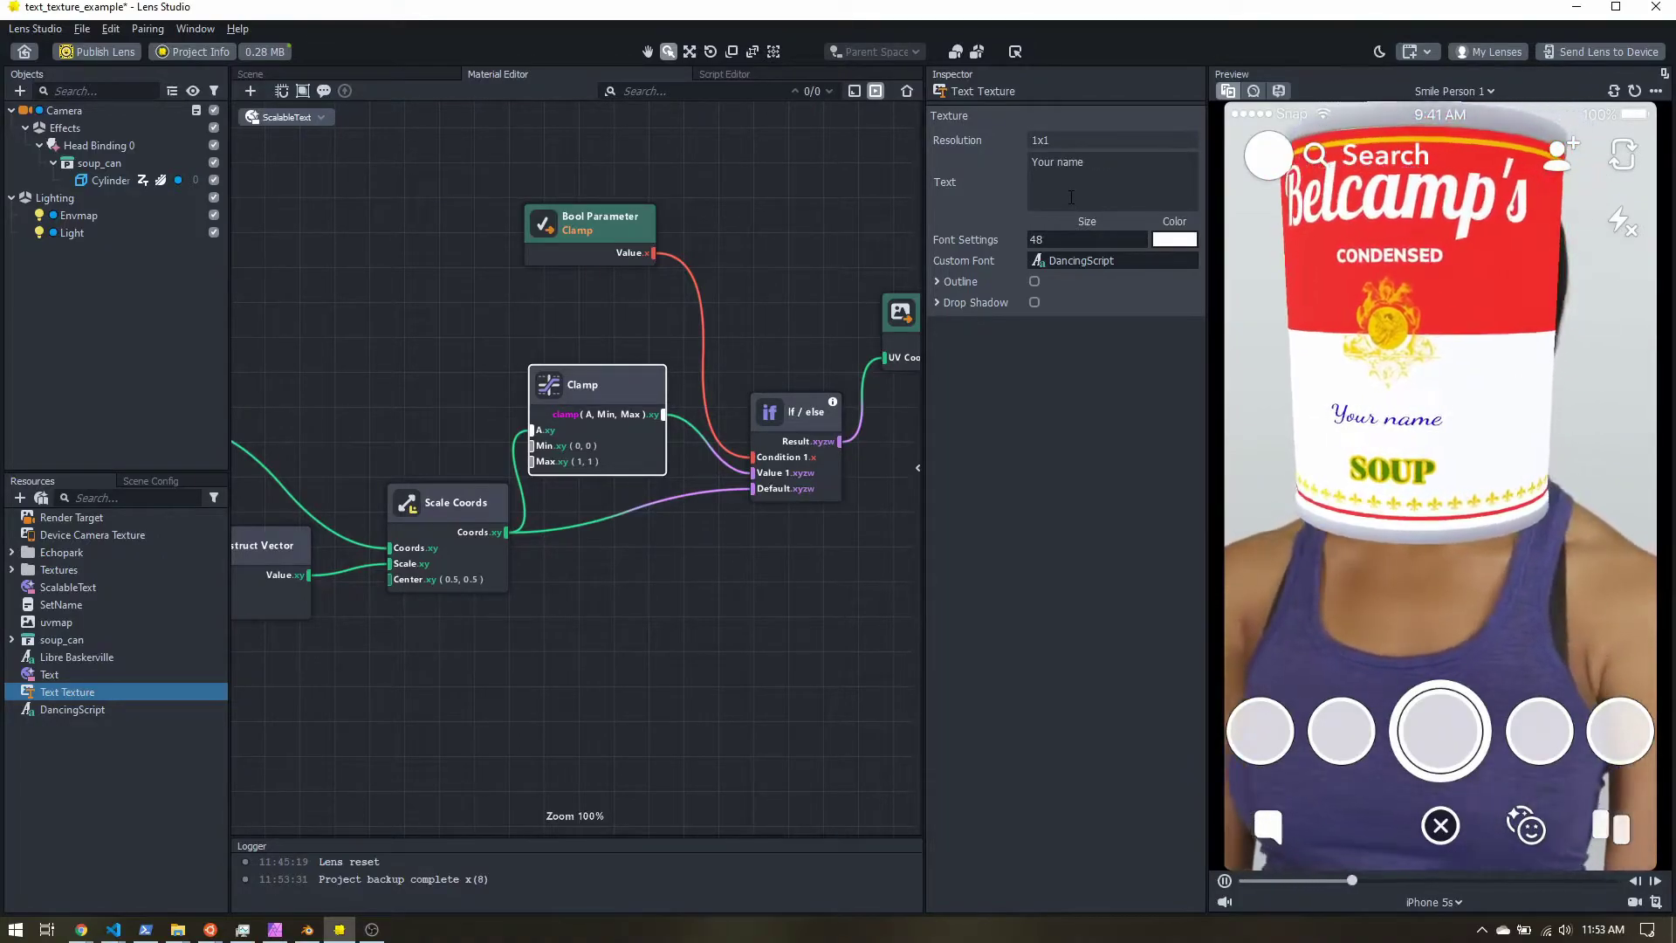
pyautogui.click(1070, 260)
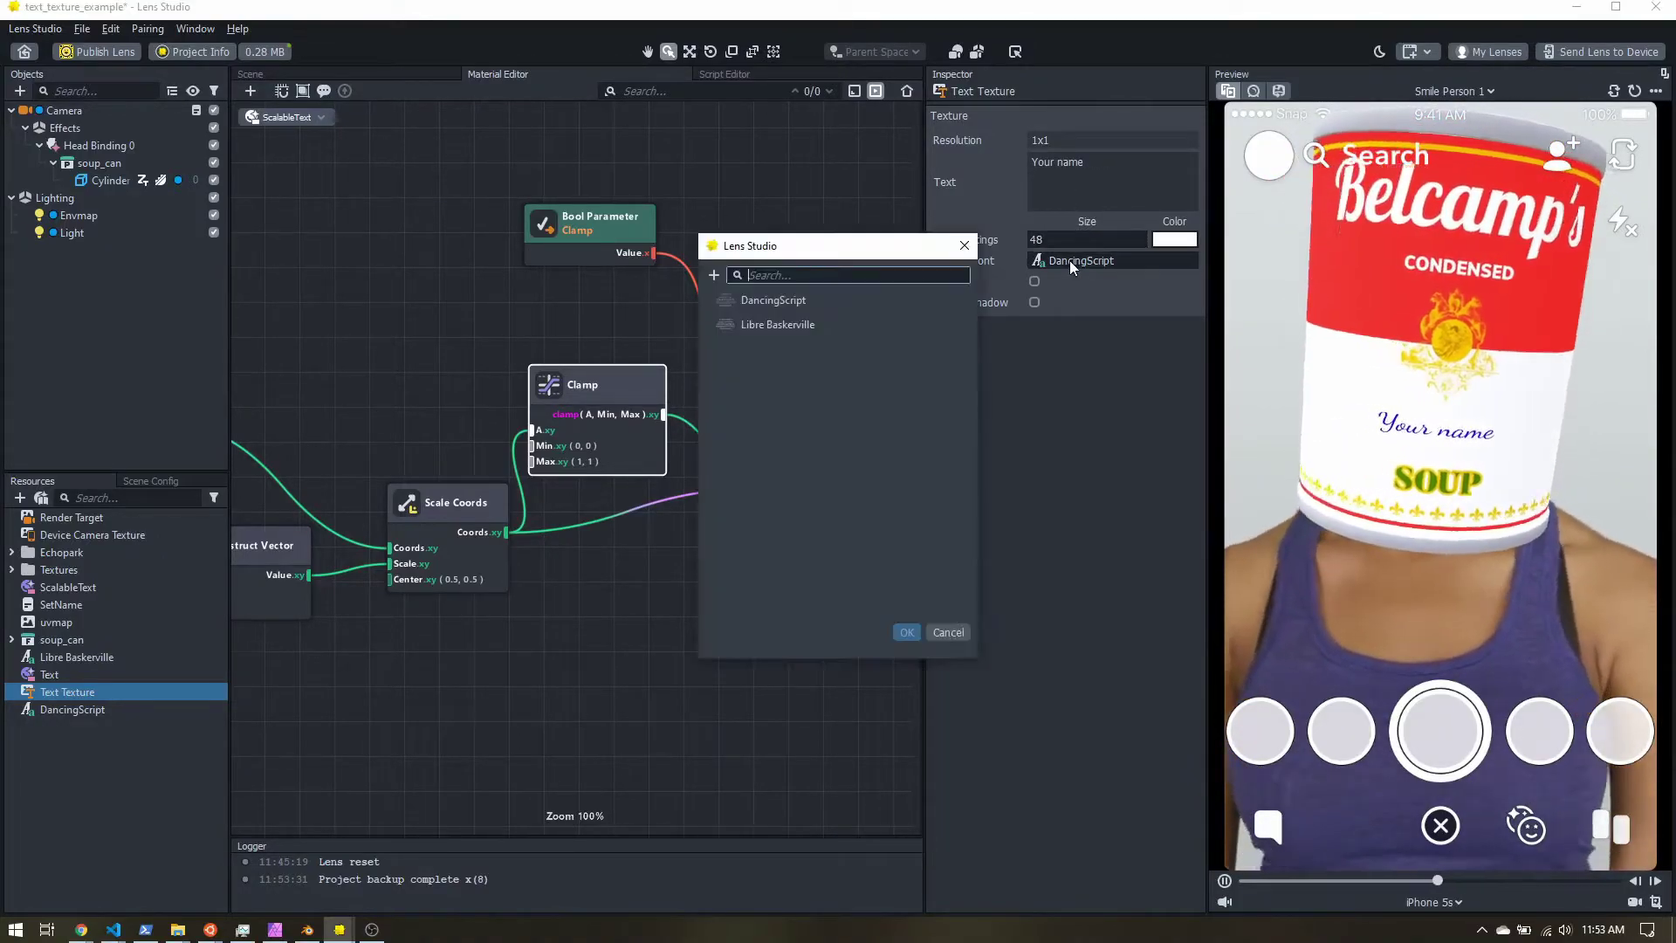
pyautogui.doubleClick(788, 326)
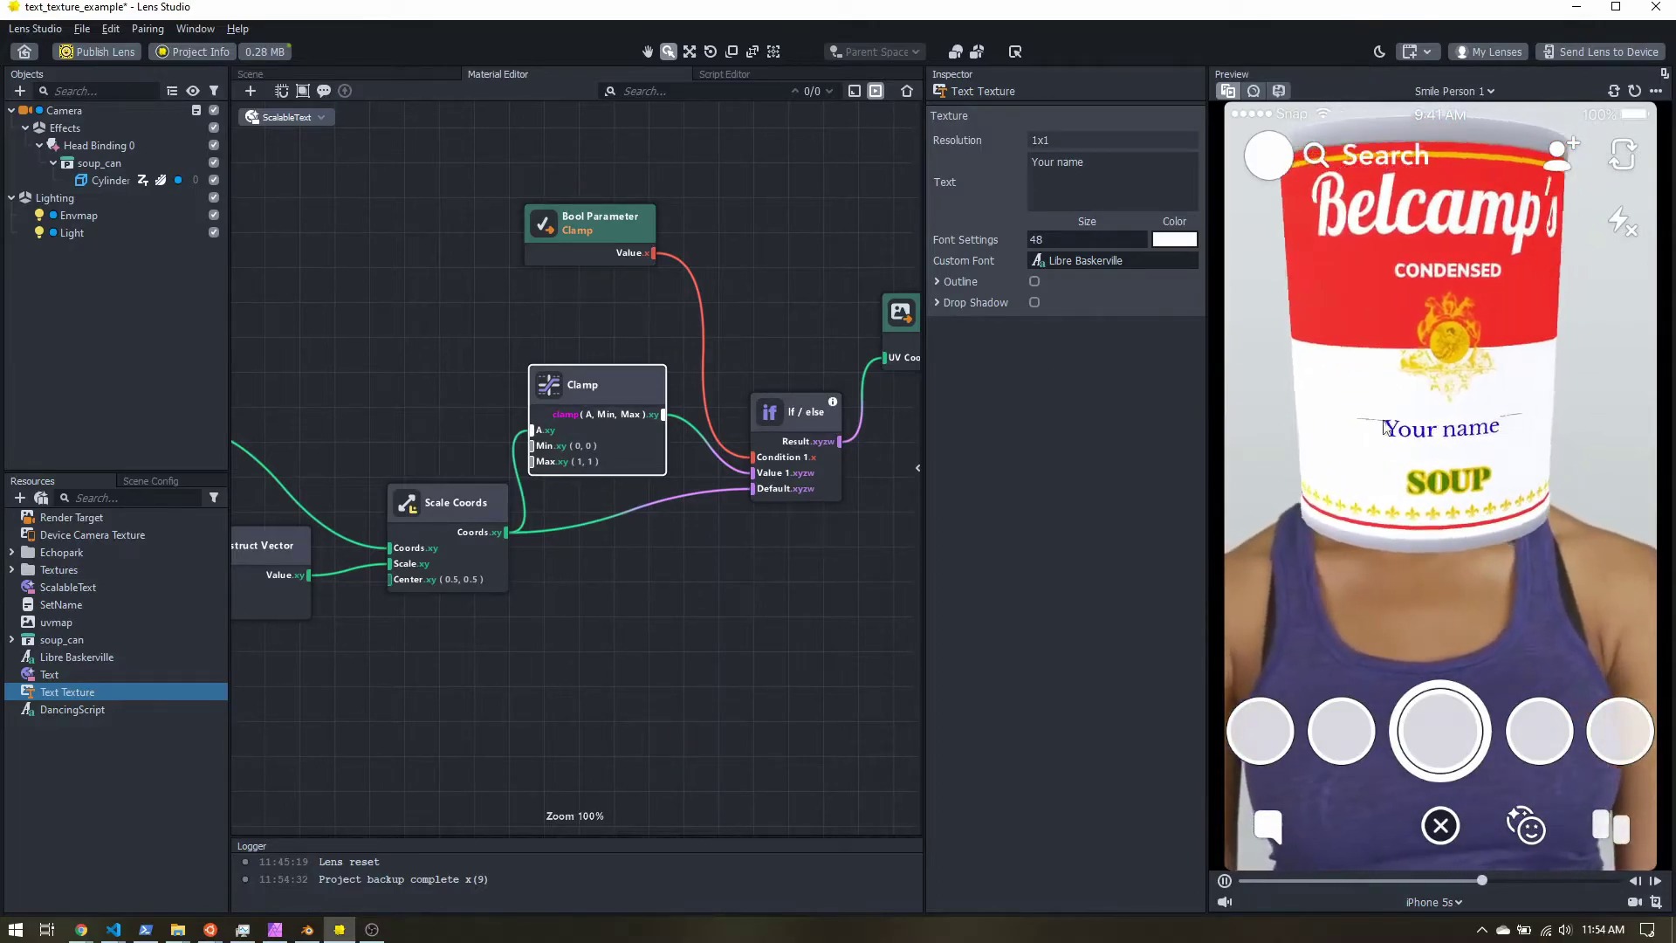
# - Assign the Text material to the Cylinder's second material slot, then switch to Blender
pyautogui.click(110, 180)
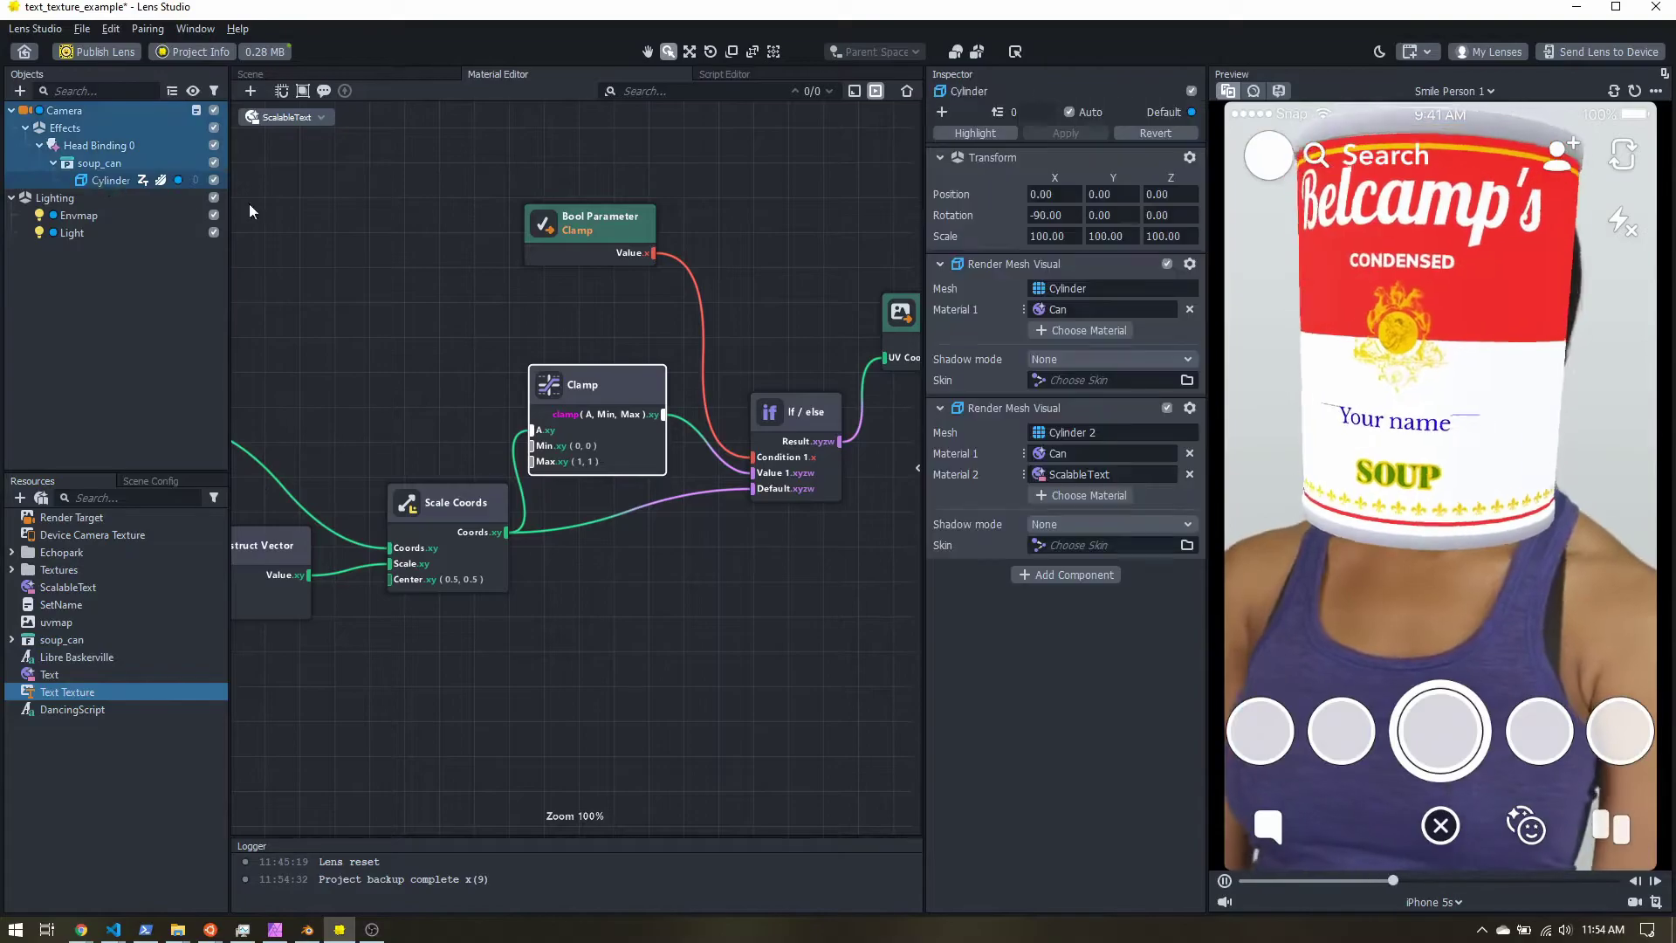
pyautogui.click(1079, 475)
pyautogui.doubleClick(749, 342)
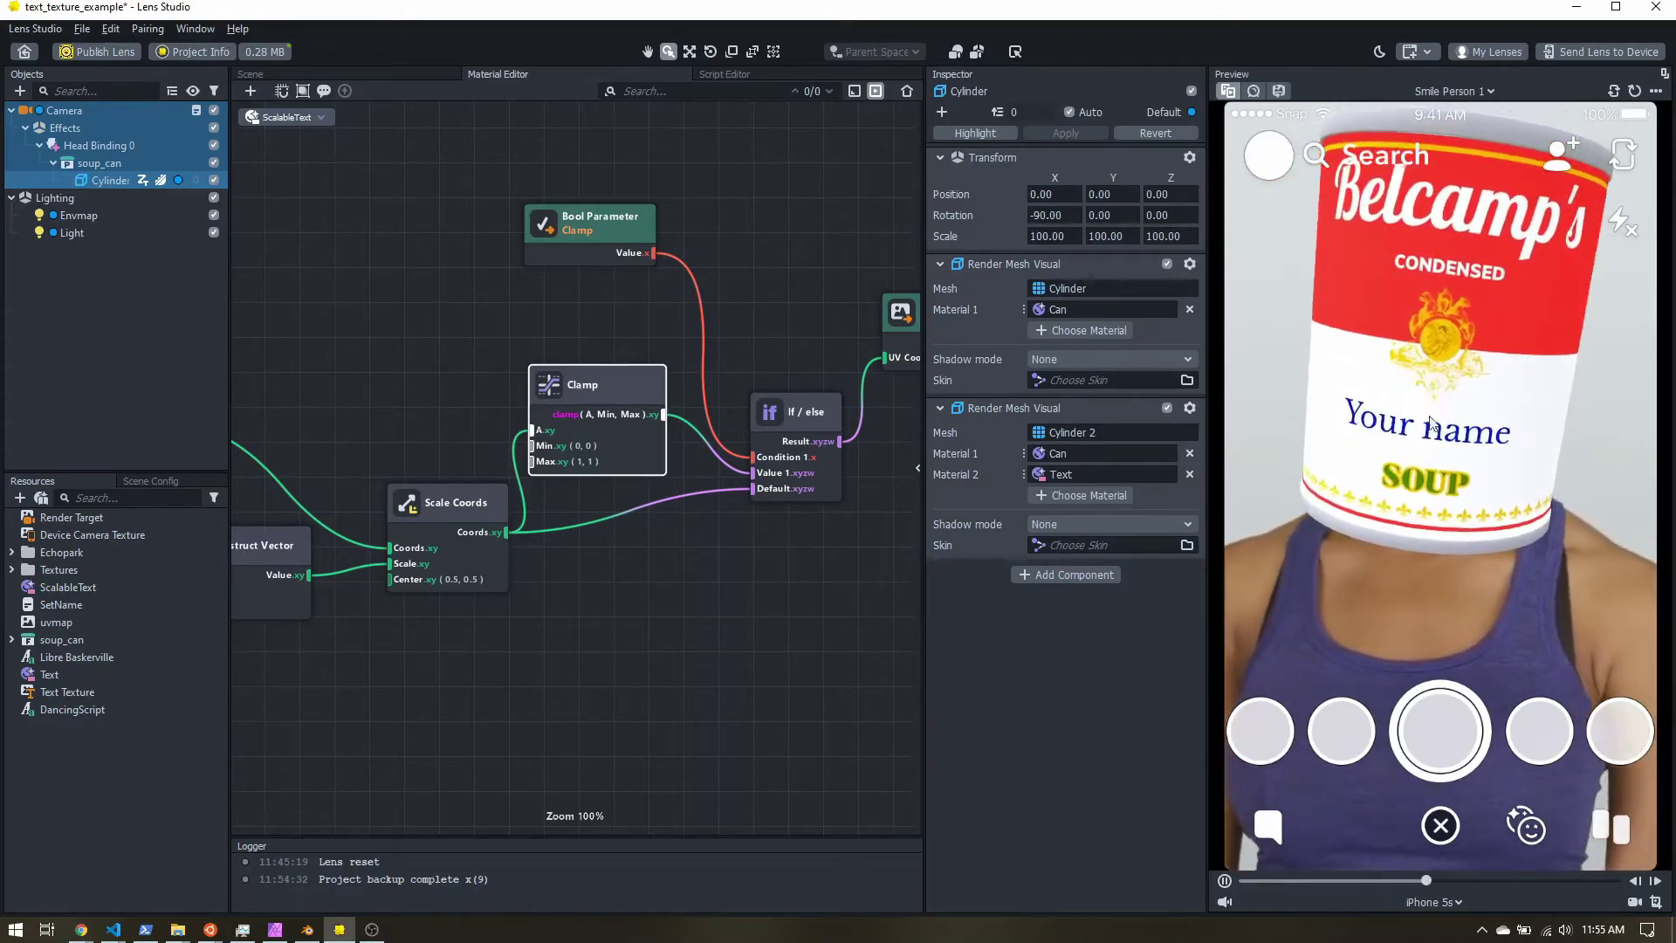
pyautogui.click(307, 929)
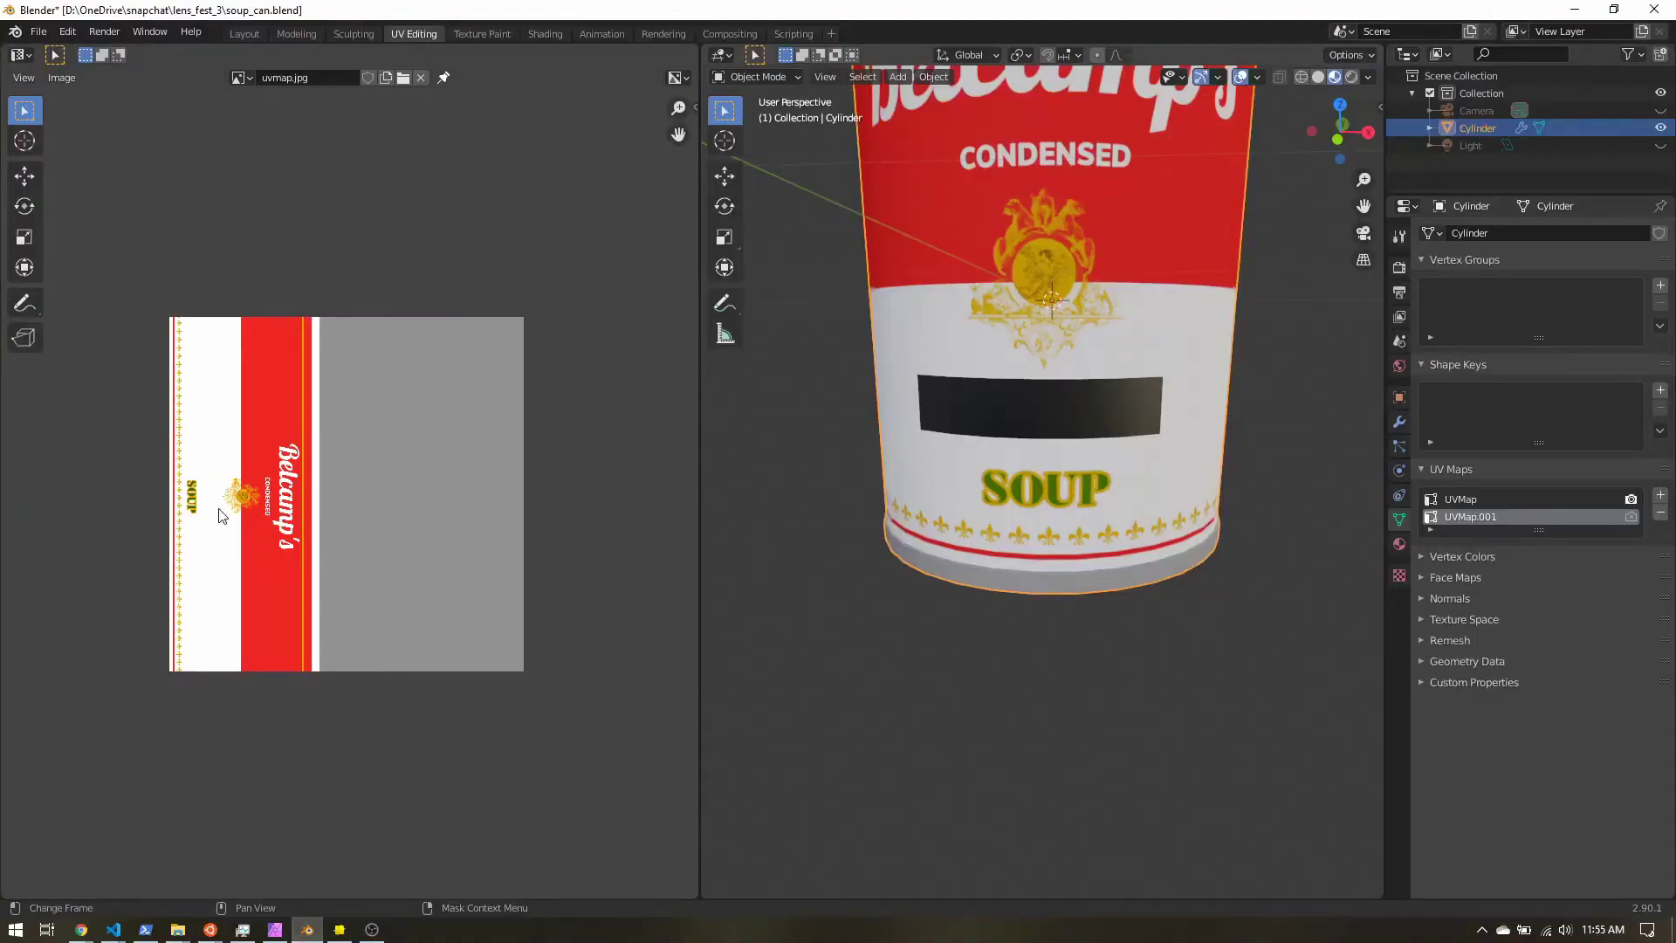
# - Zoom and pan over the uvmap.jpg label image in Blender, then return to Lens Studio
pyautogui.scroll(8, 222, 515)
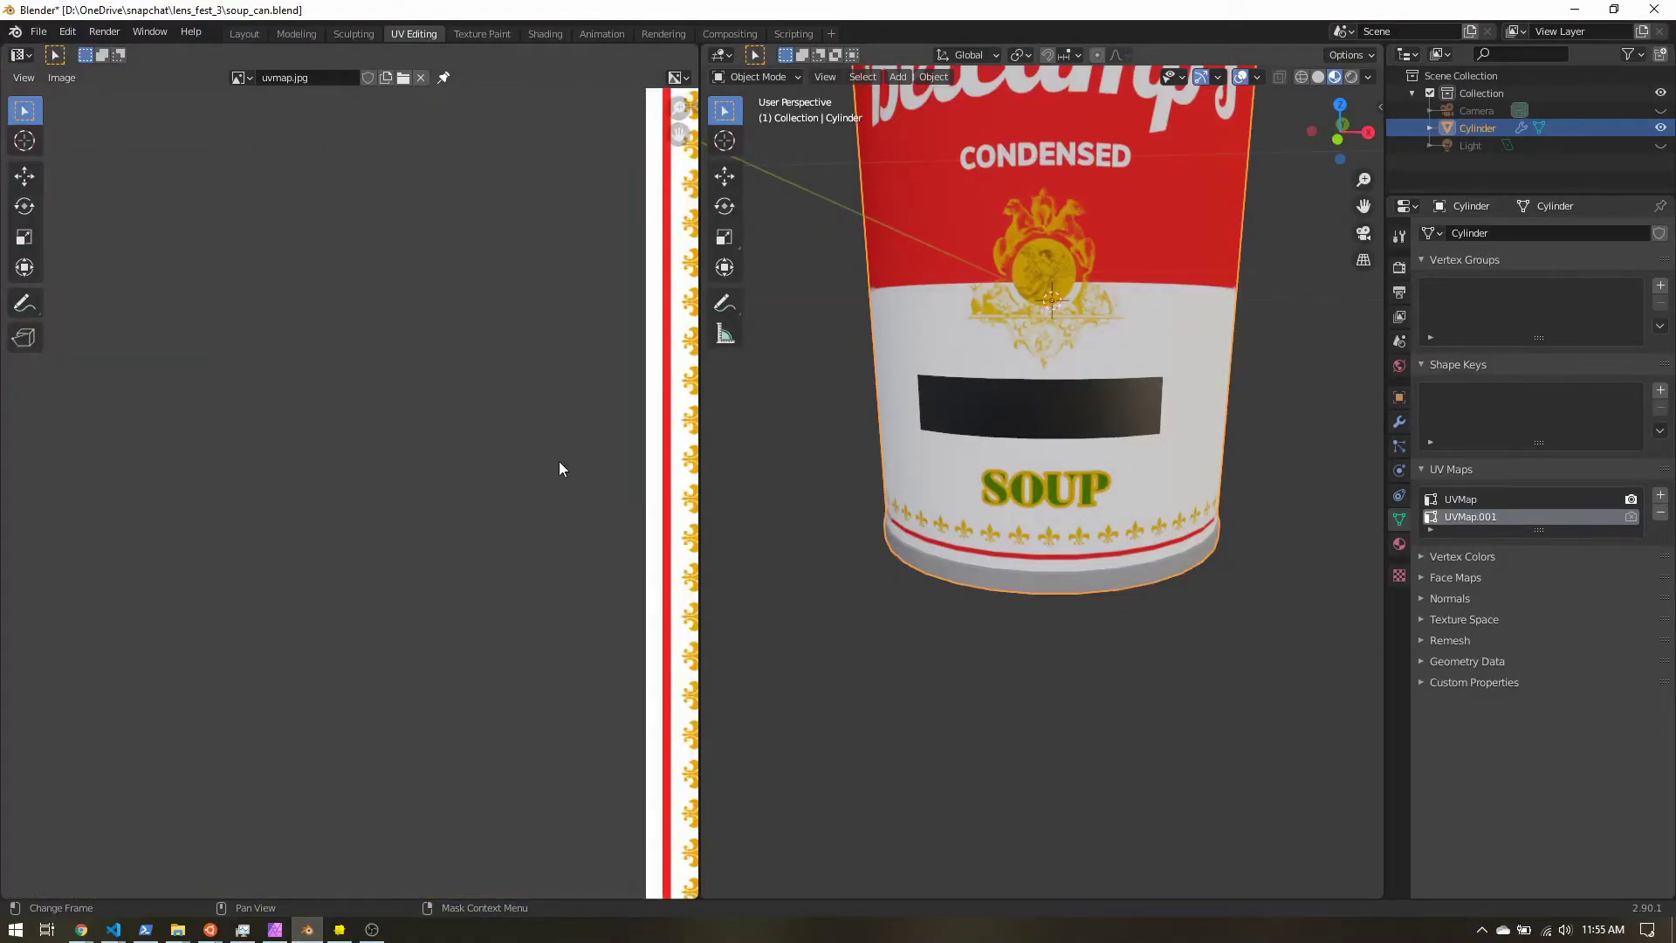
pyautogui.moveTo(559, 470); pyautogui.dragTo(399, 515, button='middle')
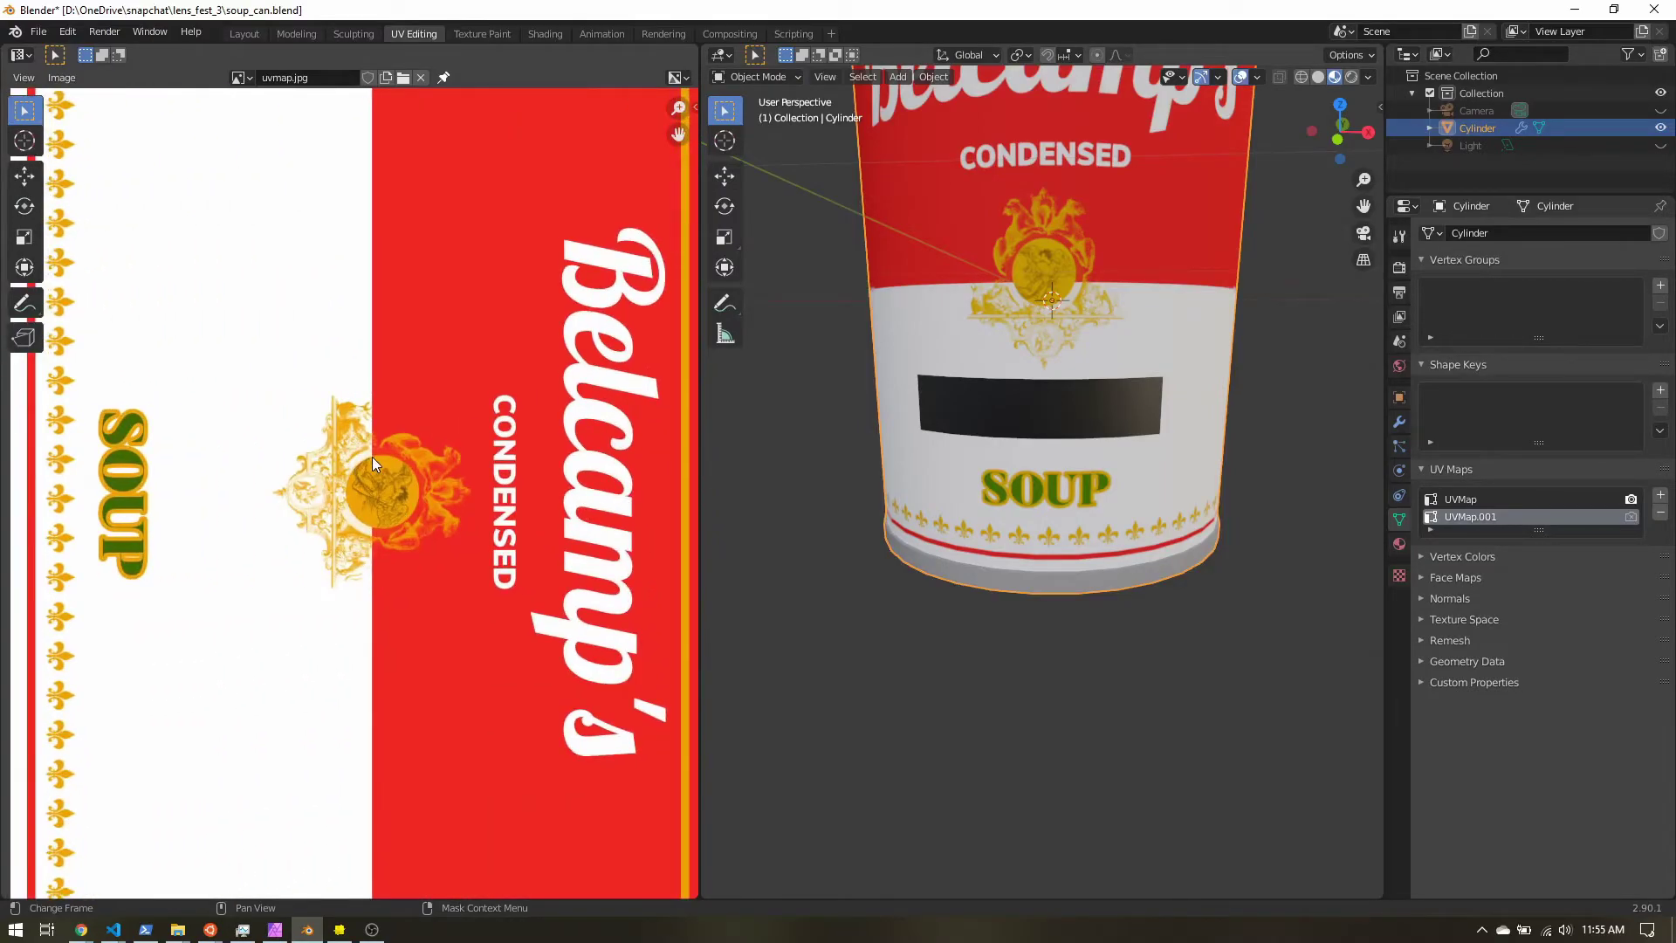
pyautogui.click(340, 929)
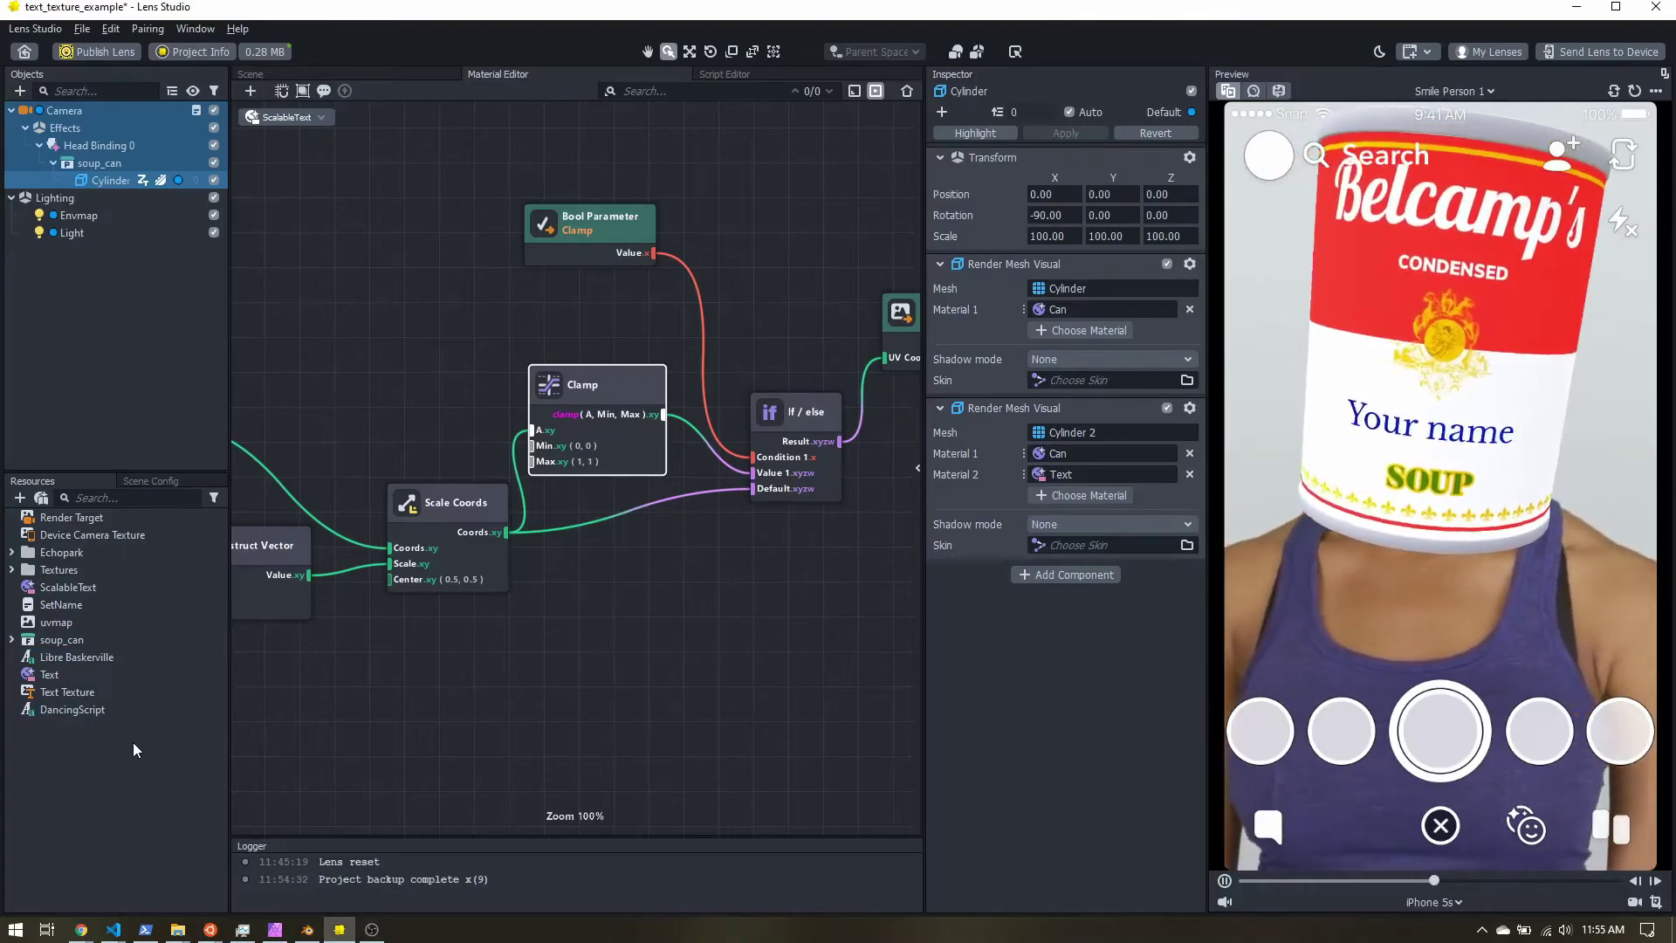
# - Open the SetName script in the built-in Script Editor
pyautogui.click(77, 604)
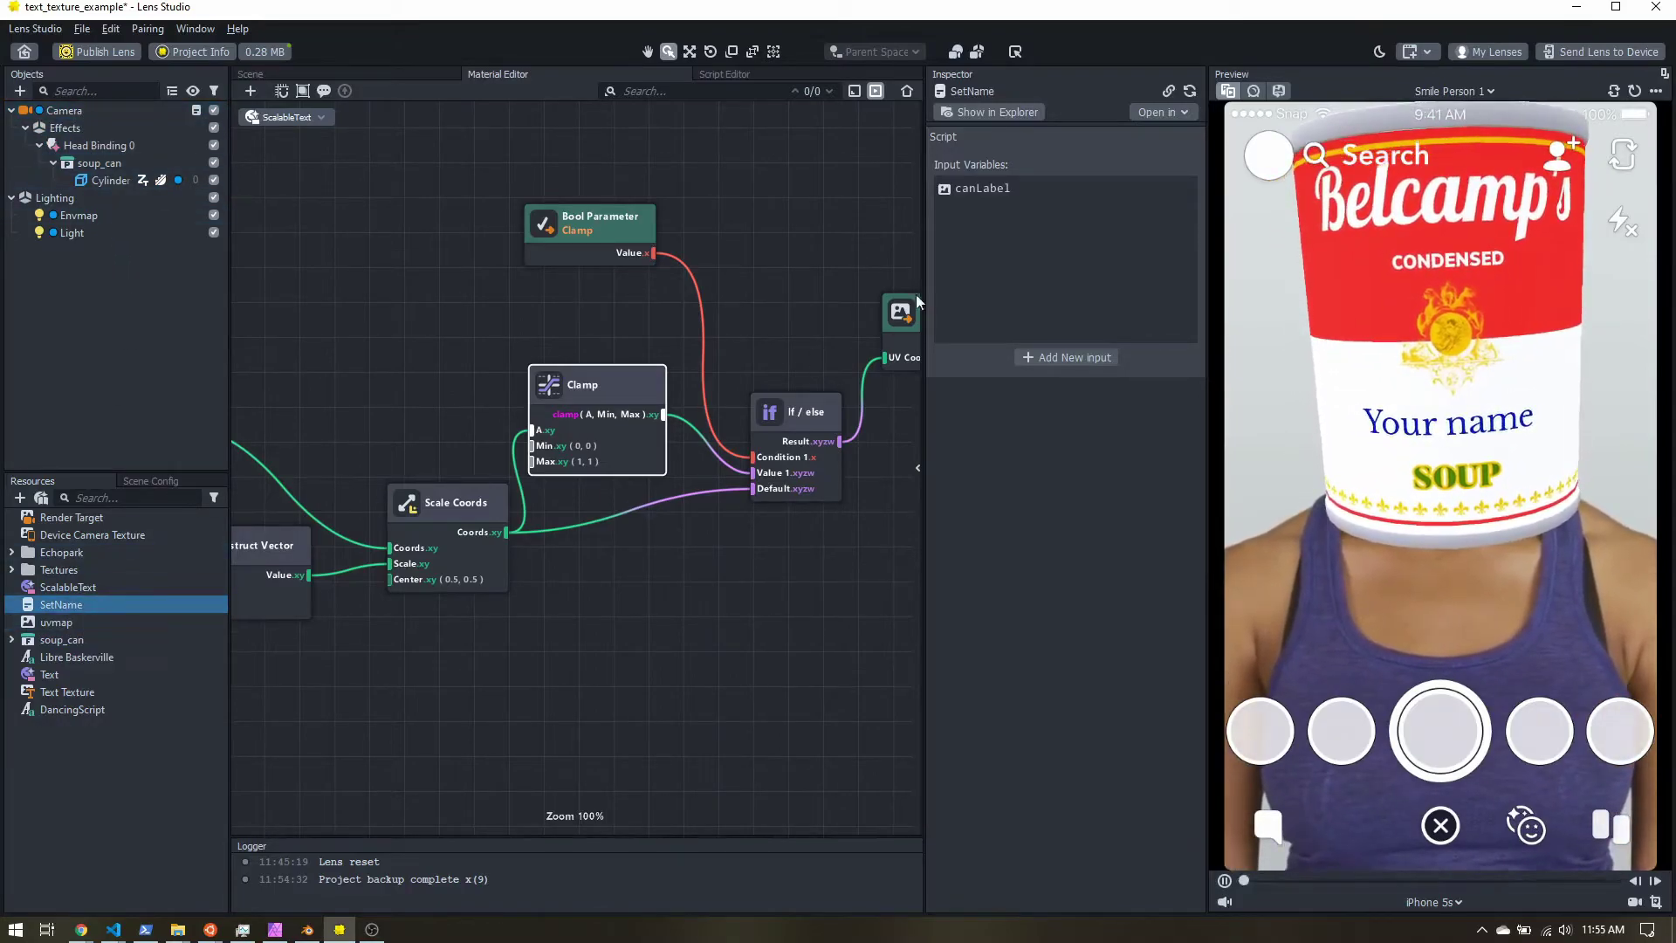
pyautogui.click(724, 73)
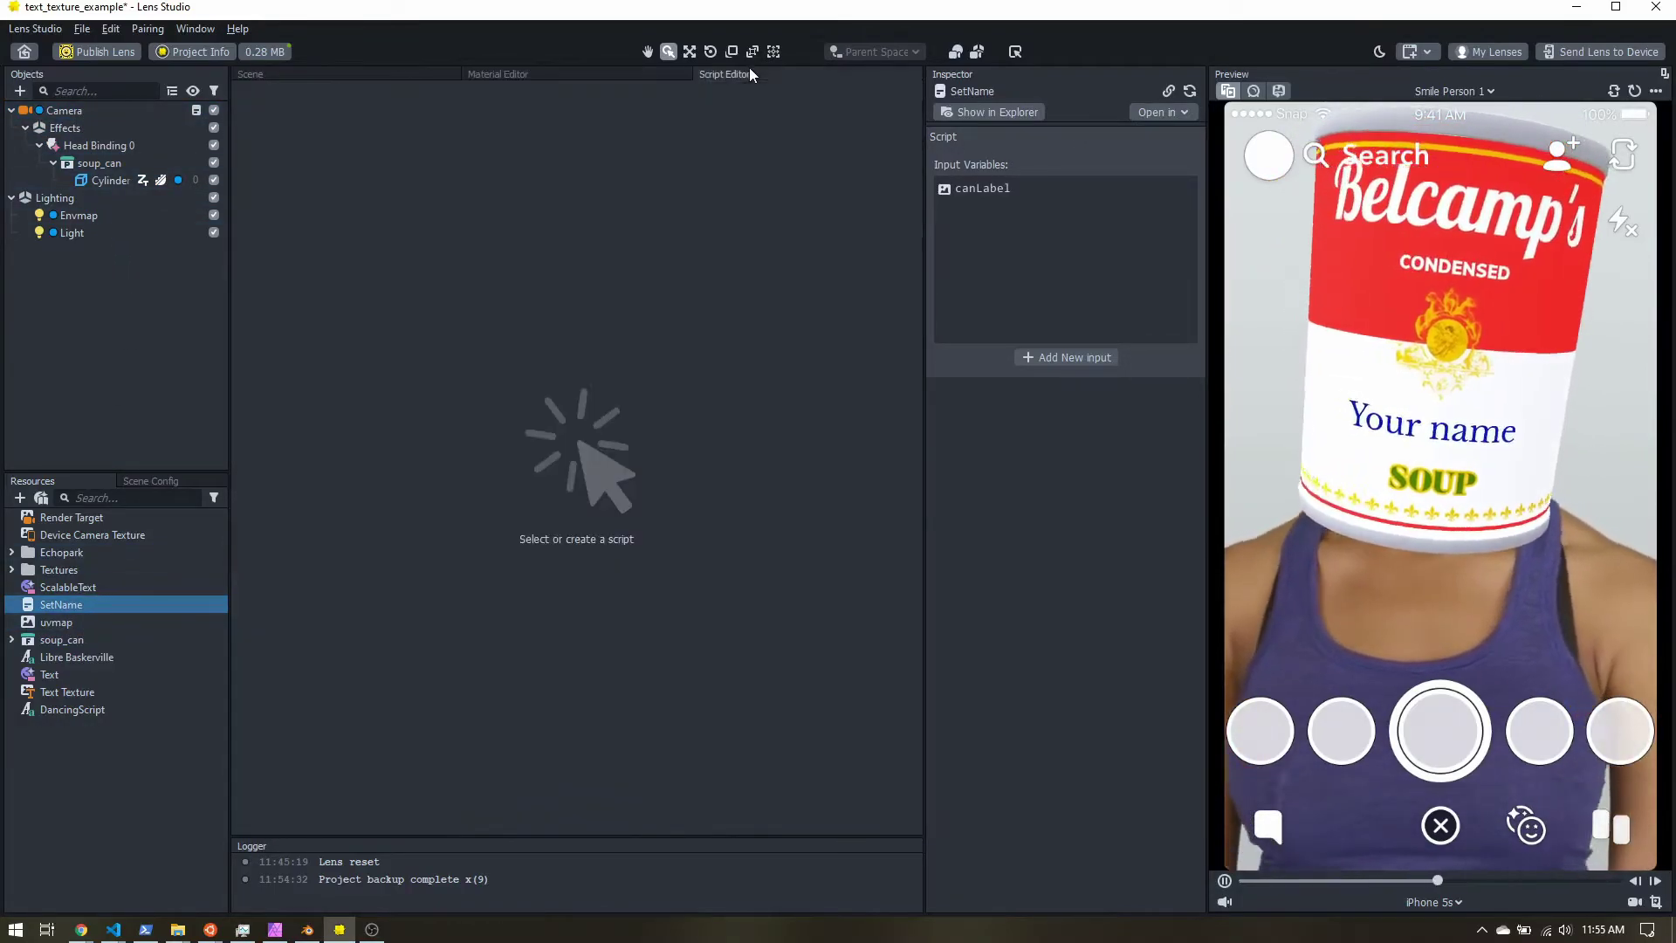
pyautogui.click(1158, 111)
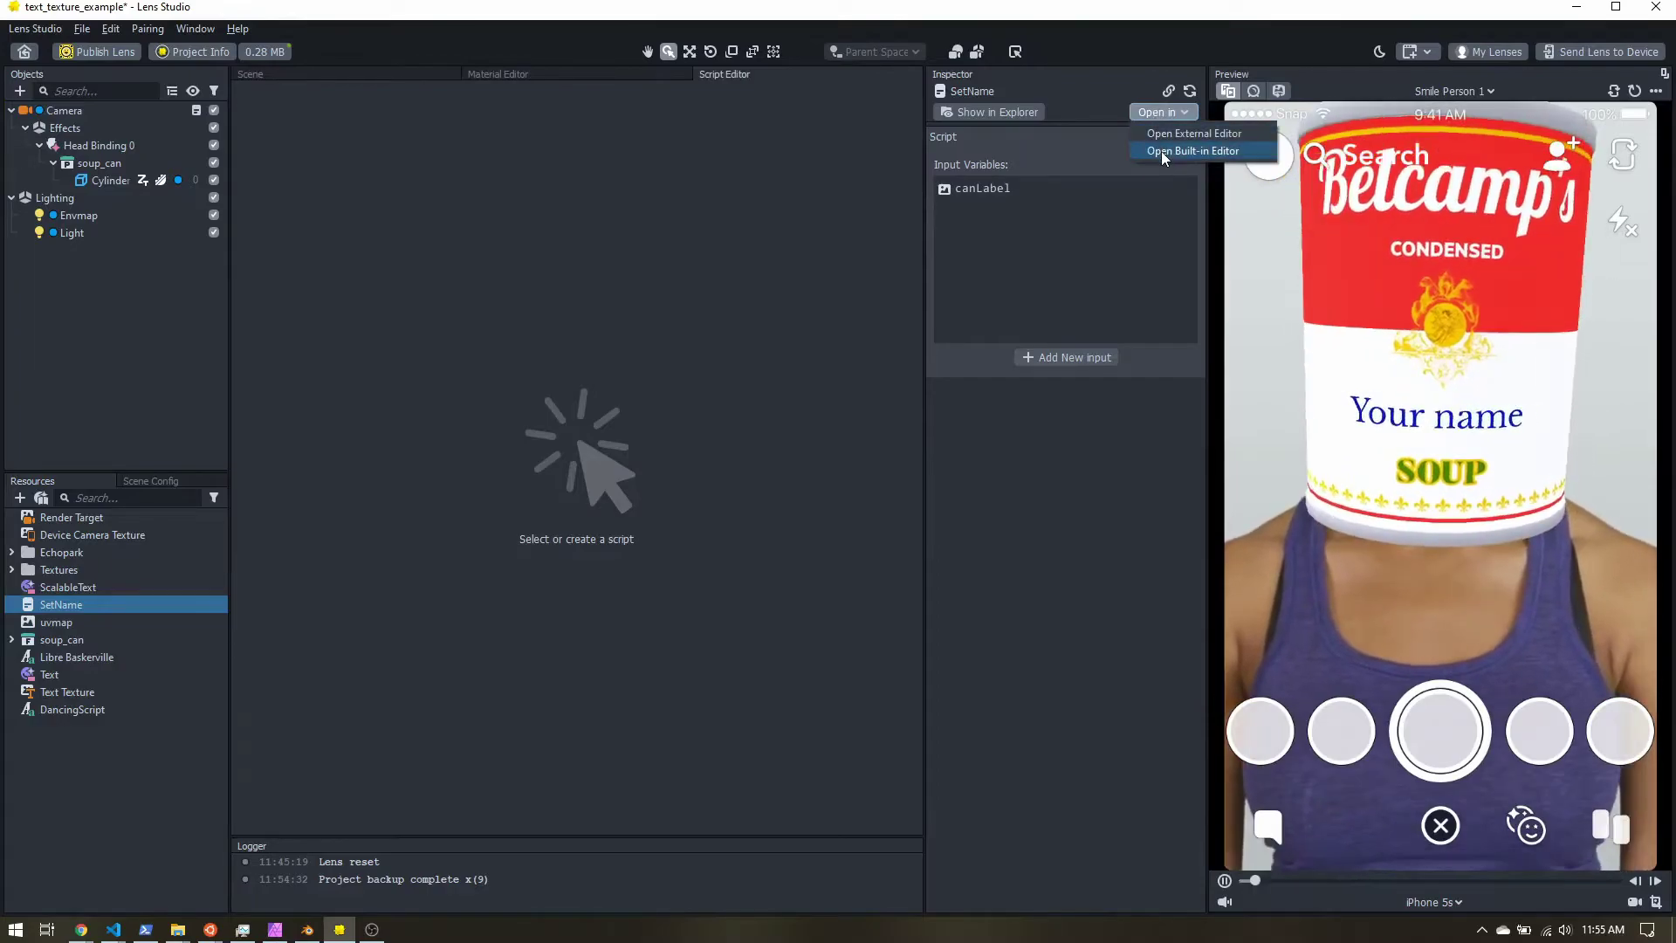
pyautogui.click(1161, 150)
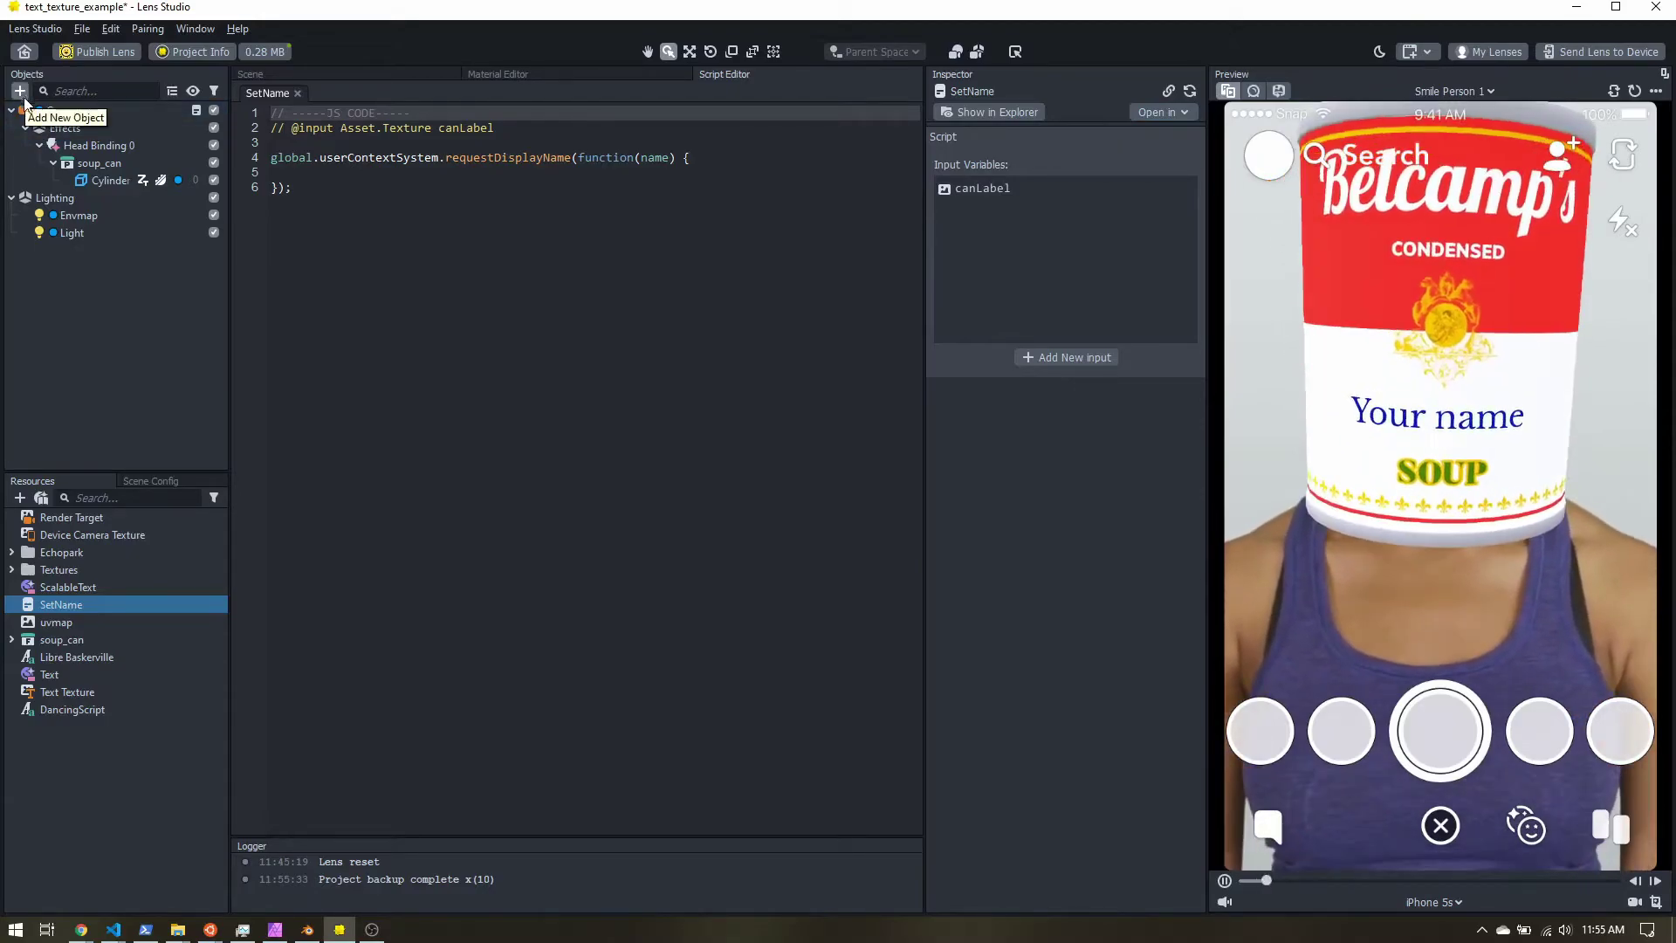
# - On the Camera's SetName script, set the Can Label input to Text Texture
pyautogui.click(56, 110)
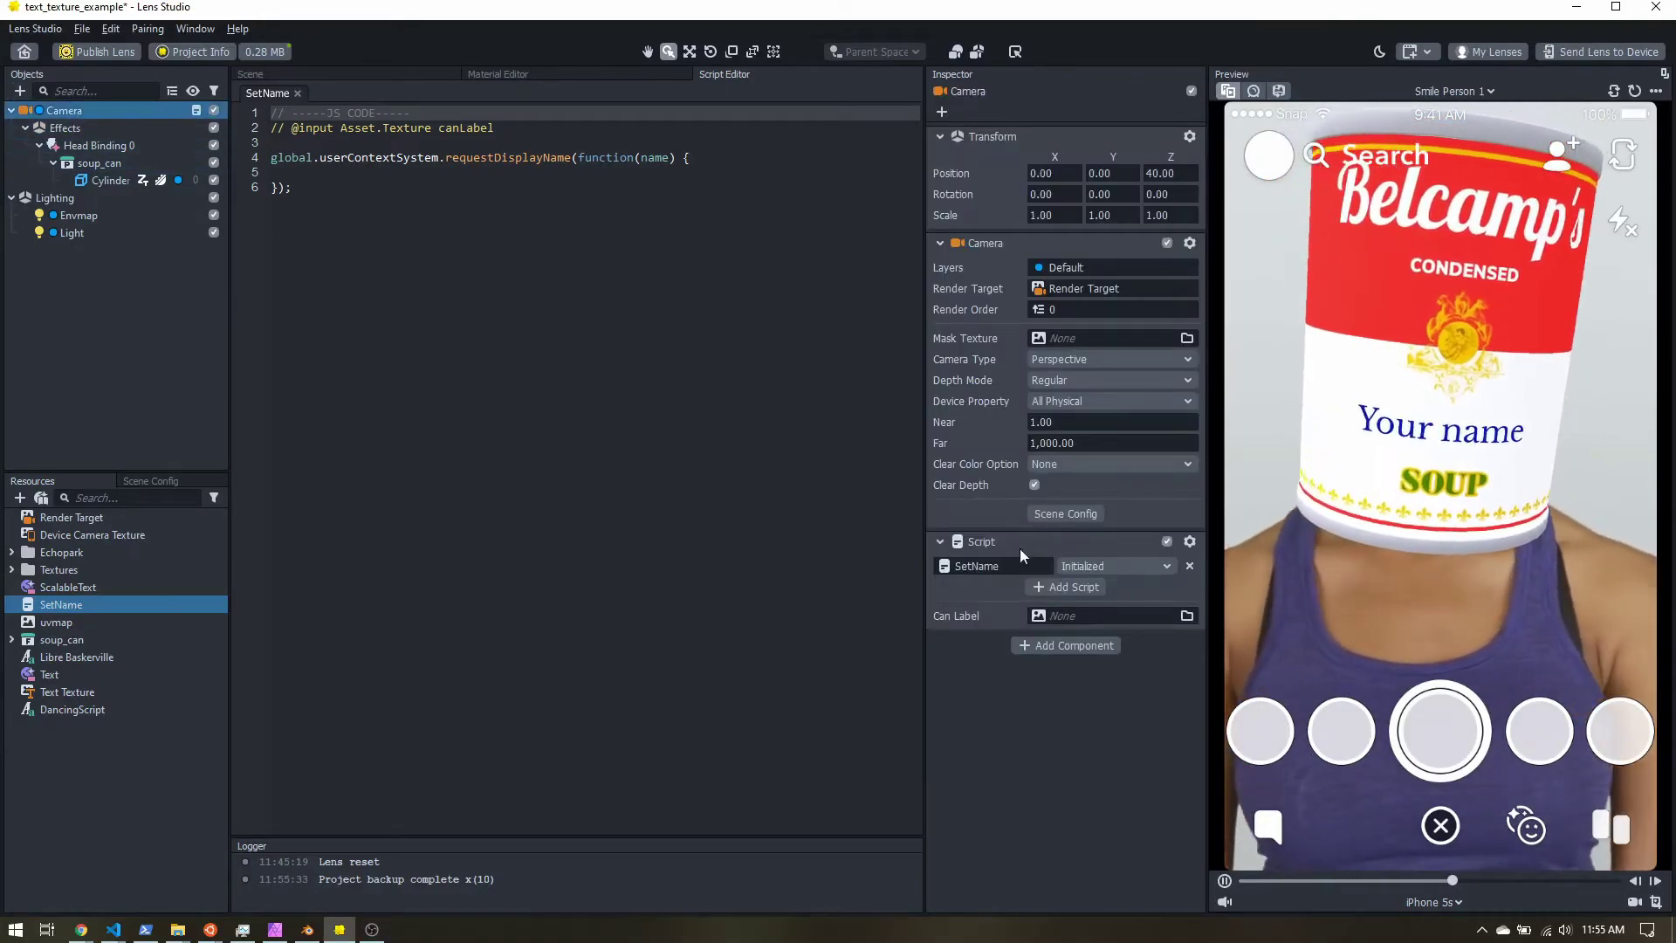
pyautogui.click(1068, 616)
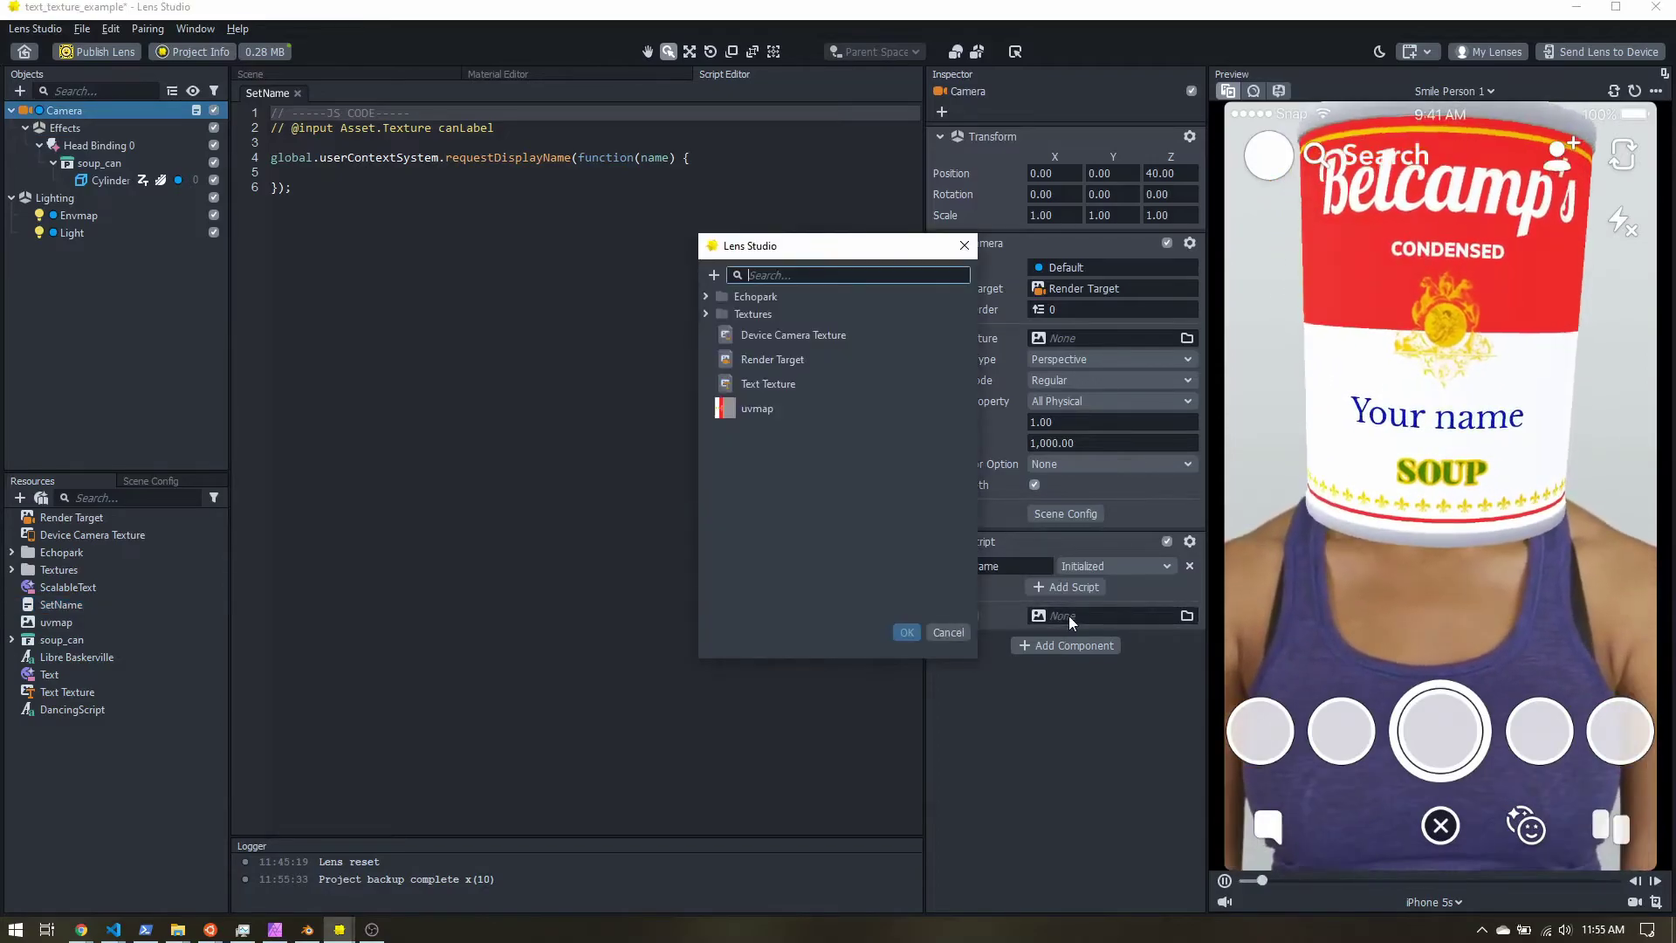
pyautogui.doubleClick(798, 384)
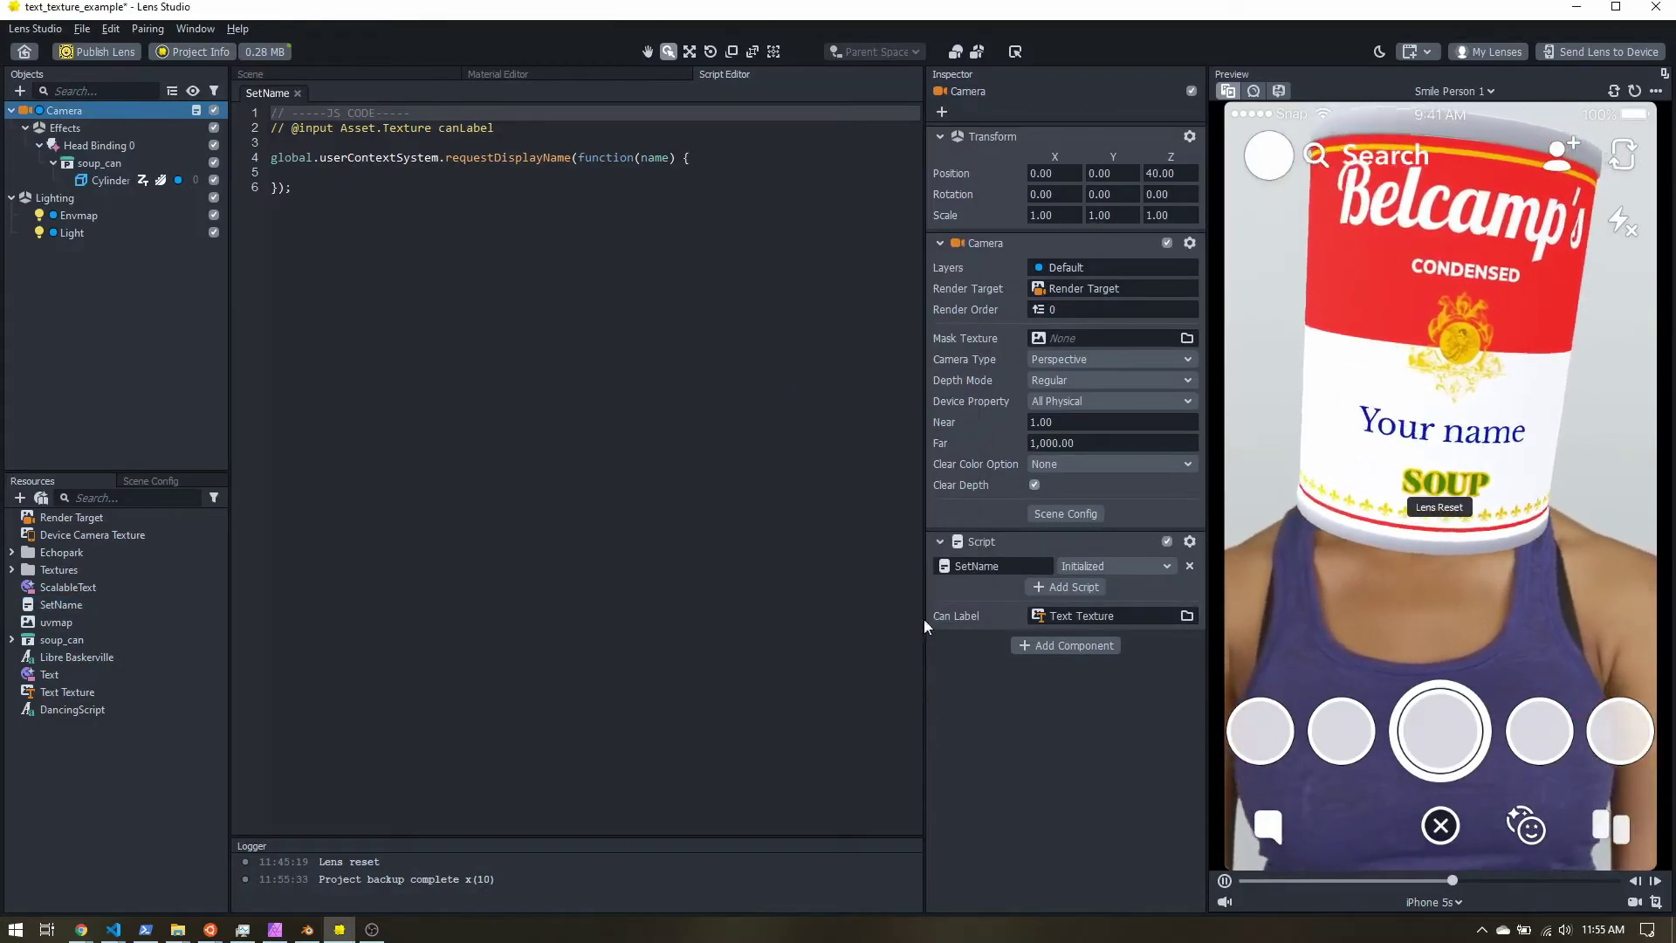
pyautogui.click(439, 131)
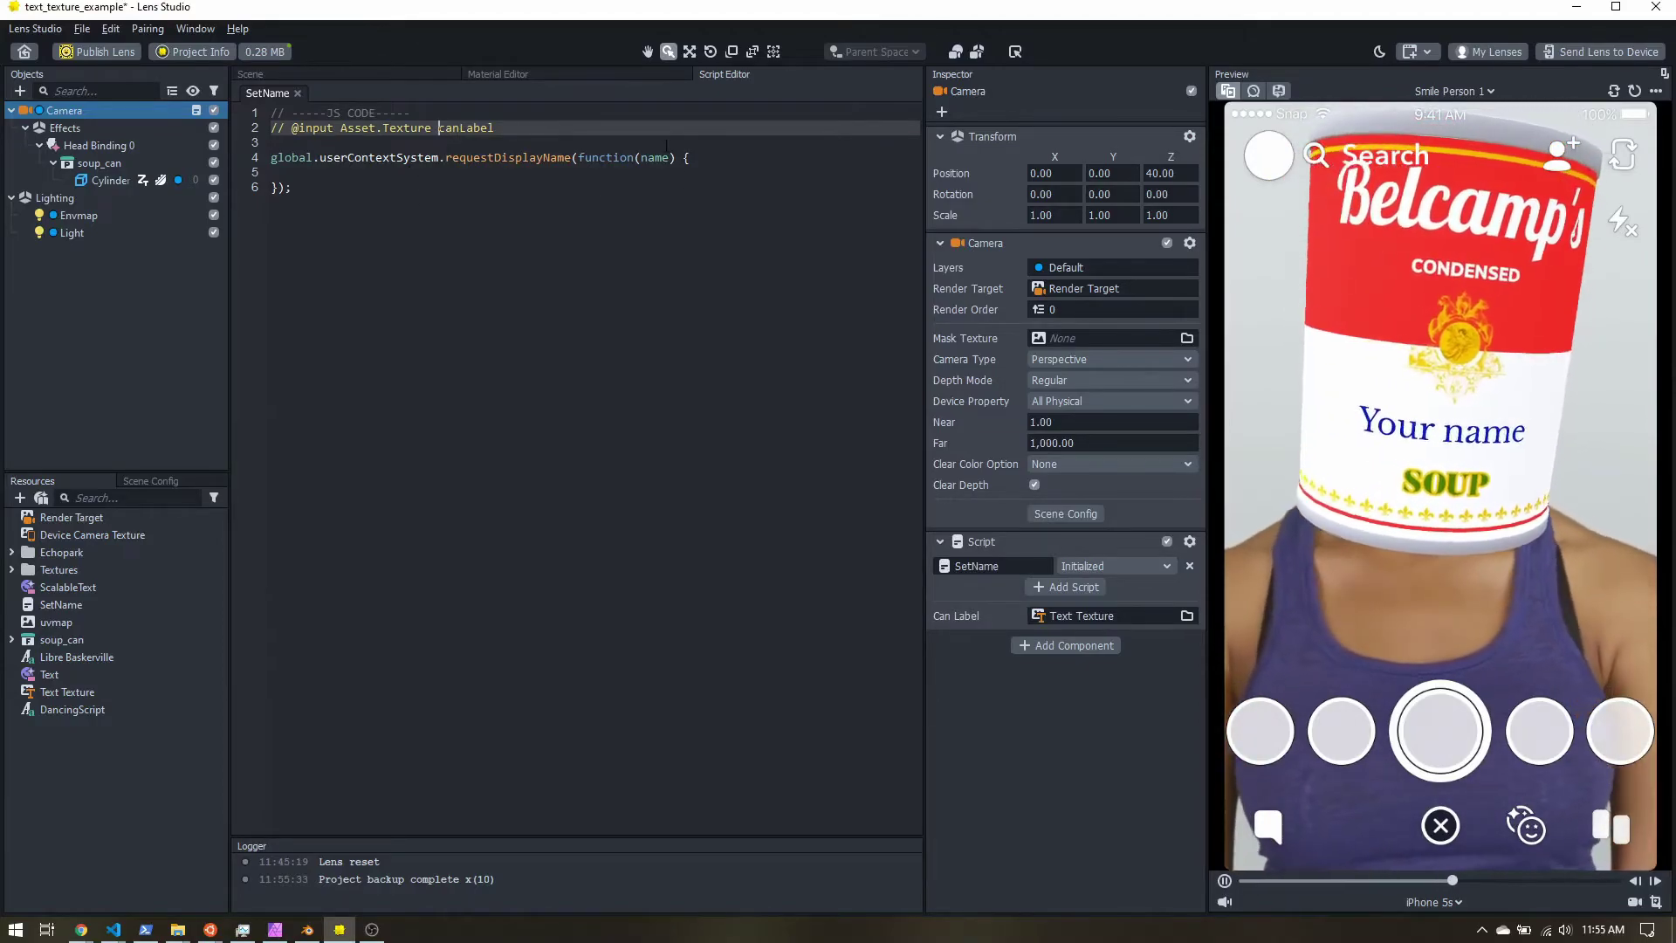
# - Inside the display-name callback, write script.canLabel.control.text = name; using autocomplete for control
pyautogui.click(345, 175)
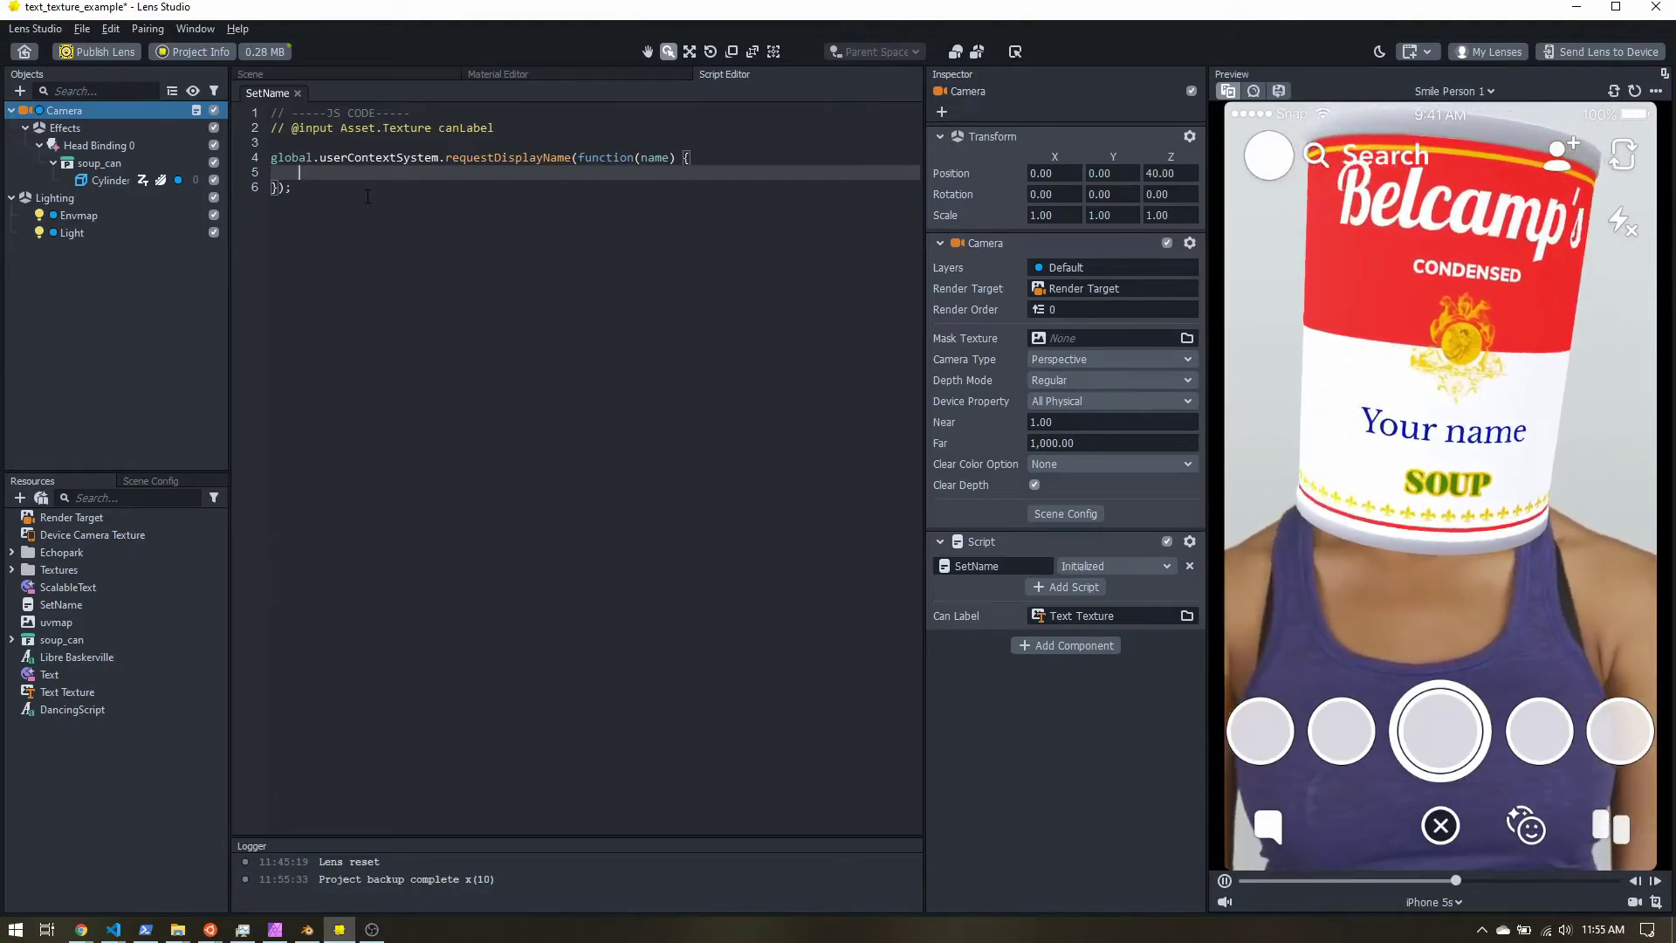
pyautogui.write('script.can')
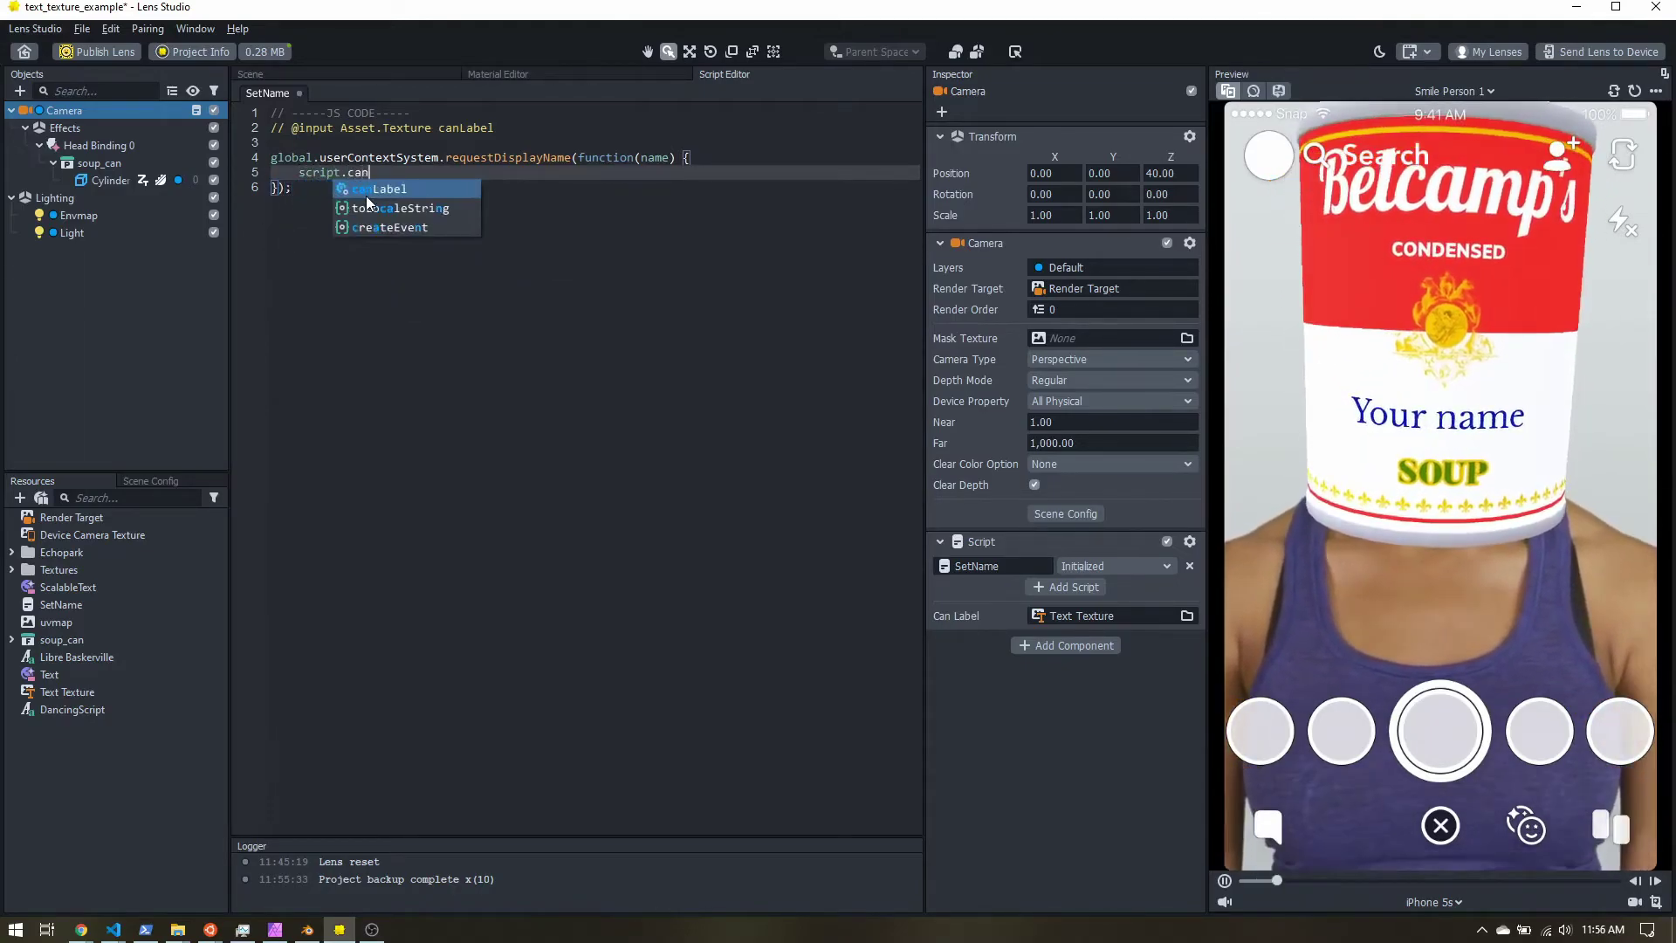
pyautogui.write('Label.c')
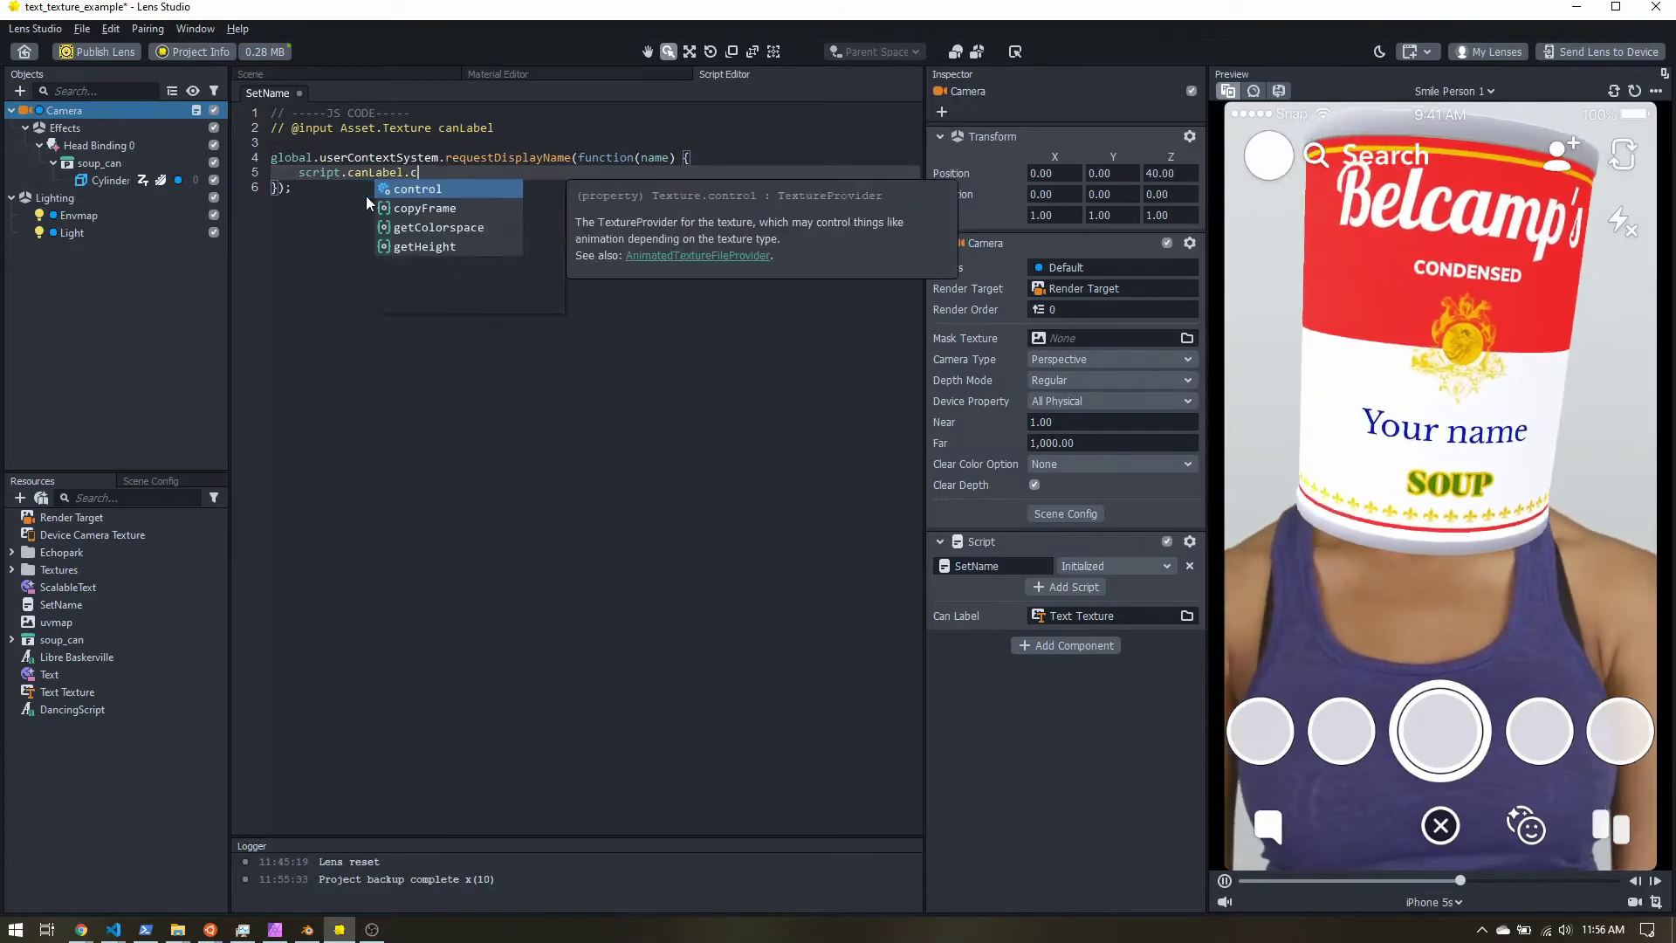
pyautogui.write('tonrol')
pyautogui.press('BackSpace')
pyautogui.press('BackSpace')
pyautogui.press('BackSpace')
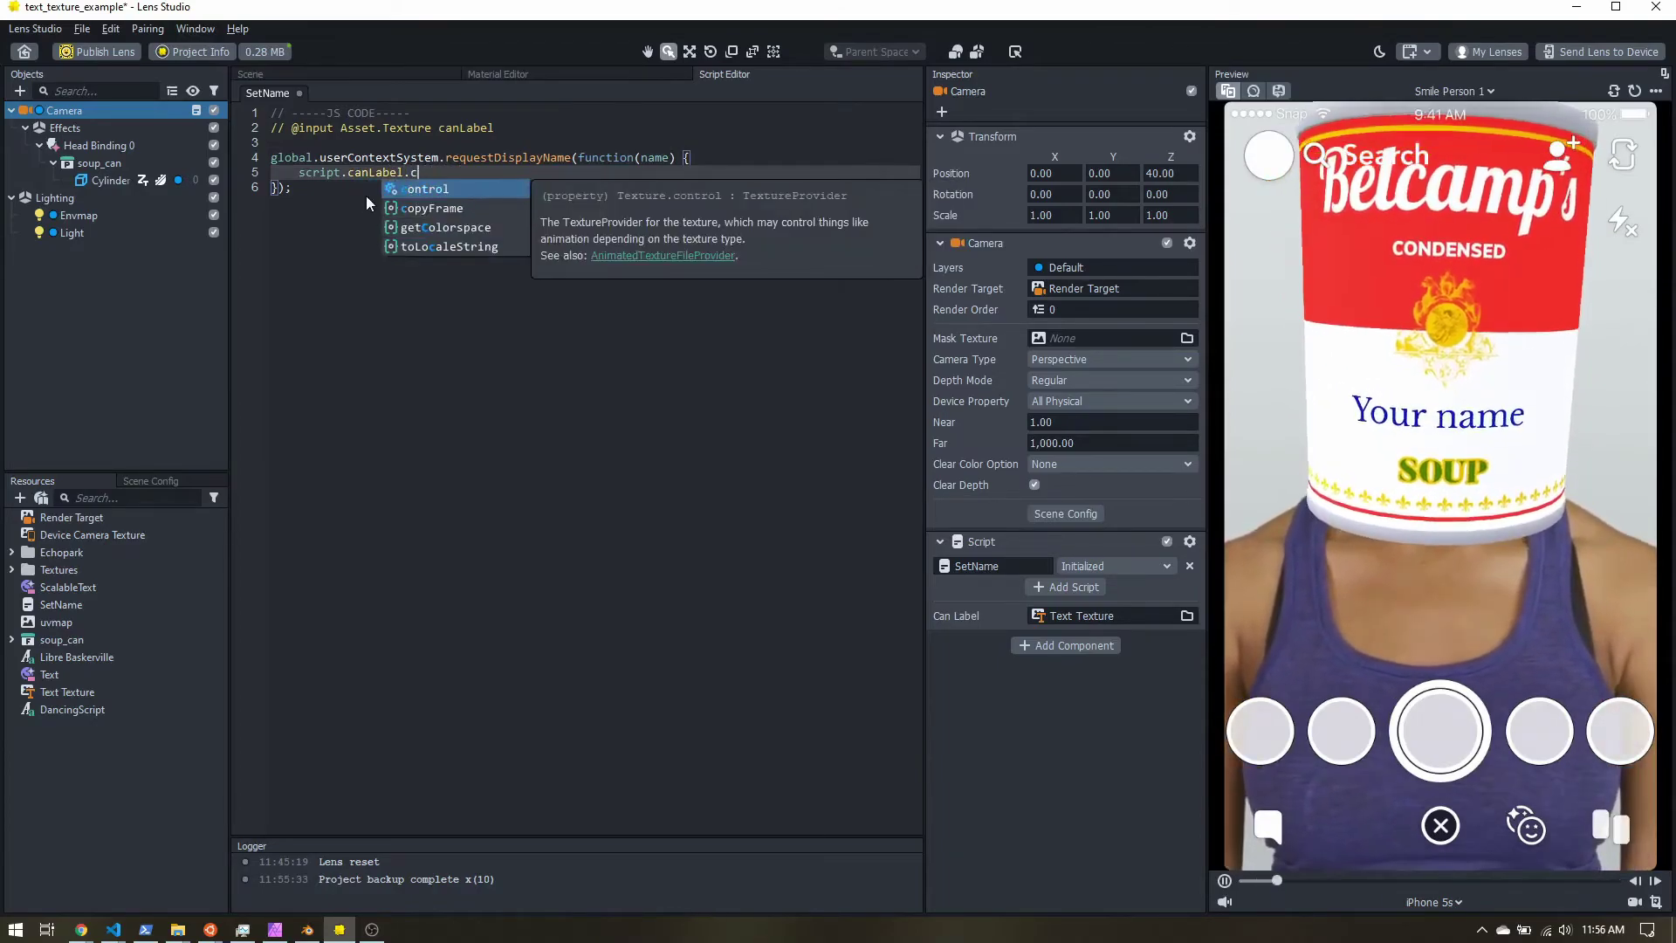
pyautogui.press('Return')
pyautogui.write('.text')
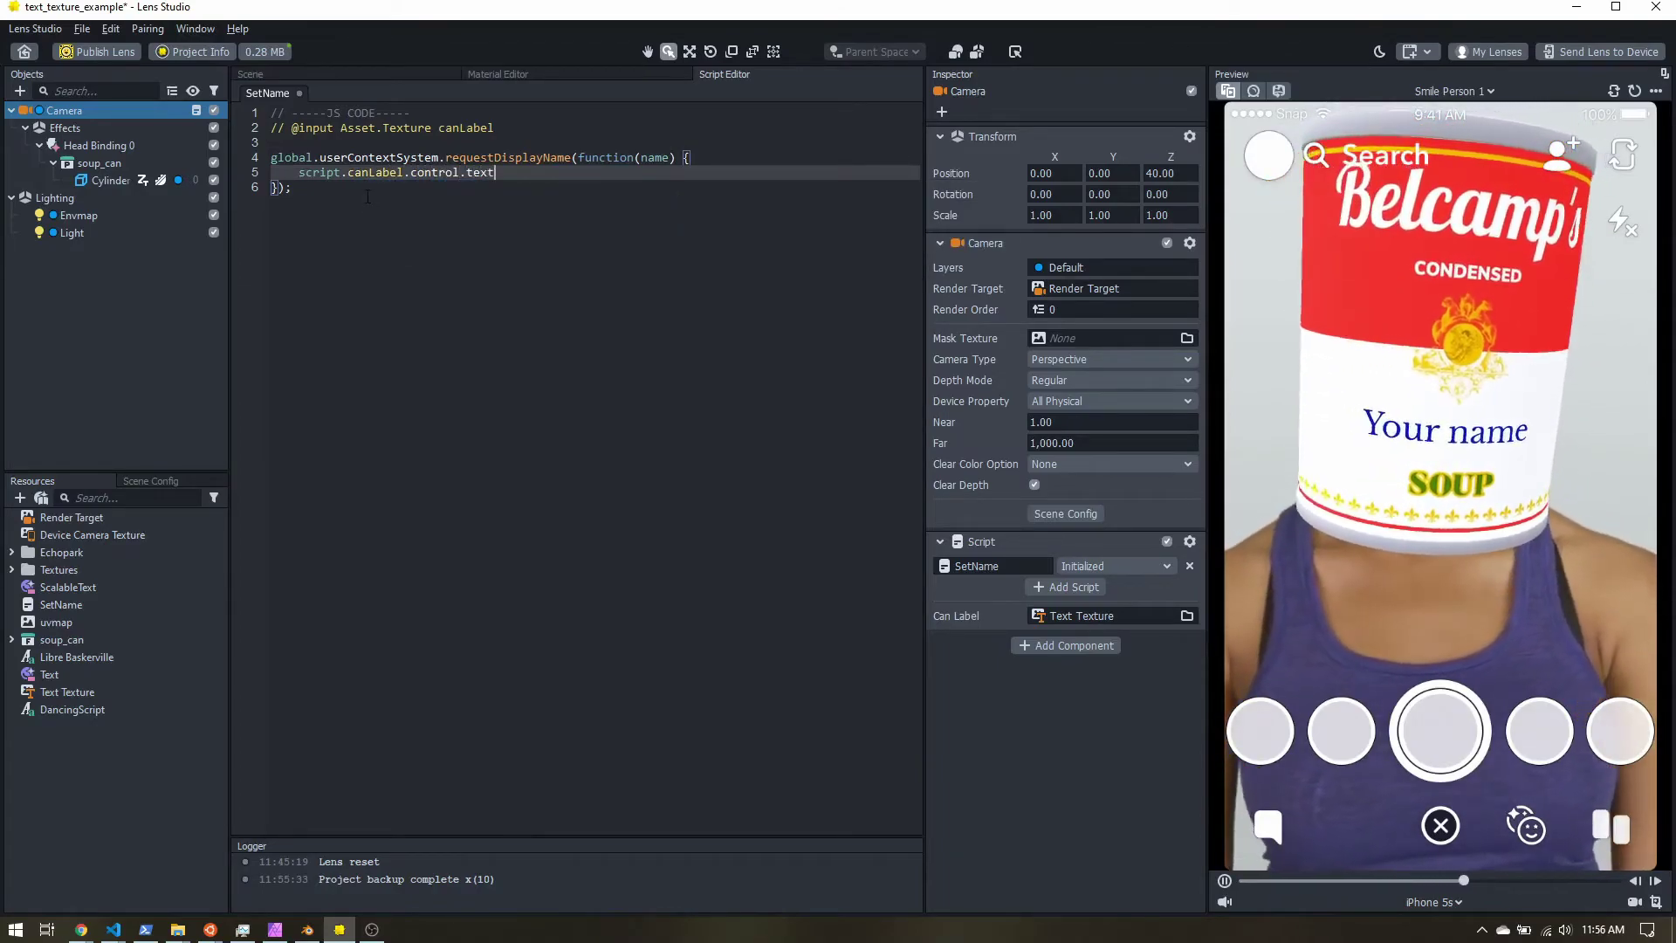
pyautogui.write(' = name;')
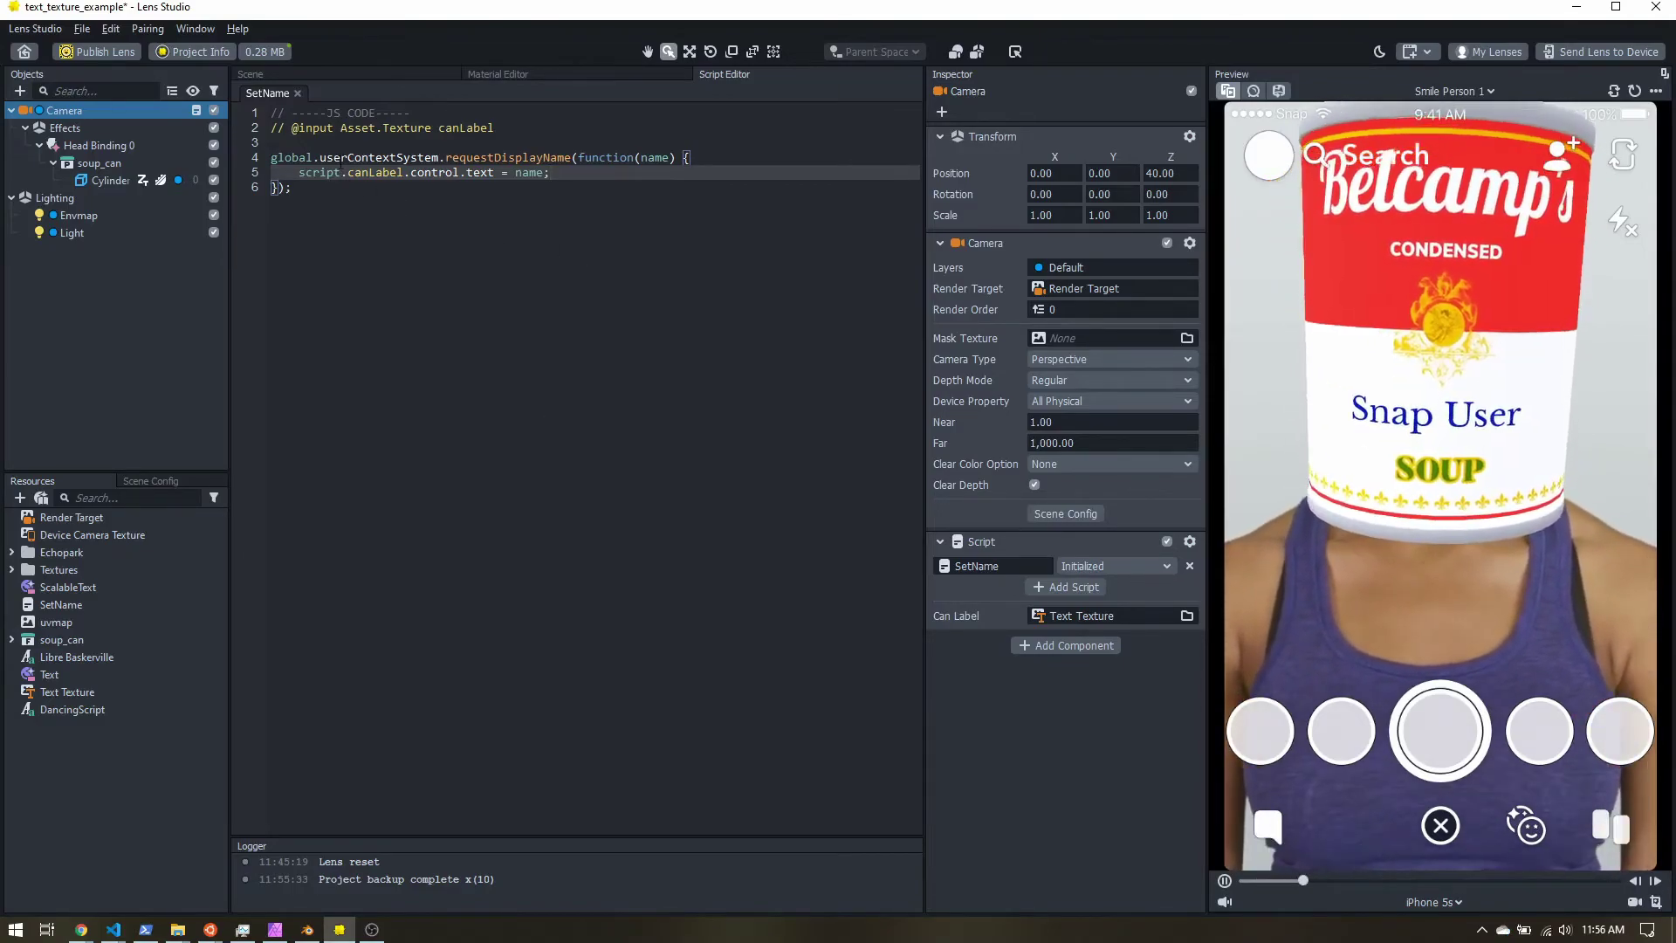
# - Select the Text Texture in Resources to view its Libre Baskerville, size 48 settings
pyautogui.click(323, 158)
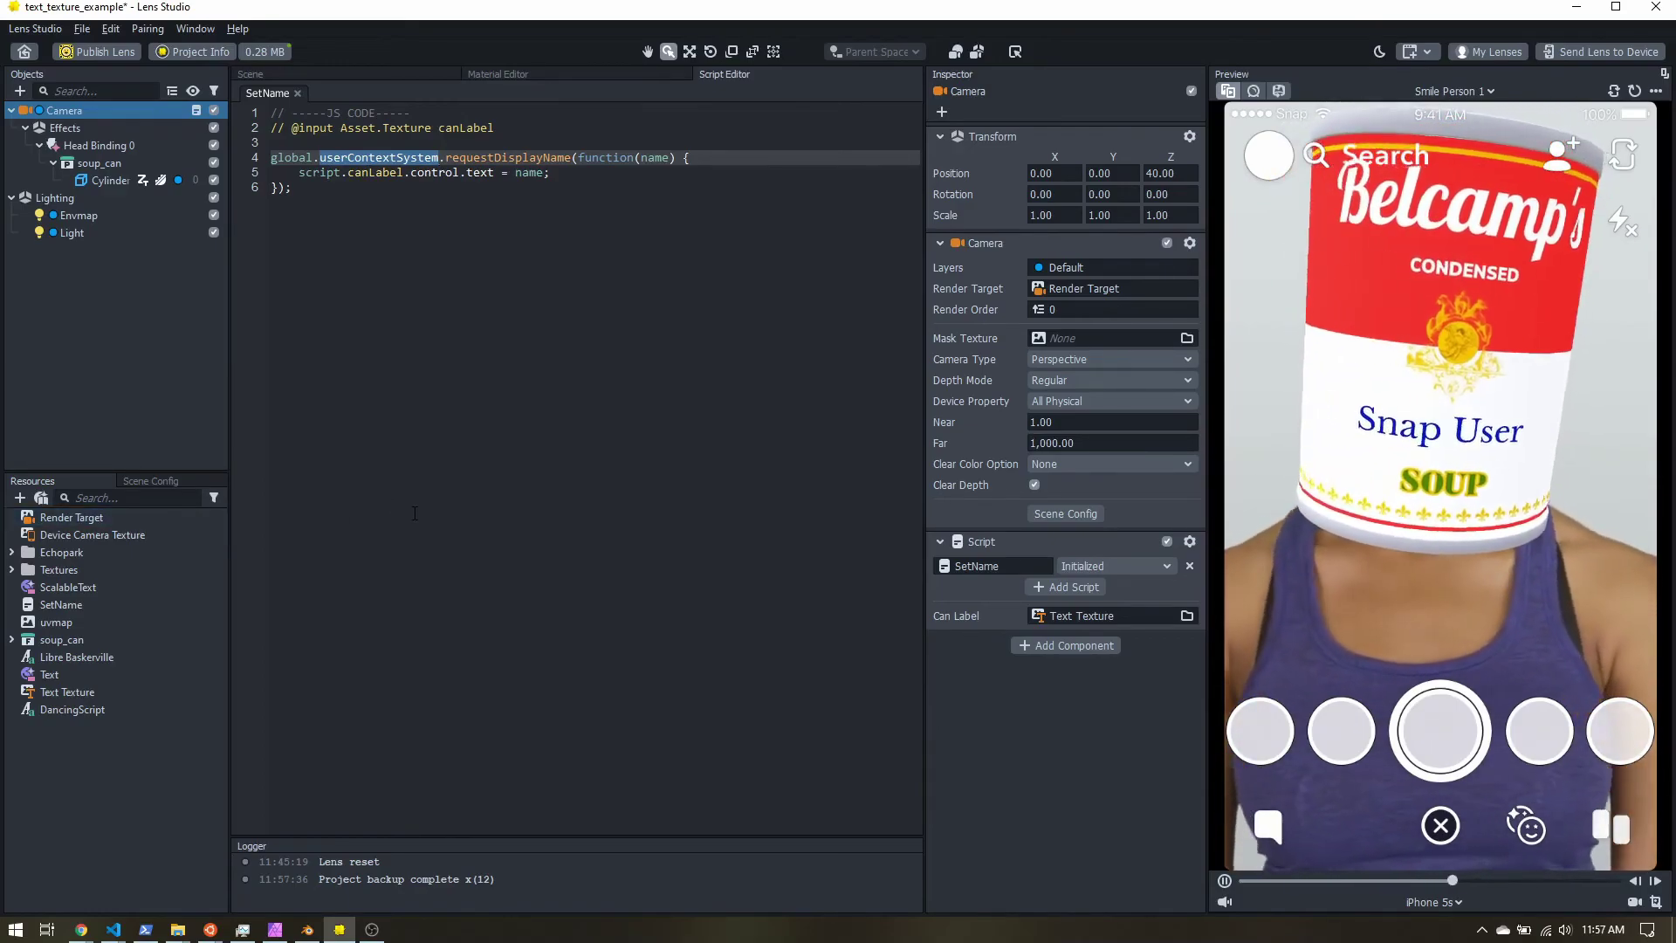
pyautogui.click(68, 692)
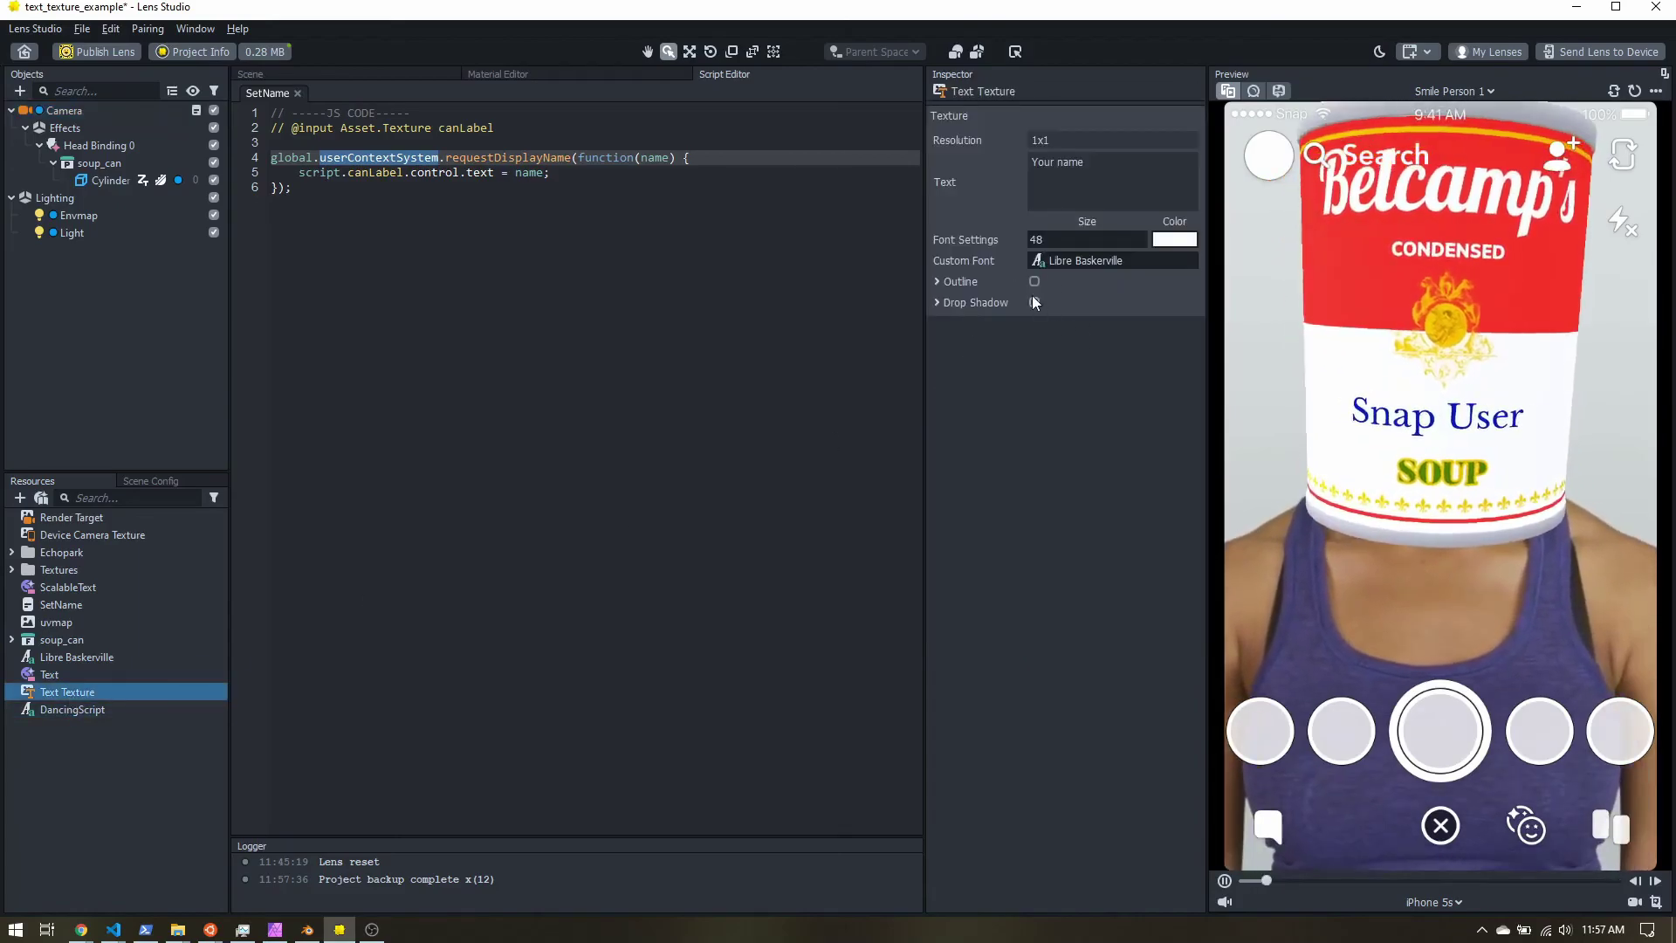